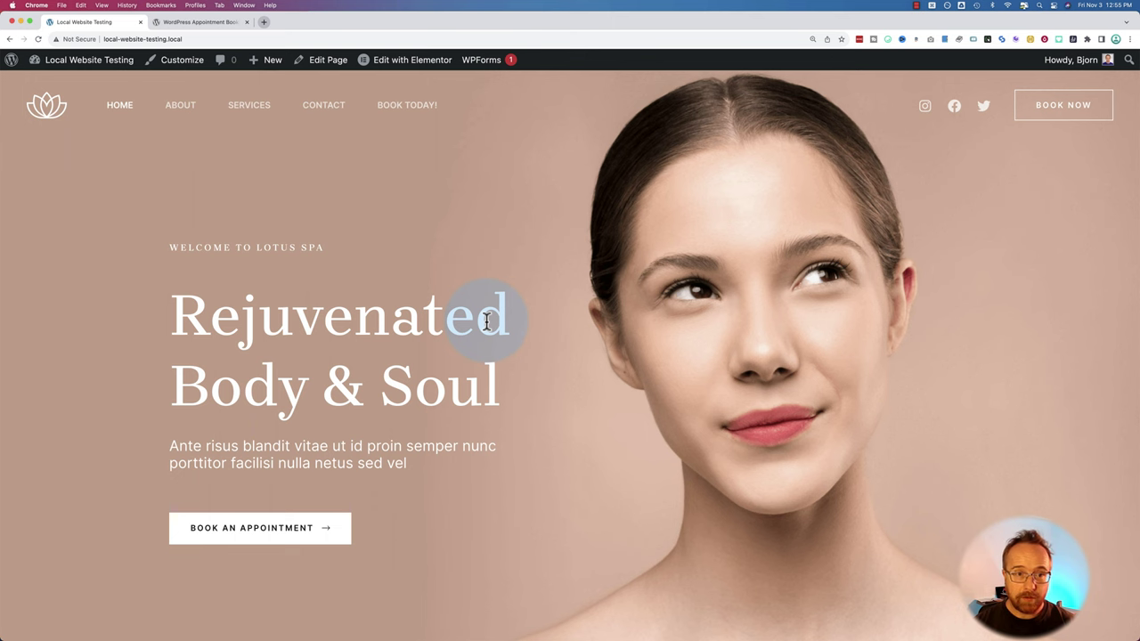
- Open the Book Today page and choose Rejuvination Workshop as the service in the booking form
left_click(392, 113)
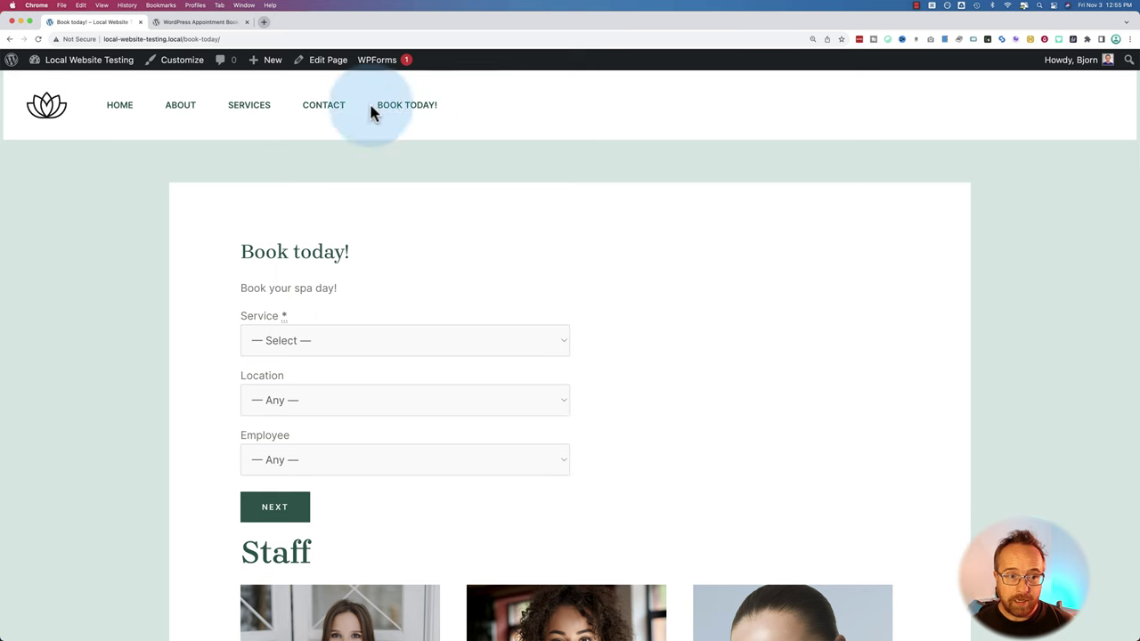
scroll(200, 234, "down", 3)
left_click(267, 197)
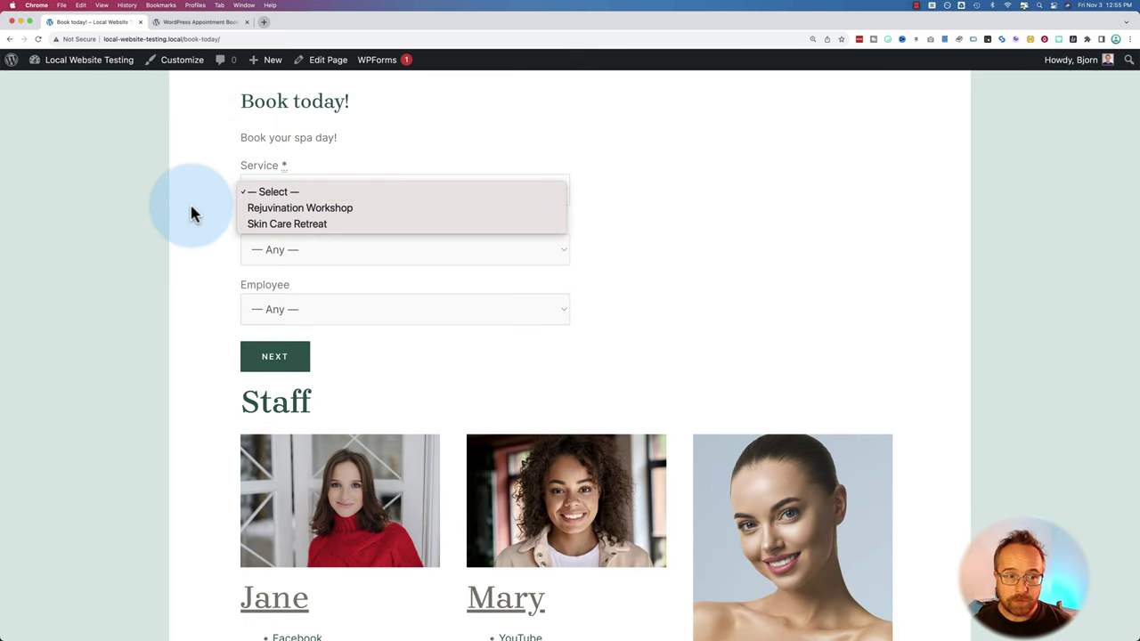
left_click(274, 208)
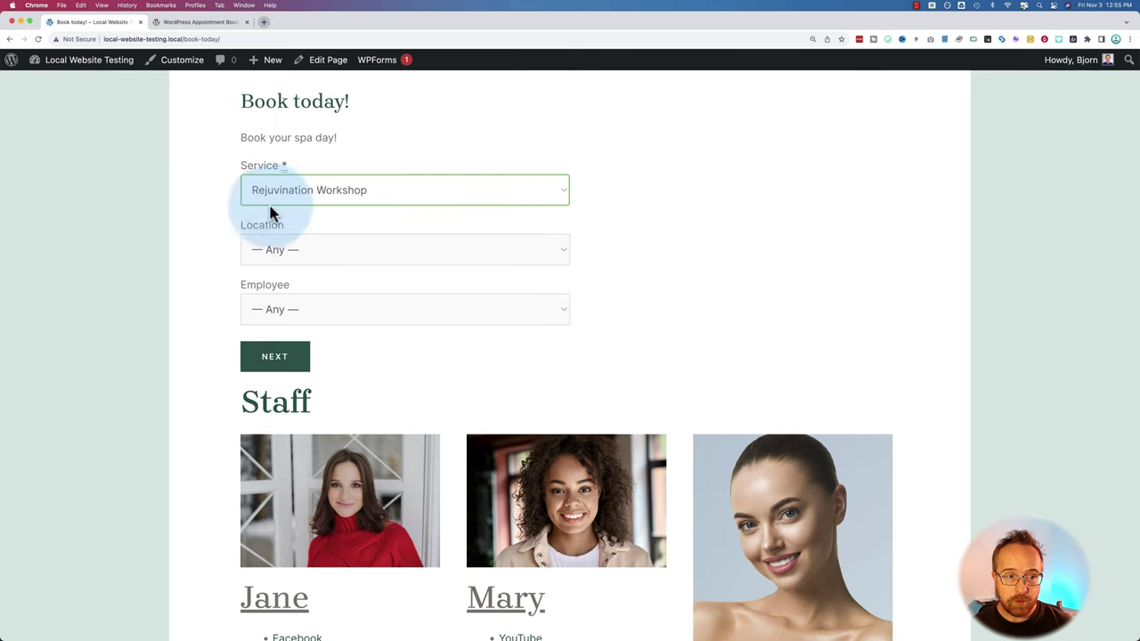
- Set the booking location to Downtown Spa and select the employee offered for that location
left_click(285, 258)
left_click(295, 271)
left_click(254, 309)
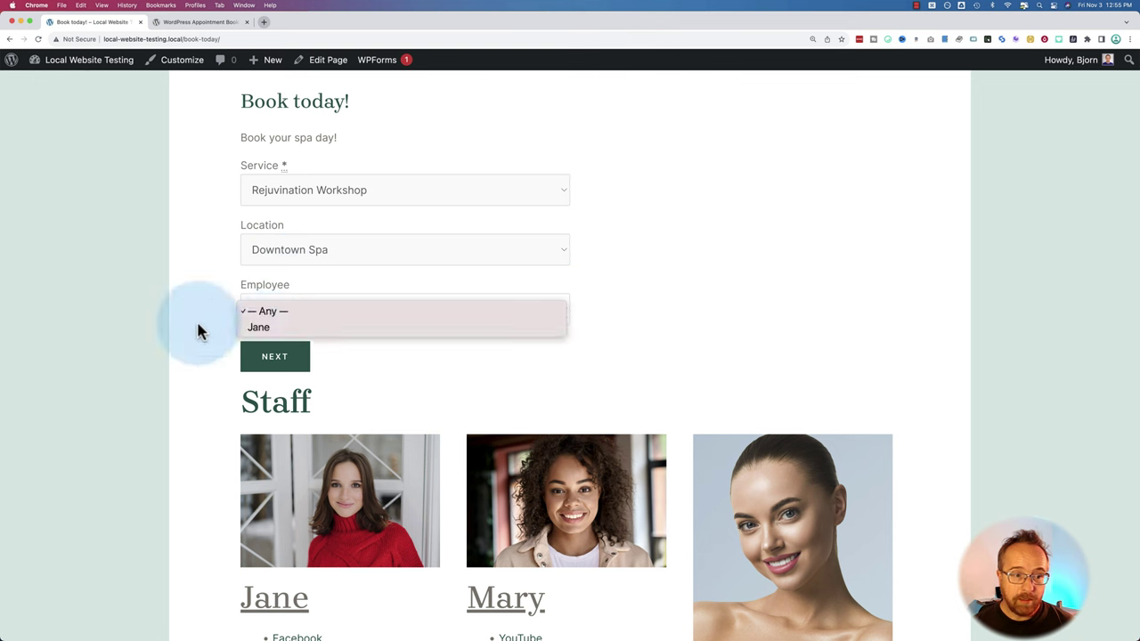
left_click(265, 328)
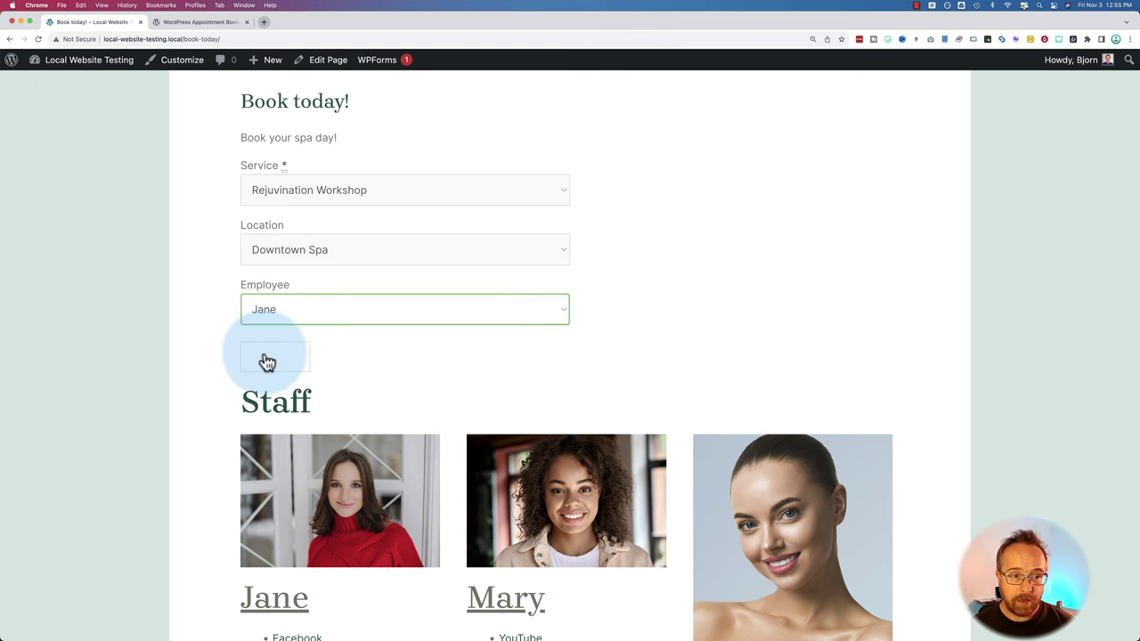
- Change the booking location to Uptown Spa and choose the second employee listed for it
left_click(267, 261)
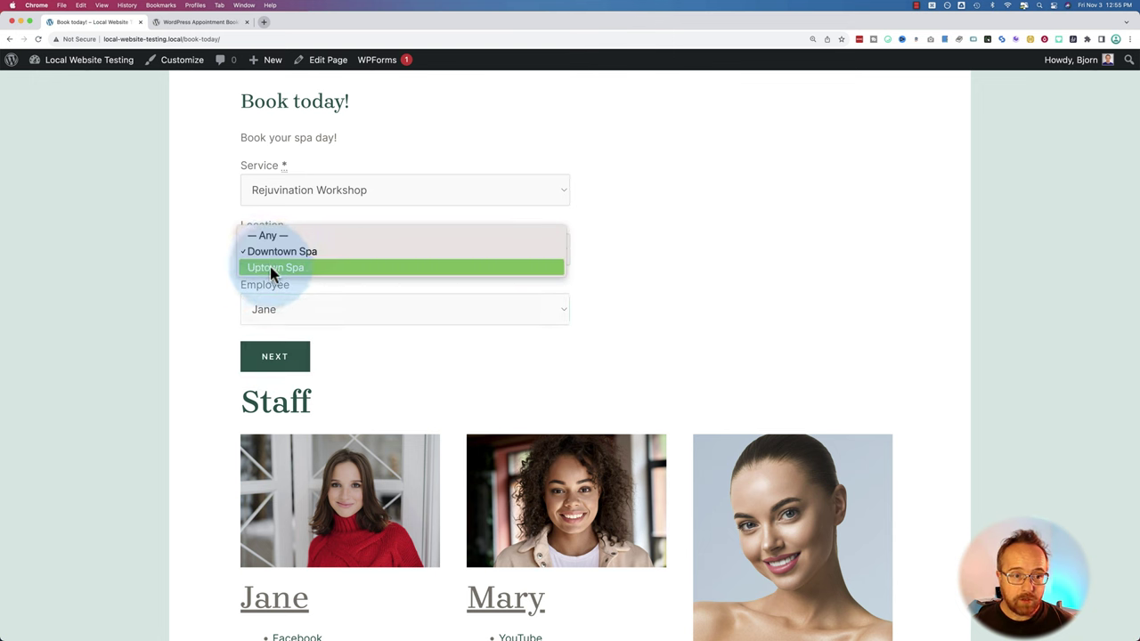
left_click(270, 266)
left_click(260, 309)
left_click(262, 326)
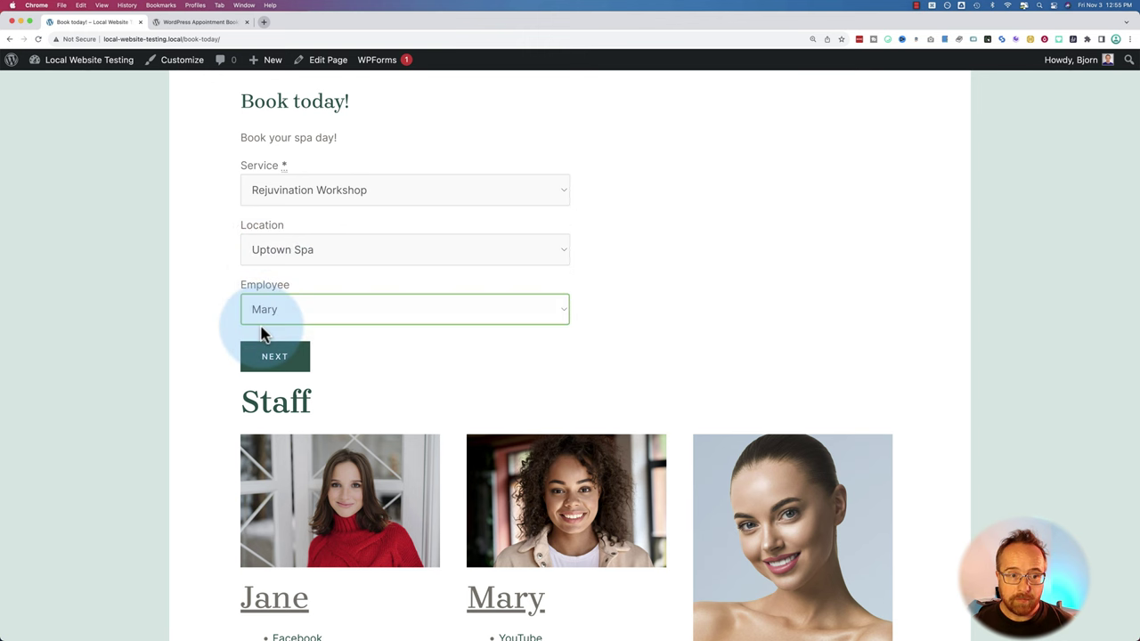
left_click(274, 316)
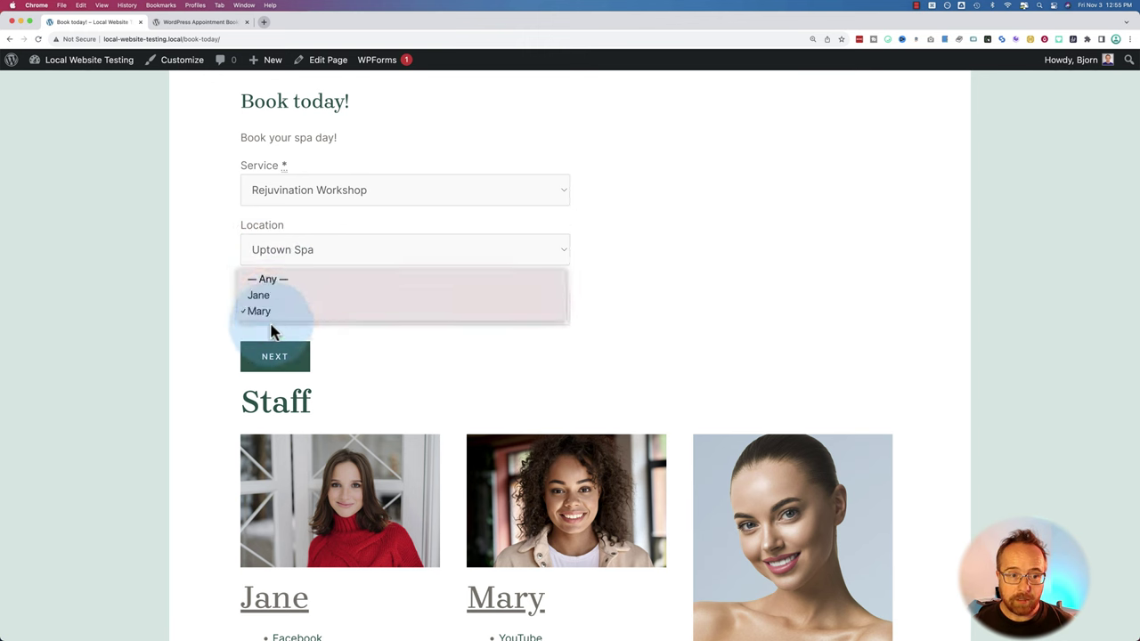
left_click(237, 285)
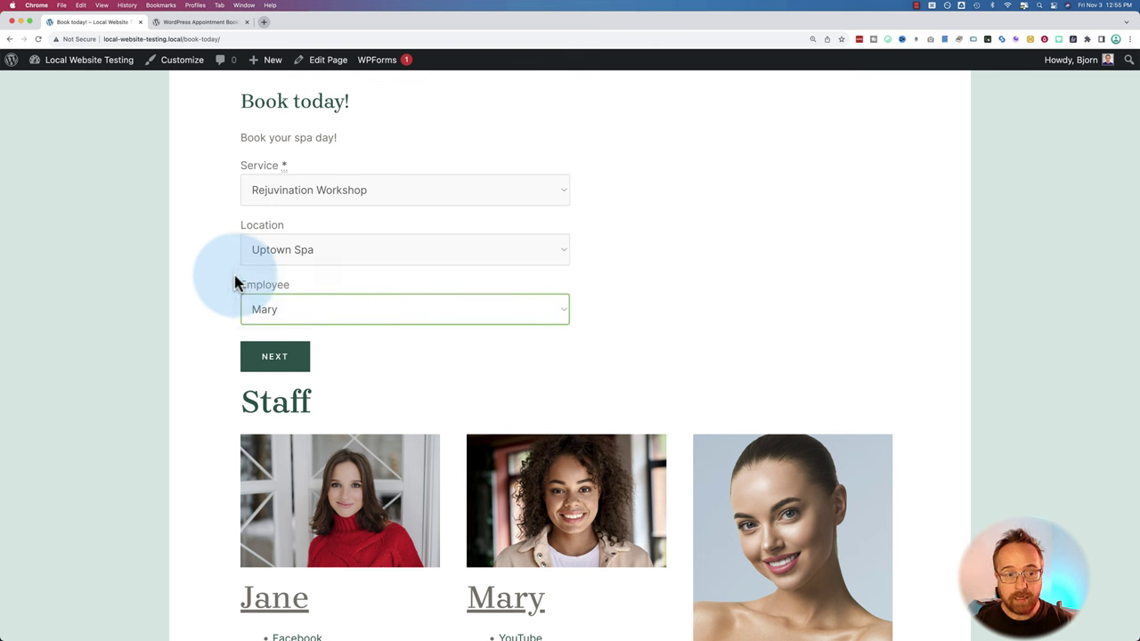
- Compare the service, location and employee choices, then switch the location to Downtown Spa with any employee
left_click(293, 204)
left_click(280, 217)
left_click(282, 252)
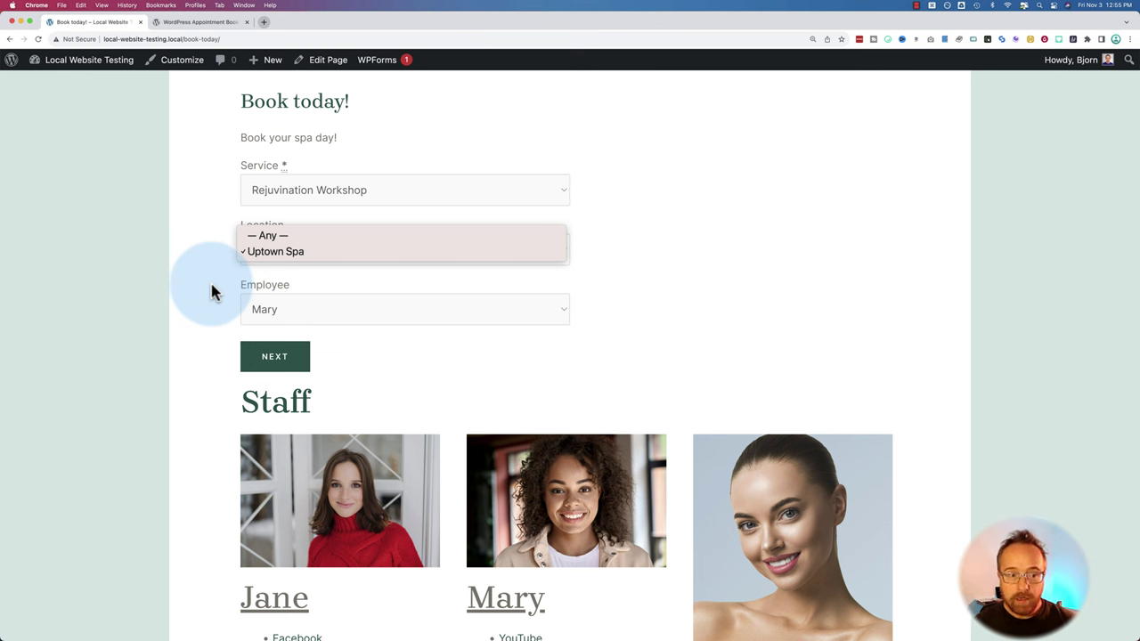
left_click(264, 308)
left_click(264, 311)
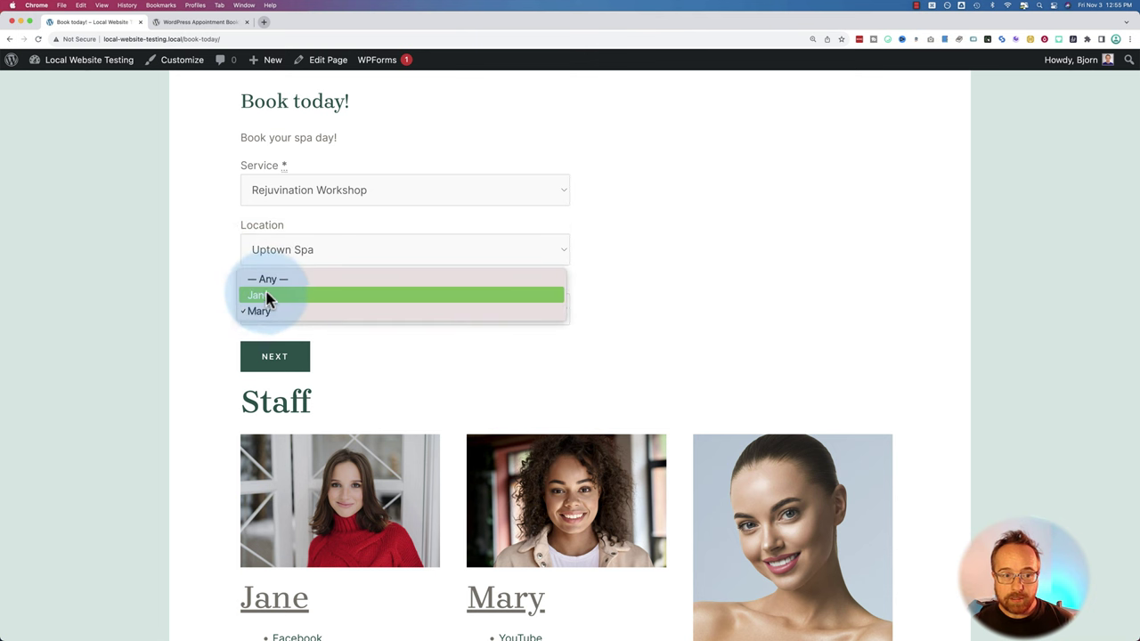
left_click(279, 251)
left_click(278, 250)
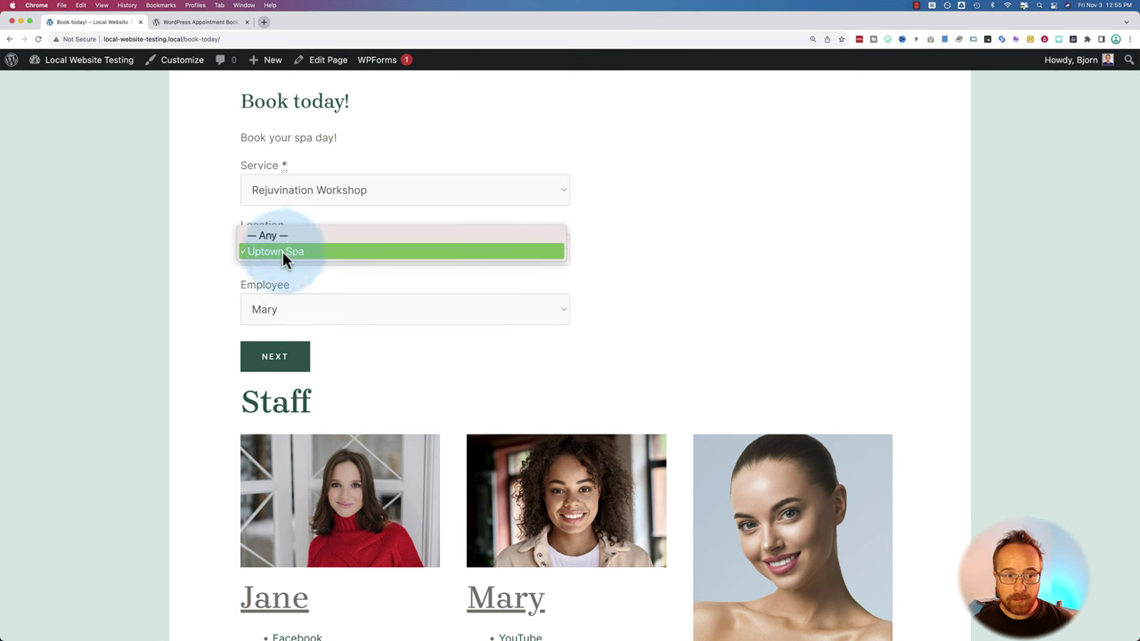
left_click(282, 254)
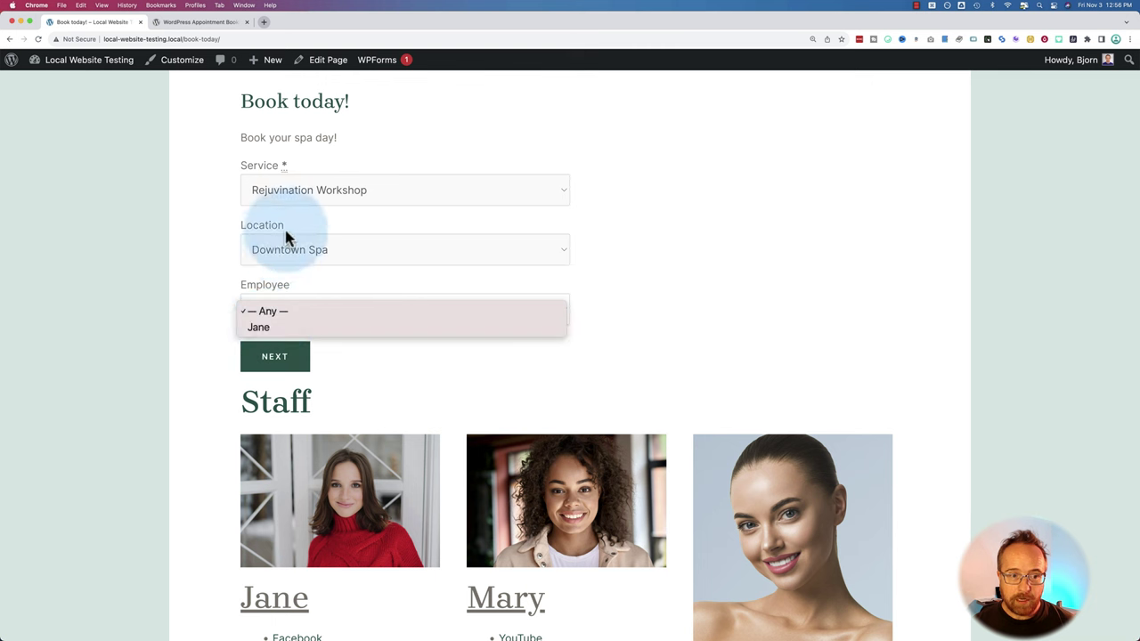
- Set the location to Uptown Spa, choose the first listed employee, and continue to the date and time selection
left_click(271, 249)
left_click(267, 249)
left_click(266, 267)
left_click(276, 311)
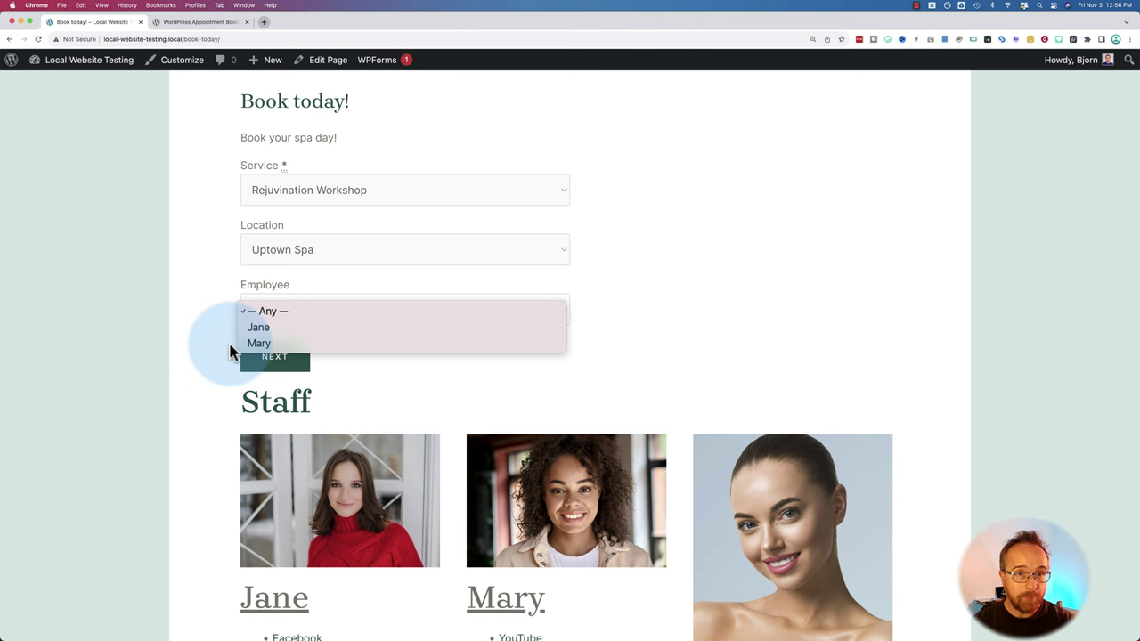
left_click(257, 330)
left_click(272, 365)
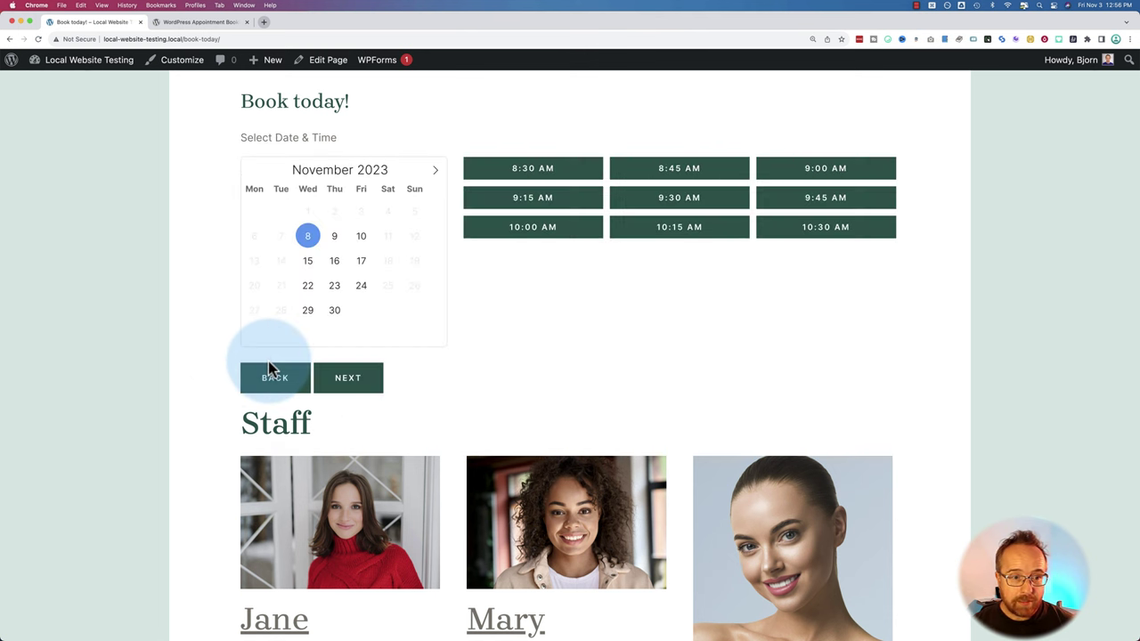
- Compare the time slots on several dates, choose November 16 at 9:15 AM, and continue to the reservation summary
left_click(334, 239)
left_click(362, 243)
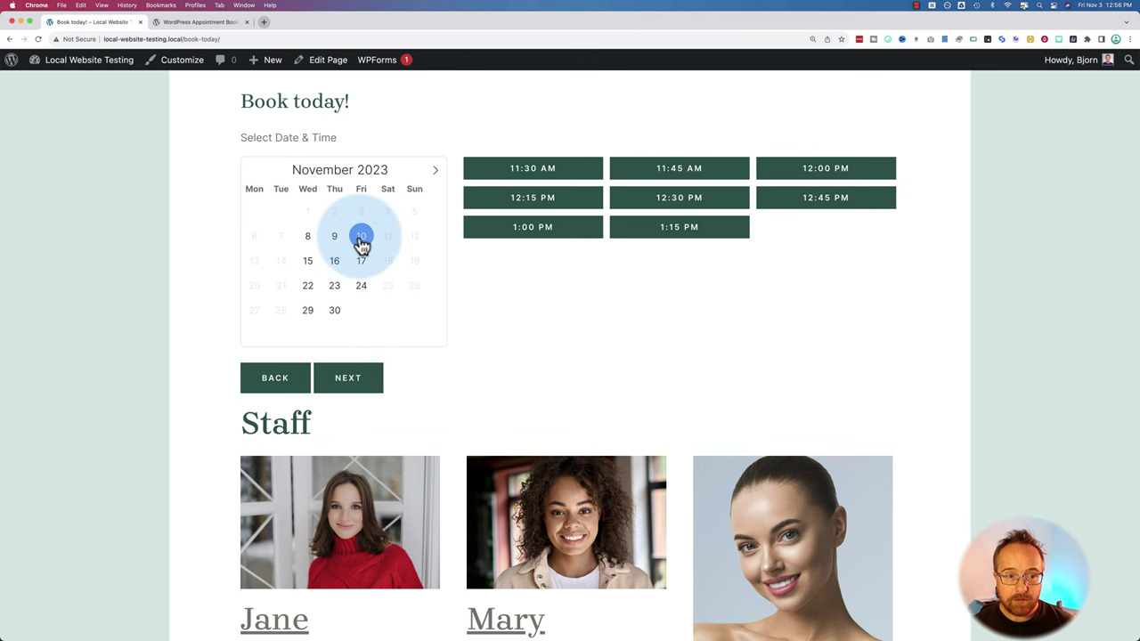
left_click(311, 267)
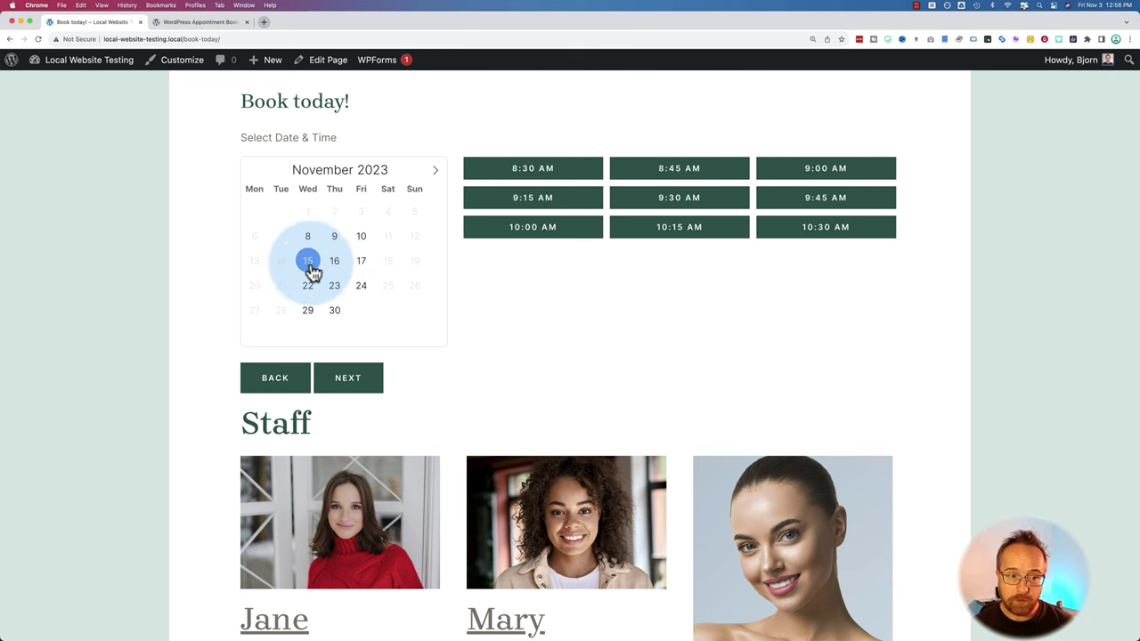
left_click(333, 269)
left_click(520, 203)
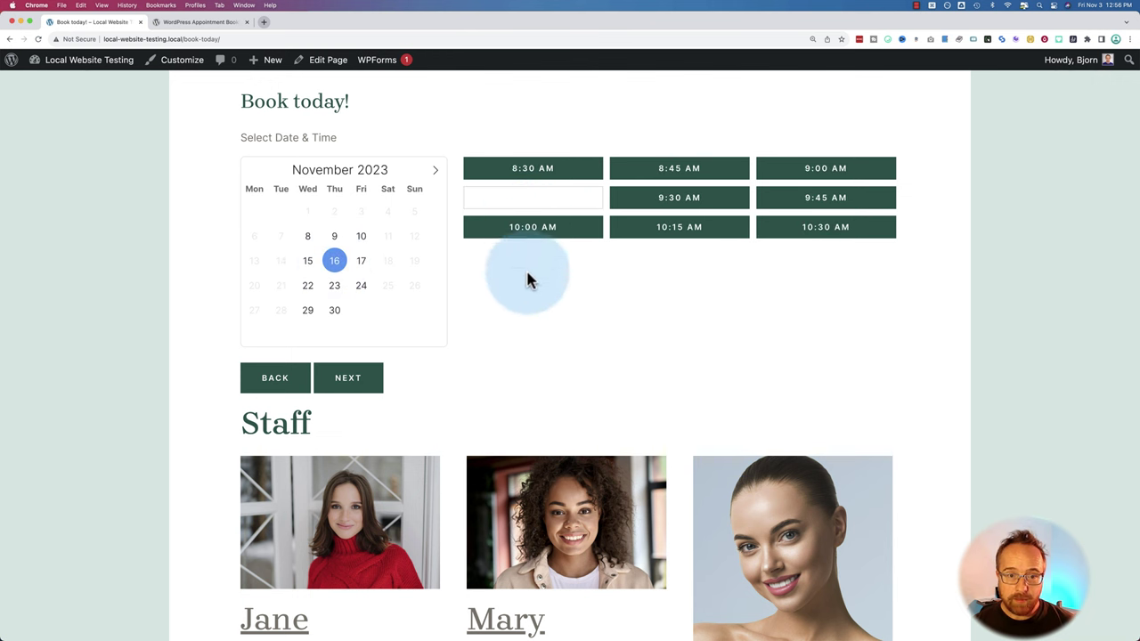
left_click(373, 389)
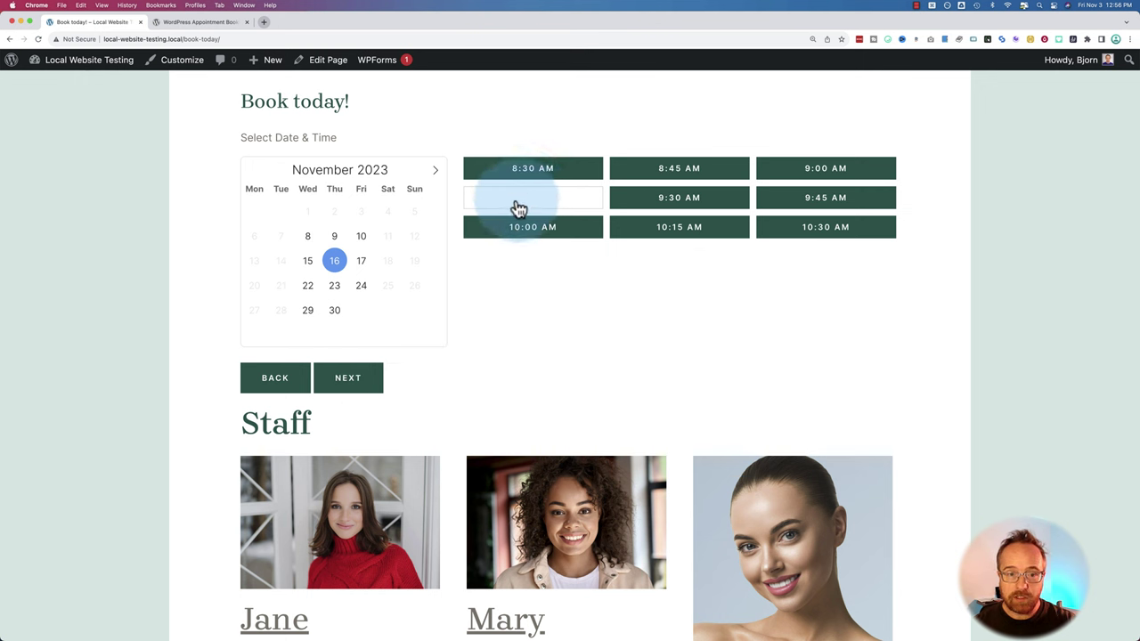
left_click(339, 389)
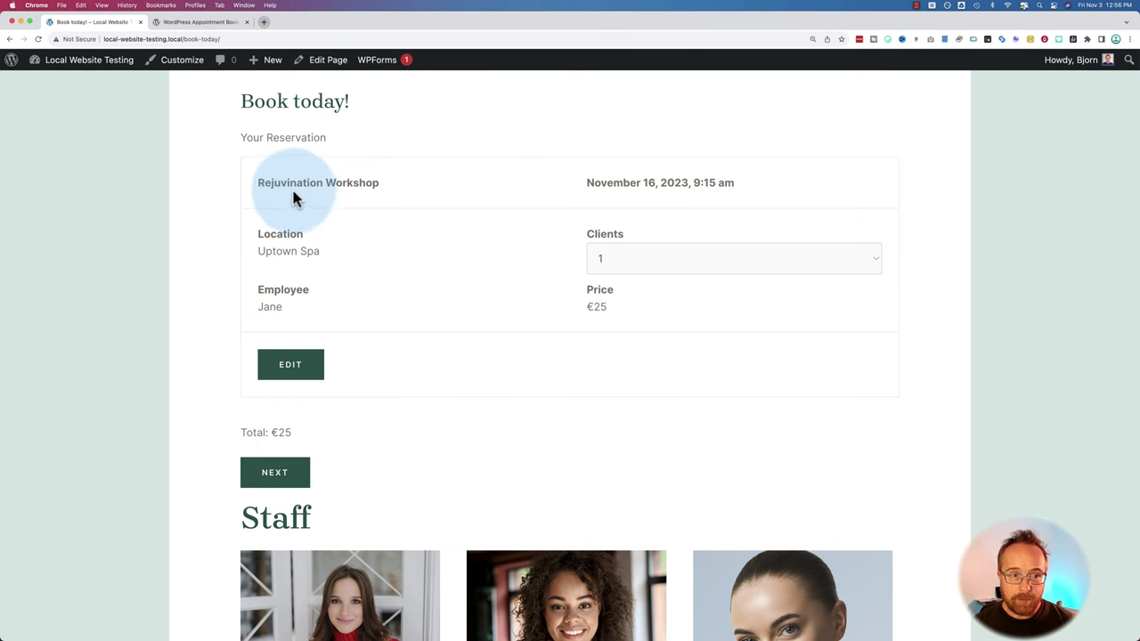
- Review the service, location, employee and price in the reservation summary
left_click_drag(264, 182, 368, 183)
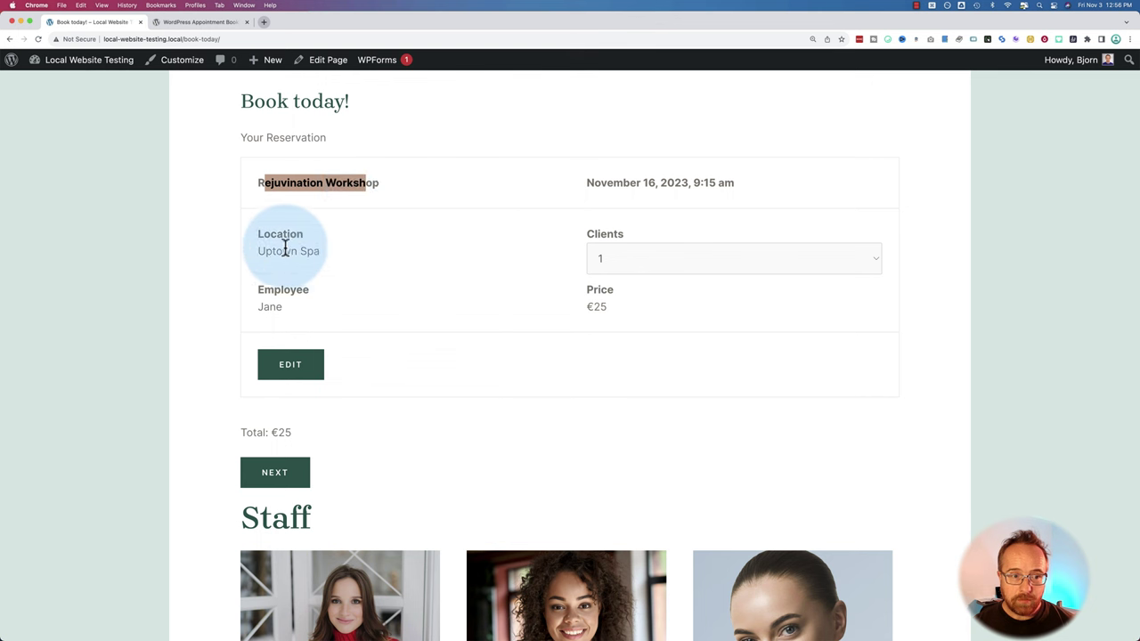
left_click_drag(257, 251, 322, 253)
left_click_drag(259, 308, 472, 312)
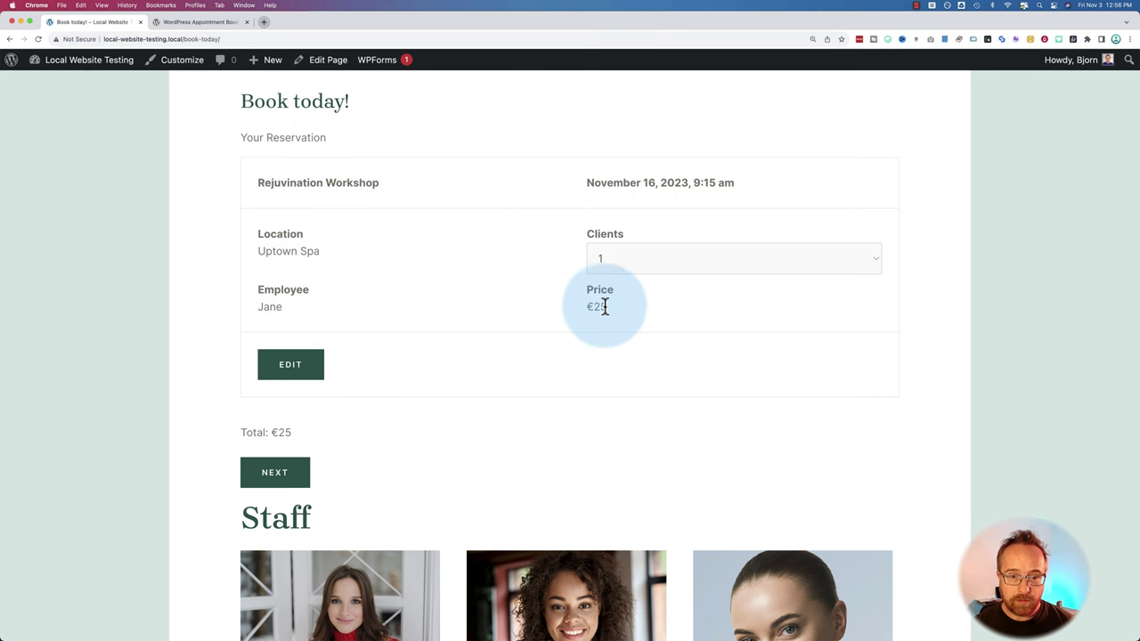
left_click_drag(602, 300, 554, 310)
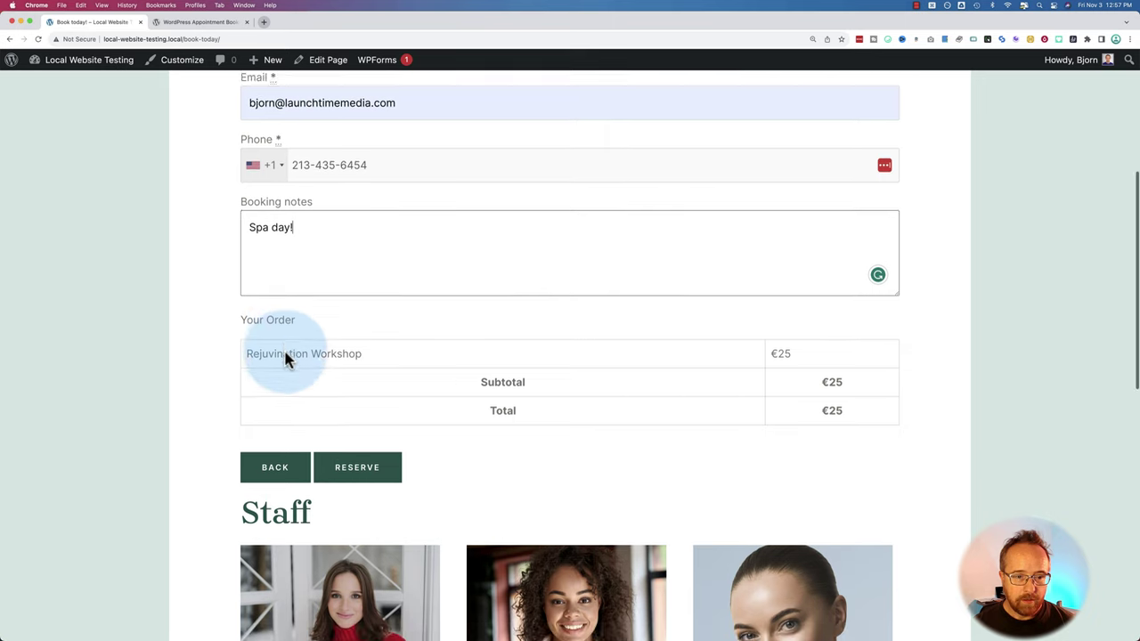
- Submit the spa reservation with the entered customer details and return to the start of the booking page
left_click(356, 456)
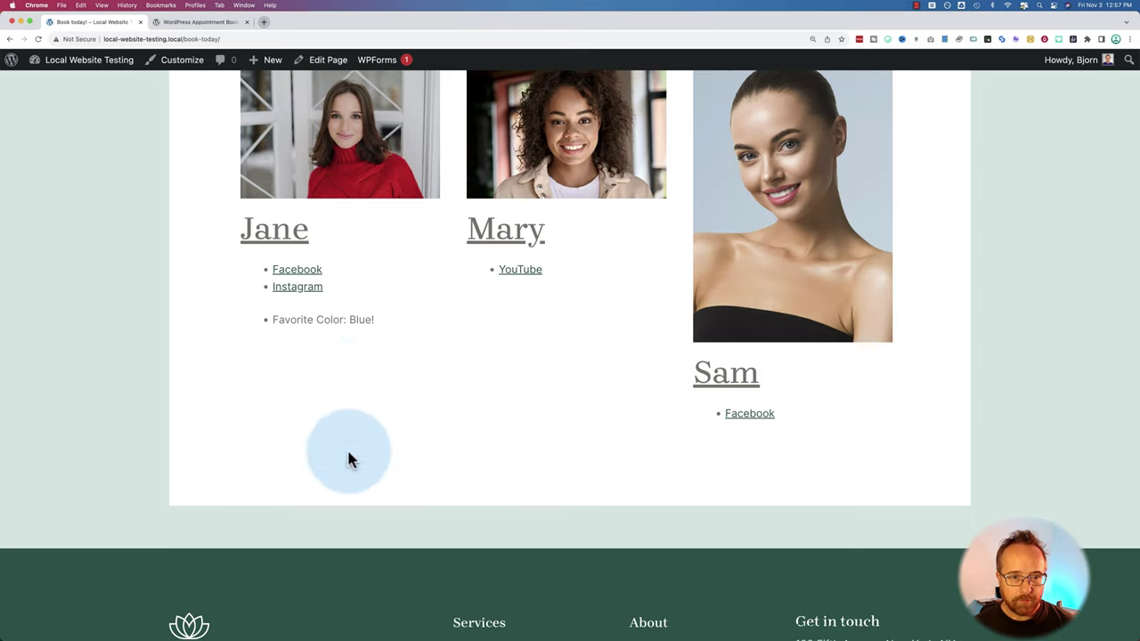
scroll(318, 290, "up", 5)
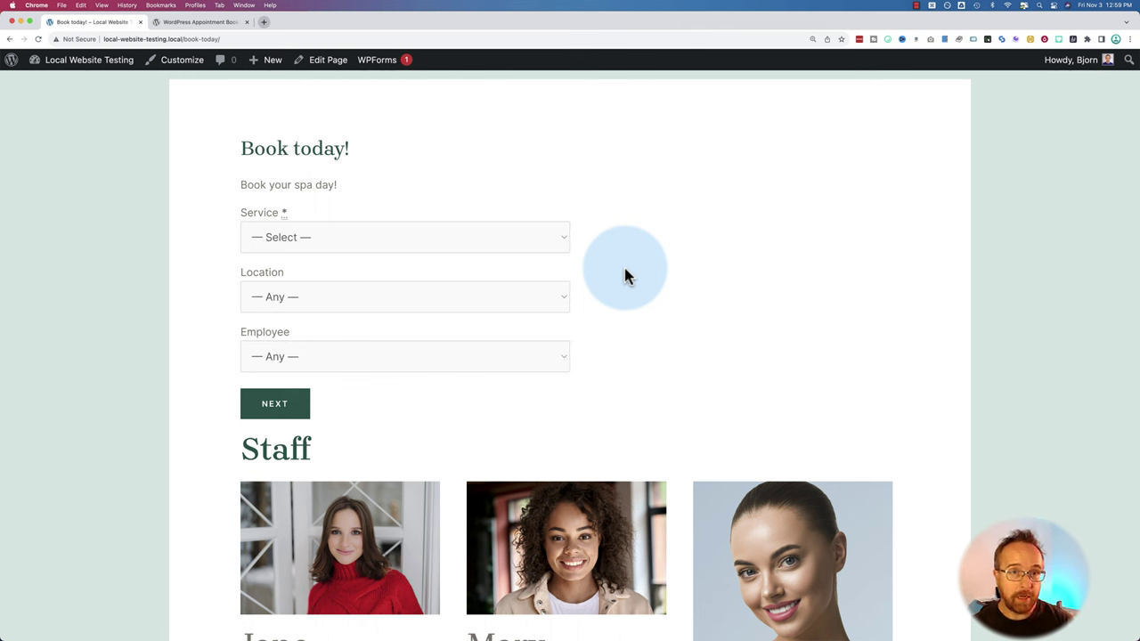
scroll(624, 267, "up", 2)
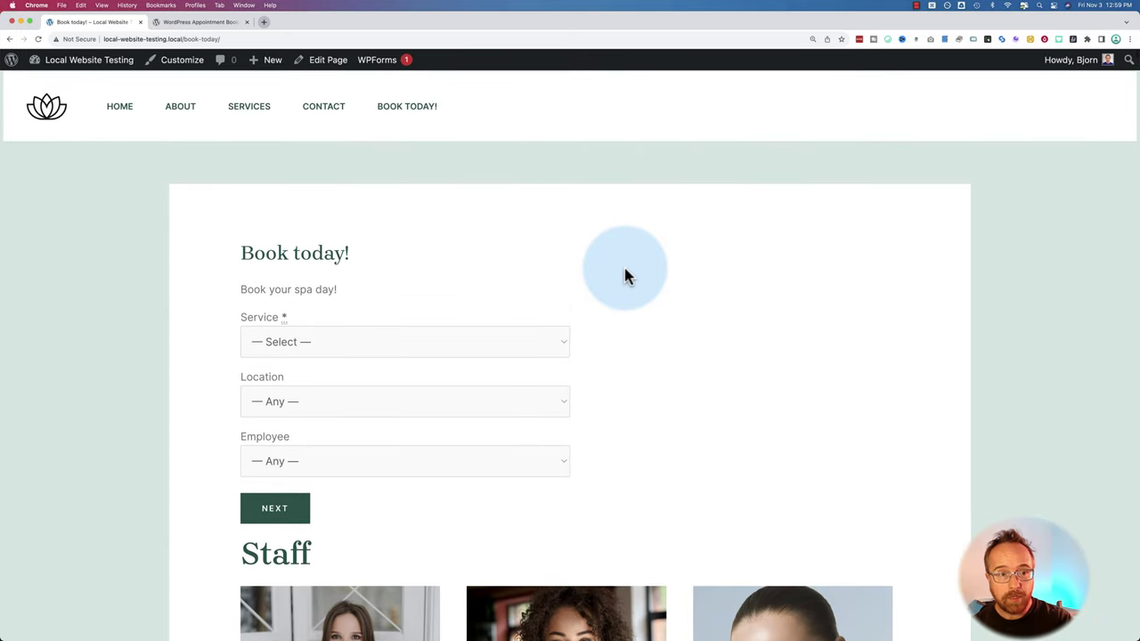
- Examine the Staff section and read through the first staff member's profile, including social networks and additional information
scroll(623, 276, "down", 5)
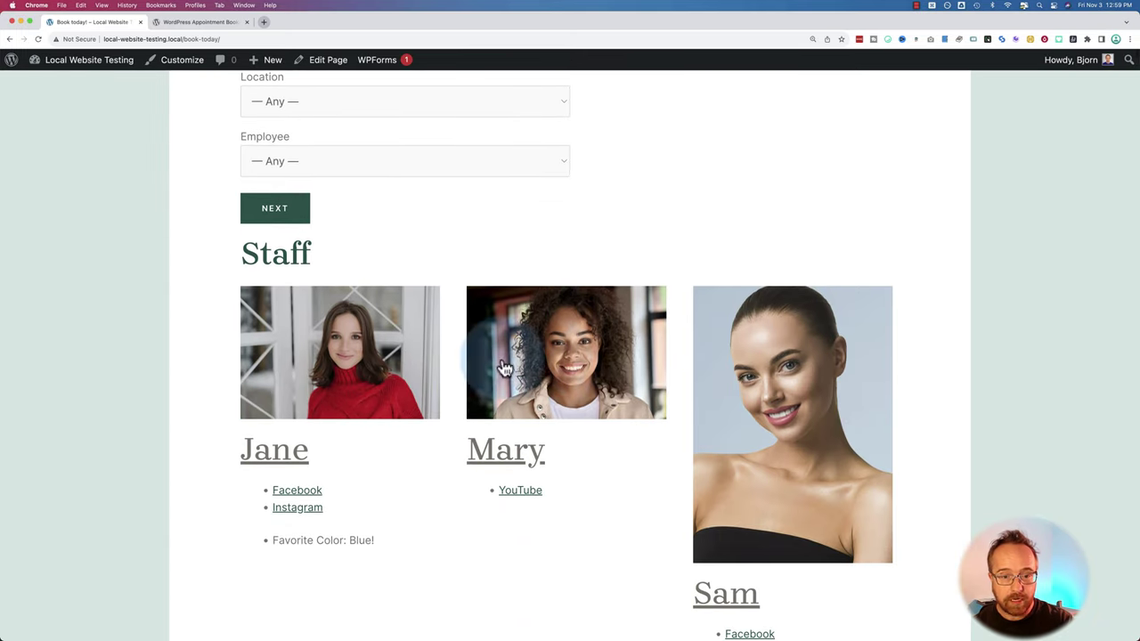
scroll(543, 369, "down", 2)
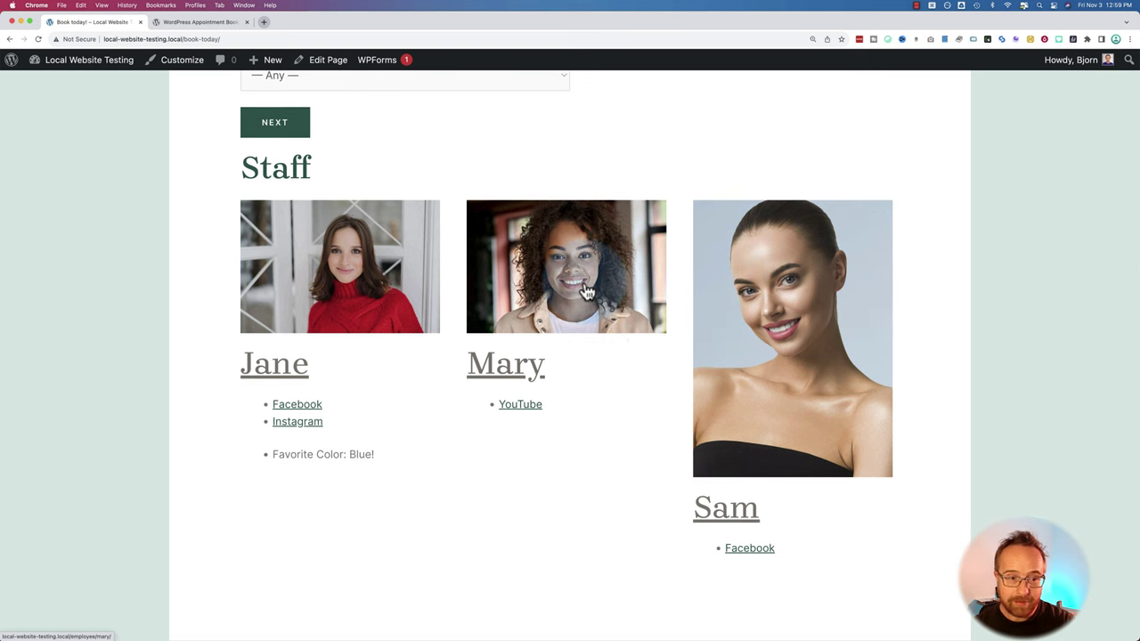
left_click(371, 280)
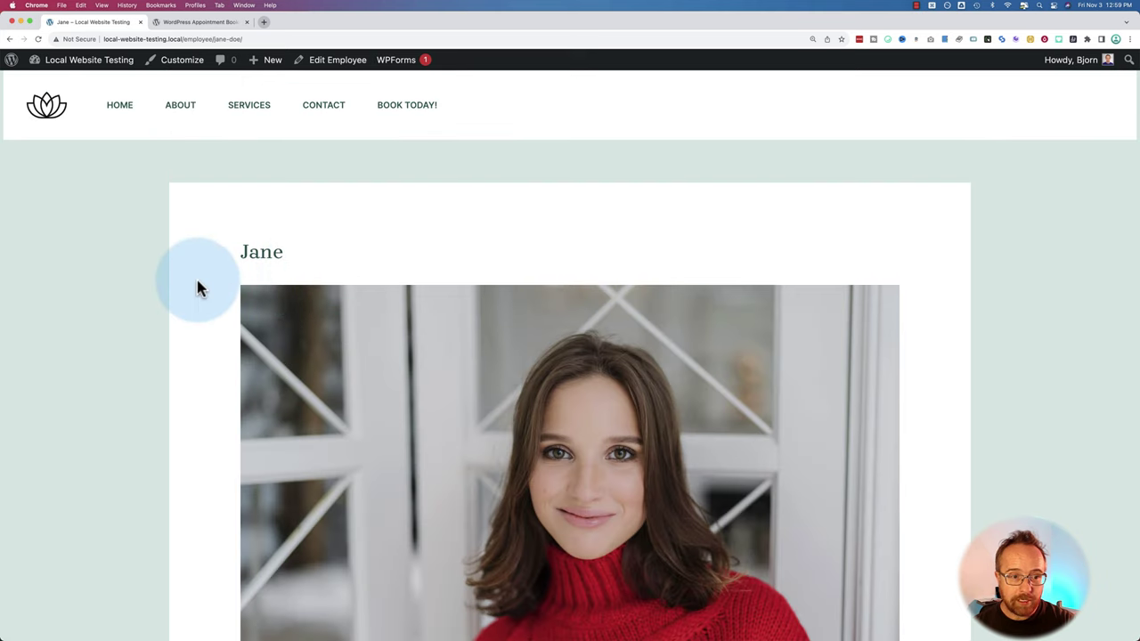
scroll(199, 285, "down", 3)
scroll(198, 285, "down", 7)
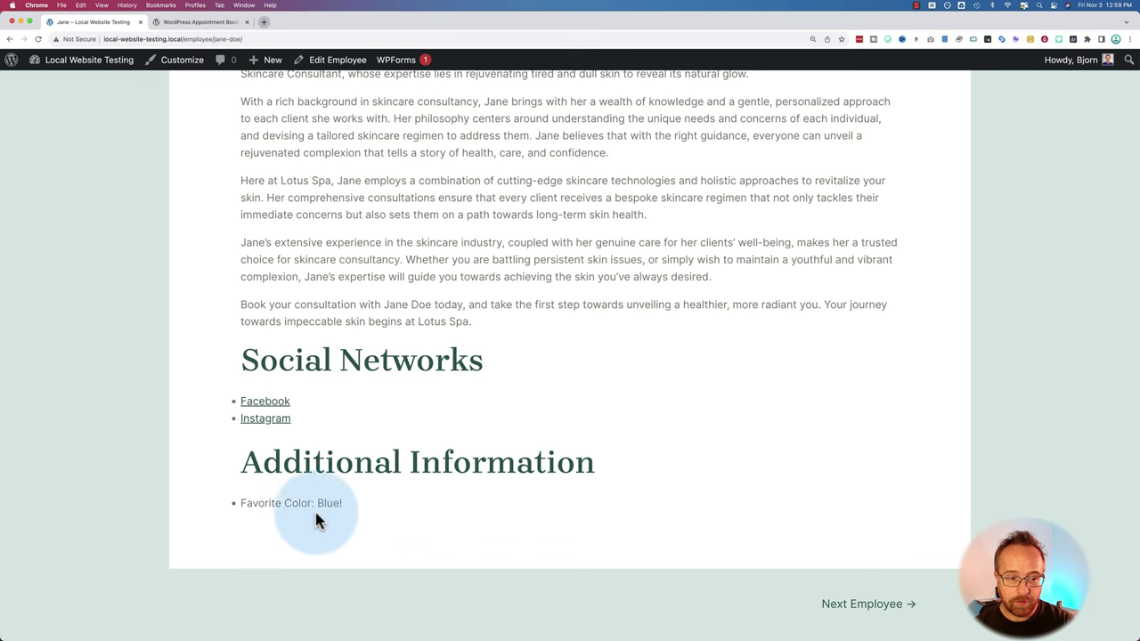
scroll(348, 368, "up", 10)
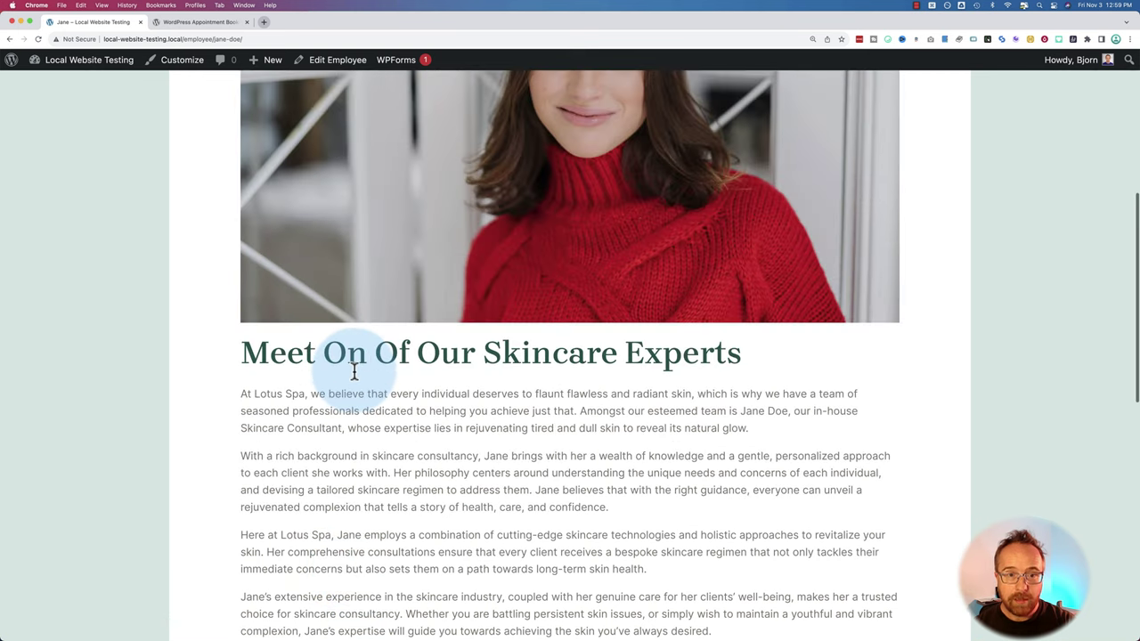
- Return to the staff list, open the second staff member's profile, and examine the booking form embedded in it
scroll(353, 369, "left", 5)
left_click(544, 287)
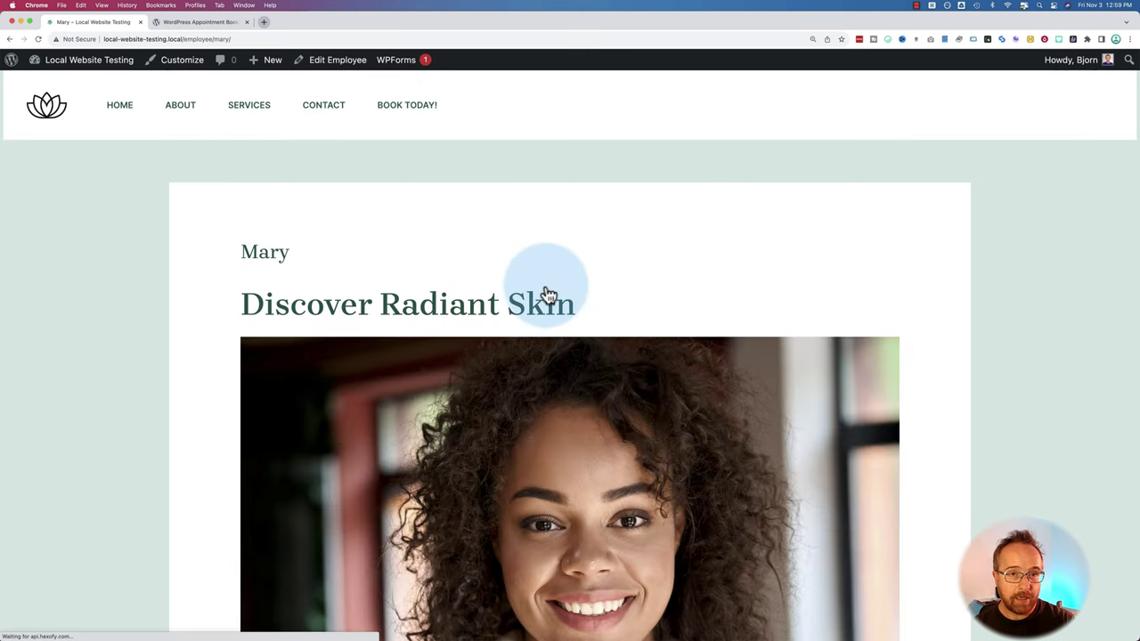
scroll(448, 300, "down", 10)
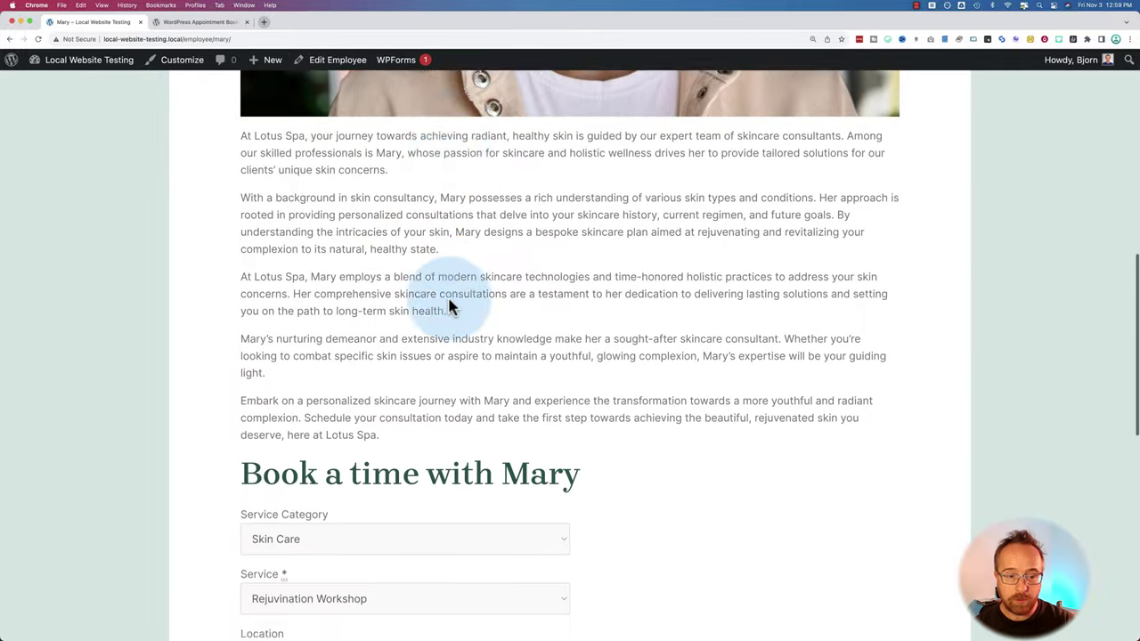
scroll(447, 302, "down", 5)
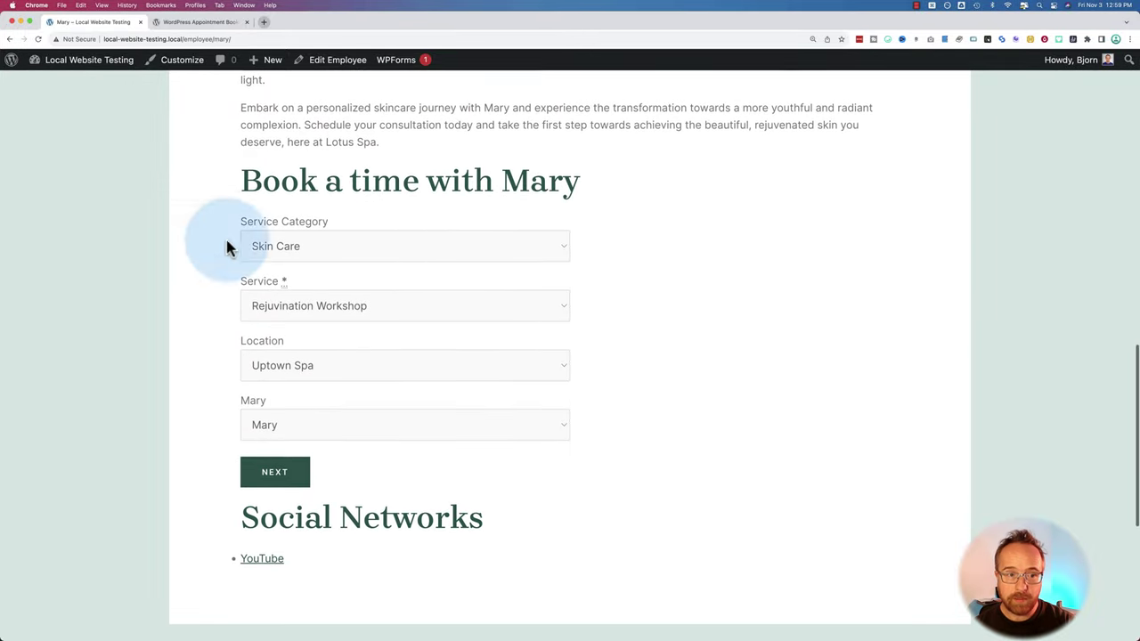
left_click_drag(602, 183, 206, 190)
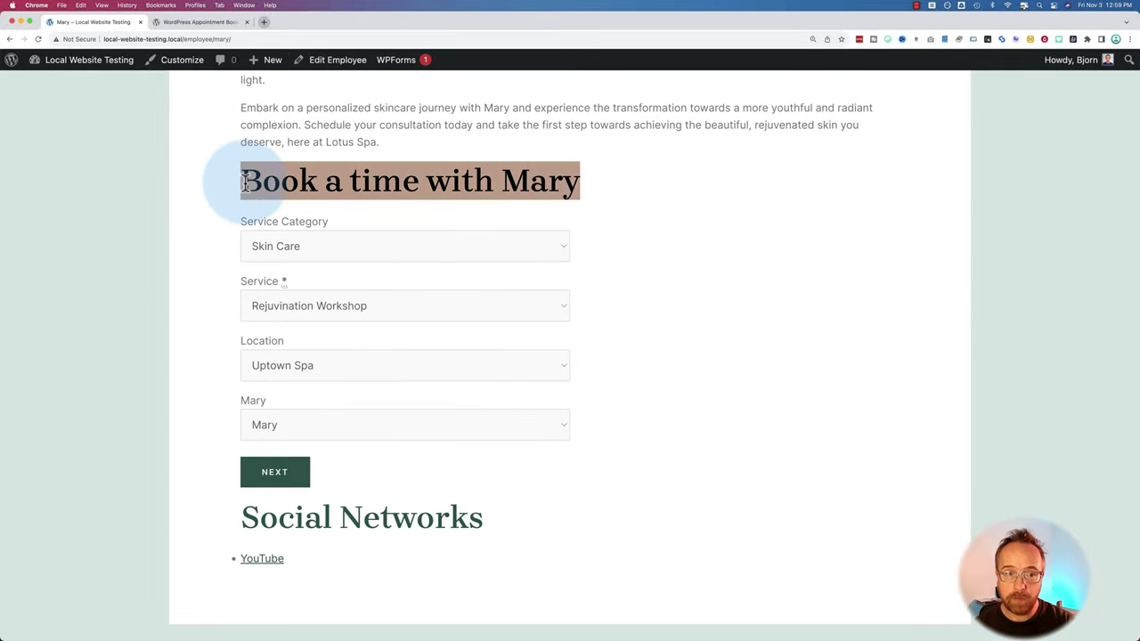
- Advance the second staff member's booking form to the date and time selection, and return to the main booking page
scroll(267, 191, "down", 2)
left_click(233, 190)
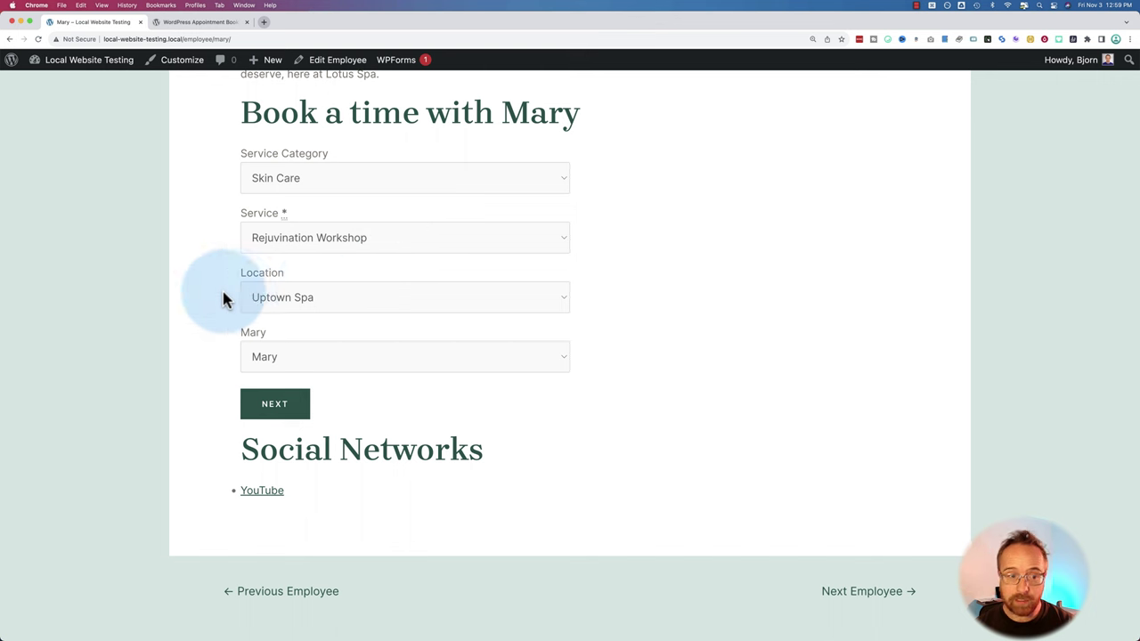
left_click(267, 405)
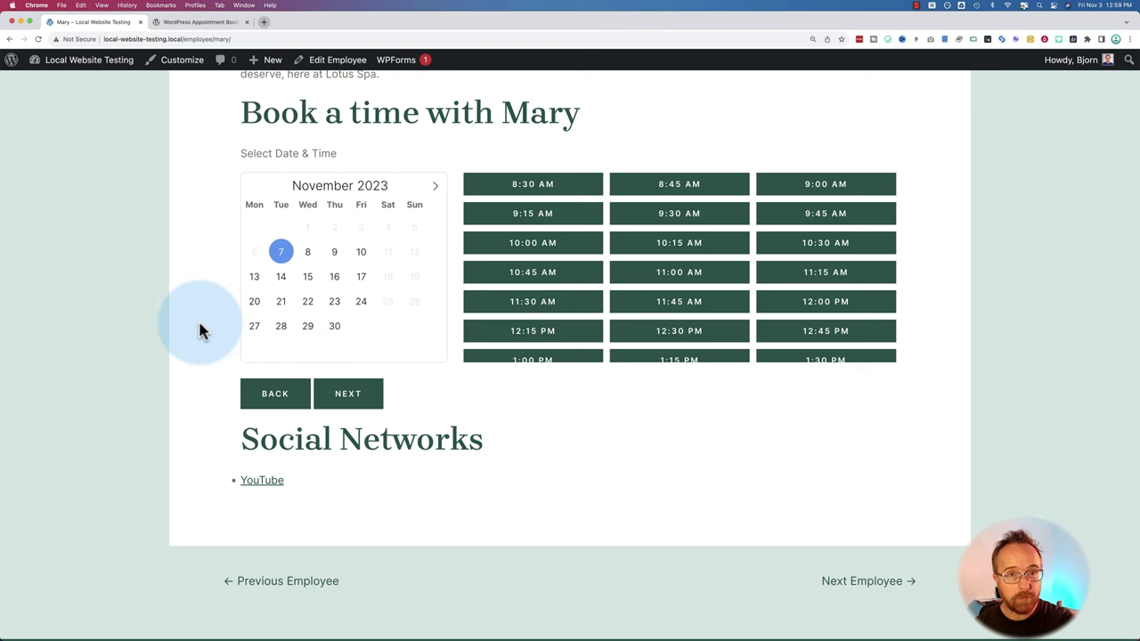
scroll(199, 324, "left", 5)
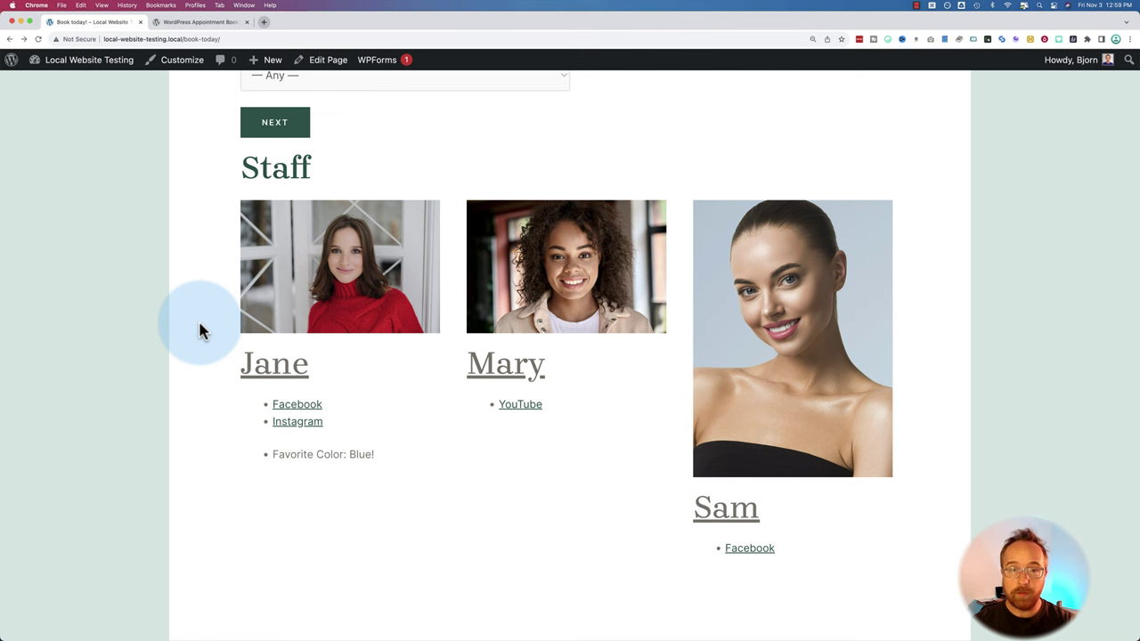
scroll(198, 318, "up", 5)
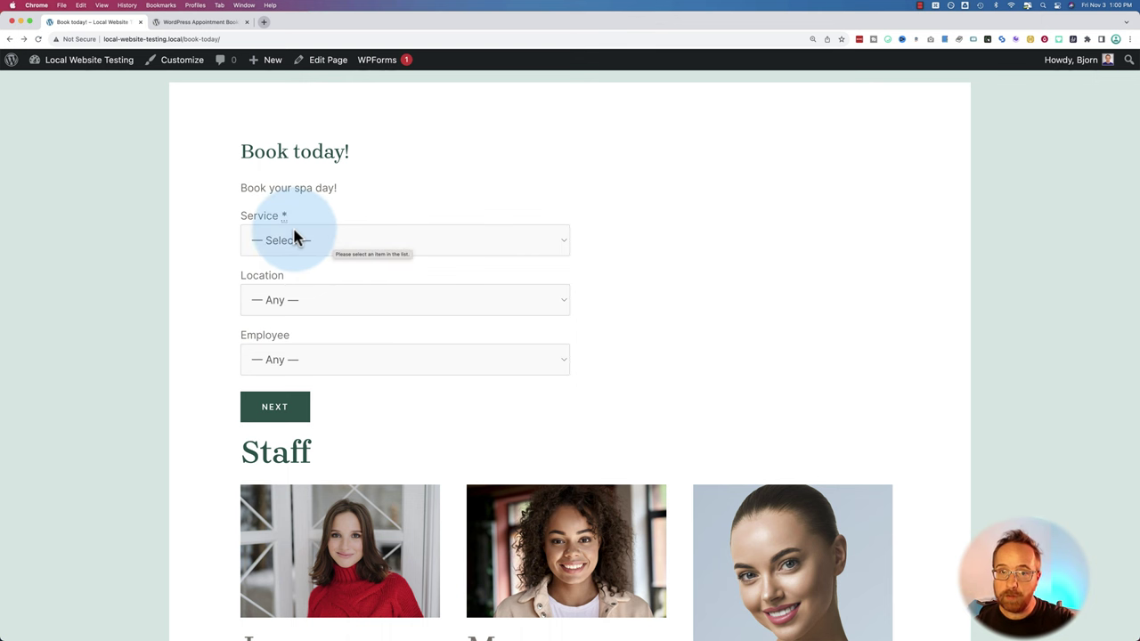
scroll(293, 228, "down", 2)
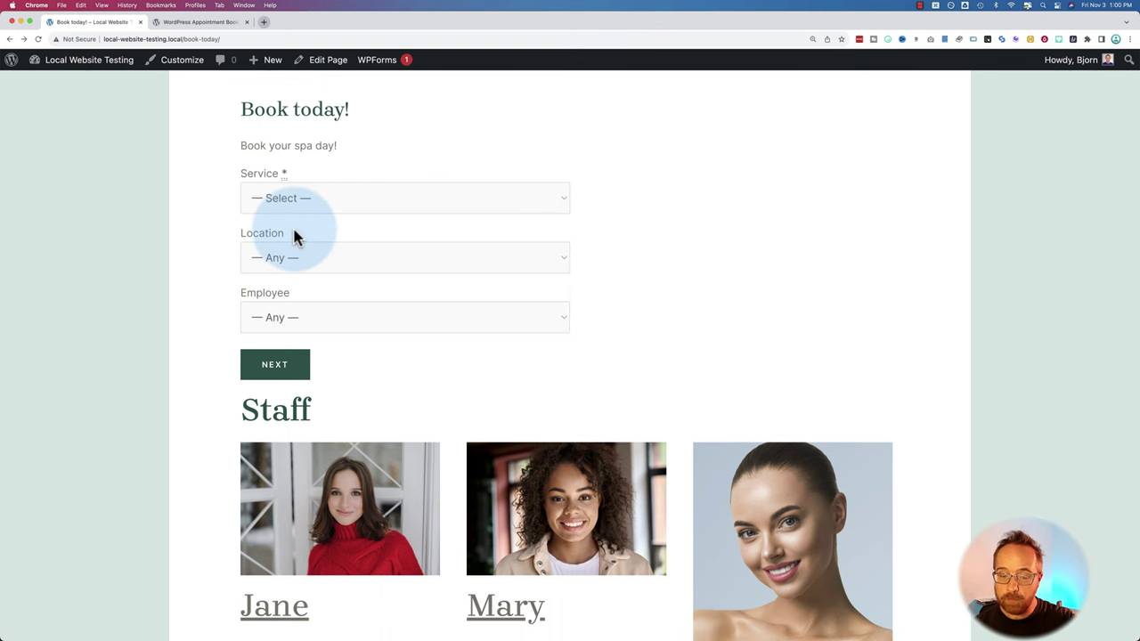
scroll(294, 233, "down", 1)
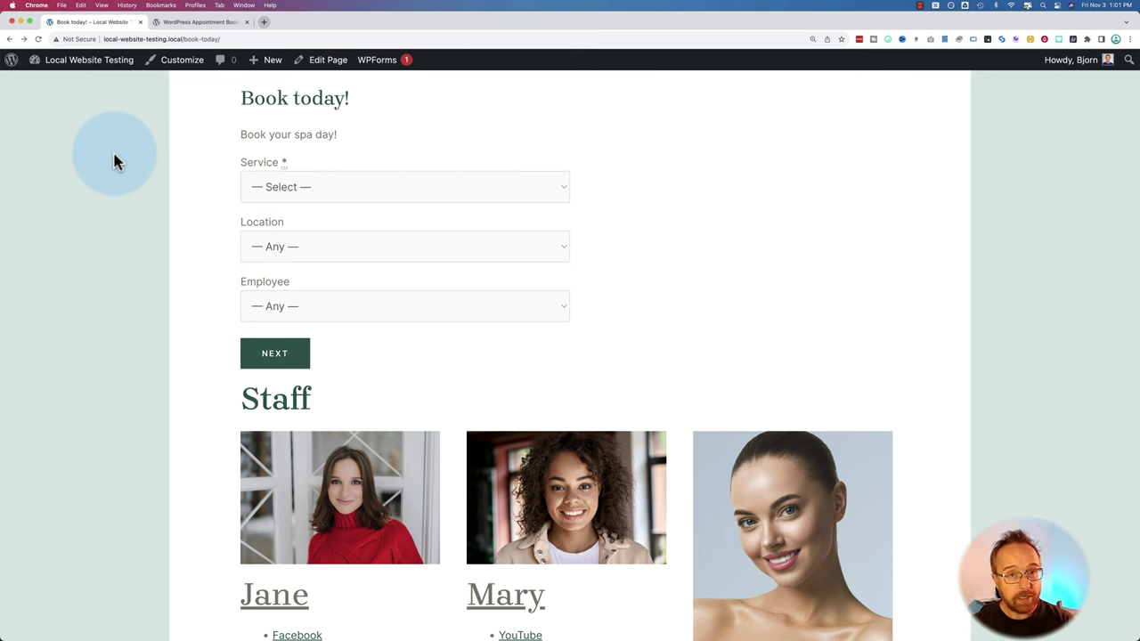
- Open the site admin's page for adding plugins and search for "wordpress appointment booking"
mouse_move(84, 72)
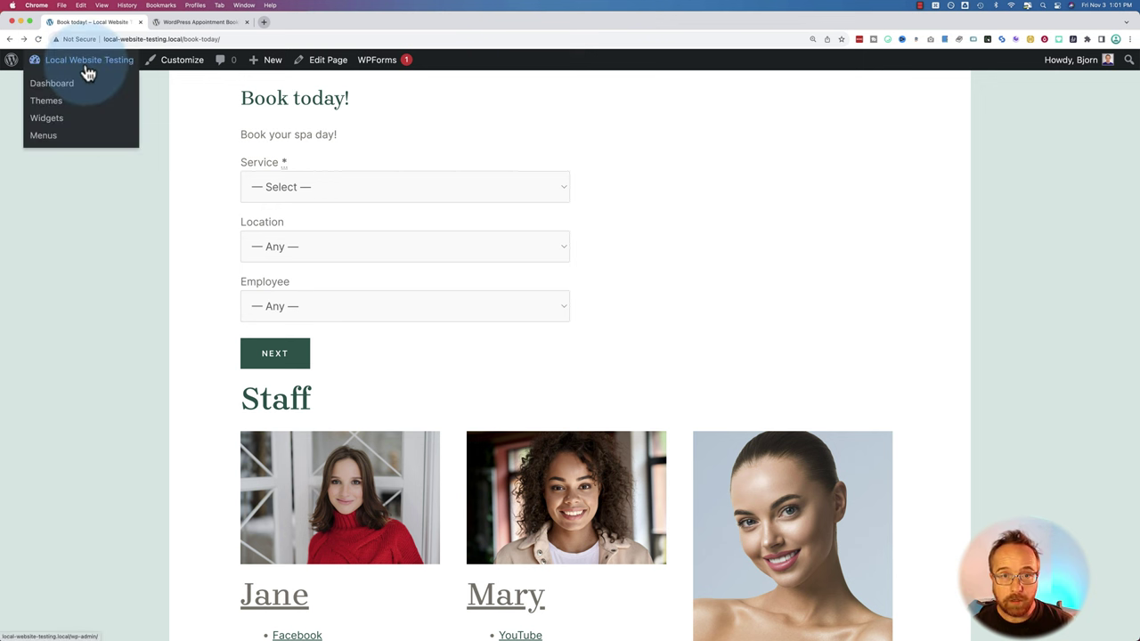
left_click(62, 70)
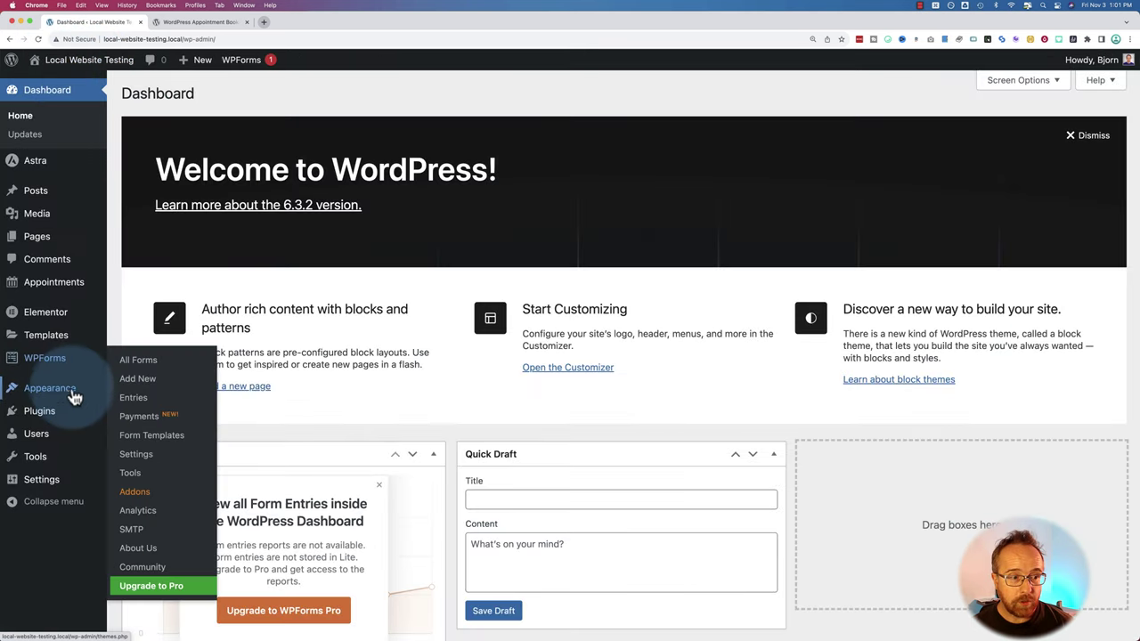
mouse_move(34, 424)
left_click(144, 437)
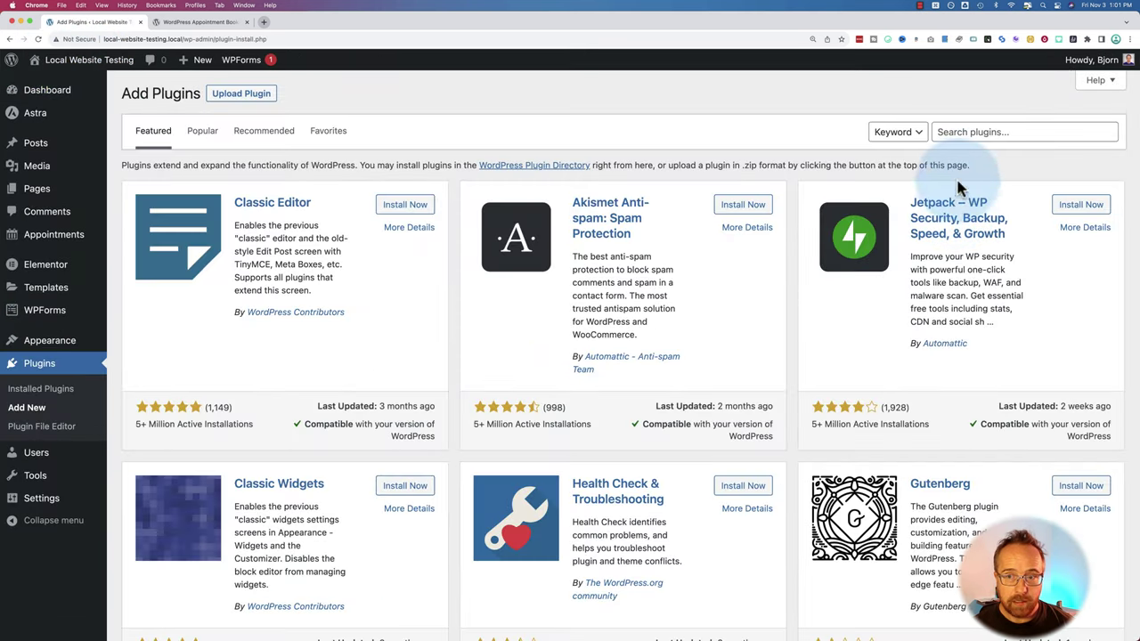
left_click(957, 132)
type("wordpress appointment")
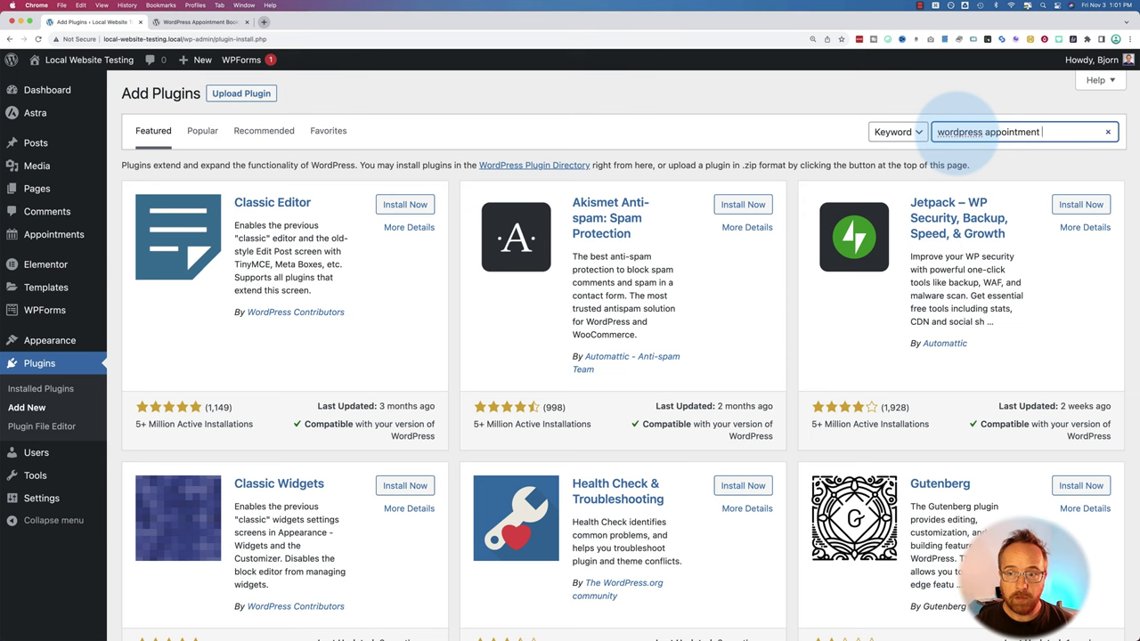
type(" booking")
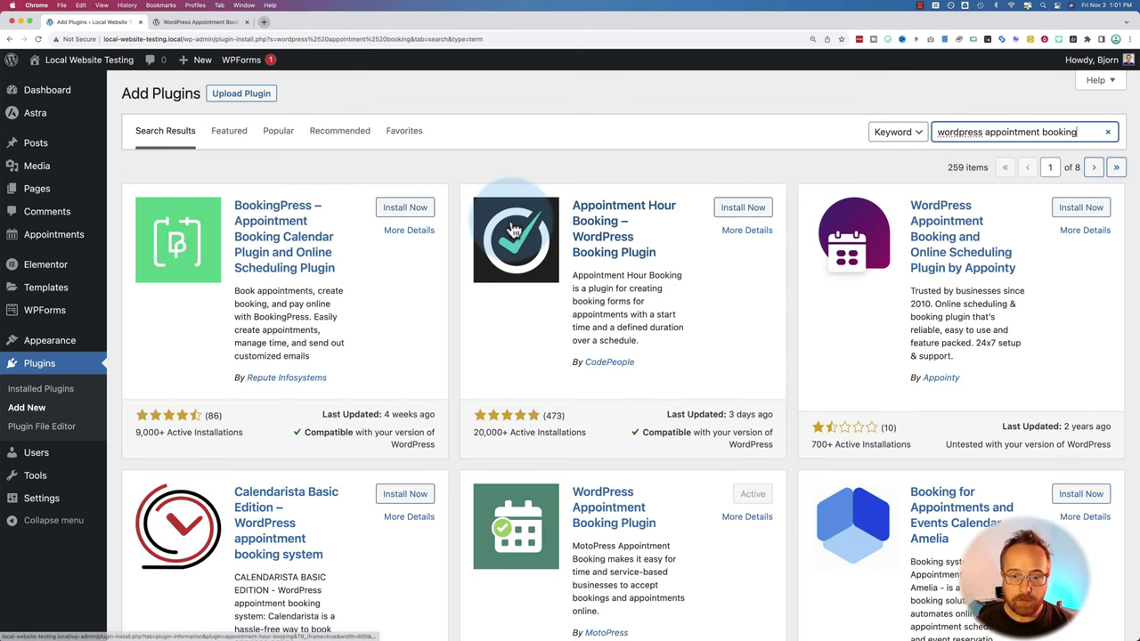
- Locate MotoPress's WordPress Appointment Booking Plugin in the results and read its features on its WordPress.org page
scroll(513, 229, "down", 1)
scroll(513, 230, "down", 3)
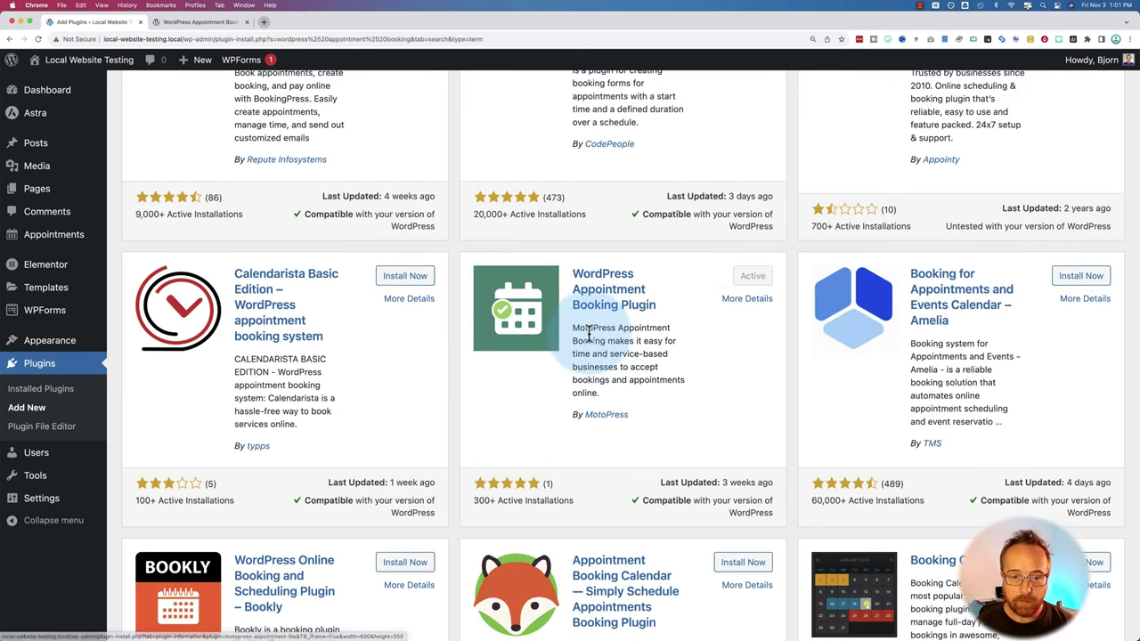
triple_click(575, 331)
left_click(198, 22)
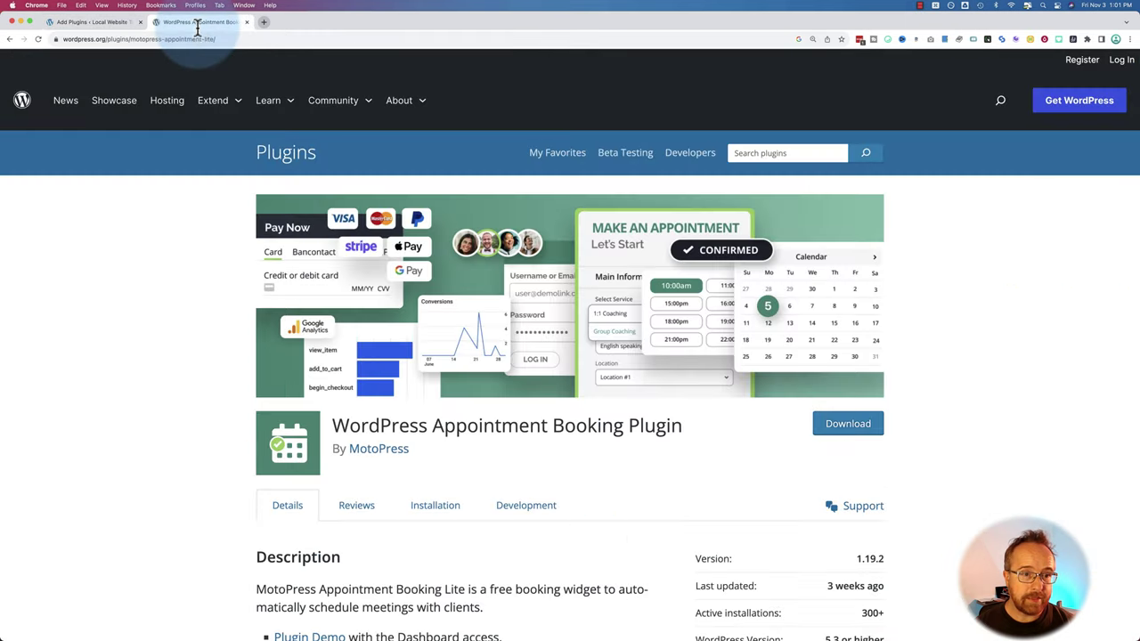
scroll(229, 193, "down", 2)
scroll(229, 194, "down", 10)
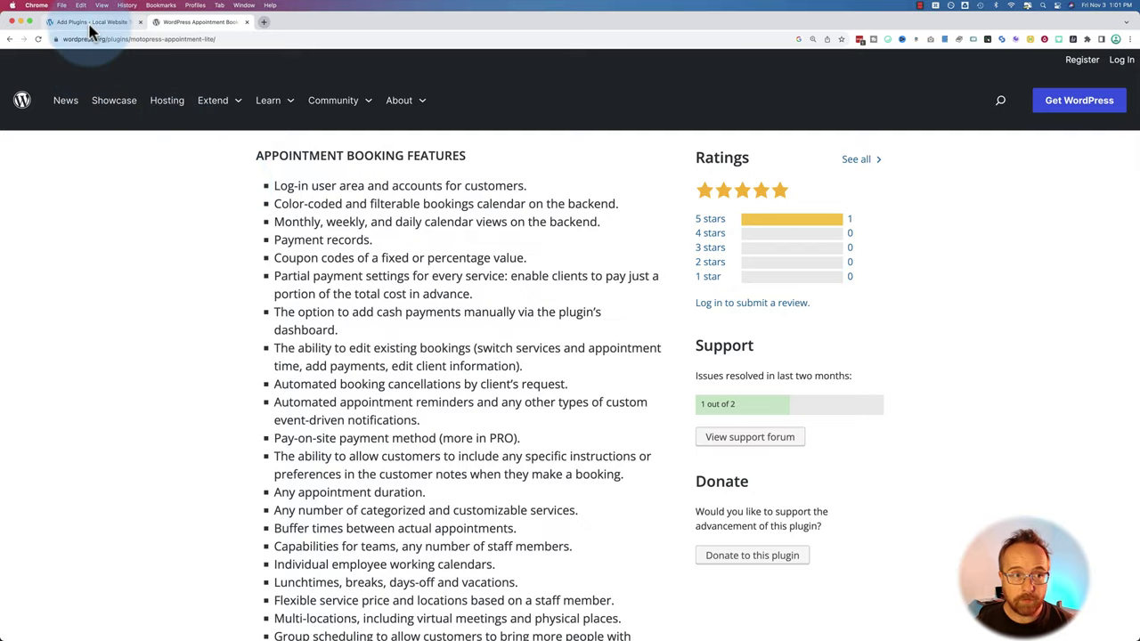
- Return to the site's admin and open the settings of the Appointments plugin
left_click(90, 25)
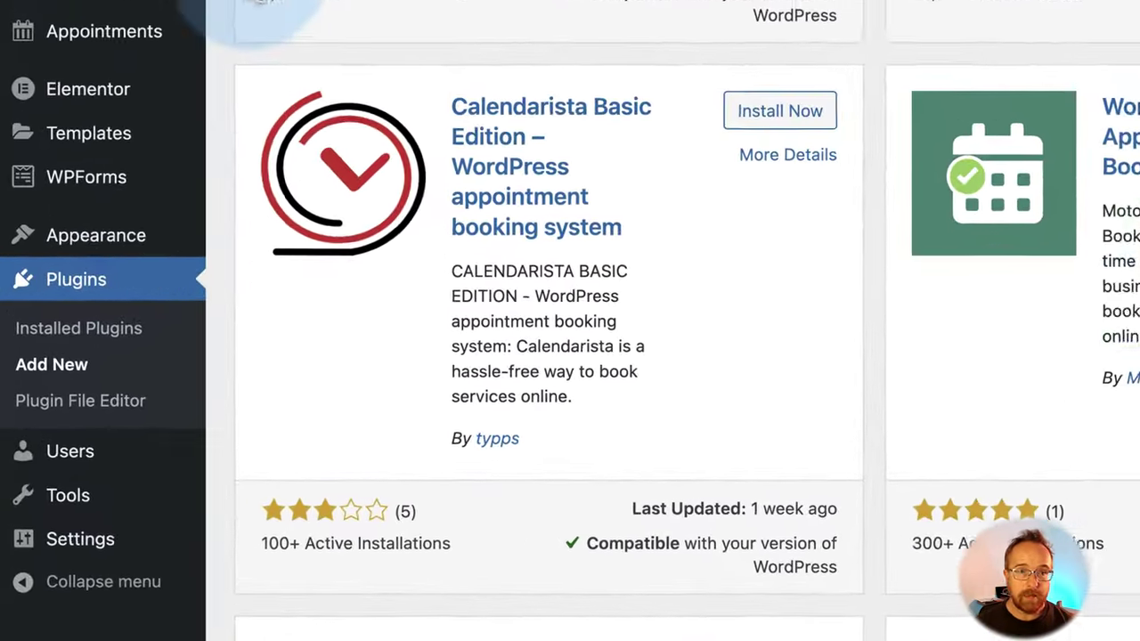
mouse_move(111, 36)
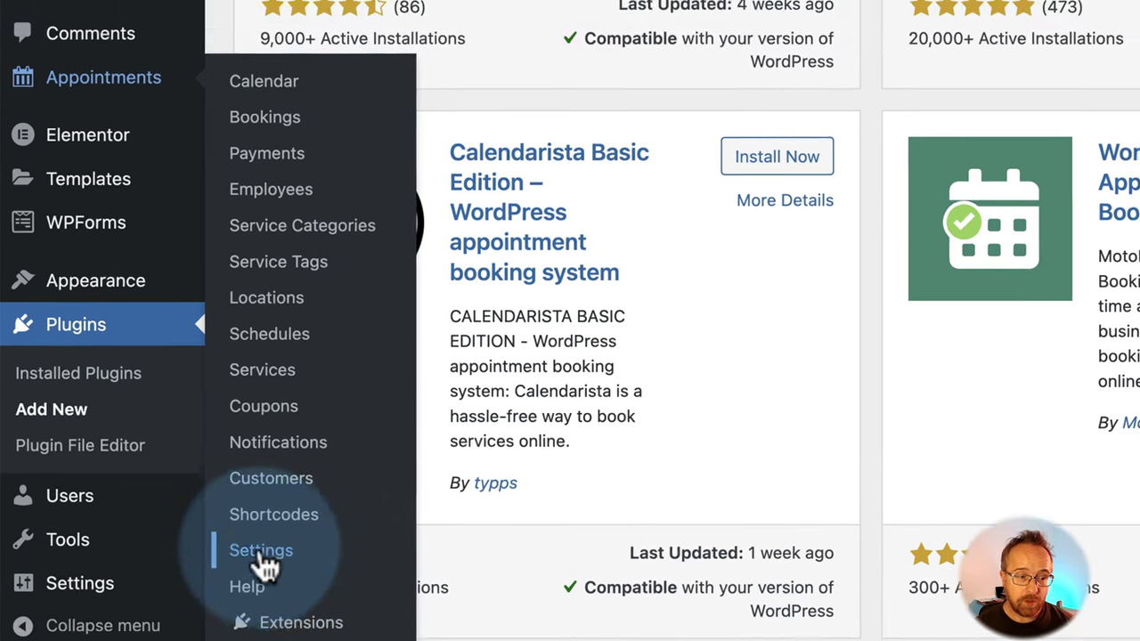
left_click(266, 506)
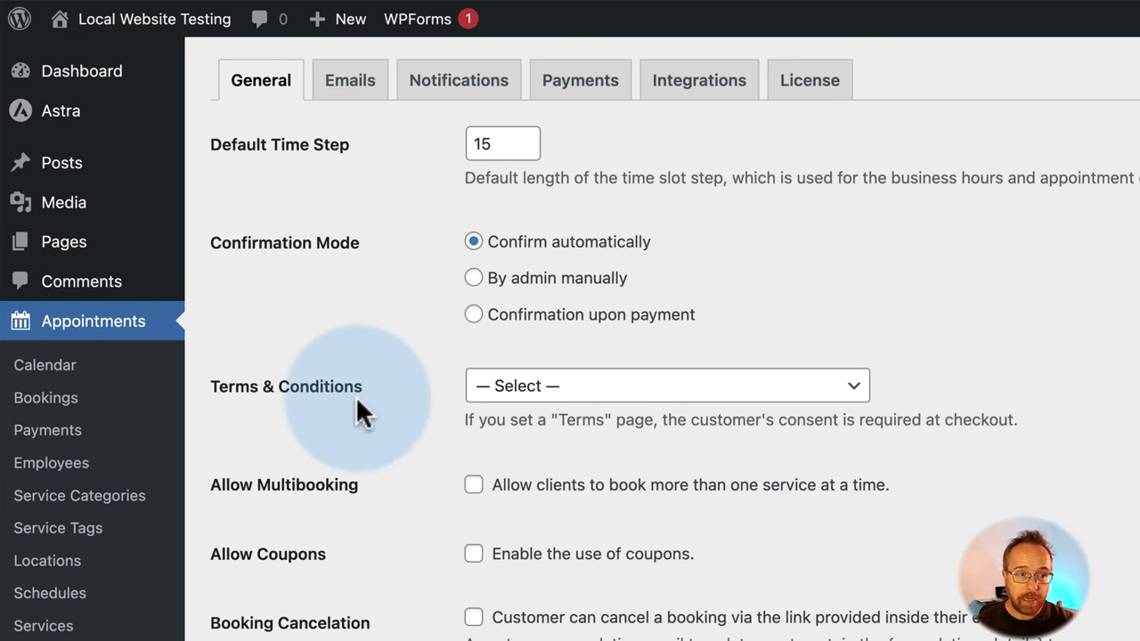
- Examine the Default Time Step value and its description in the general appointment settings
mouse_move(368, 43)
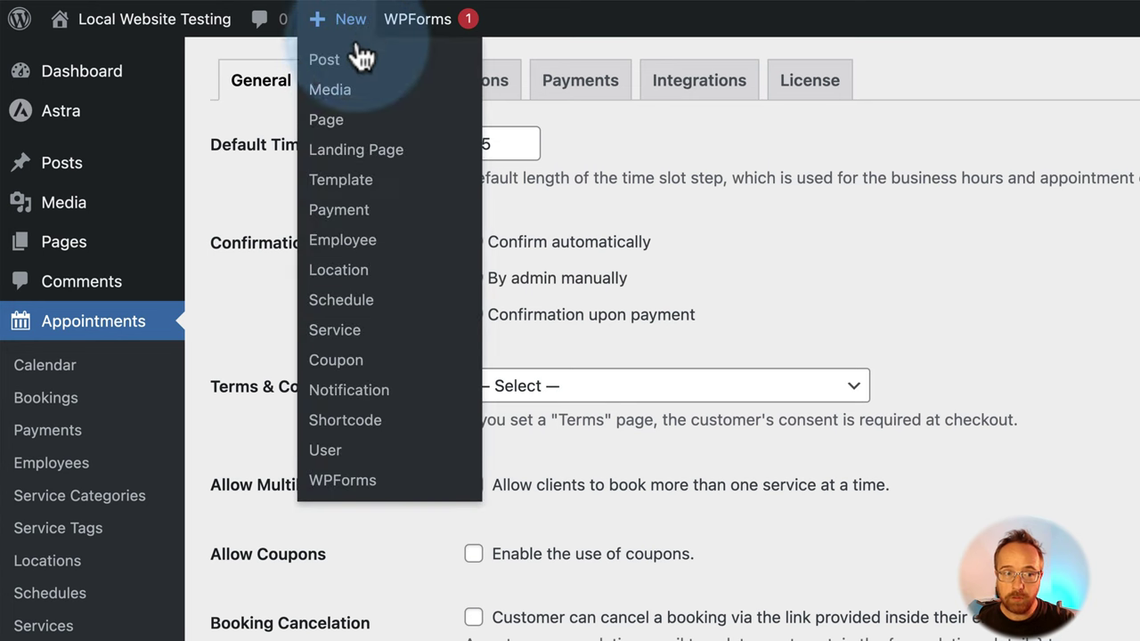
left_click(520, 133)
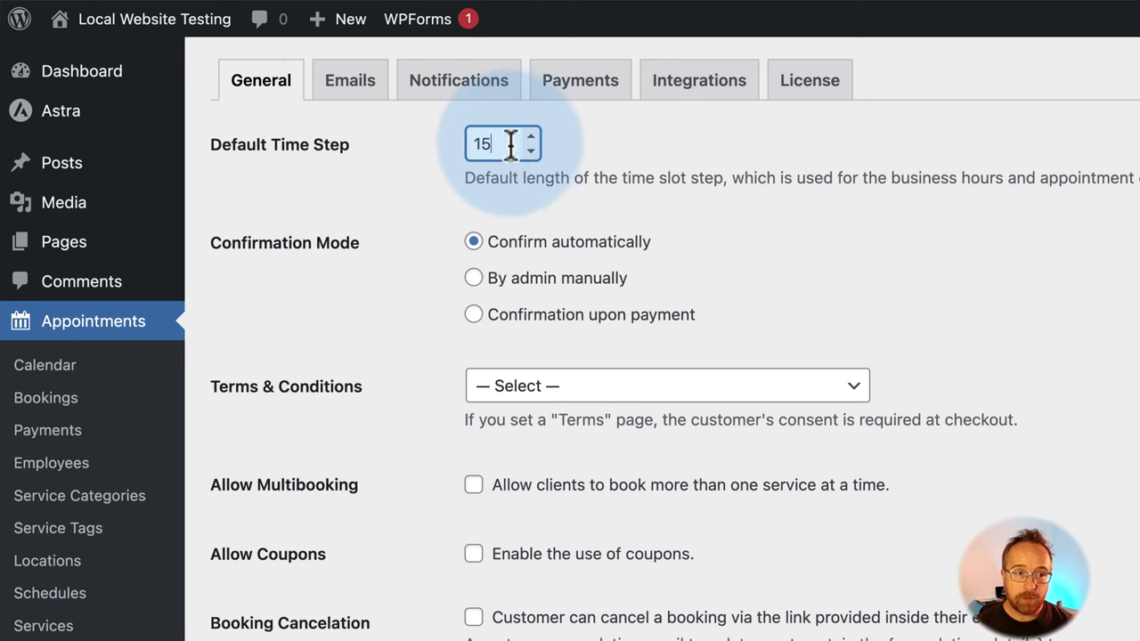
left_click(418, 146)
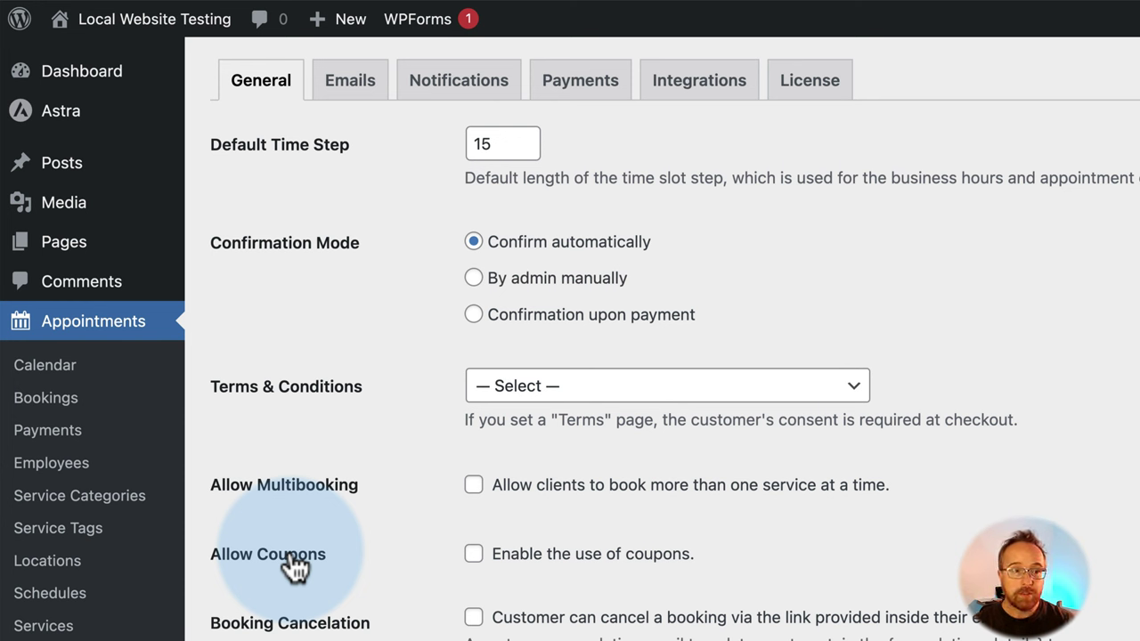
double_click(503, 144)
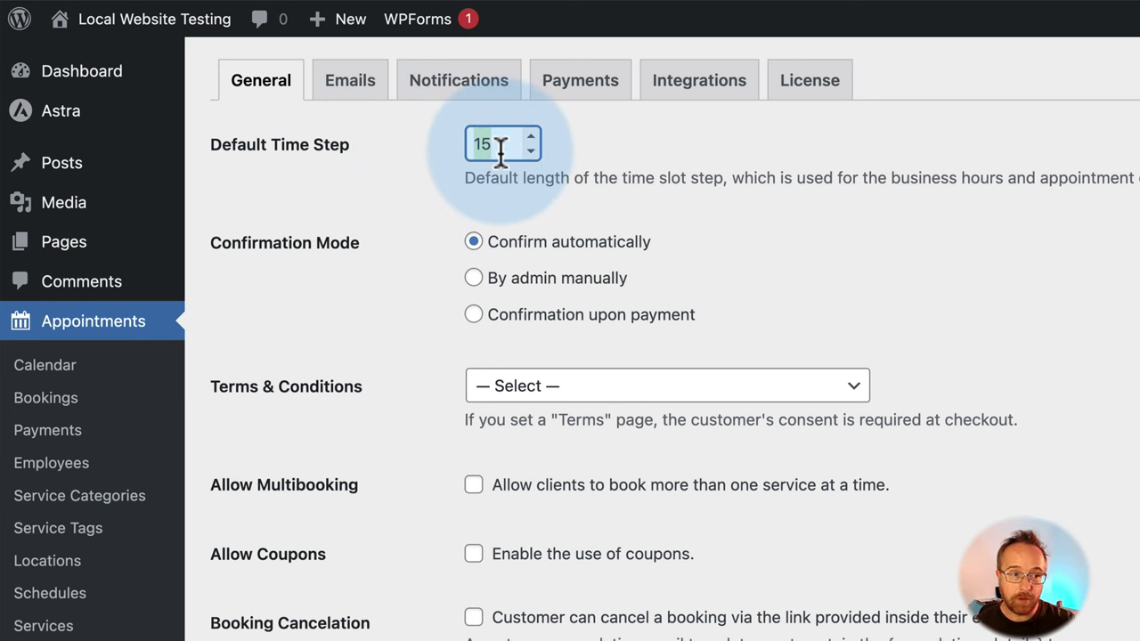
- Try Confirmation upon payment as the Confirmation Mode, and set it back to Confirm automatically
left_click_drag(222, 257, 400, 258)
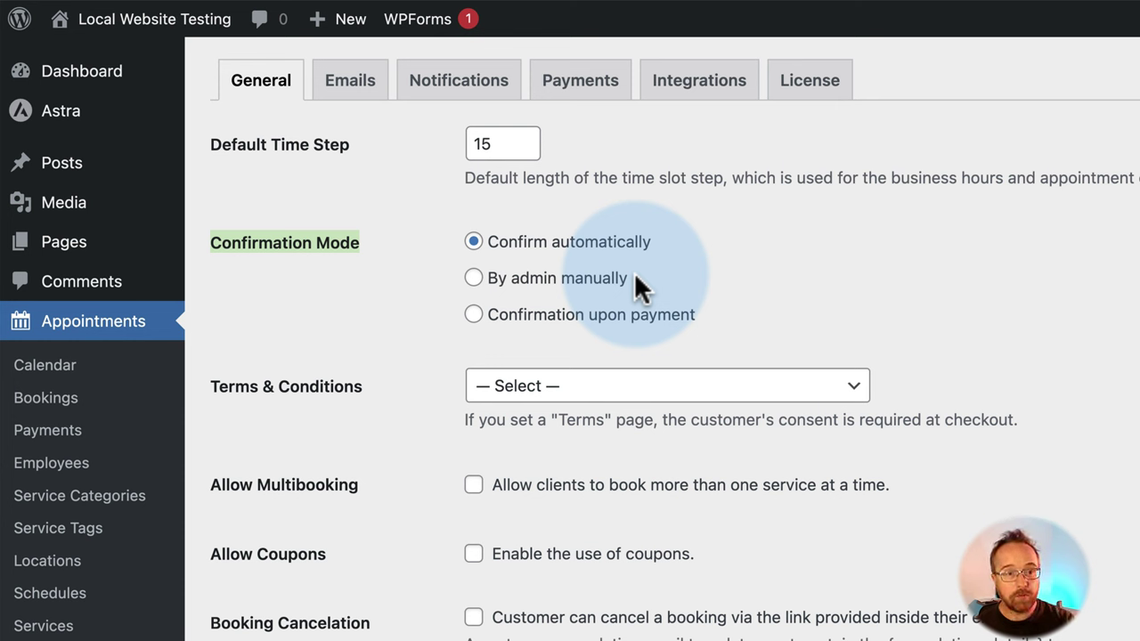
left_click(475, 319)
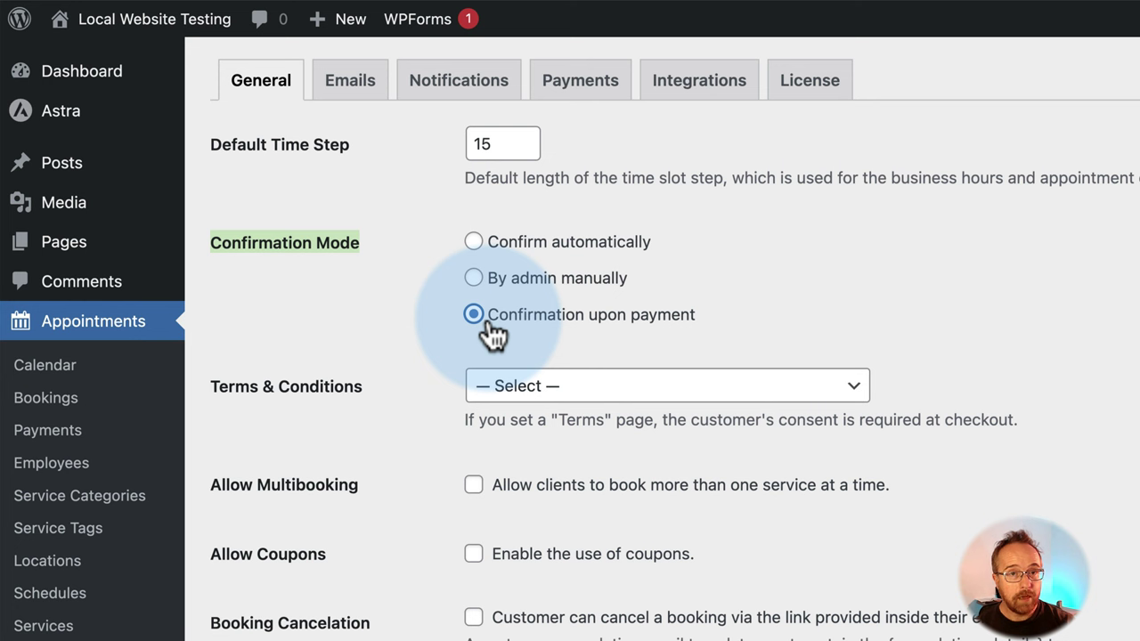
left_click(472, 242)
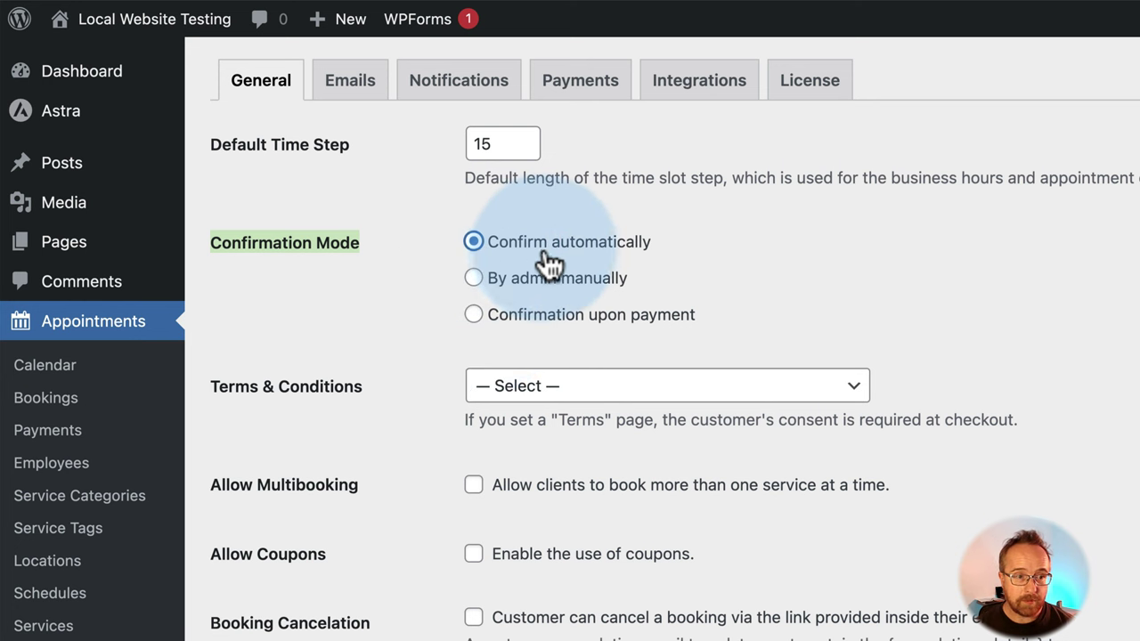
- View the pages available for the Terms & Conditions setting and where new pages are added, without choosing one
left_click(534, 387)
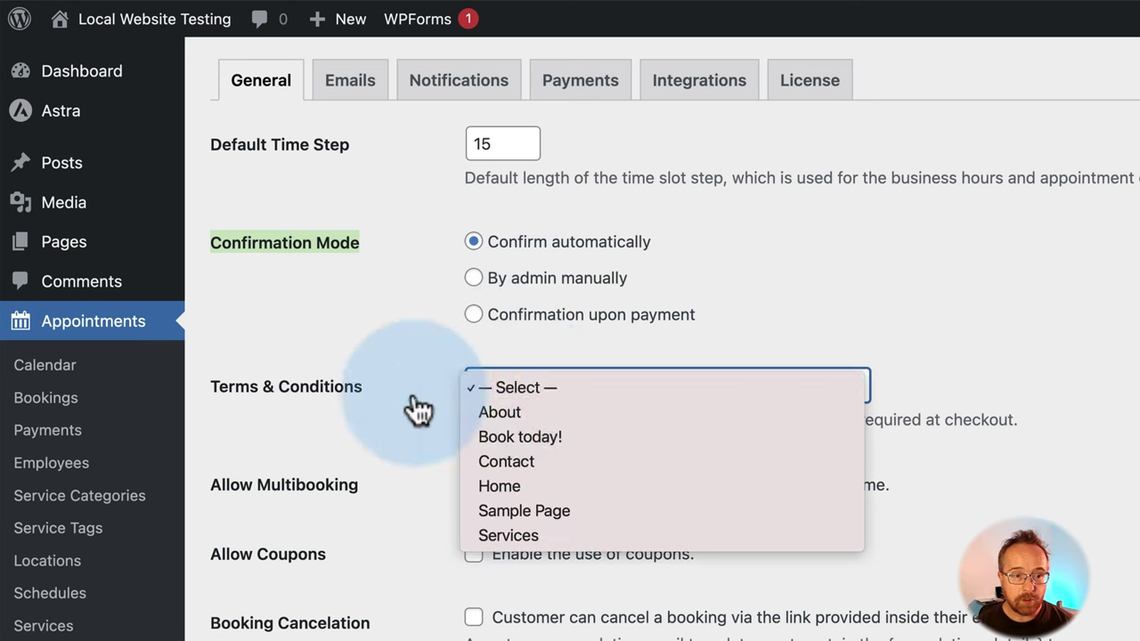
left_click(446, 390)
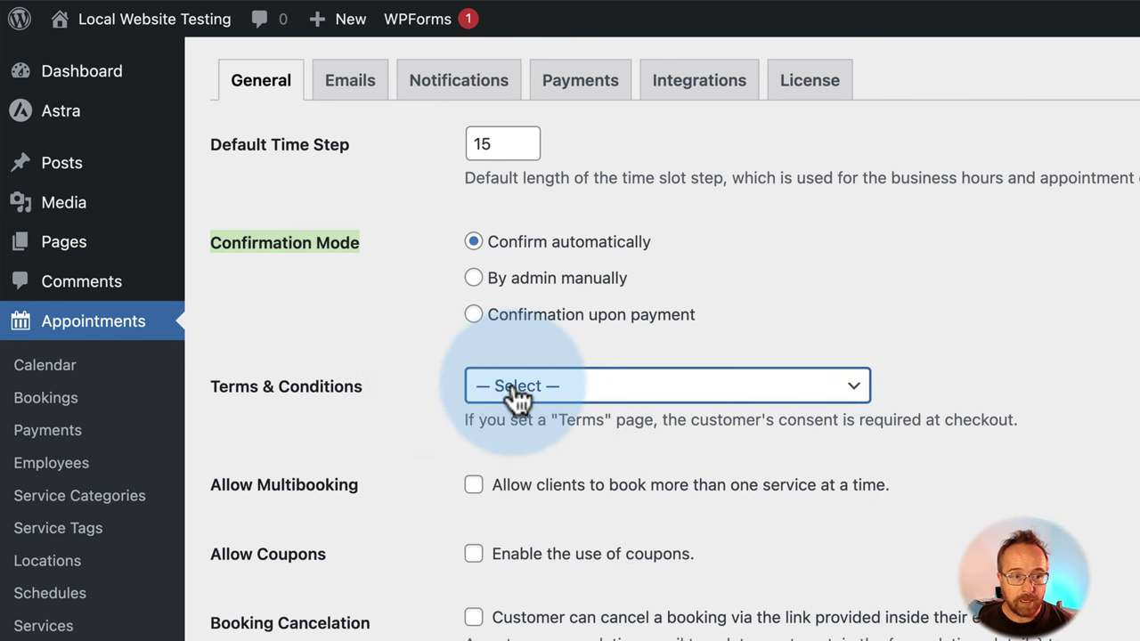
mouse_move(67, 254)
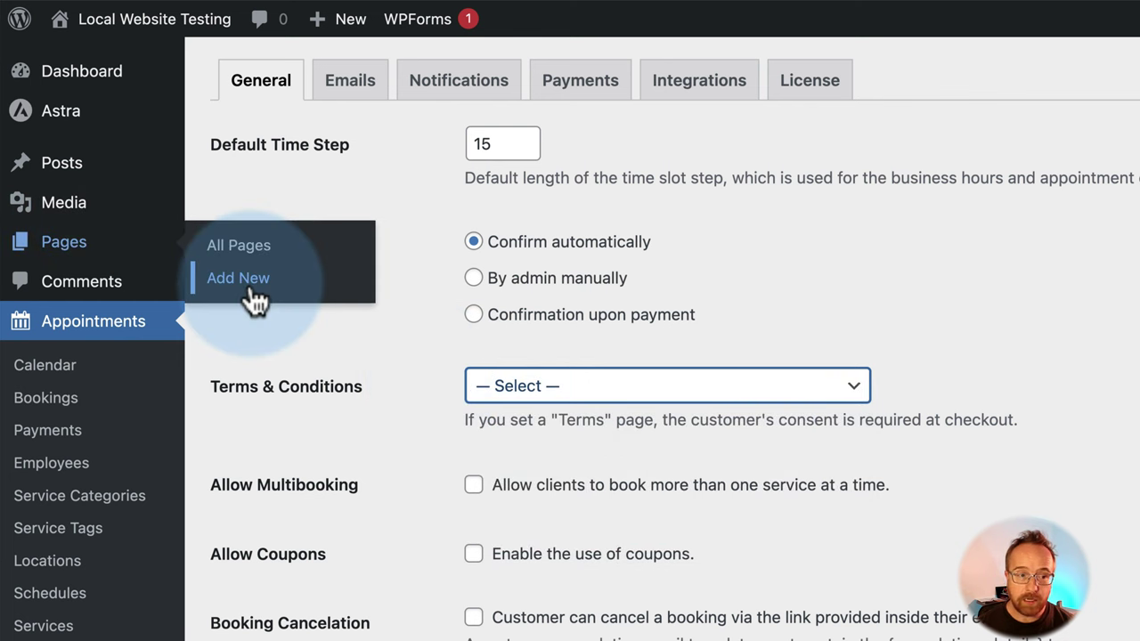
left_click(518, 397)
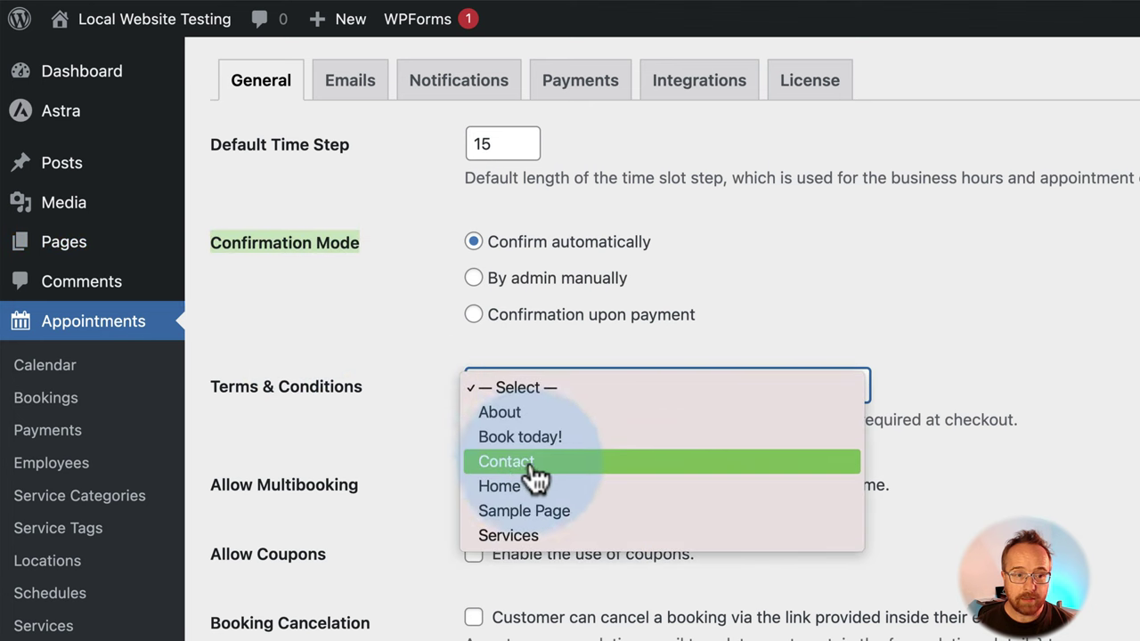
left_click(415, 454)
- Examine the multibooking, coupon and booking cancelation options, including the {cancelation_details} tag required in the cancelation email
scroll(412, 443, "down", 3)
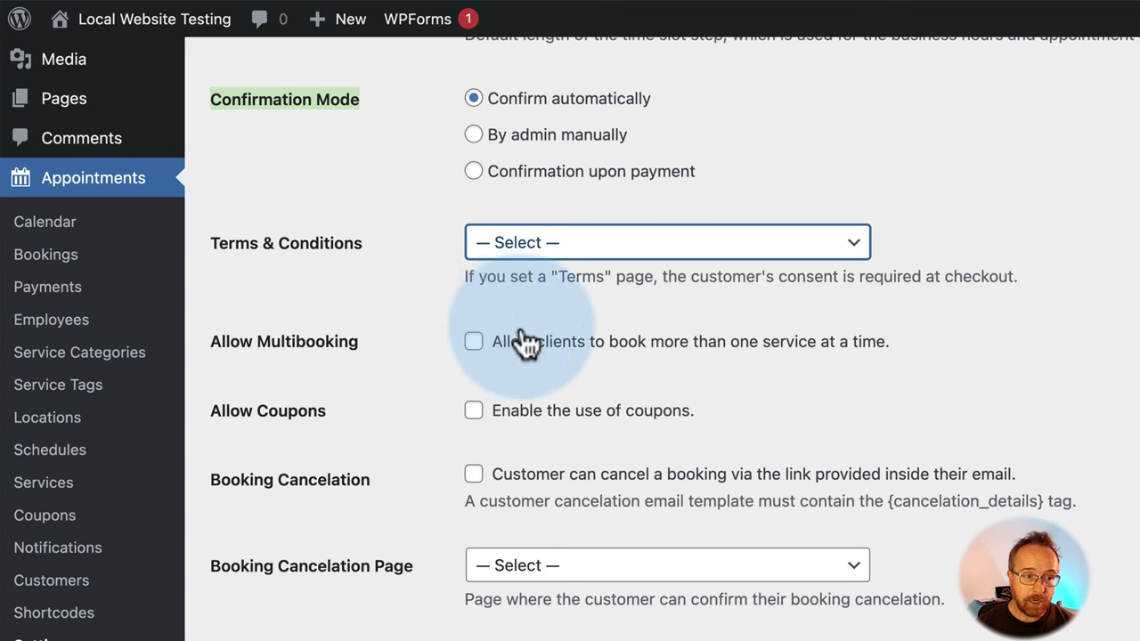
scroll(456, 328, "down", 3)
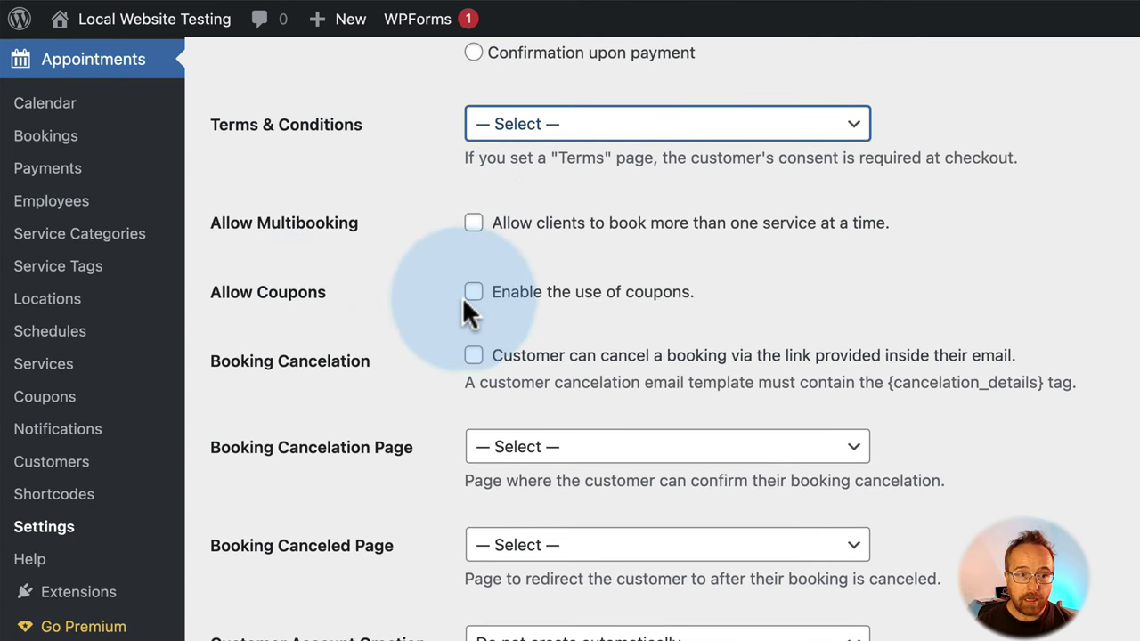
left_click(54, 411)
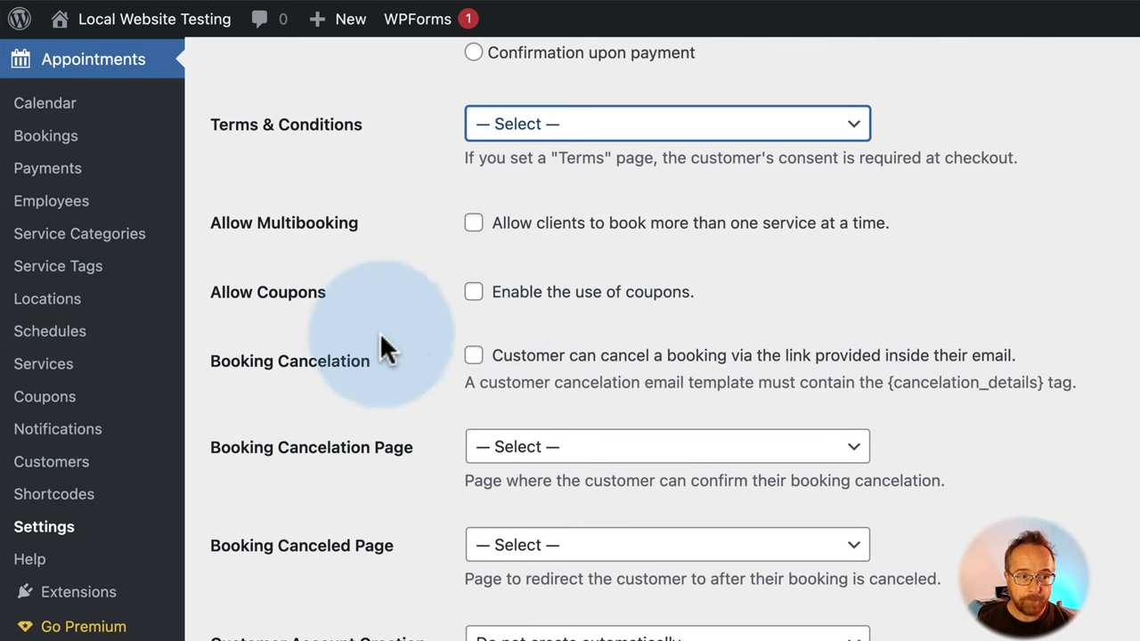
scroll(392, 350, "down", 1)
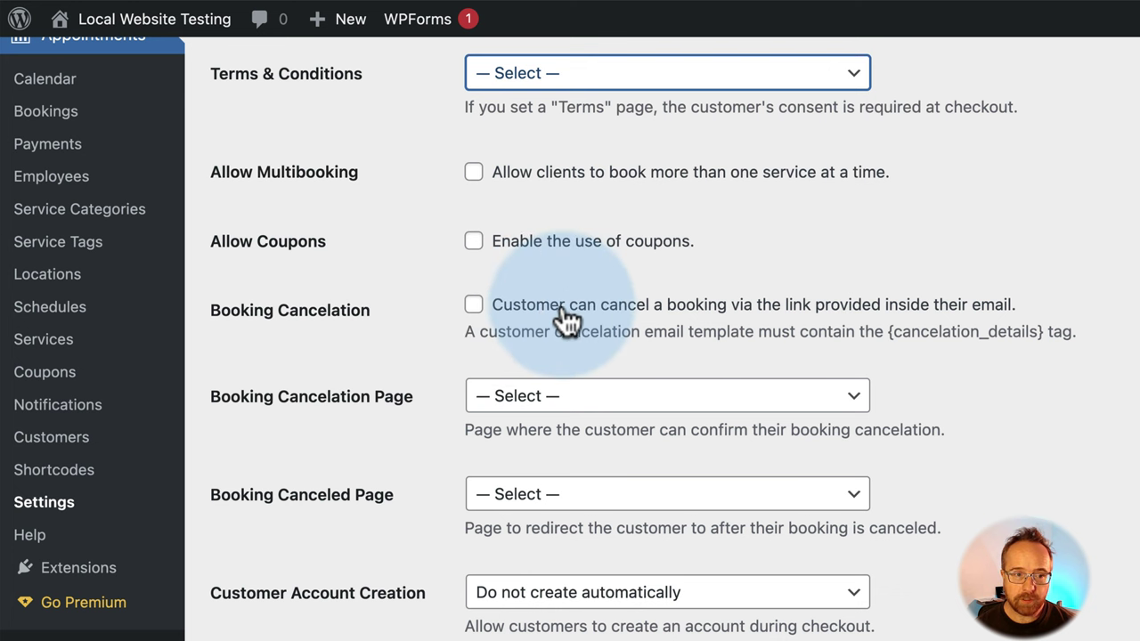
mouse_move(890, 332)
left_mouse_down()
mouse_move(1046, 333)
mouse_move(889, 339)
left_mouse_up()
scroll(716, 355, "up", 5)
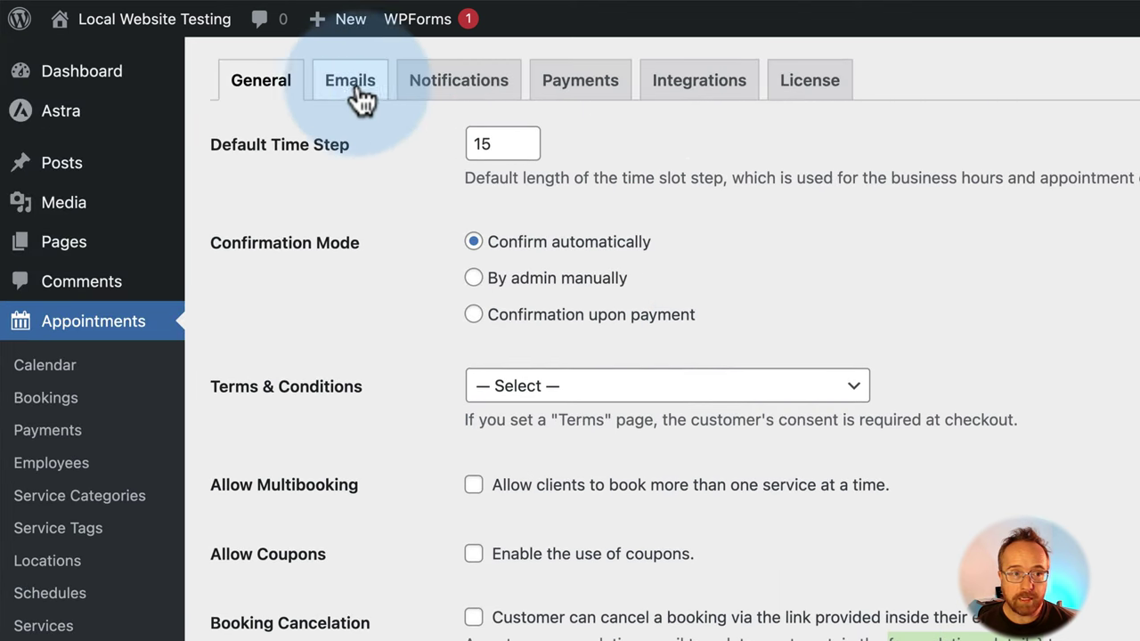
- View the pages available for the Booking Cancelation Page setting without choosing one
scroll(412, 555, "down", 4)
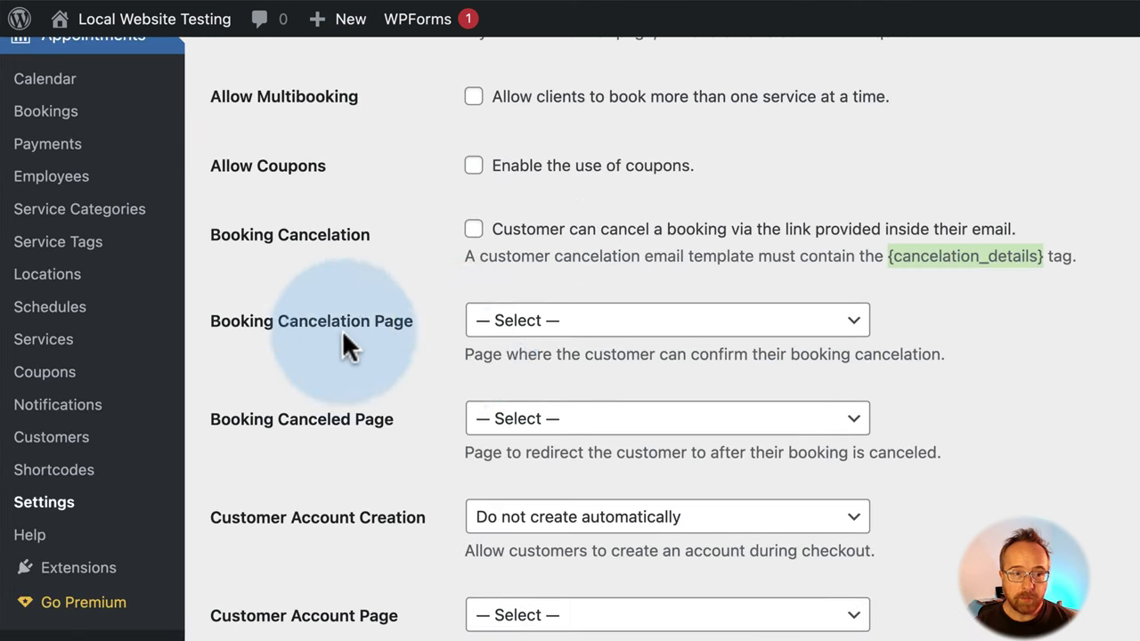
left_click(503, 343)
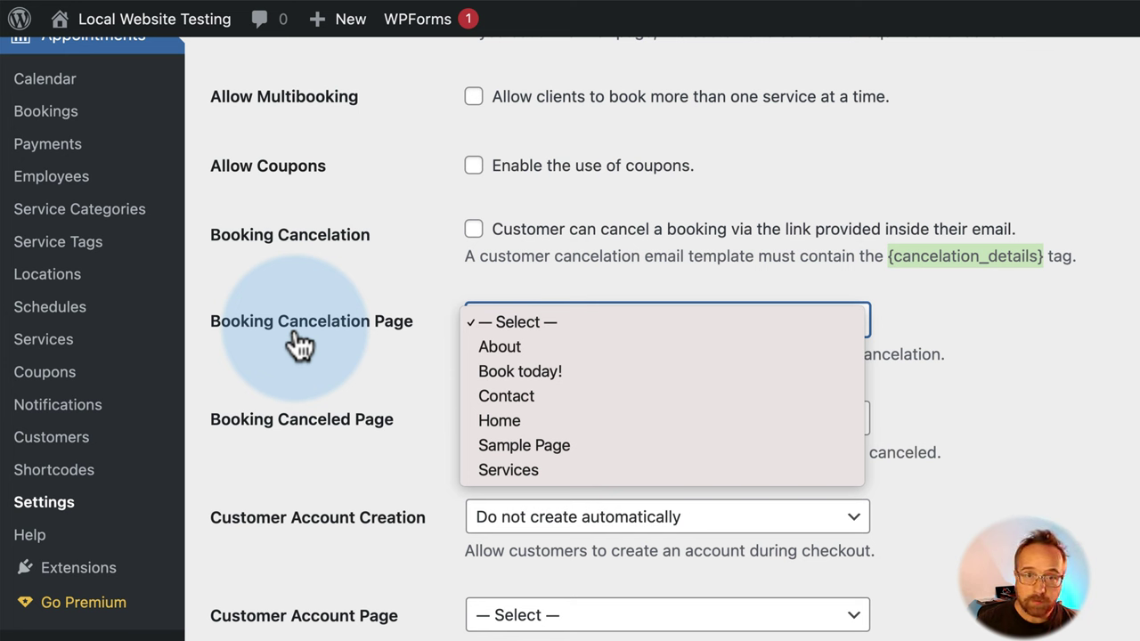
left_click(427, 301)
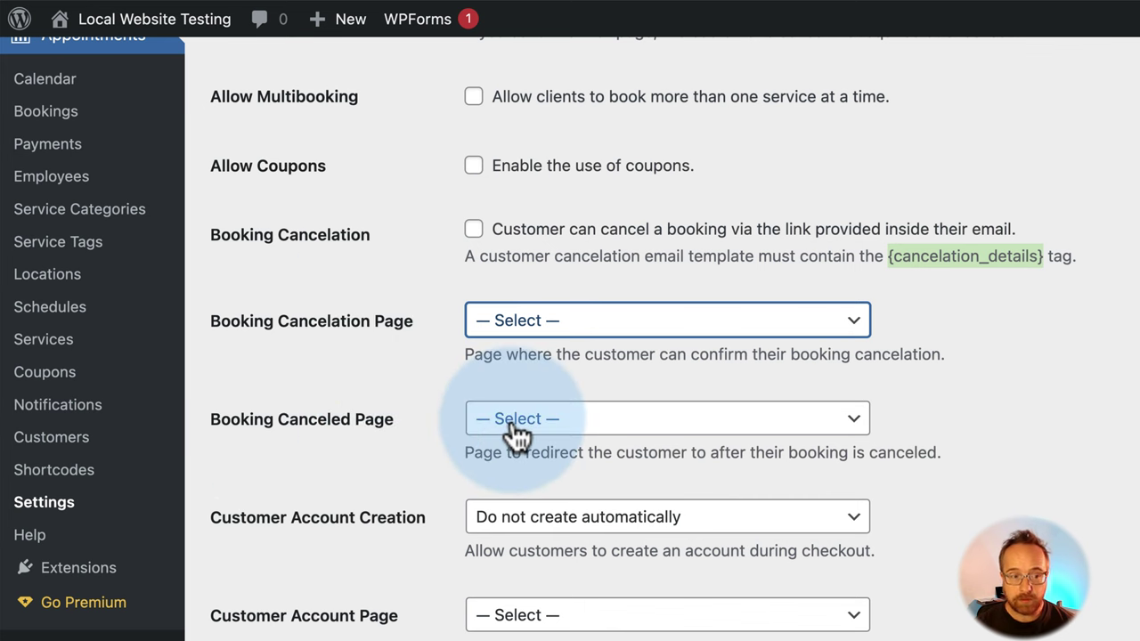
- View the Customer Account Creation options and the pages available for the Customer Account Page, without changing either setting
scroll(516, 434, "down", 4)
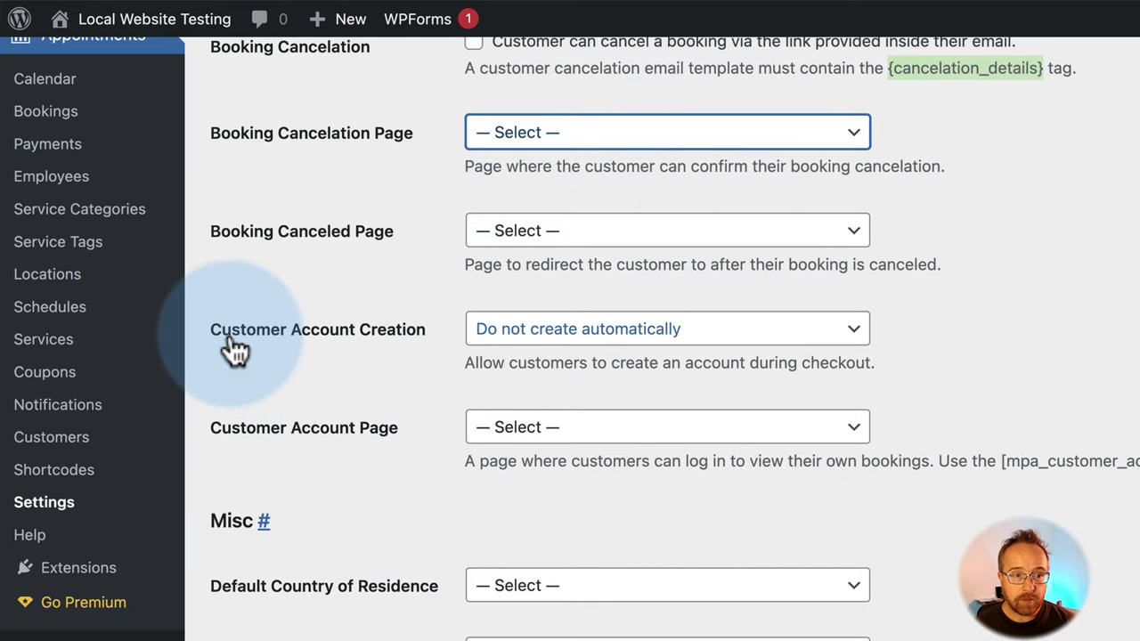
left_click(516, 340)
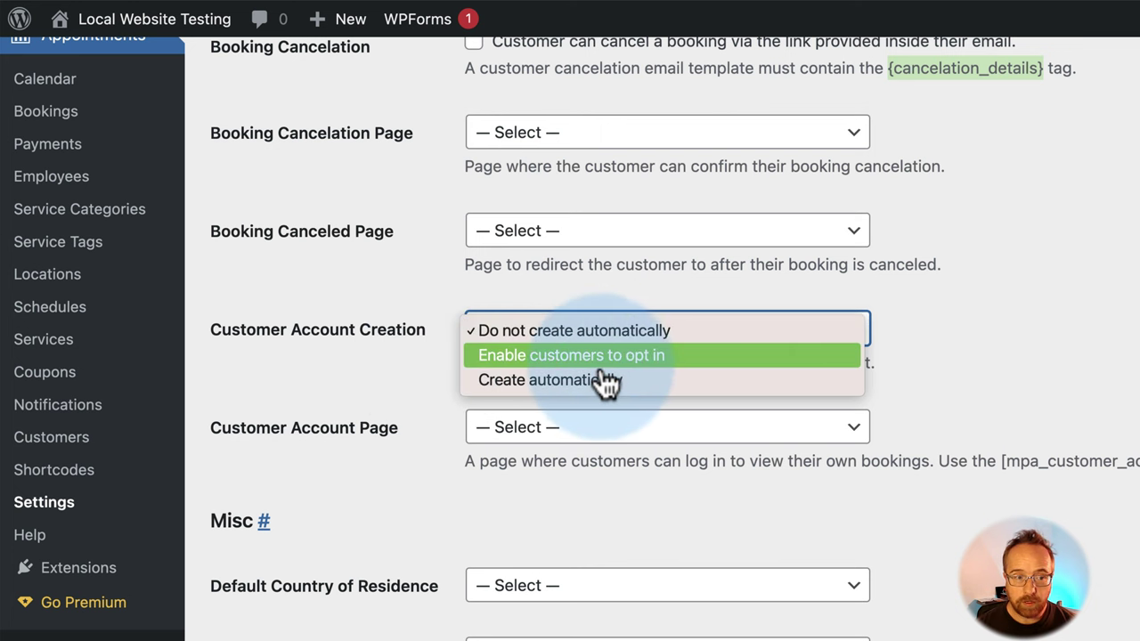
left_click(459, 430)
left_click(503, 430)
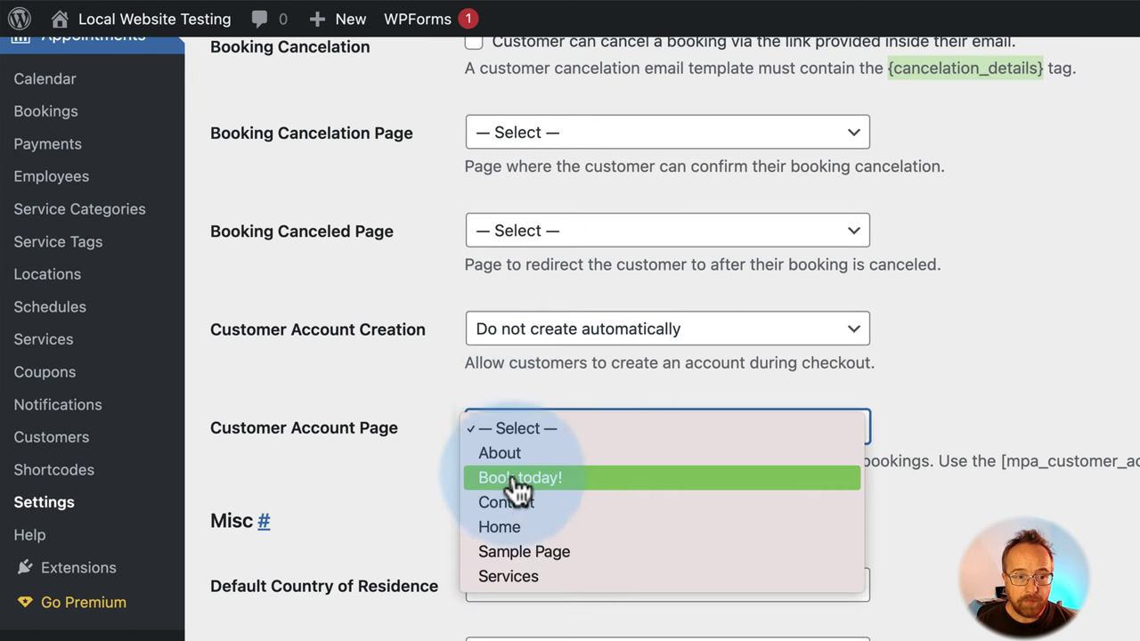
left_click(461, 452)
- Examine the Misc settings for default country, currency, currency position, separators and number of decimals
scroll(400, 456, "down", 2)
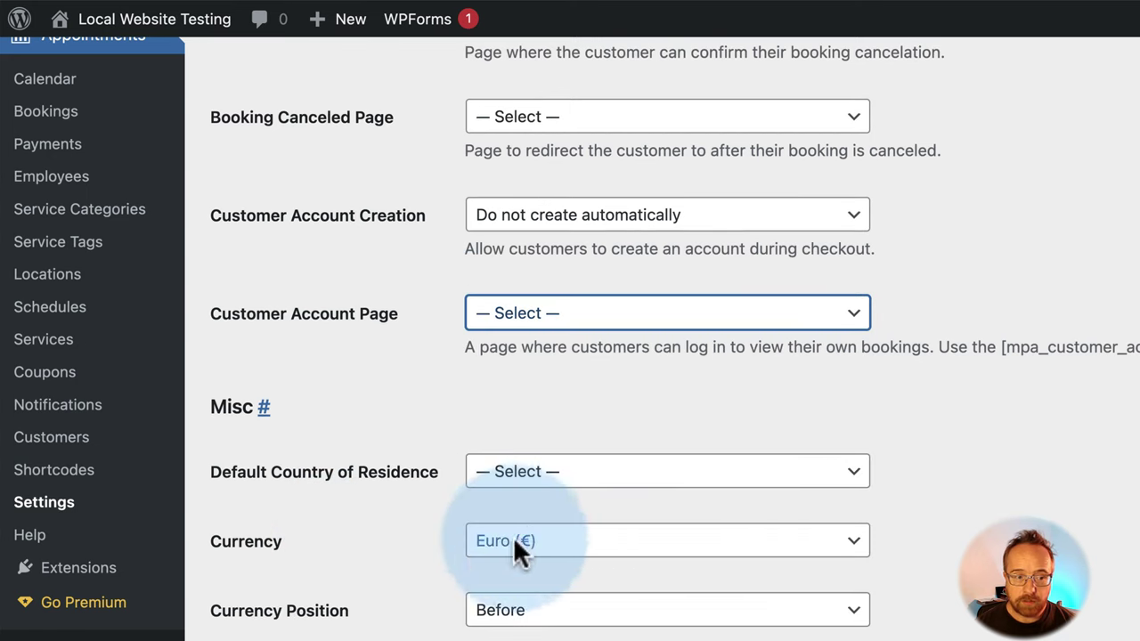
scroll(547, 615, "down", 3)
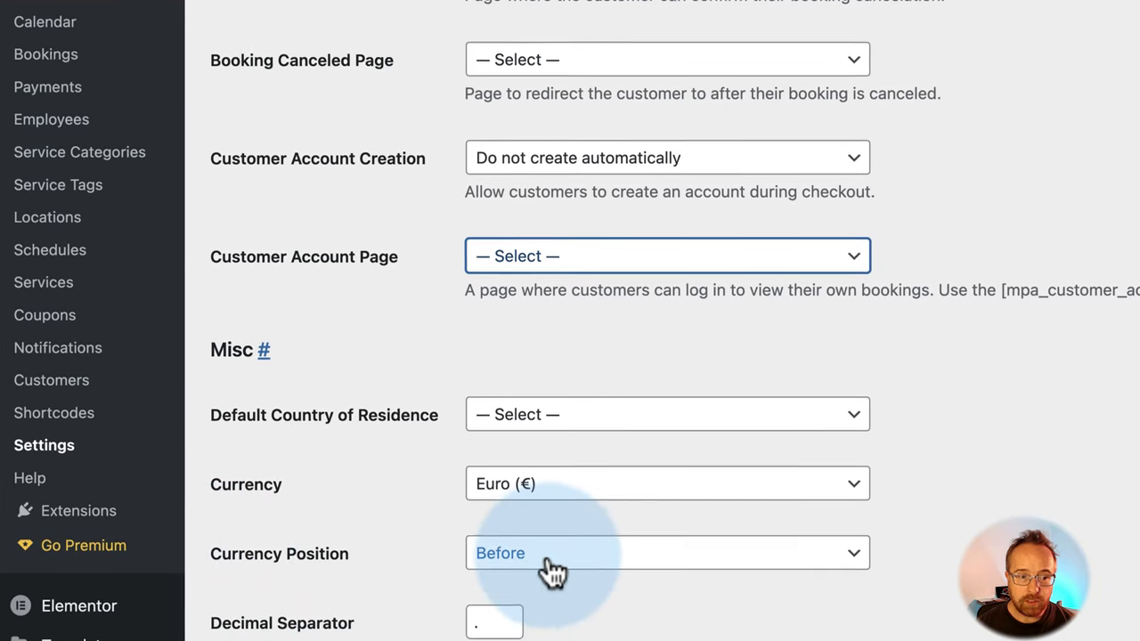
scroll(545, 445, "down", 2)
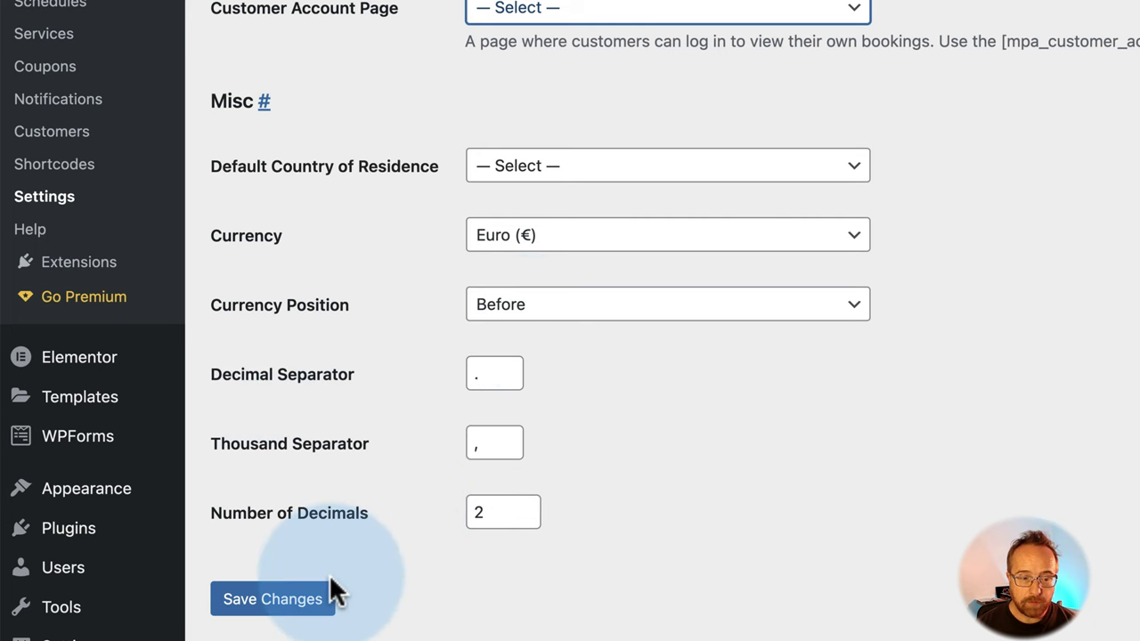
- Go to the appointment email settings and open the administrator's New Booking (Confirmed Automatically) email template
scroll(333, 591, "up", 10)
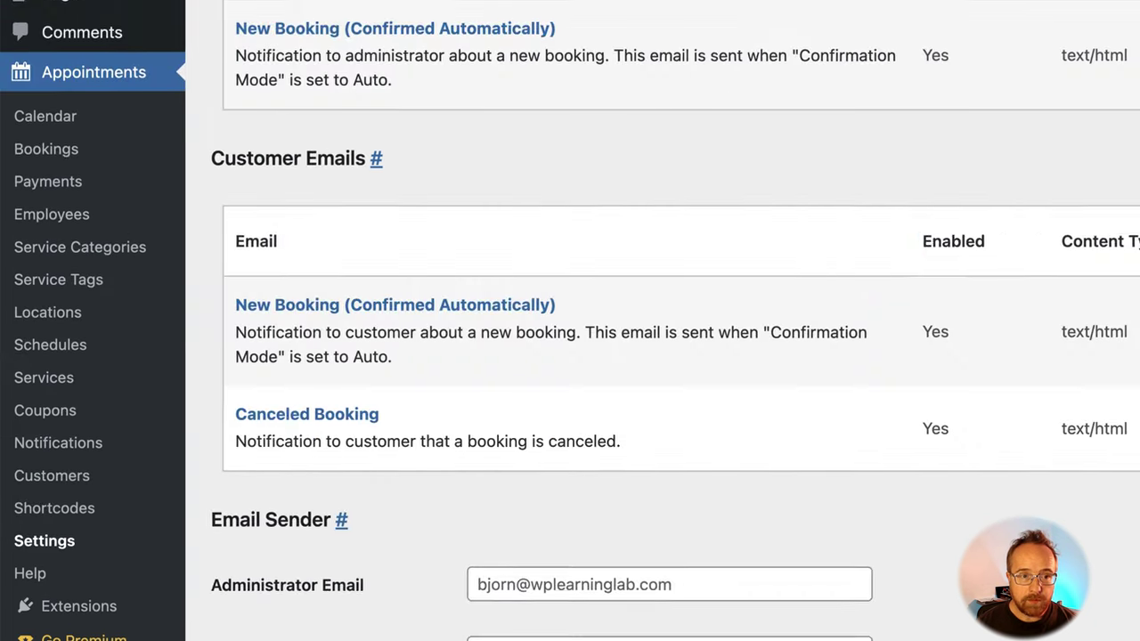
scroll(895, 334, "up", 5)
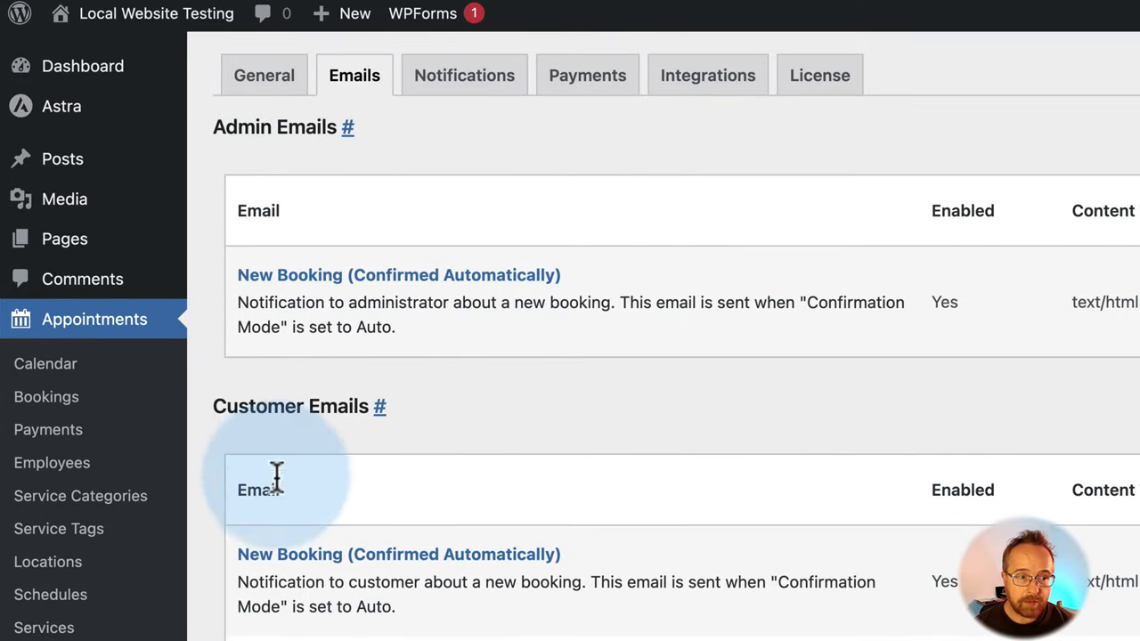
left_click(418, 276)
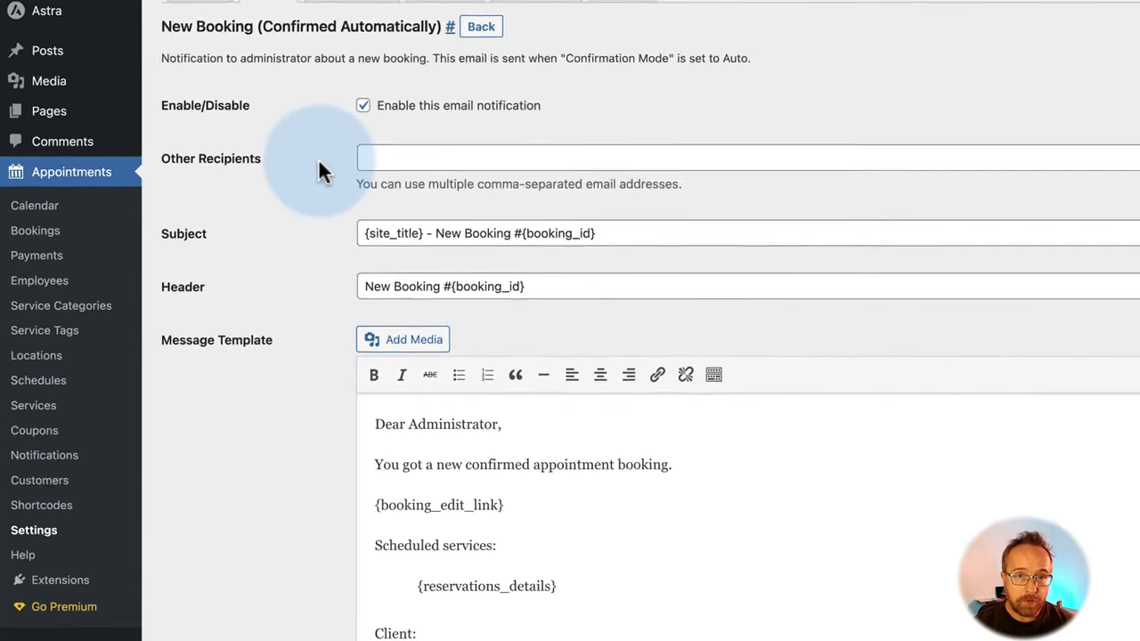
- Check the Administration Email Address in the WordPress general settings
scroll(267, 284, "down", 3)
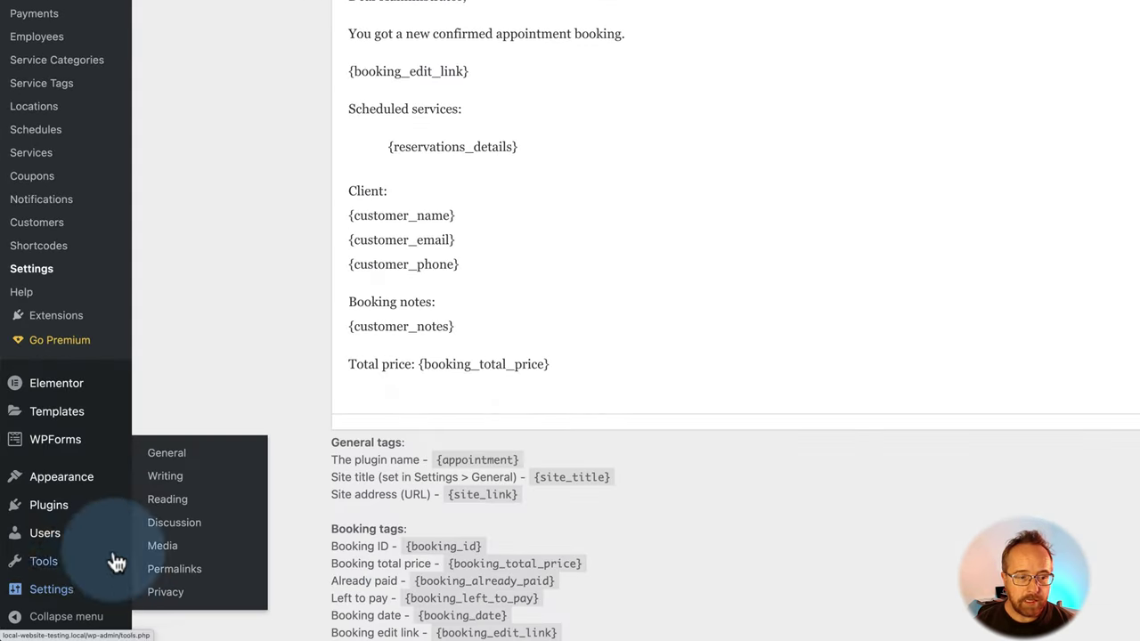
left_click(183, 454)
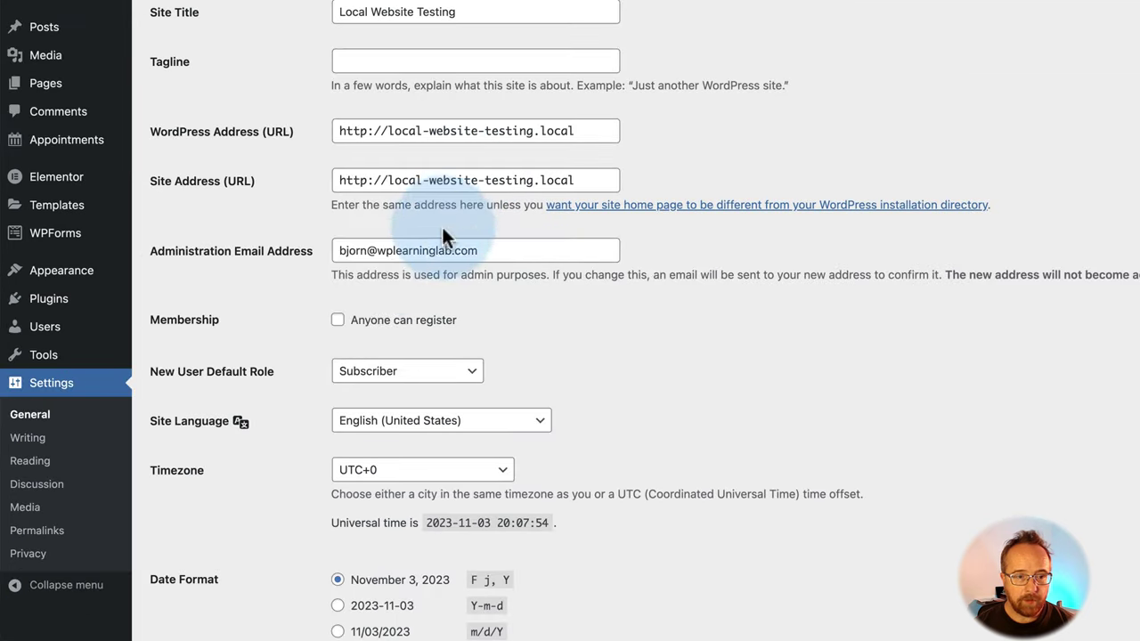
triple_click(471, 251)
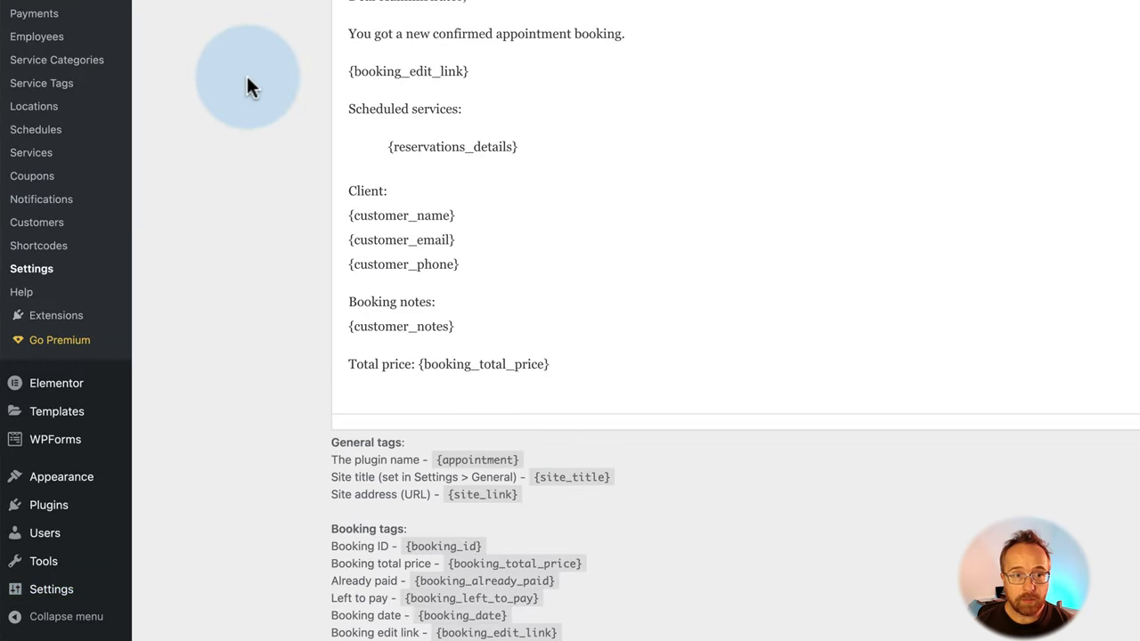
- Return to the admin booking email and replace the {site_title} tag and dash in its subject with "Welcome to the Lotus Spa!"
scroll(364, 127, "up", 5)
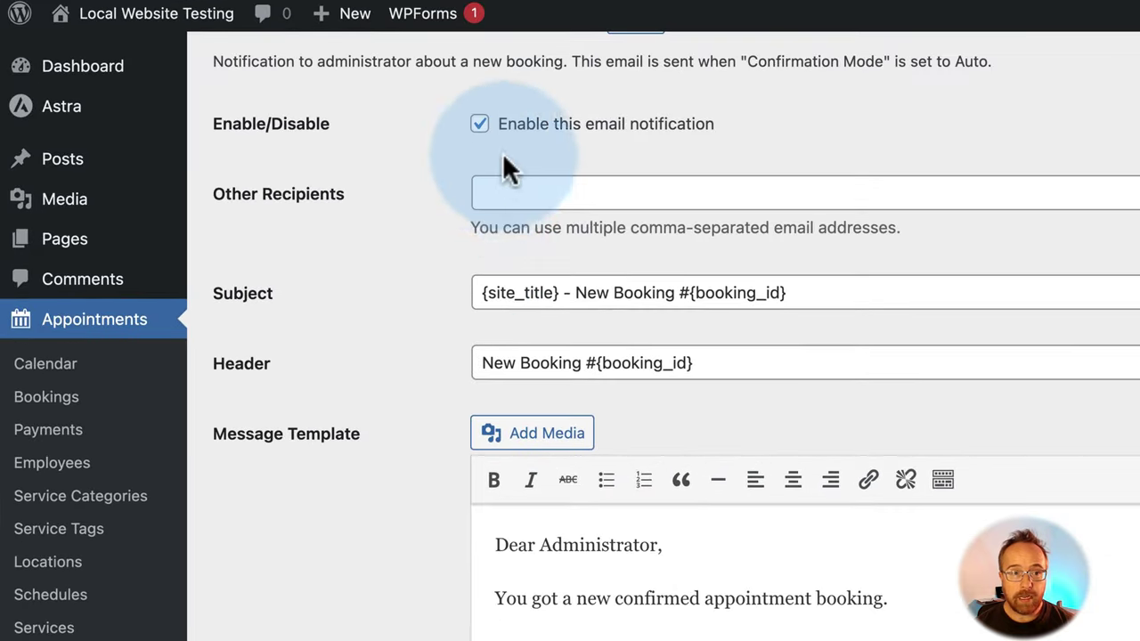
left_click(481, 164)
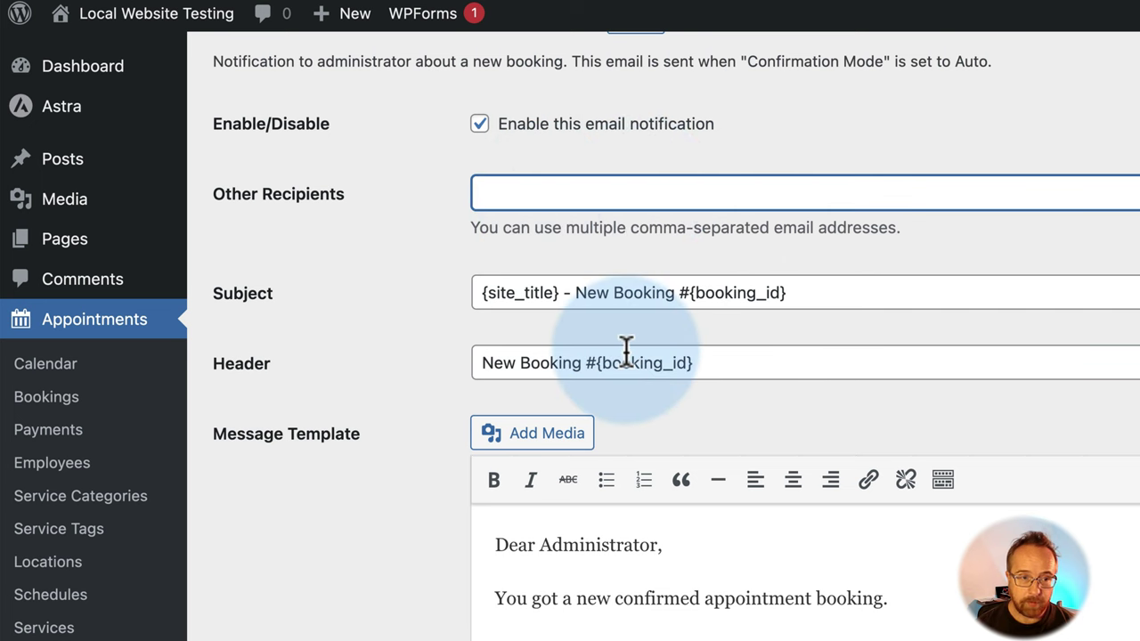
left_click(605, 293)
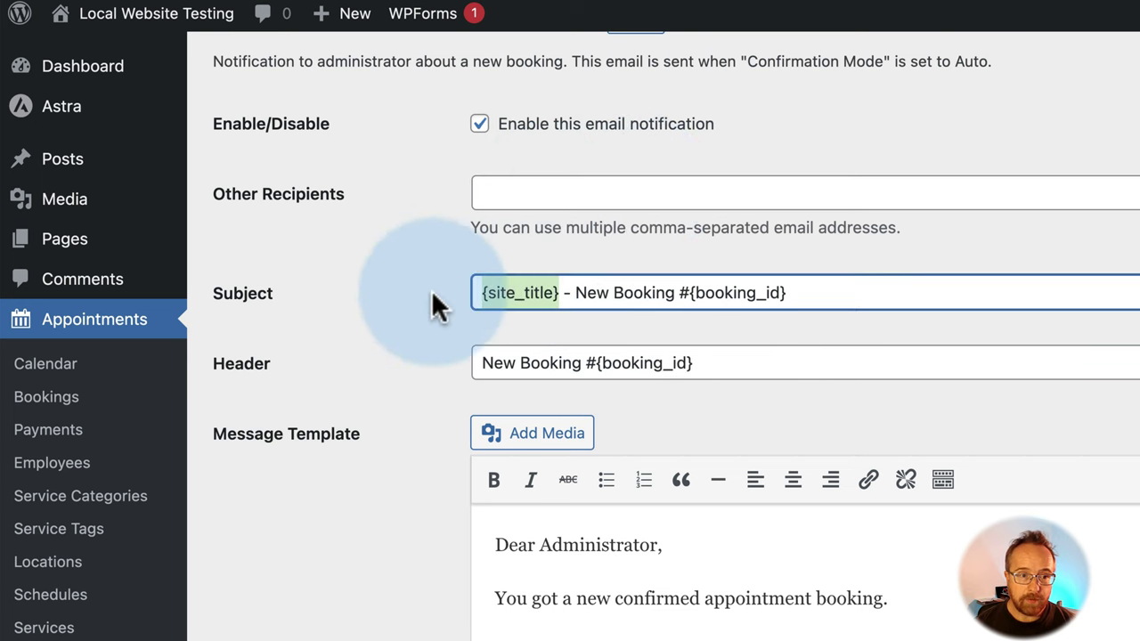
left_click_drag(575, 295, 689, 299)
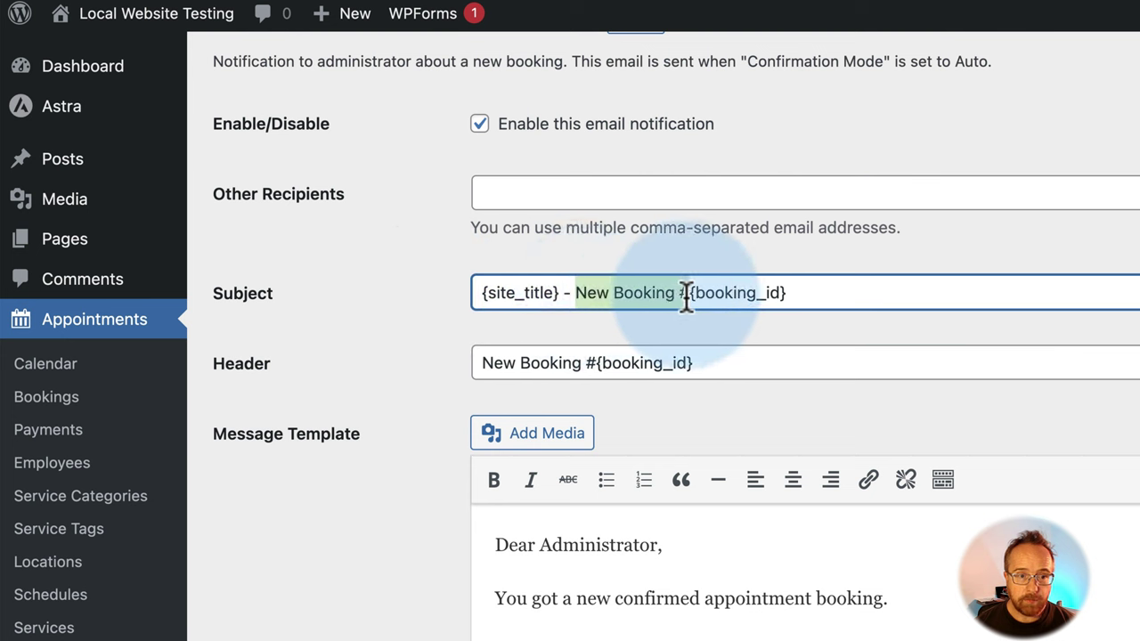
left_click(596, 294)
left_click_drag(563, 296, 478, 294)
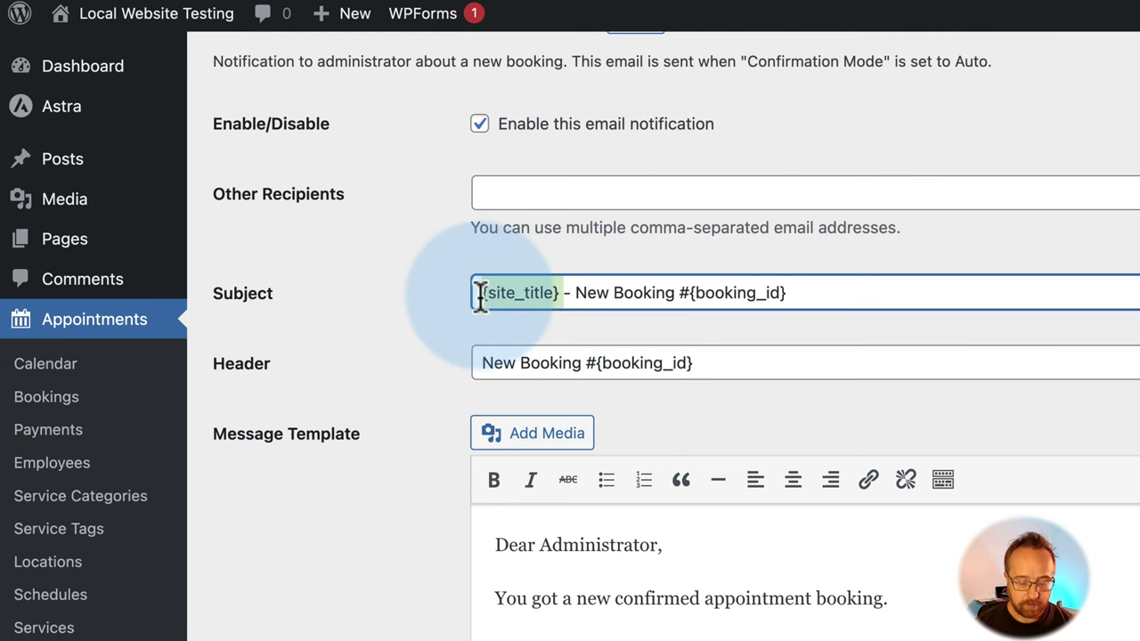
type("Welcome to the Lotu")
- Reword the rest of the email subject as "Your Booking number is {booking_id}"
double_click(700, 293)
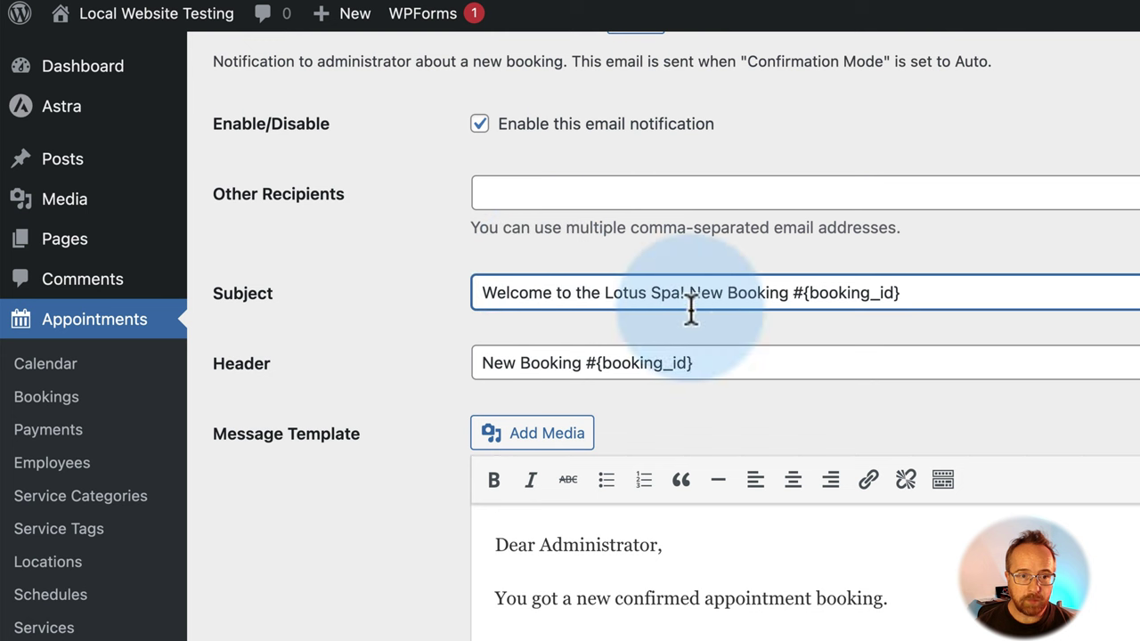
type("Your")
left_click(804, 292)
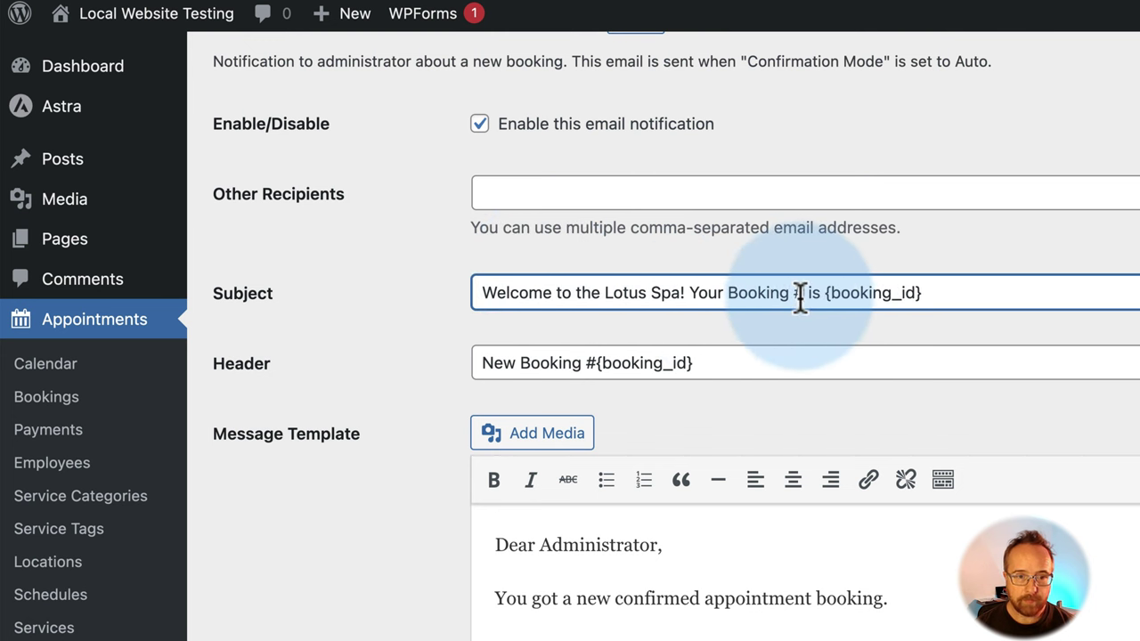
type("number")
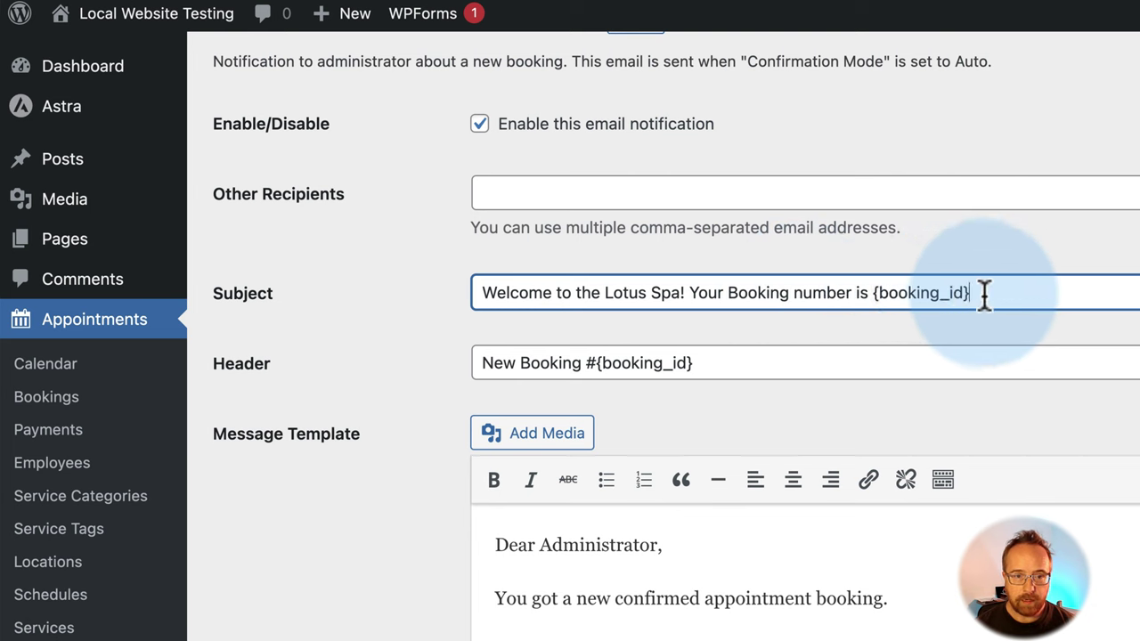
- Examine the {booking_id} tag in the email's subject and header without changing it
left_click_drag(979, 292, 870, 295)
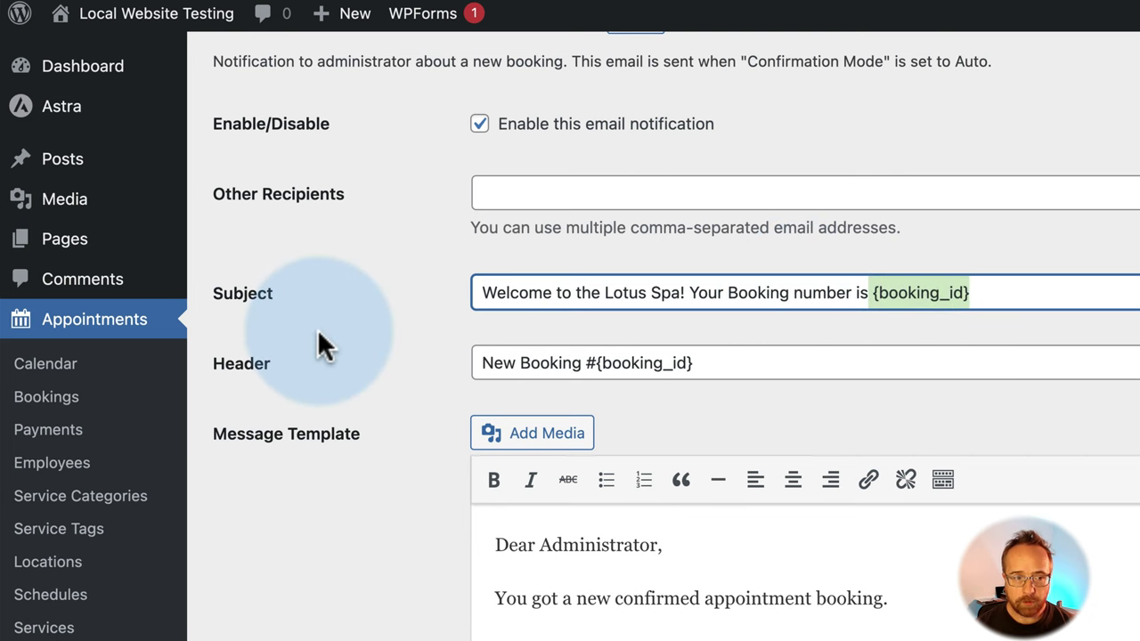
scroll(338, 356, "down", 2)
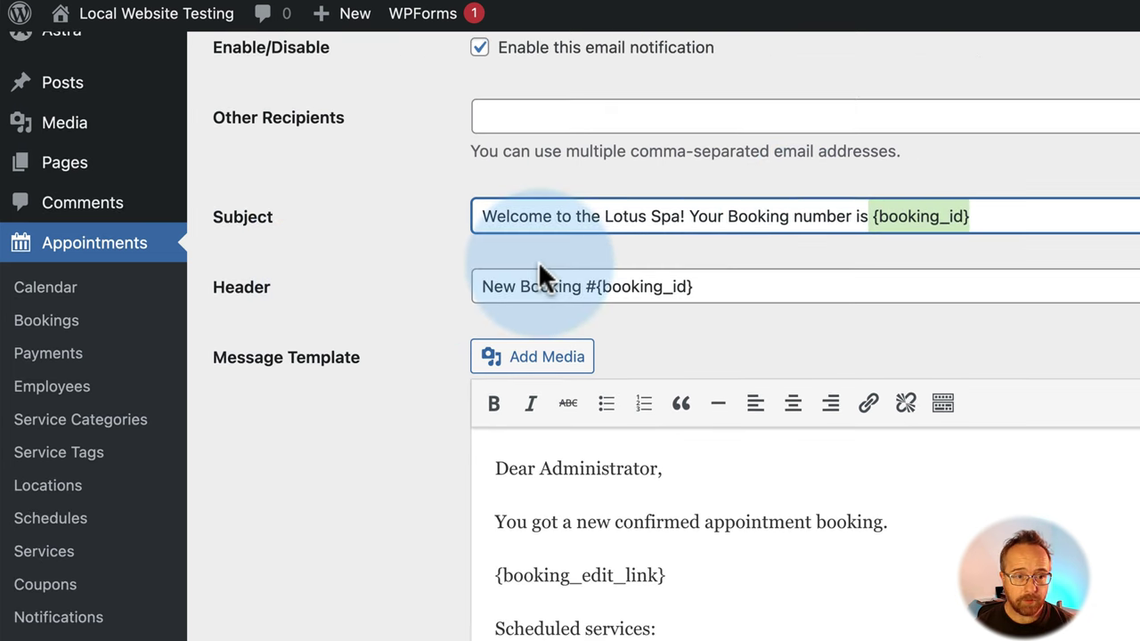
left_click_drag(740, 274, 464, 283)
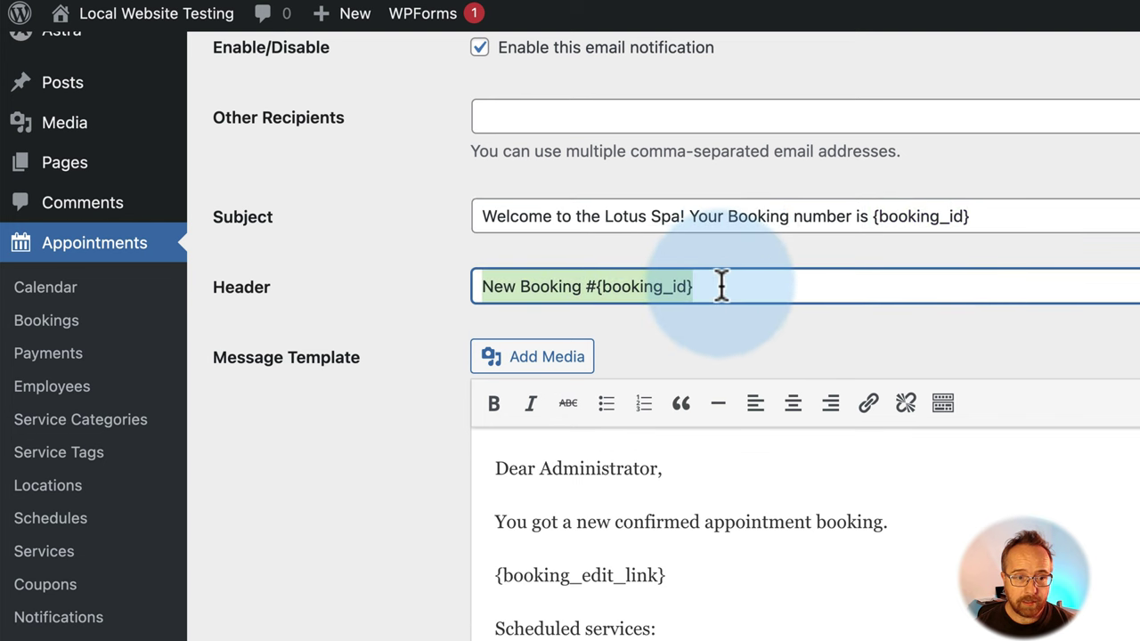
left_click(601, 292)
left_click_drag(597, 292, 767, 292)
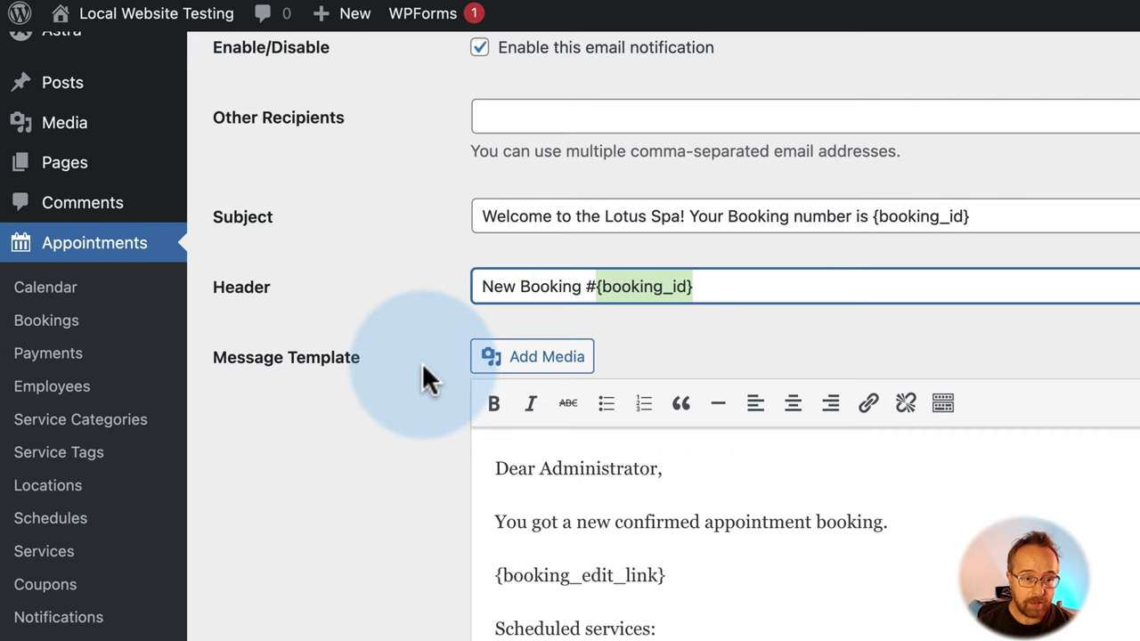
- Examine the opening lines of the message template, including the {booking_edit_link} and {reservations_details} tags
scroll(422, 364, "down", 1)
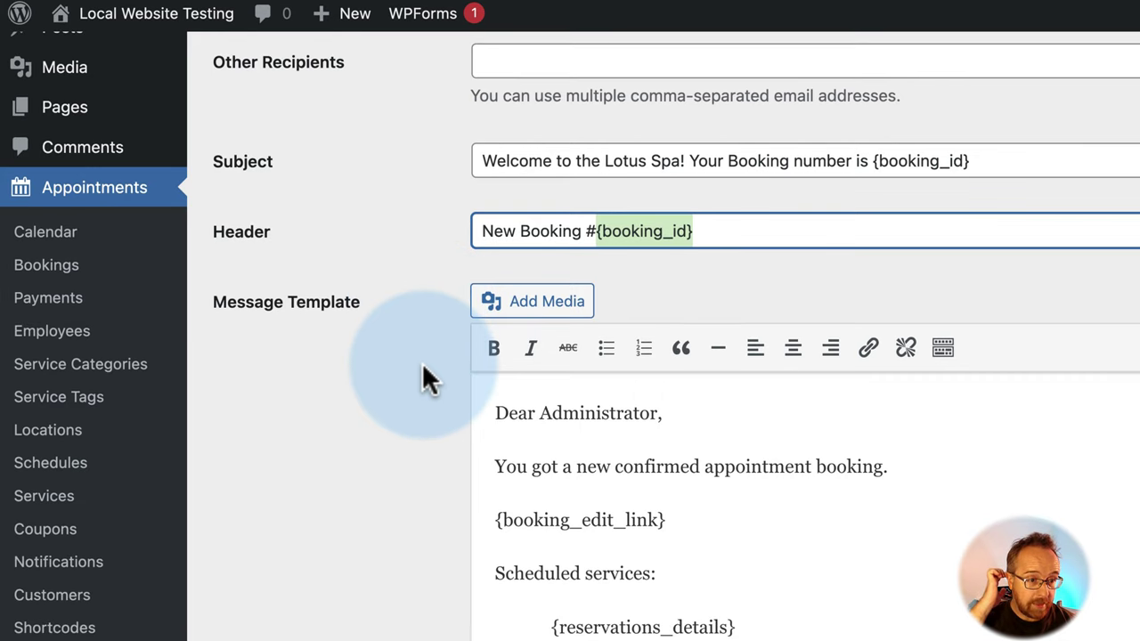
scroll(422, 362, "down", 3)
left_click(560, 259)
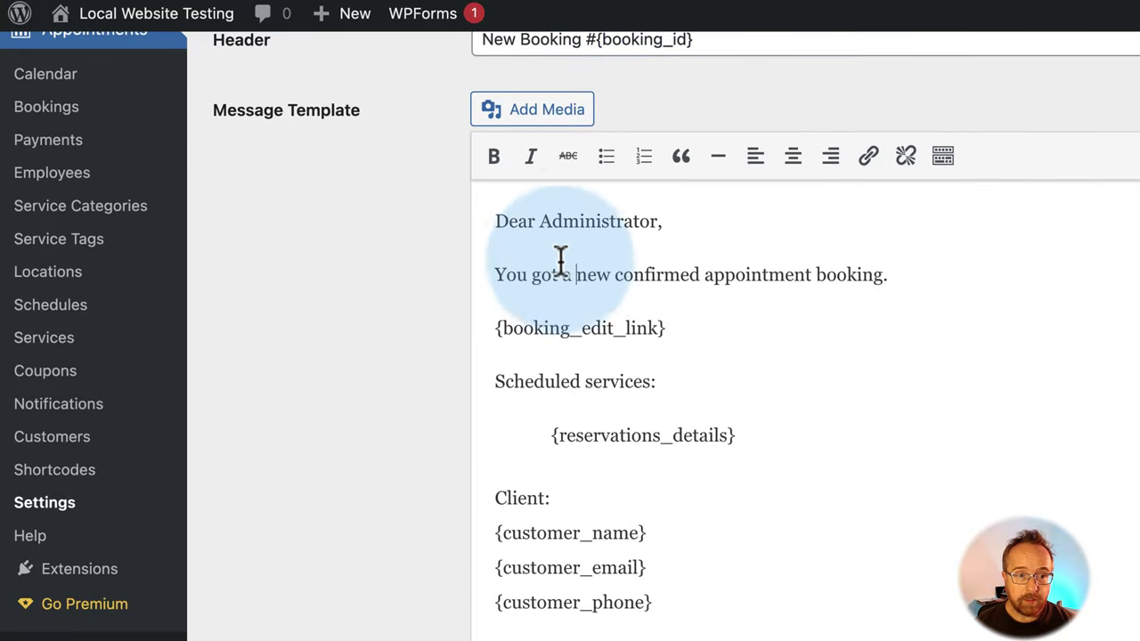
triple_click(517, 275)
left_click_drag(699, 323, 497, 323)
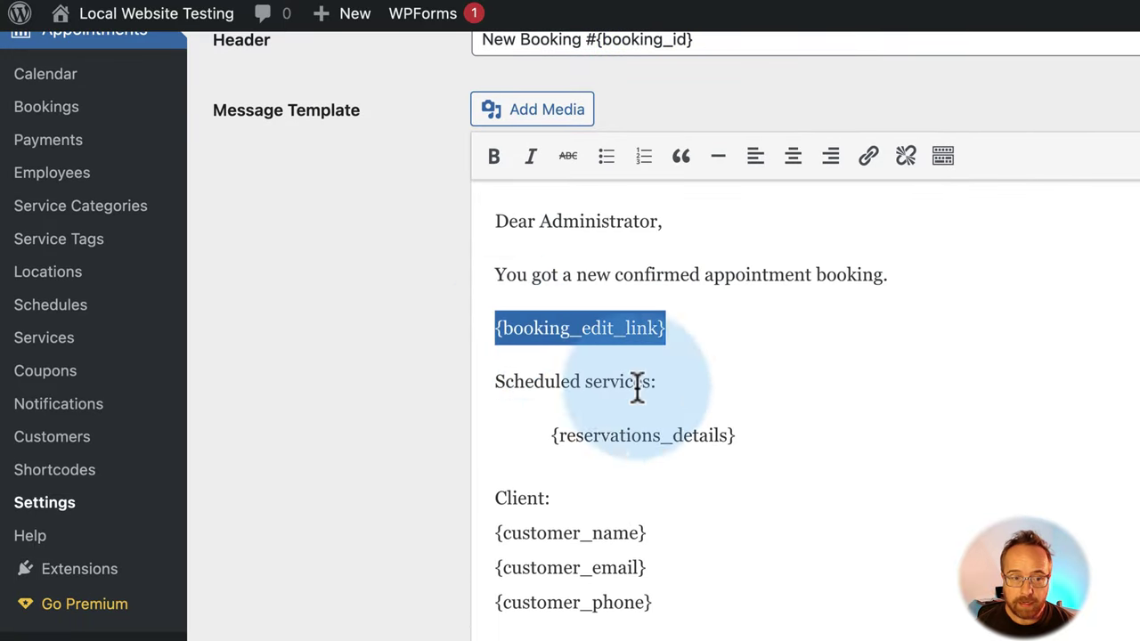
left_click_drag(756, 431, 496, 435)
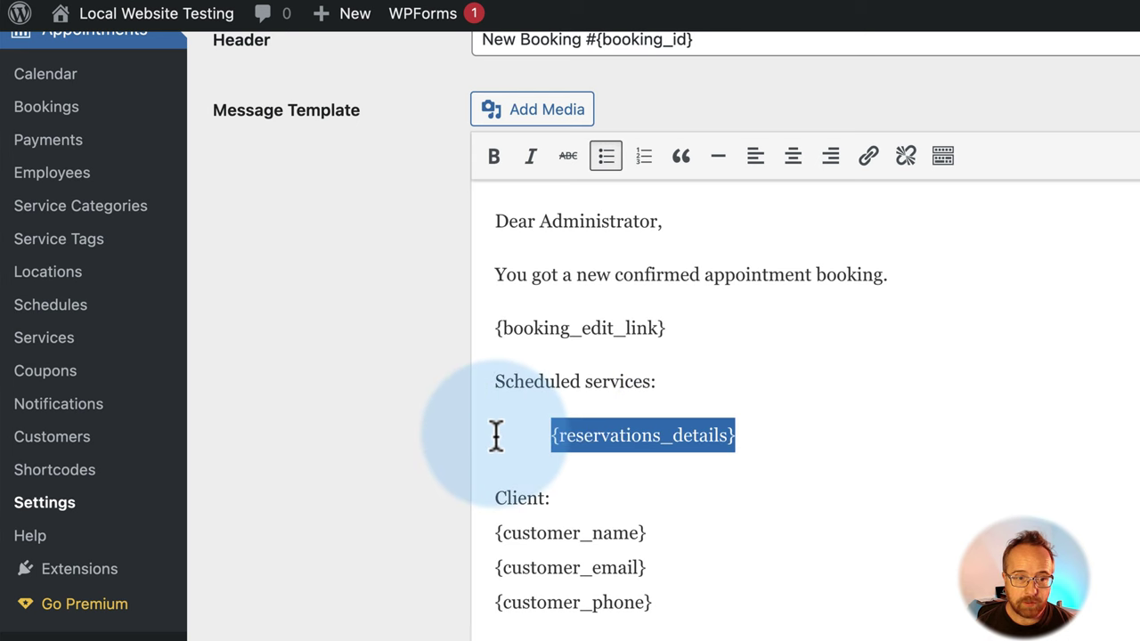
- Examine the customer name, email and phone tags, the {customer_notes} tag and the {booking_total_price} tag in the message template
scroll(497, 436, "down", 4)
left_click_drag(496, 372, 653, 442)
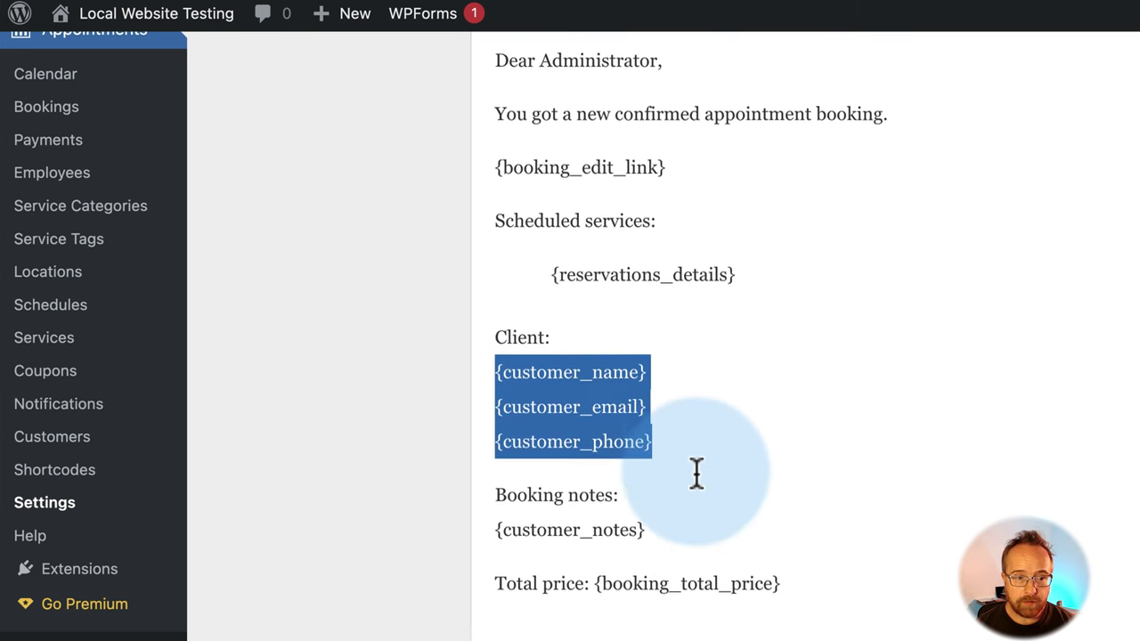
scroll(692, 473, "down", 2)
left_click(496, 440)
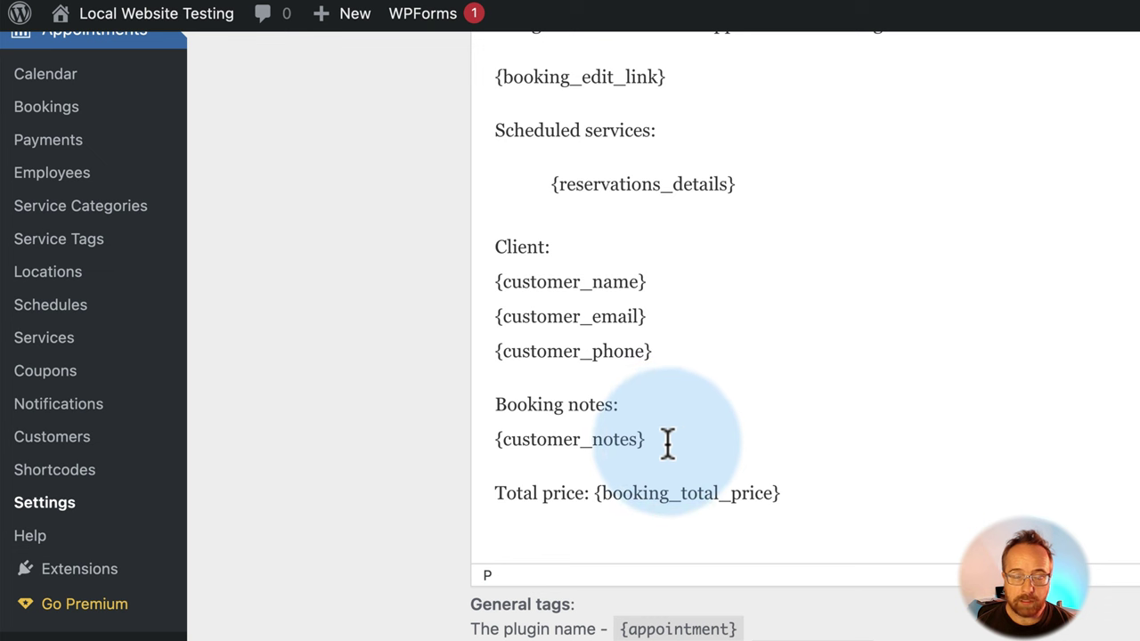
left_click_drag(644, 440, 486, 440)
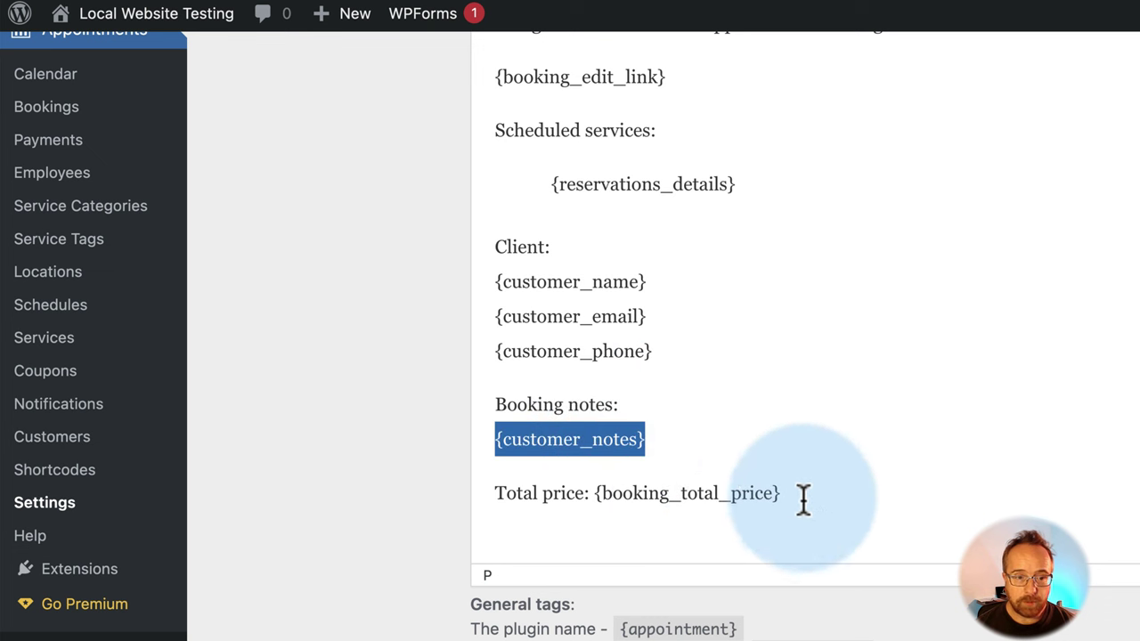
left_click_drag(802, 499, 570, 509)
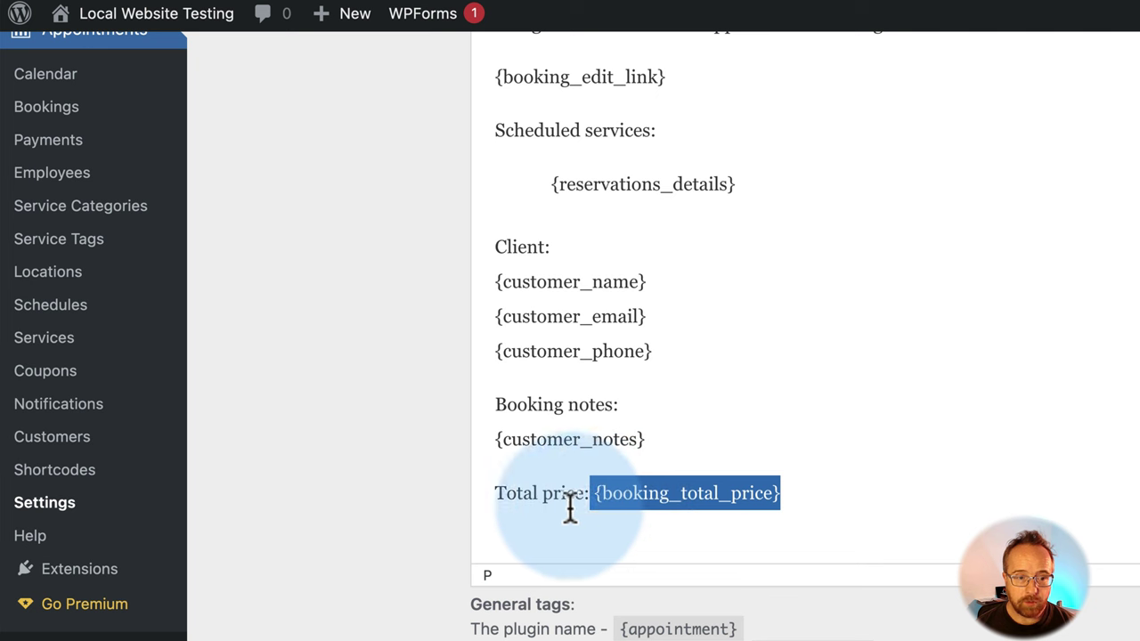
- Examine the admin message template and the general, booking, customer and template part tags listed below it
scroll(428, 500, "down", 1)
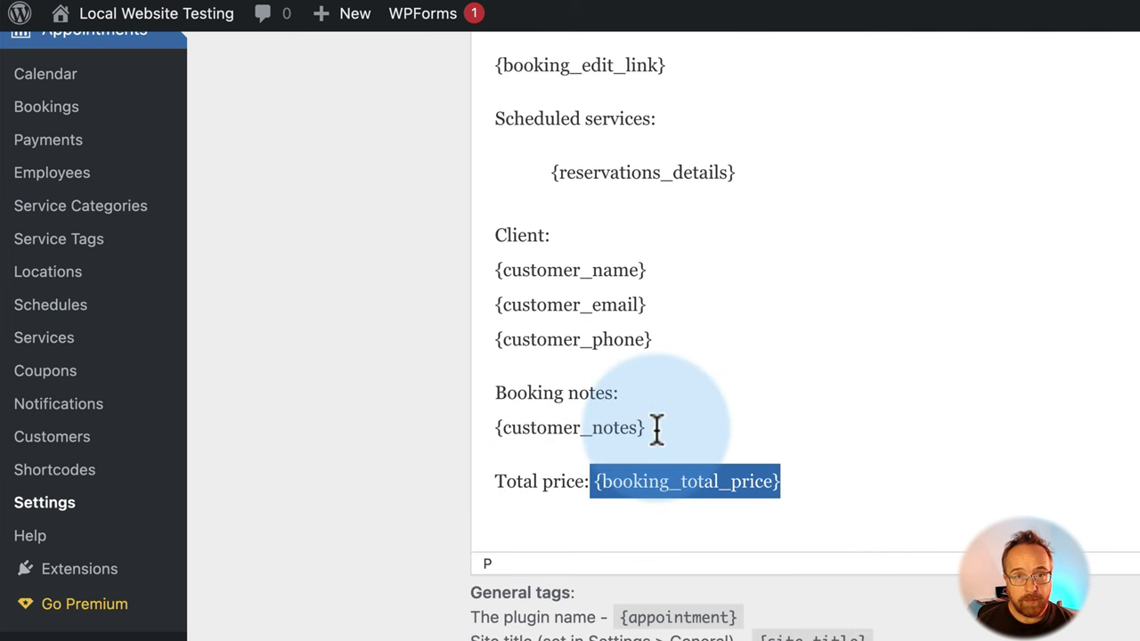
scroll(656, 430, "up", 5)
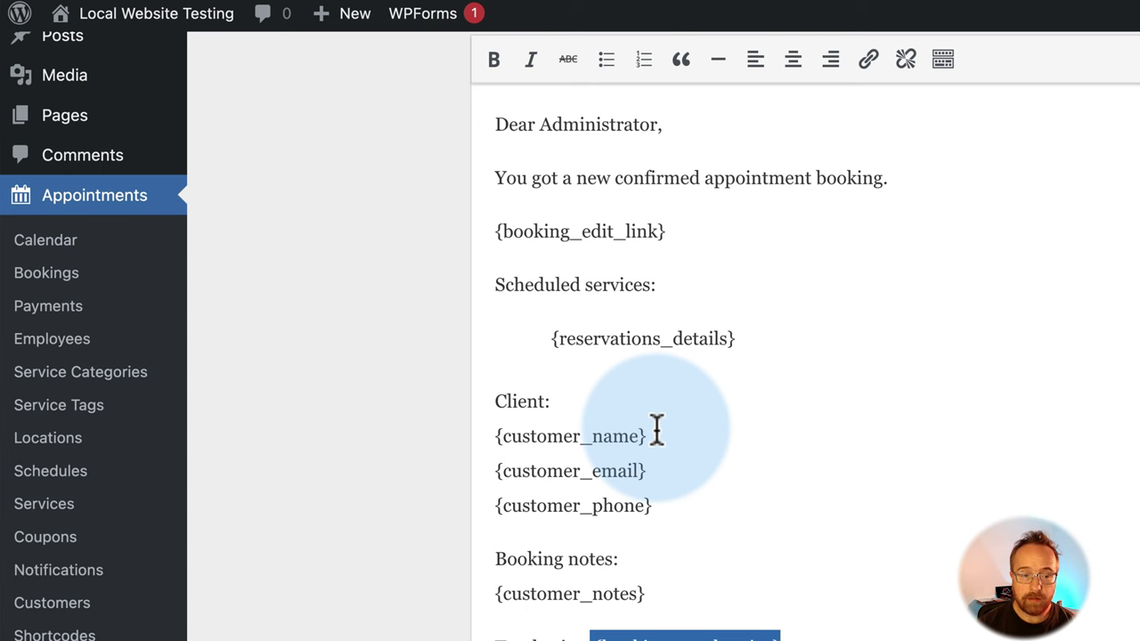
scroll(461, 539, "down", 7)
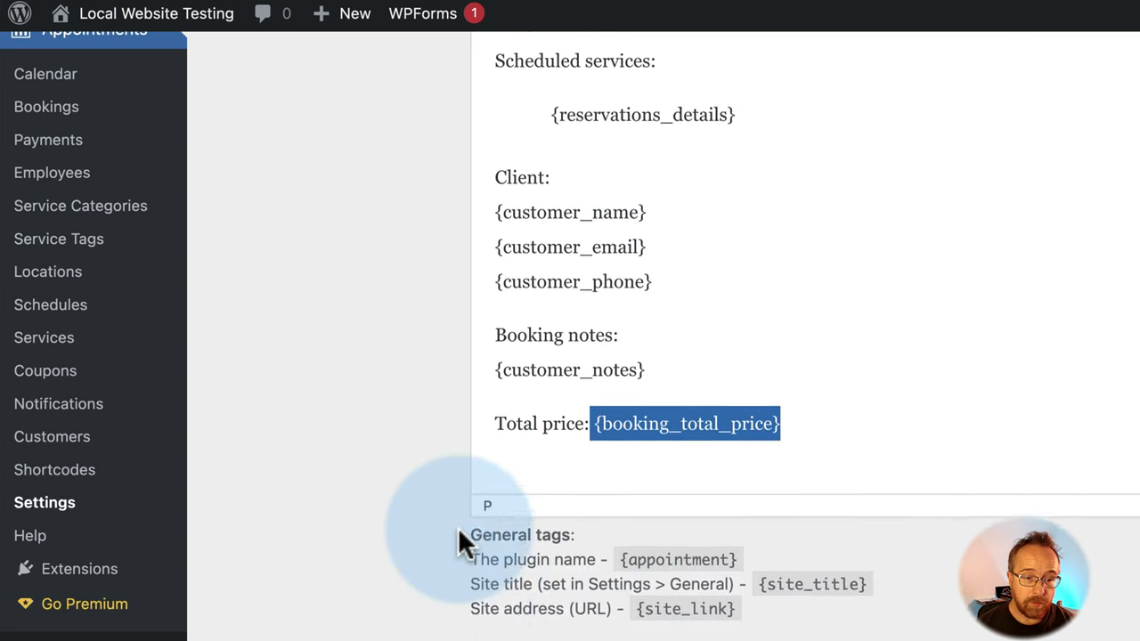
scroll(459, 531, "down", 3)
scroll(458, 530, "down", 10)
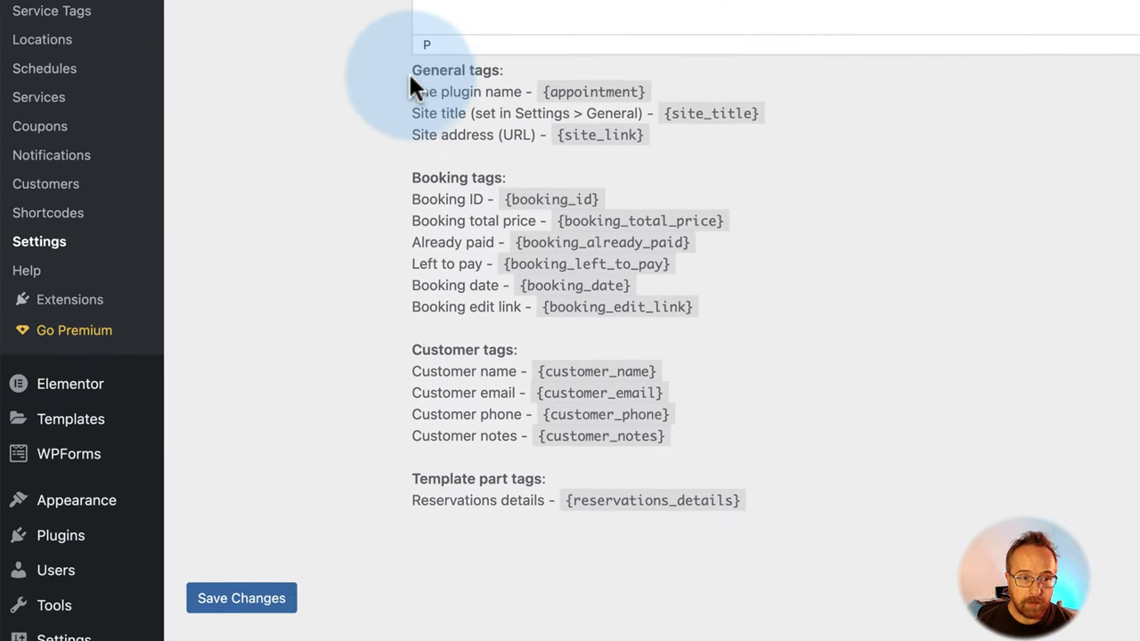
left_click_drag(409, 75, 772, 498)
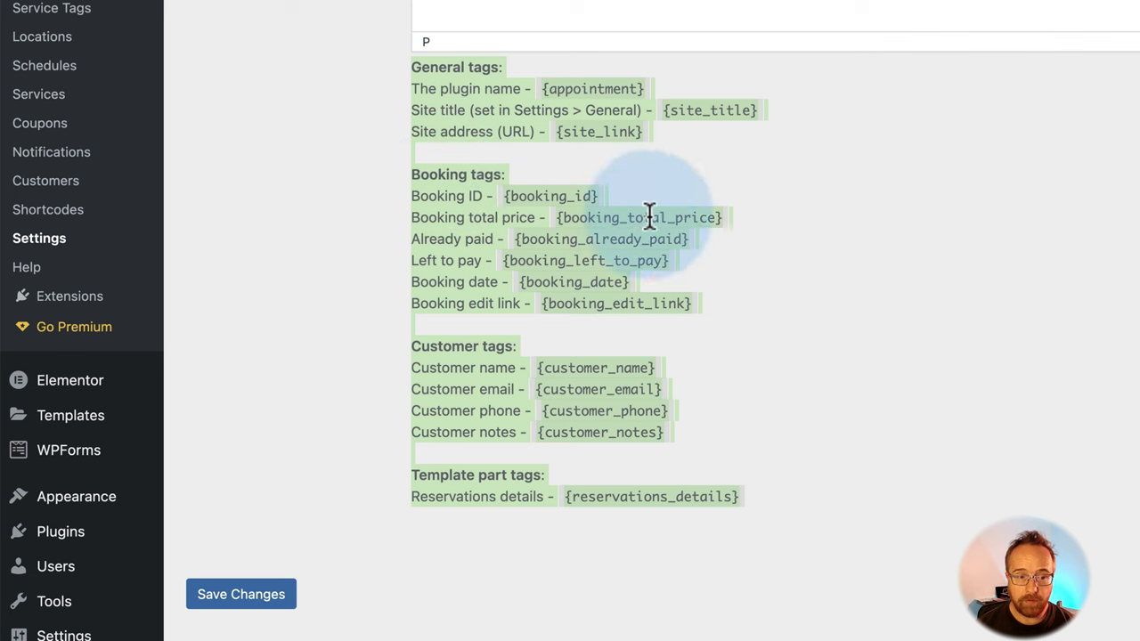
- Save the admin booking email's changes and open the customer's New Booking (Confirmed Automatically) email
left_click(224, 601)
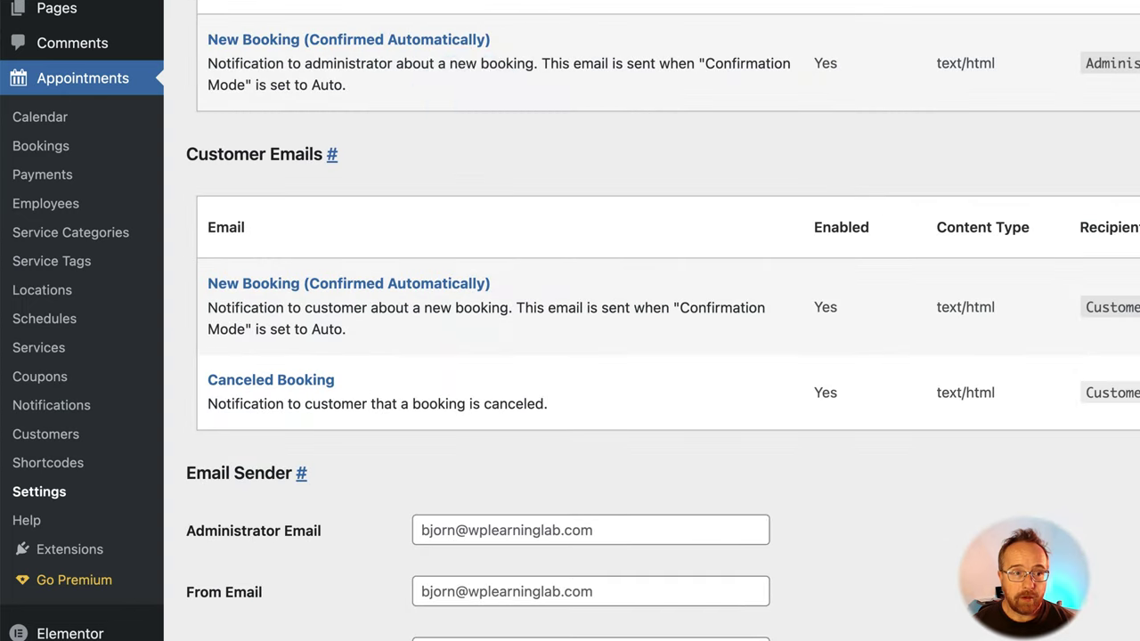
left_click(280, 285)
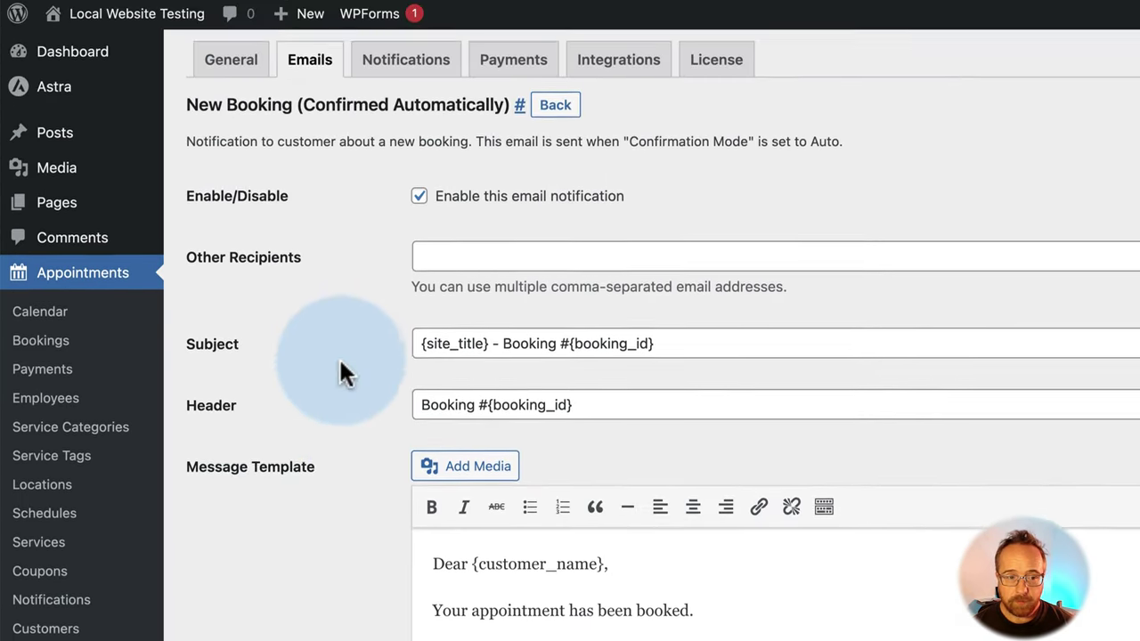
- Examine the {booking_id} tag in the customer email's subject and the {reservations_details} tag in its message template
scroll(656, 178, "down", 2)
left_click_drag(671, 267, 569, 267)
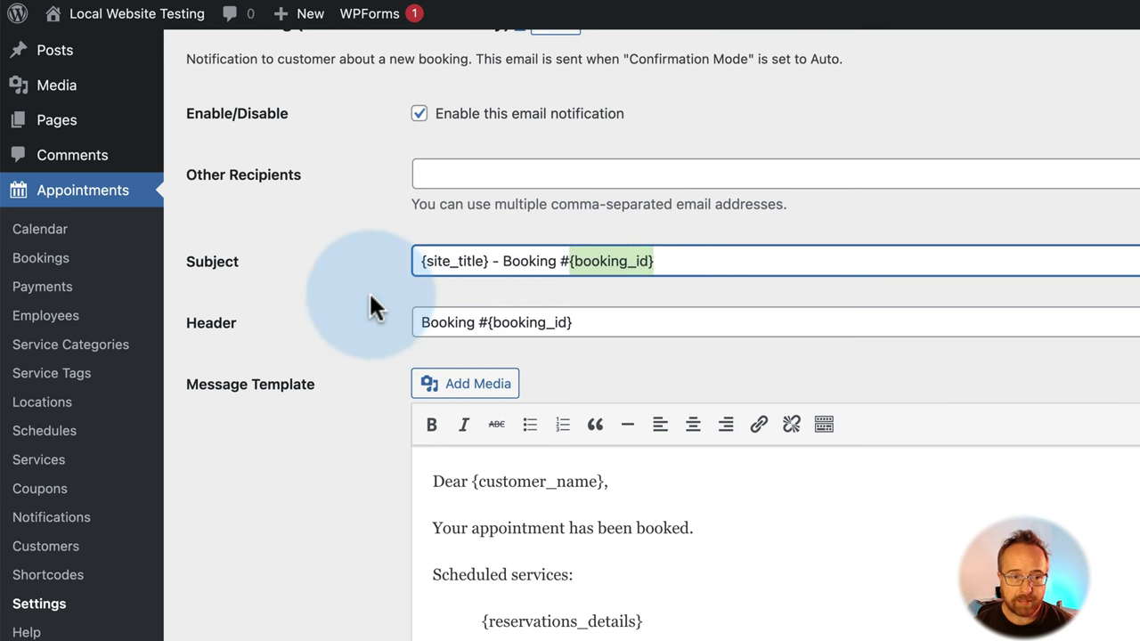
scroll(371, 297, "down", 3)
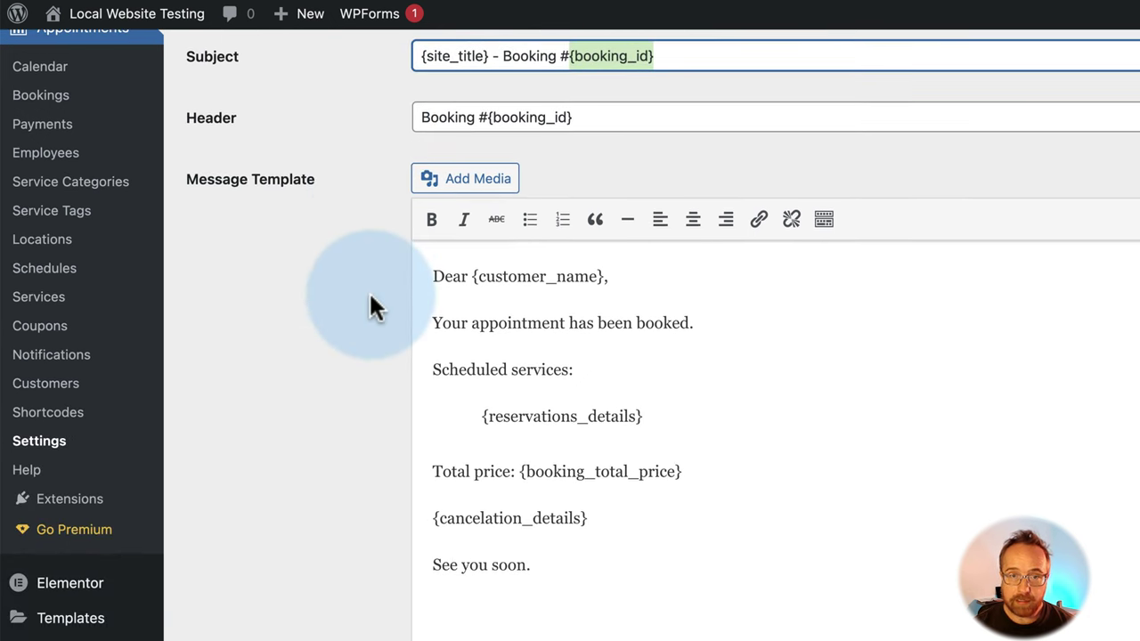
scroll(369, 303, "down", 3)
left_click_drag(642, 292, 451, 295)
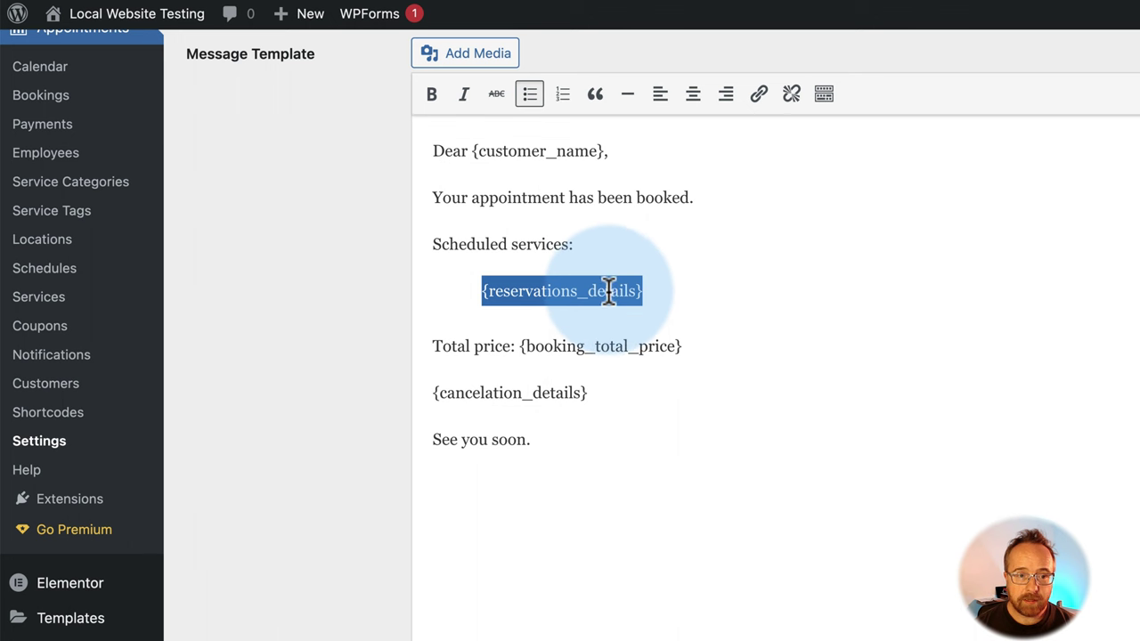
- Examine the tags available for the customer email, down to the {reservations_details} template part tag
scroll(345, 387, "down", 4)
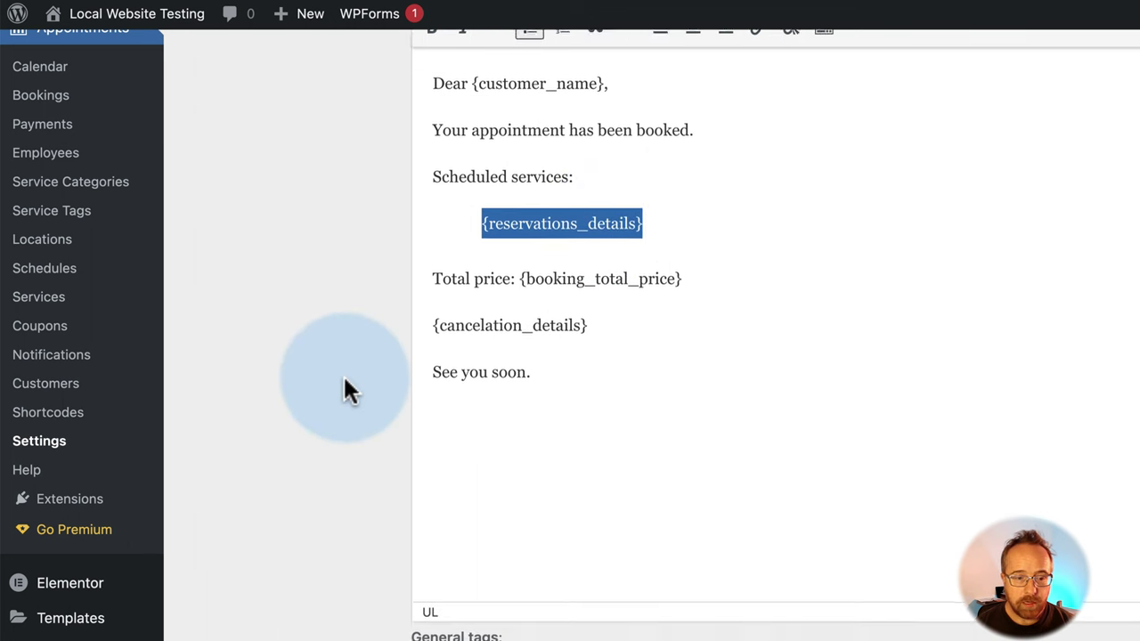
left_click_drag(656, 113, 471, 117)
scroll(374, 169, "down", 2)
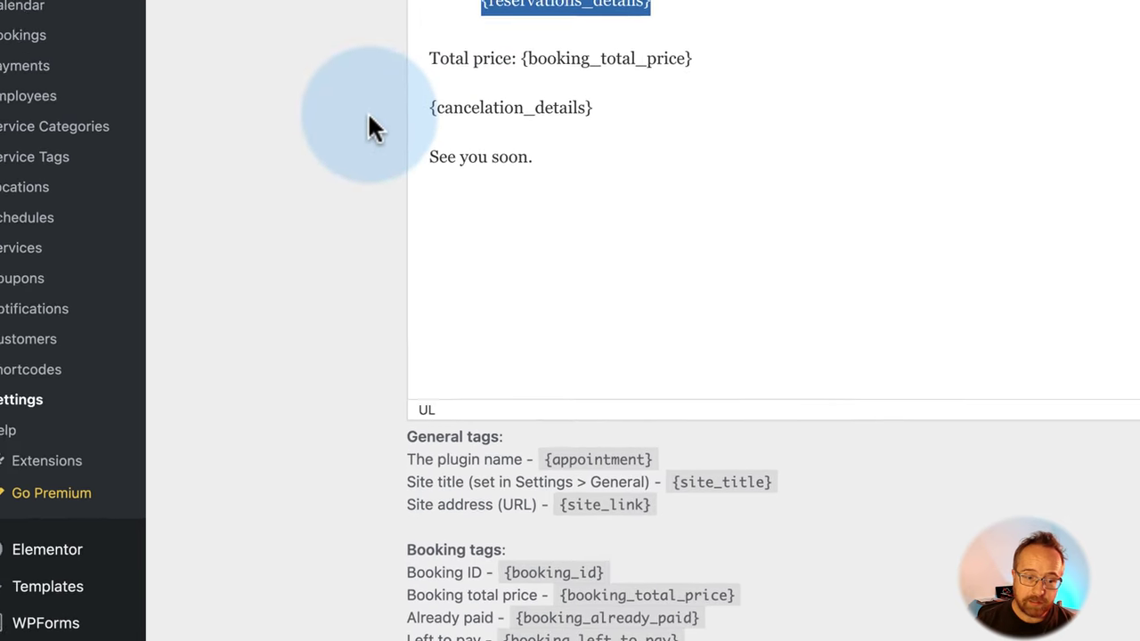
scroll(372, 127, "down", 10)
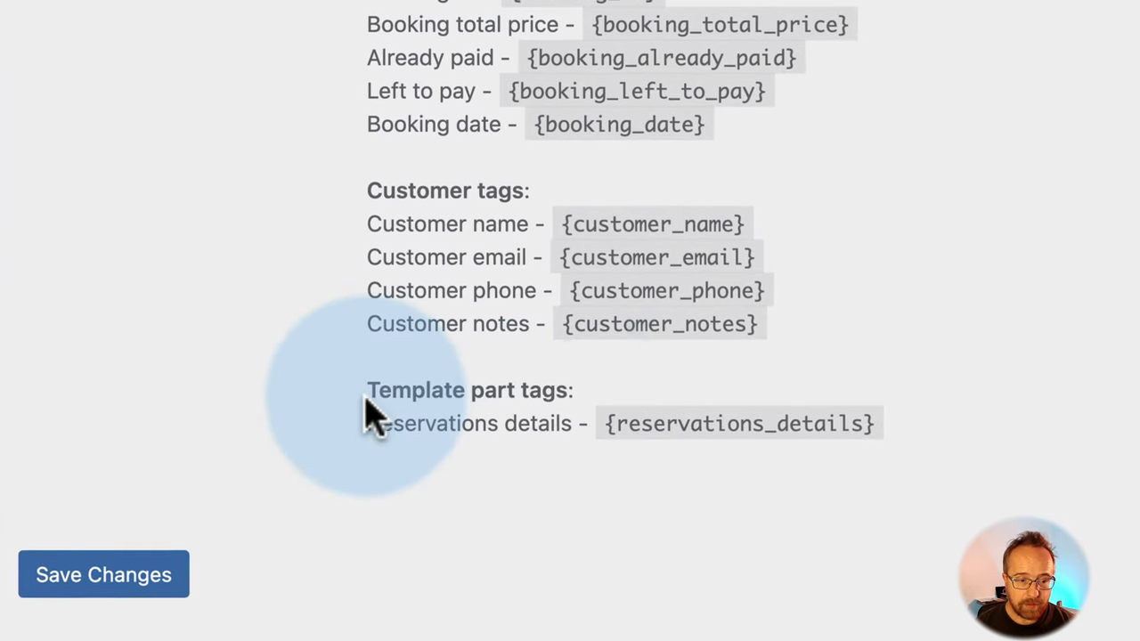
left_click_drag(365, 391, 566, 389)
left_click_drag(605, 423, 1020, 422)
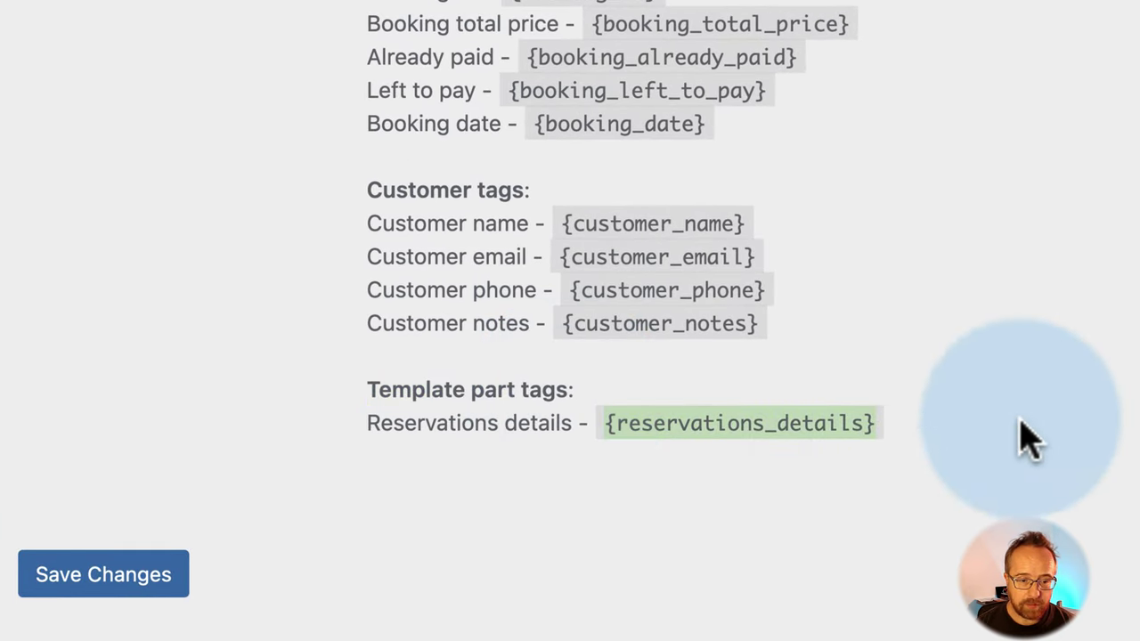
- Return to the email settings overview and open the Admin Reservation Details template part
scroll(784, 401, "up", 20)
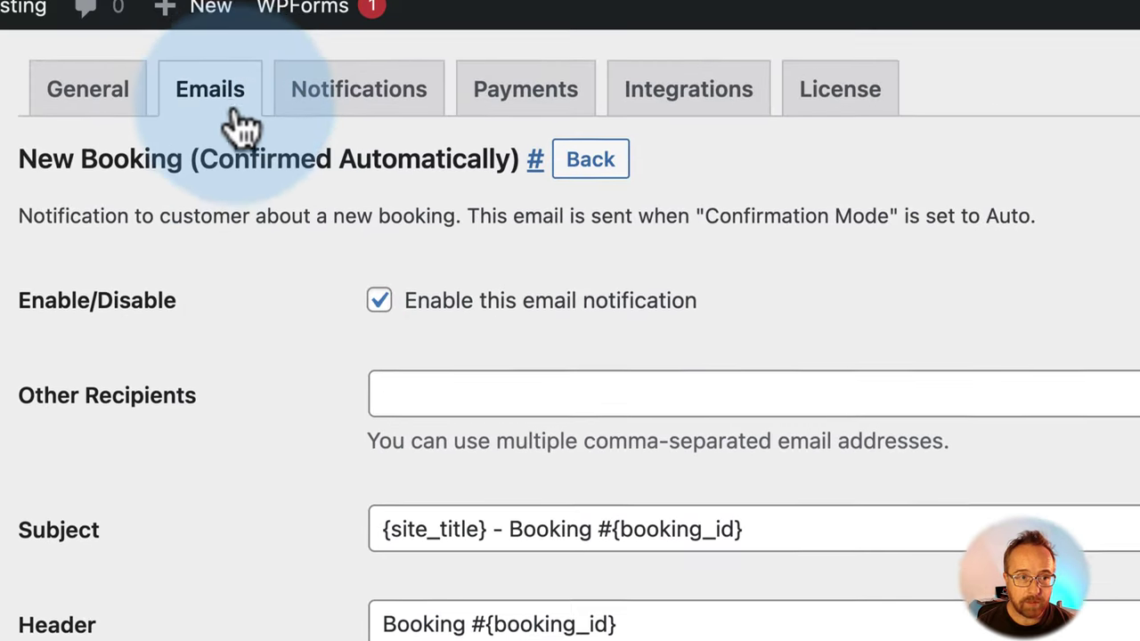
left_click(239, 123)
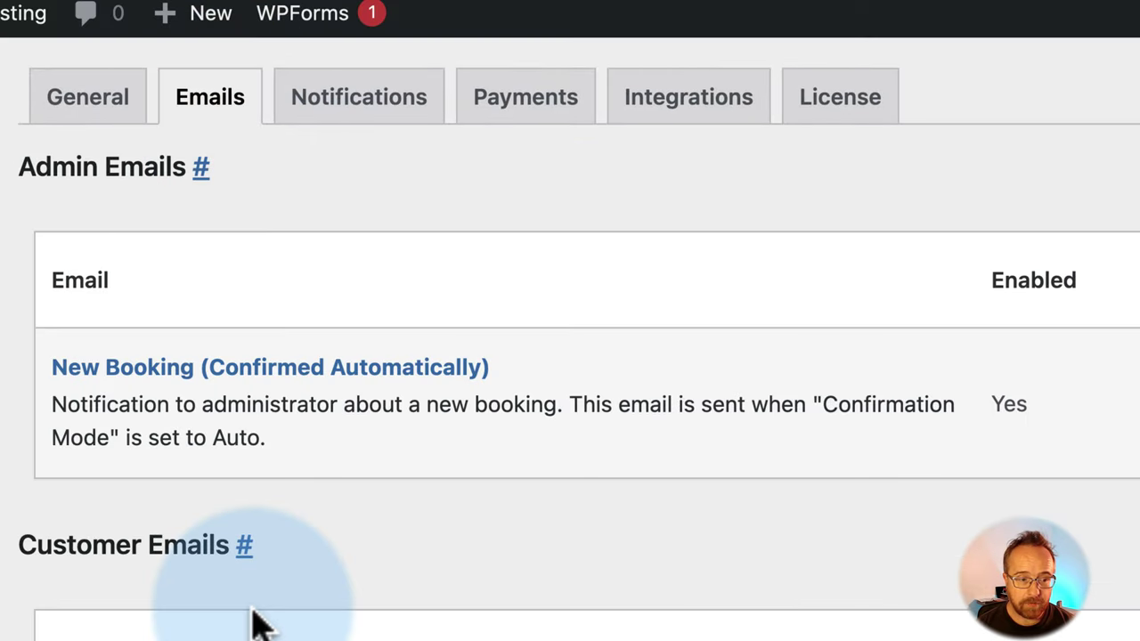
scroll(254, 623, "down", 1)
scroll(258, 609, "down", 15)
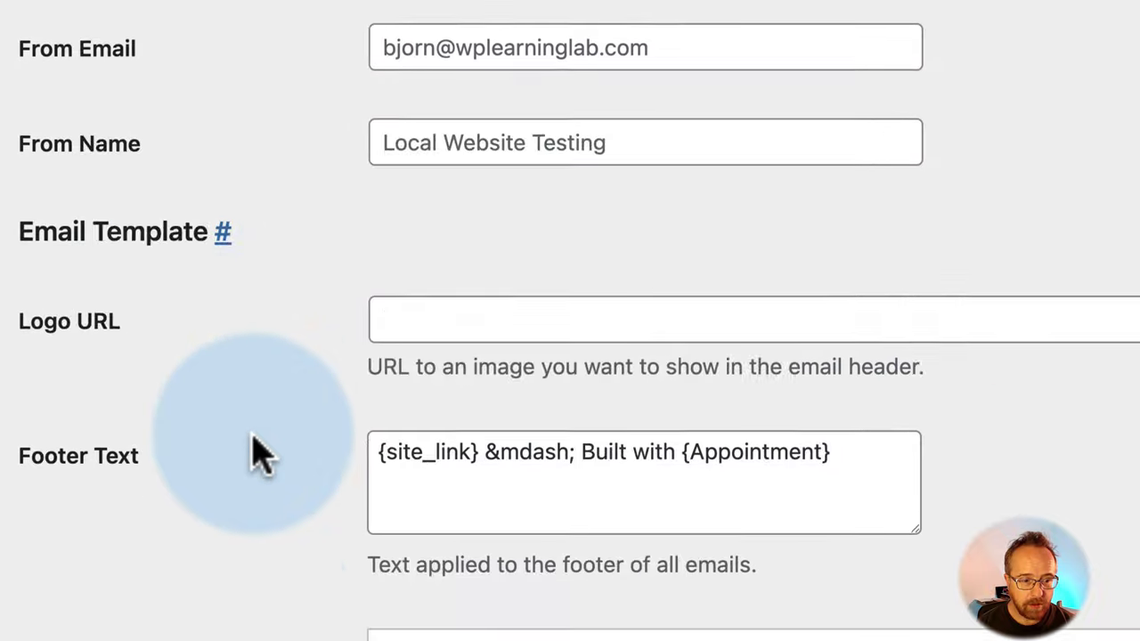
scroll(253, 455, "down", 3)
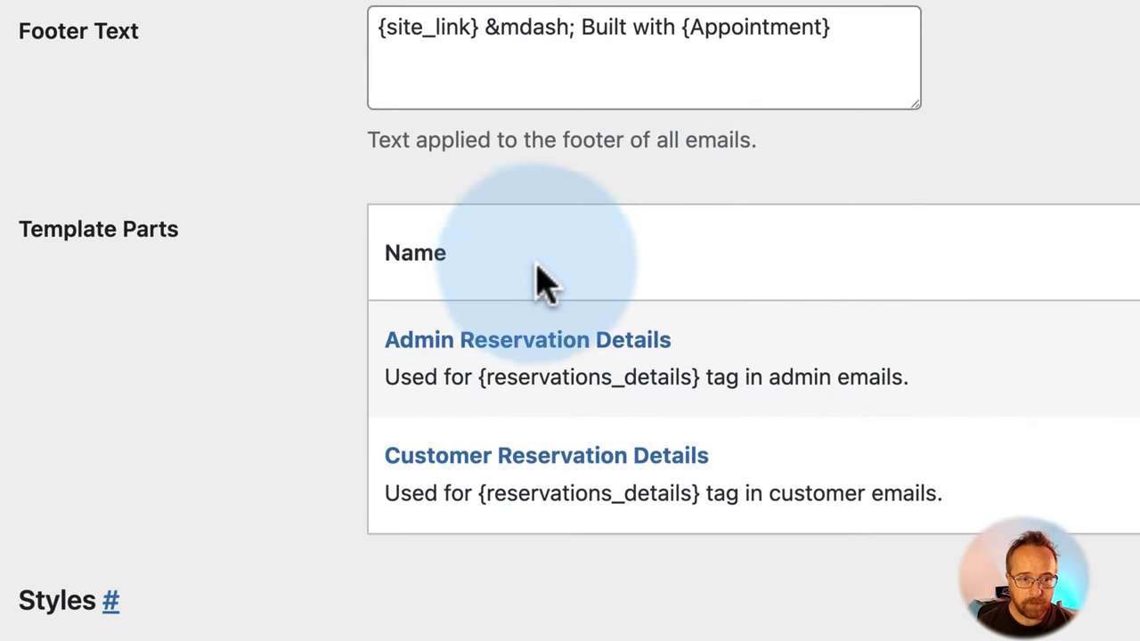
left_click(545, 356)
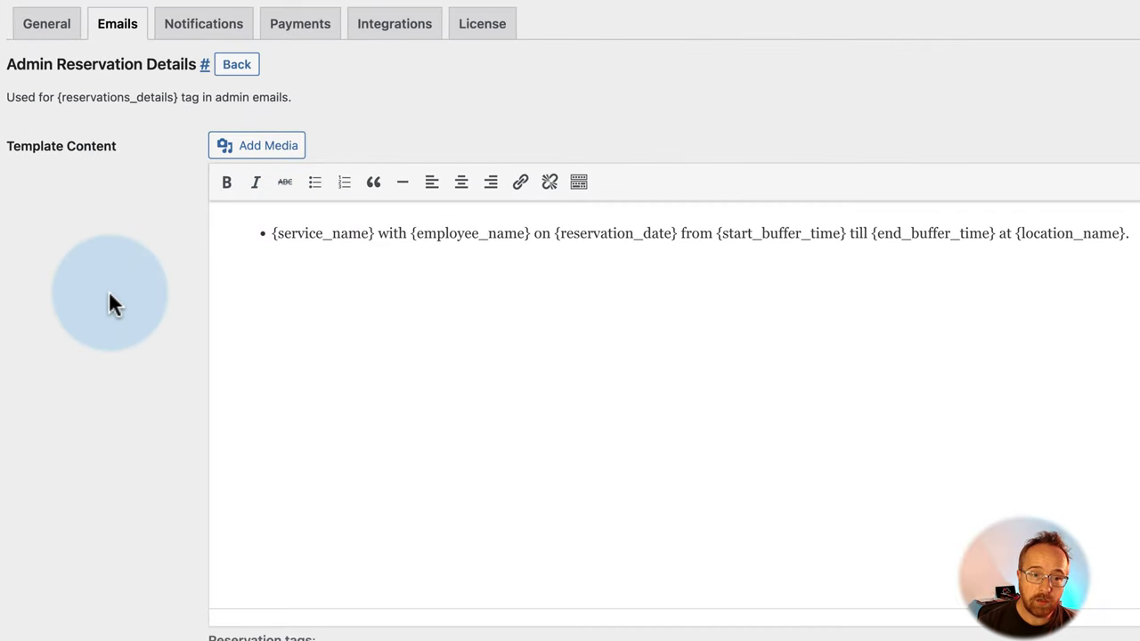
- Examine the {service_name}, {employee_name} and {reservation_date} tags in the Admin Reservation Details template
left_click_drag(273, 233, 529, 233)
left_click(383, 233)
left_click(569, 235)
double_click(628, 233)
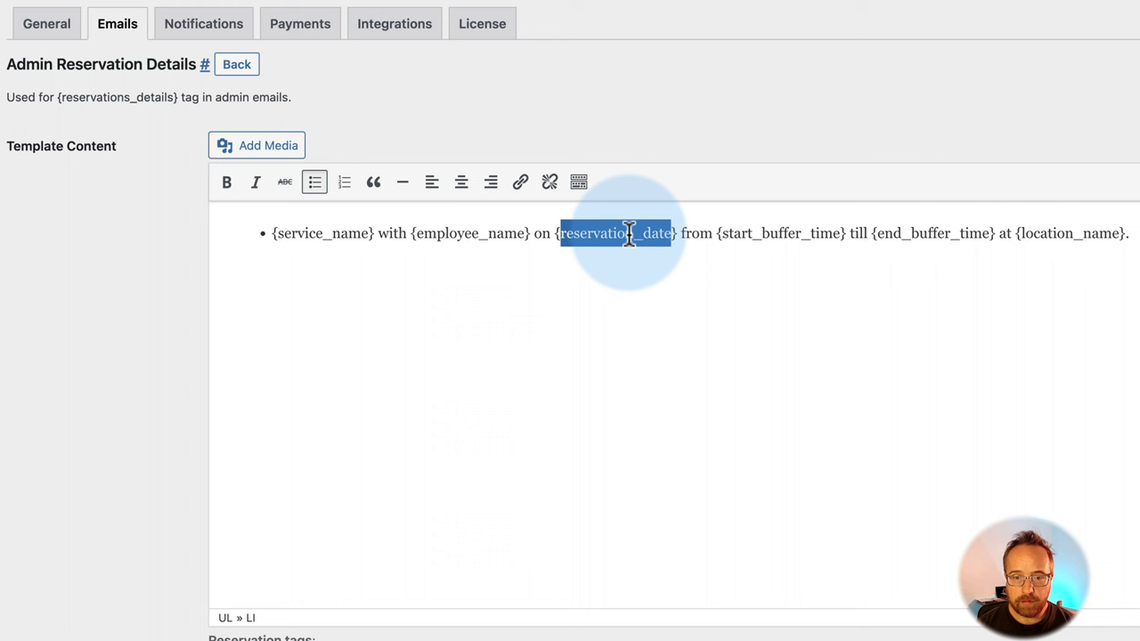
- Examine the {start_buffer_time}, {end_buffer_time} and {location_name} tags, plus the reservation, employee, service and location tags listed below the template
left_click(688, 236)
left_click(757, 237)
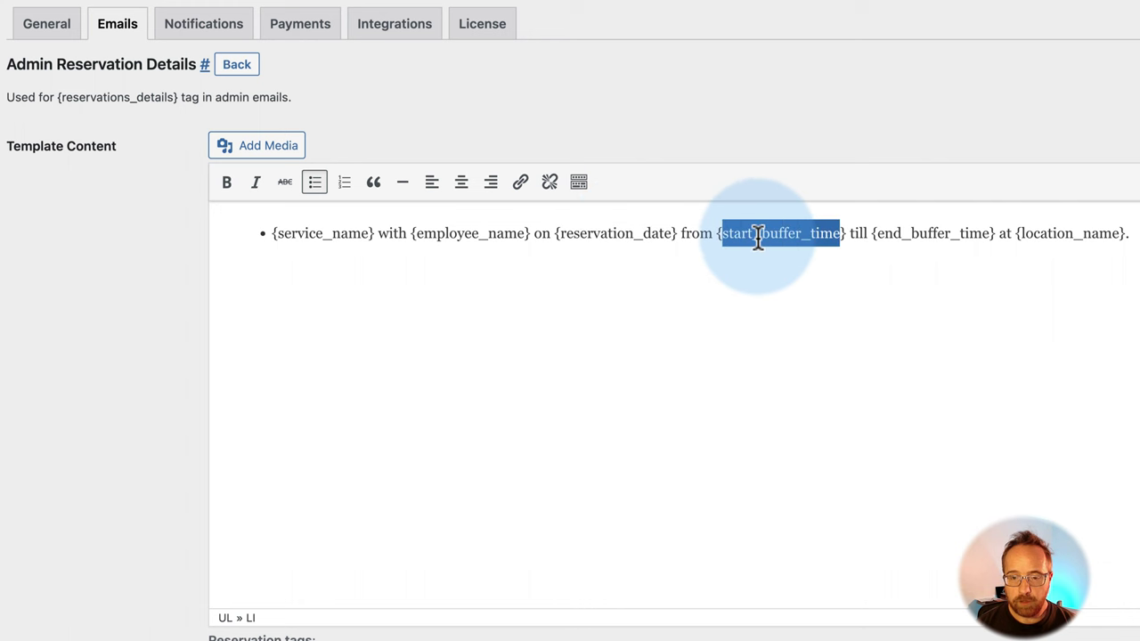
left_click_drag(756, 237, 843, 233)
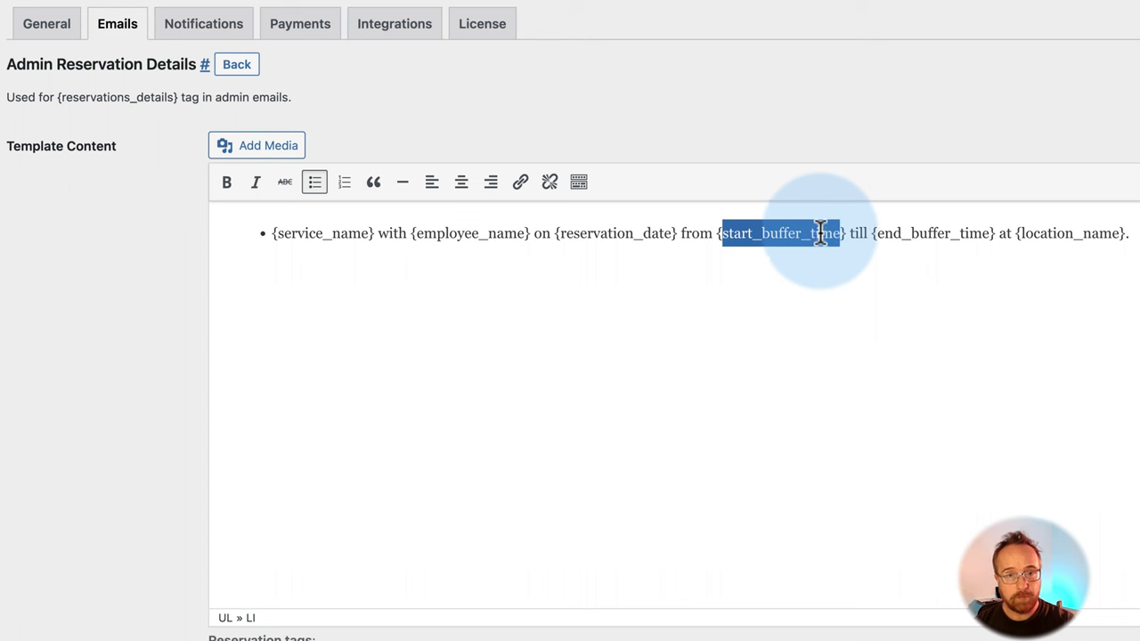
double_click(951, 236)
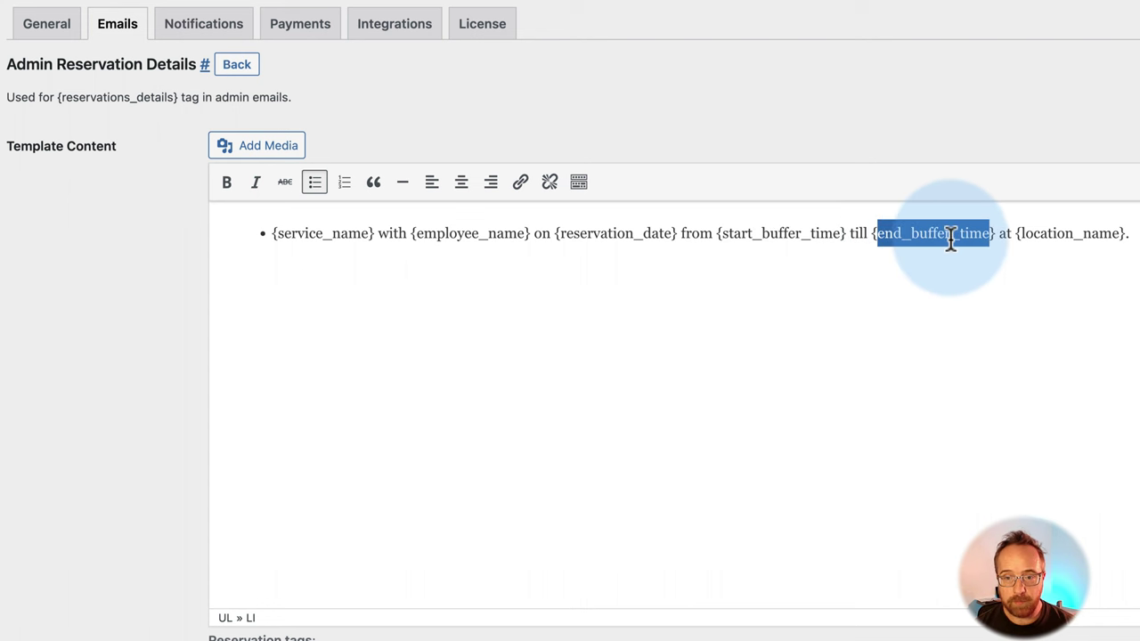
left_click(1035, 237)
left_click_drag(1016, 235, 1135, 234)
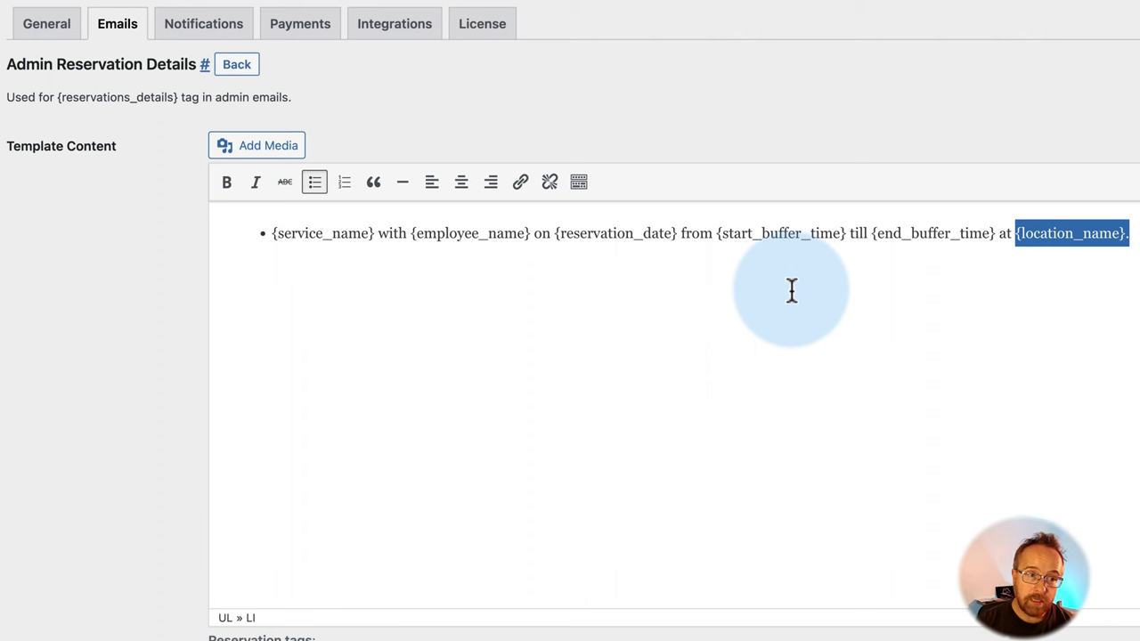
scroll(82, 494, "down", 6)
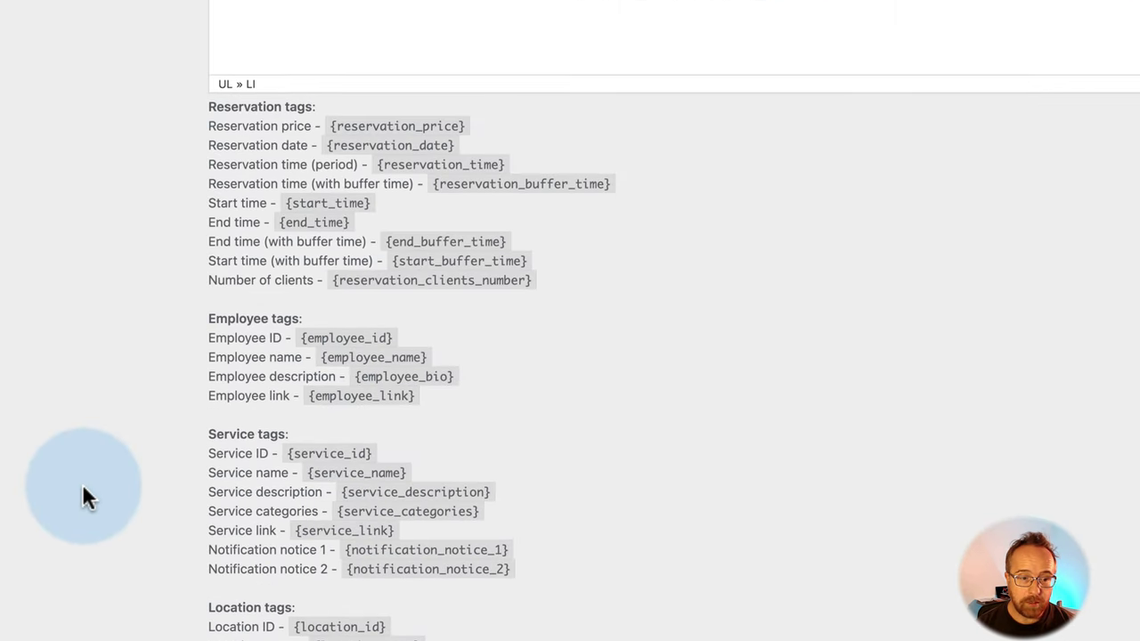
scroll(234, 148, "down", 2)
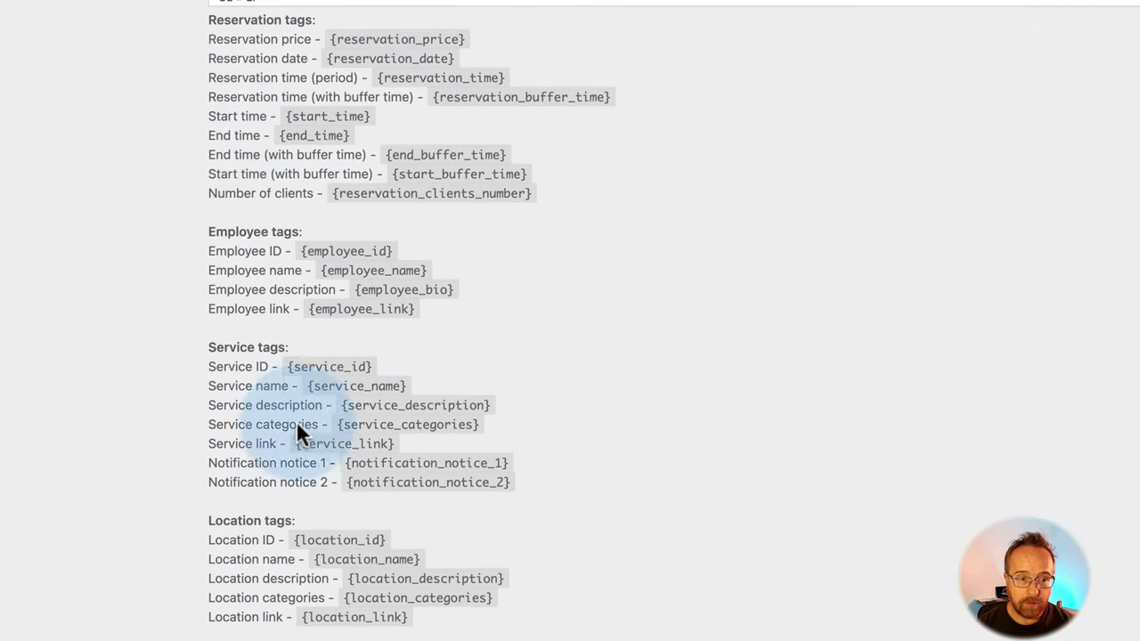
- Leave the Admin Reservation Details template and reopen the customer's New Booking (Confirmed Automatically) email
scroll(71, 219, "up", 8)
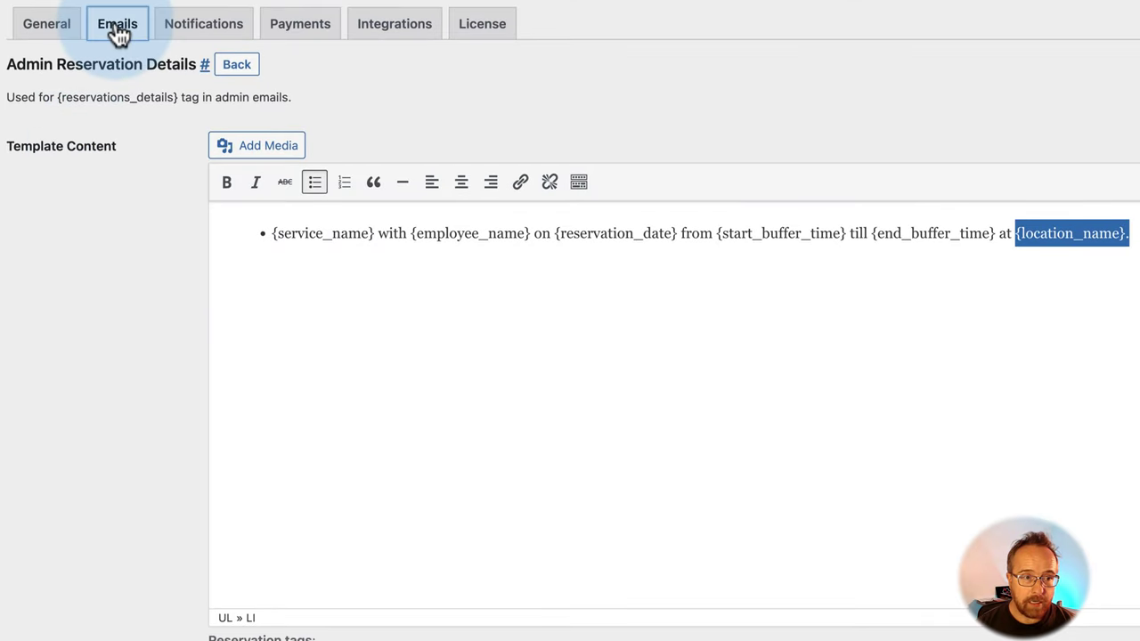
left_click(118, 33)
left_click(124, 400)
scroll(186, 383, "down", 5)
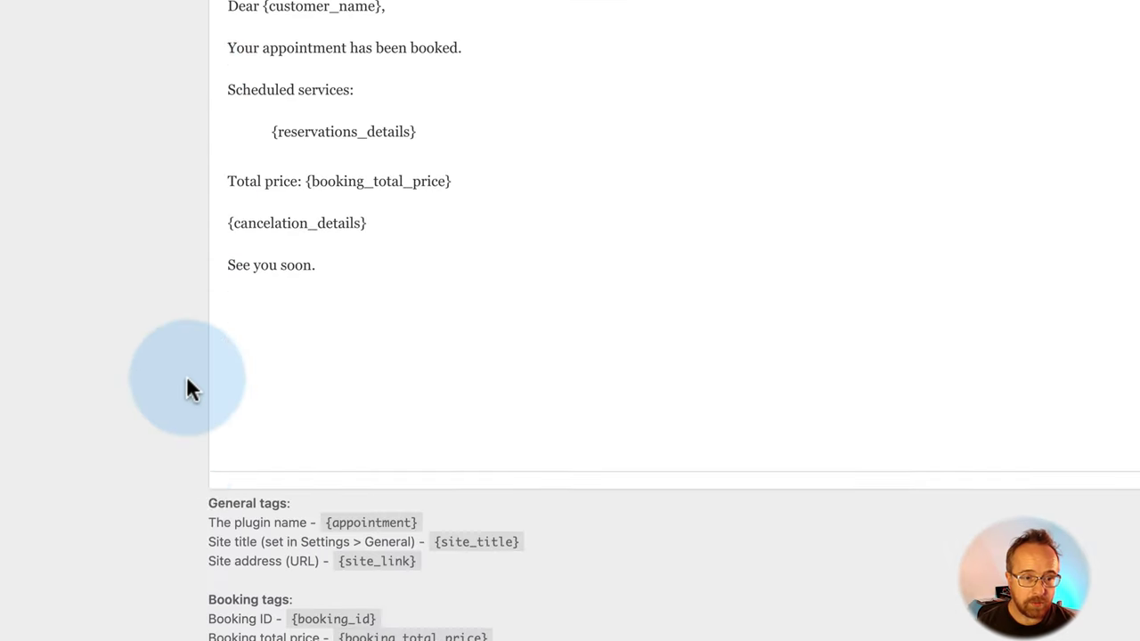
- Examine the {reservations_details}, {booking_total_price} and {cancelation_details} tags in the customer message template
scroll(186, 376, "up", 4)
left_click_drag(415, 318, 461, 327)
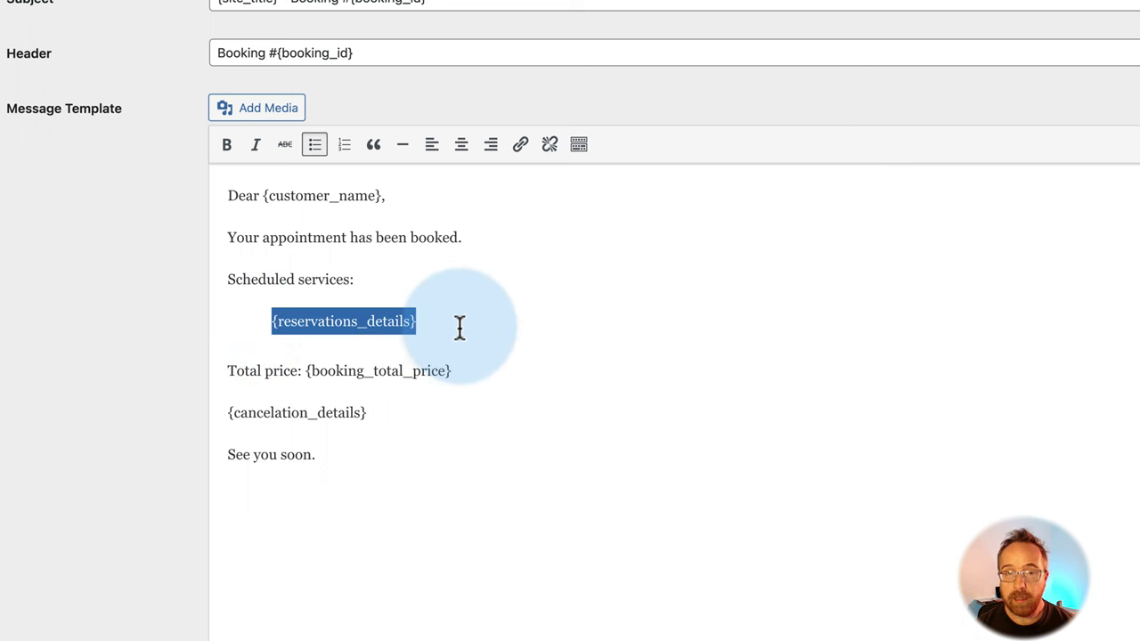
triple_click(270, 385)
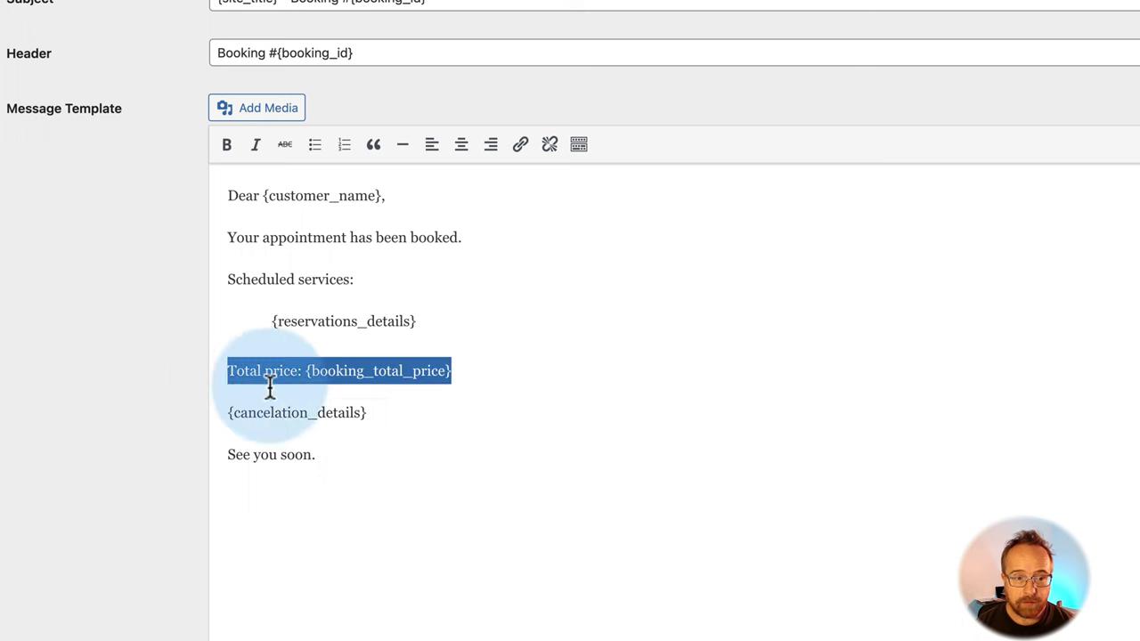
left_click_drag(269, 384, 377, 460)
left_click(377, 460)
left_click_drag(367, 412, 228, 413)
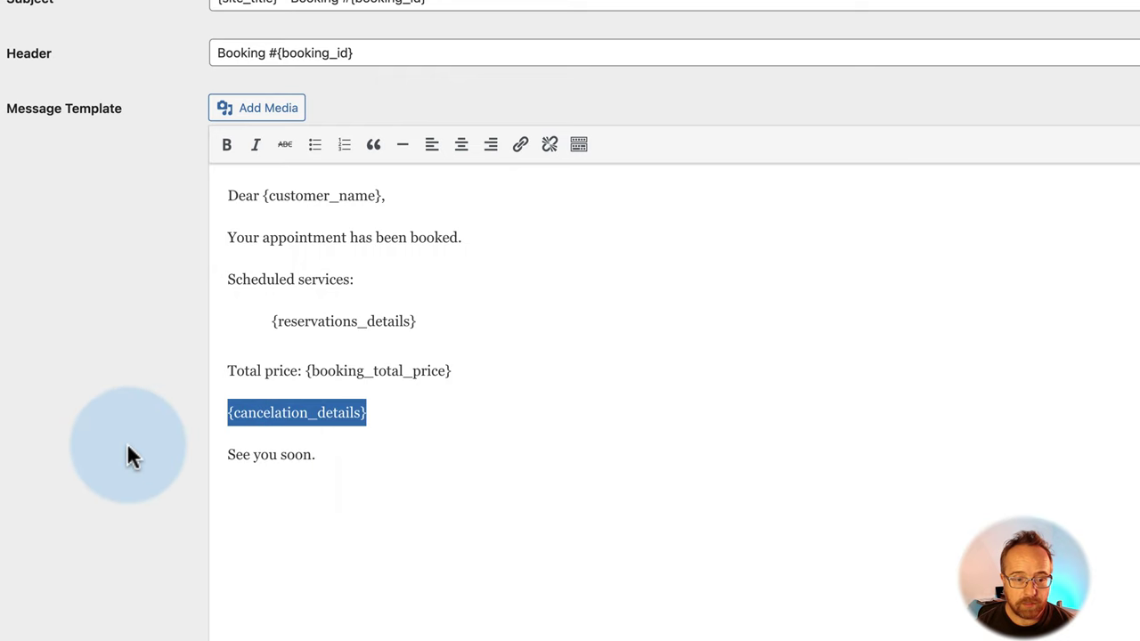
- Return to the email settings overview and examine the customer emails, the sender details and the email template's footer text
scroll(126, 443, "down", 5)
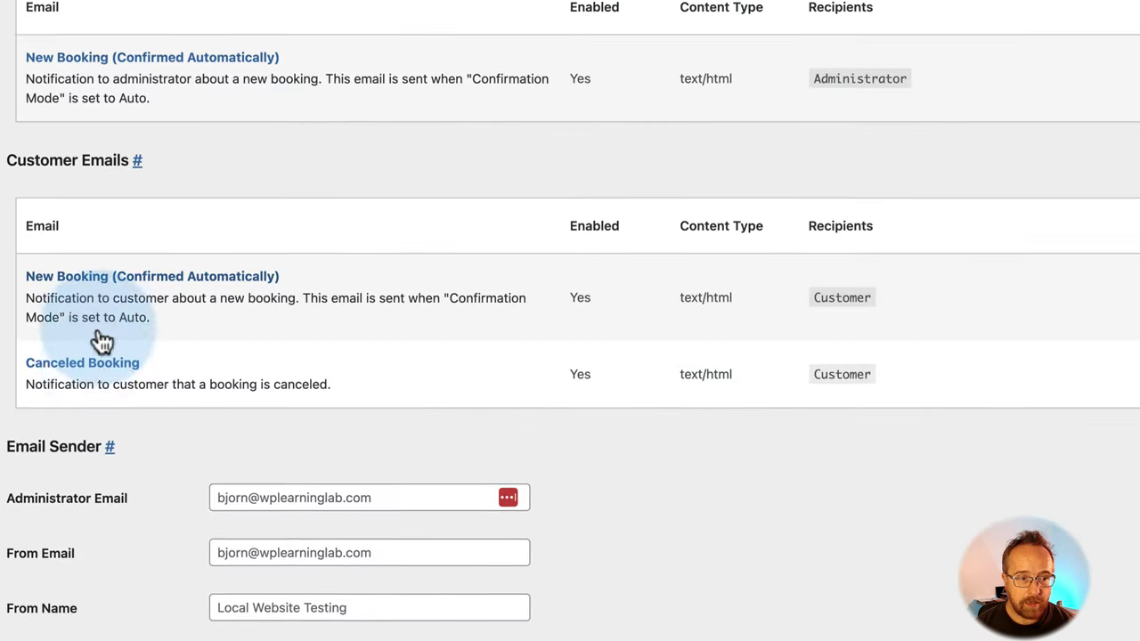
scroll(97, 338, "down", 2)
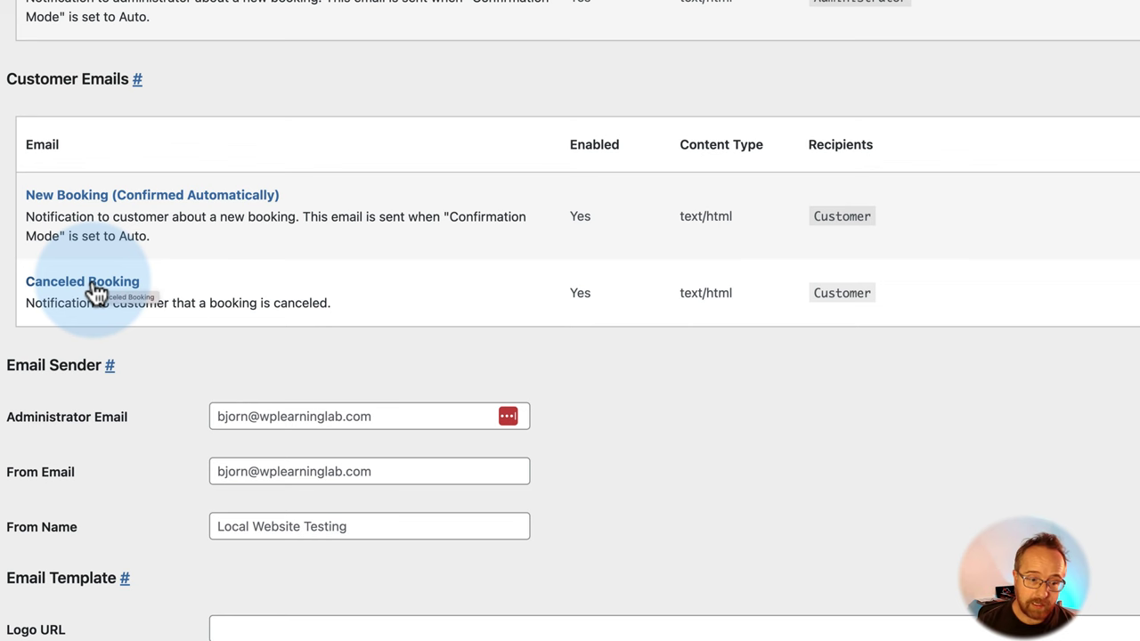
scroll(146, 293, "down", 4)
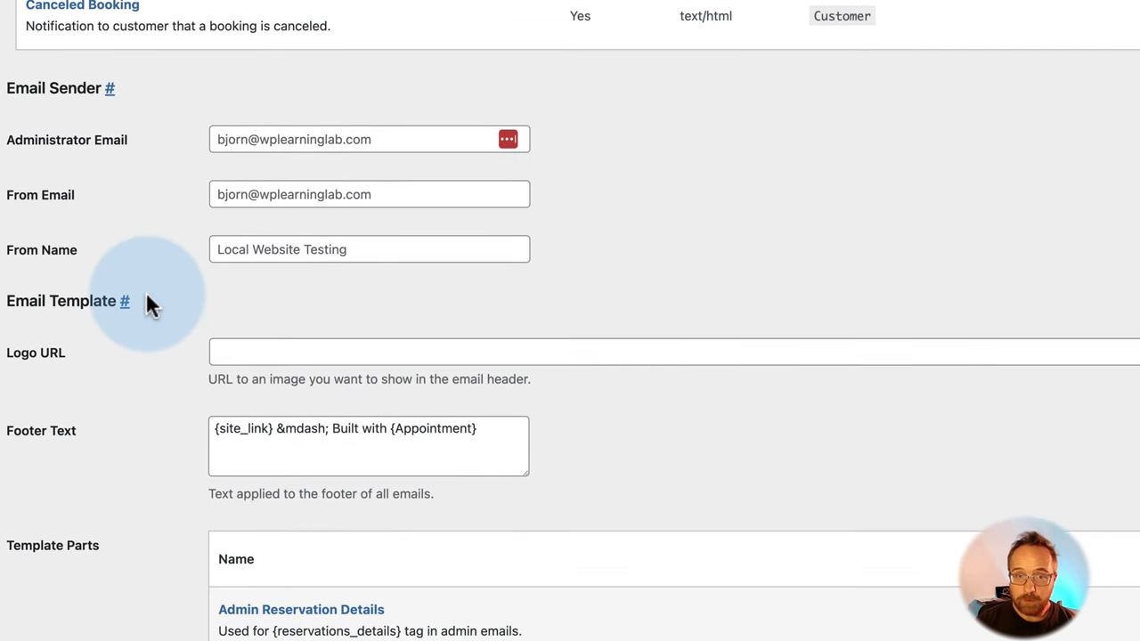
scroll(145, 300, "down", 3)
left_click_drag(477, 252, 184, 264)
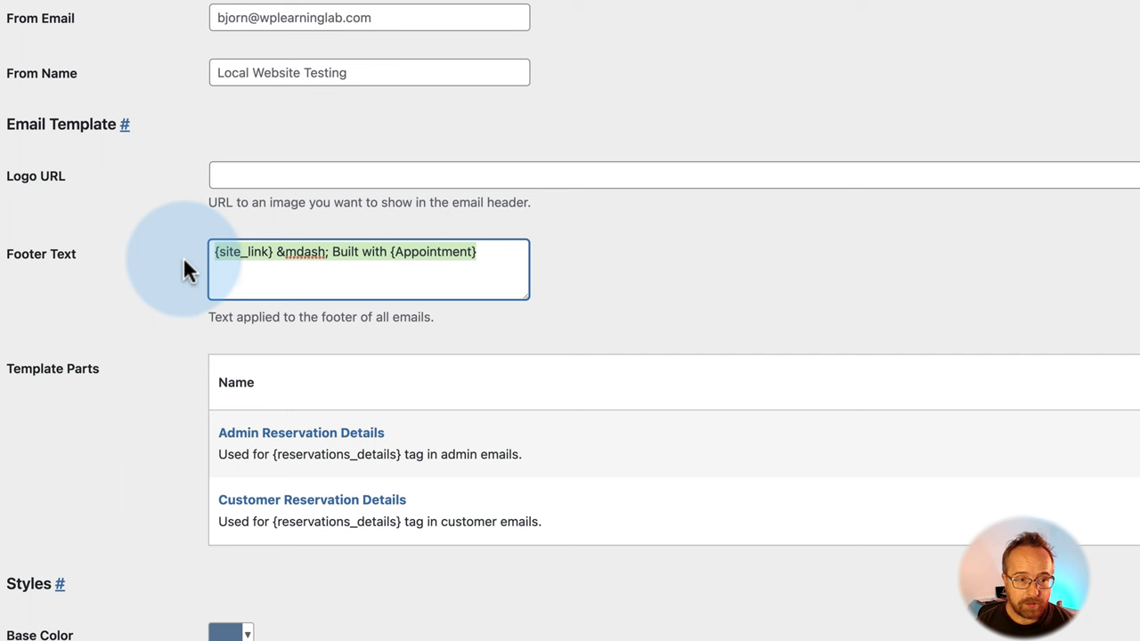
- Examine the {Appointment} tag in the email template's footer text
left_click(278, 265)
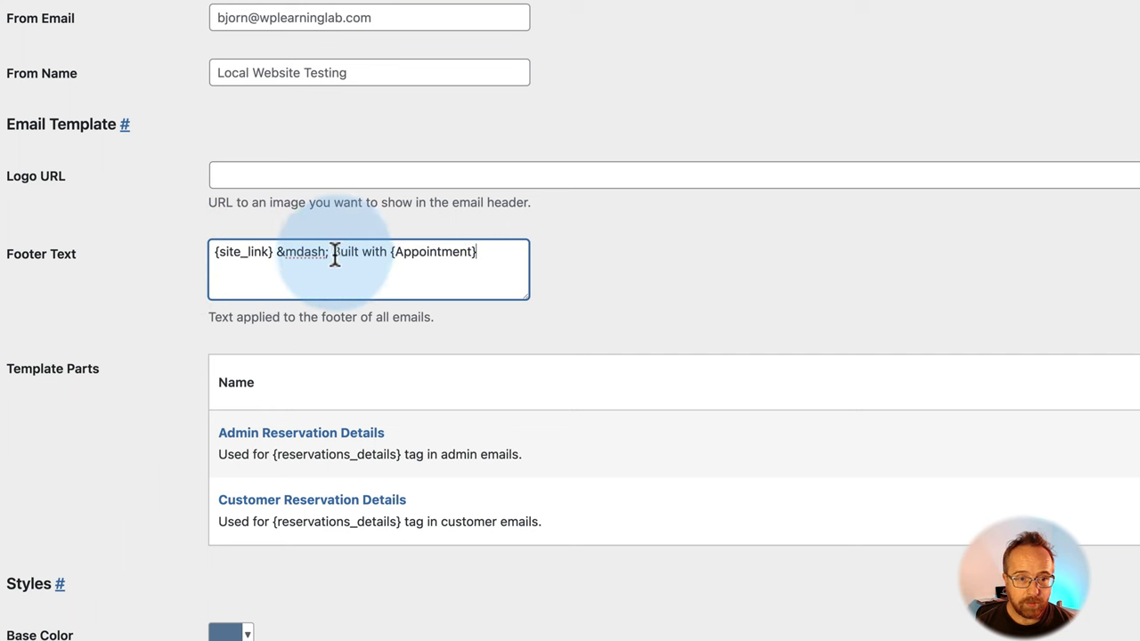
left_click_drag(333, 252, 402, 252)
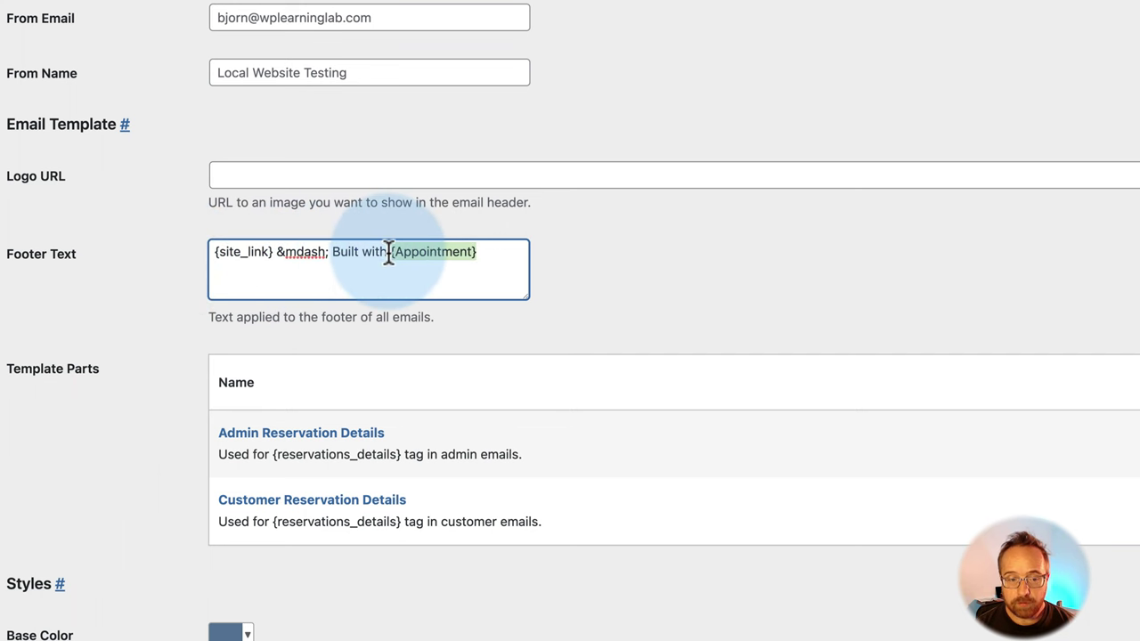
scroll(388, 252, "down", 2)
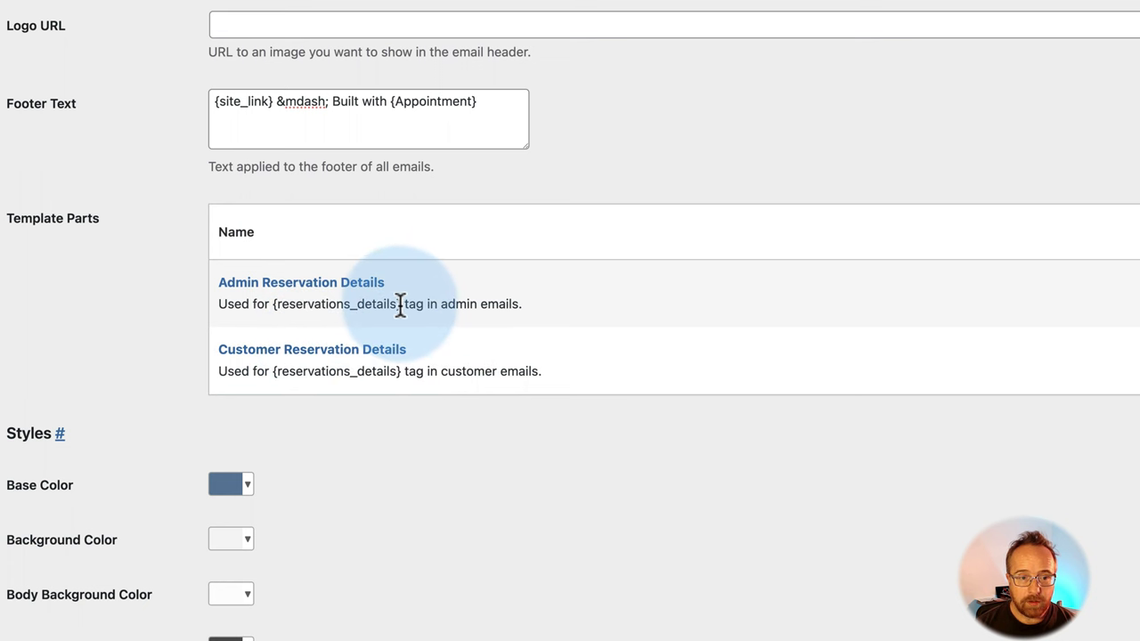
- Examine the {reservations_details} tag descriptions under Template Parts and open the Customer Reservation Details template
left_click_drag(400, 303, 302, 306)
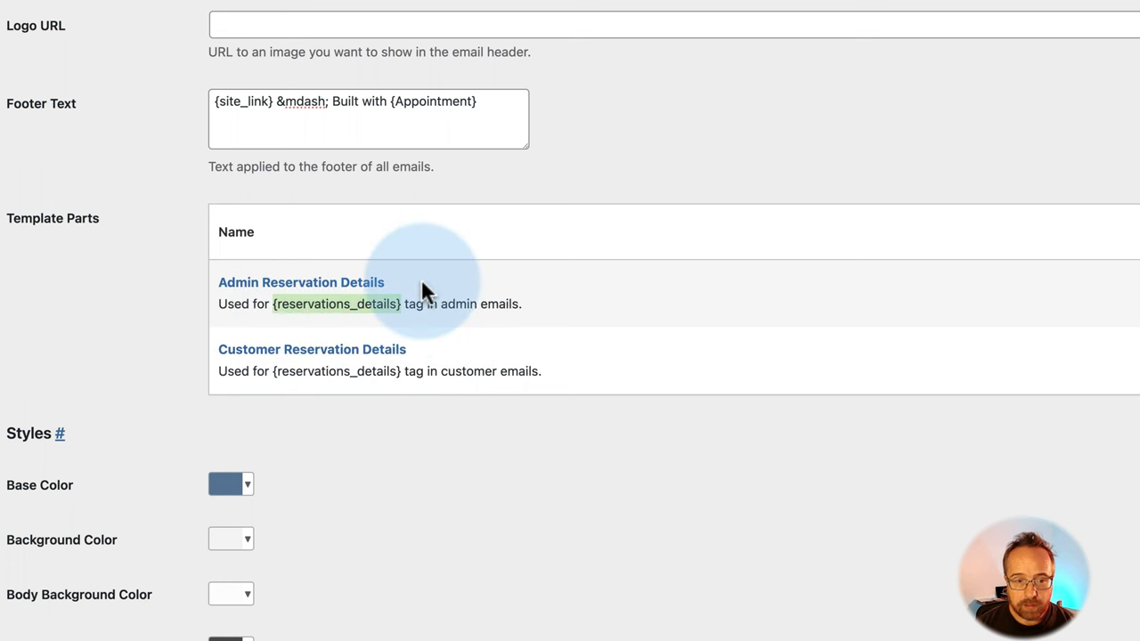
left_click_drag(399, 305, 270, 306)
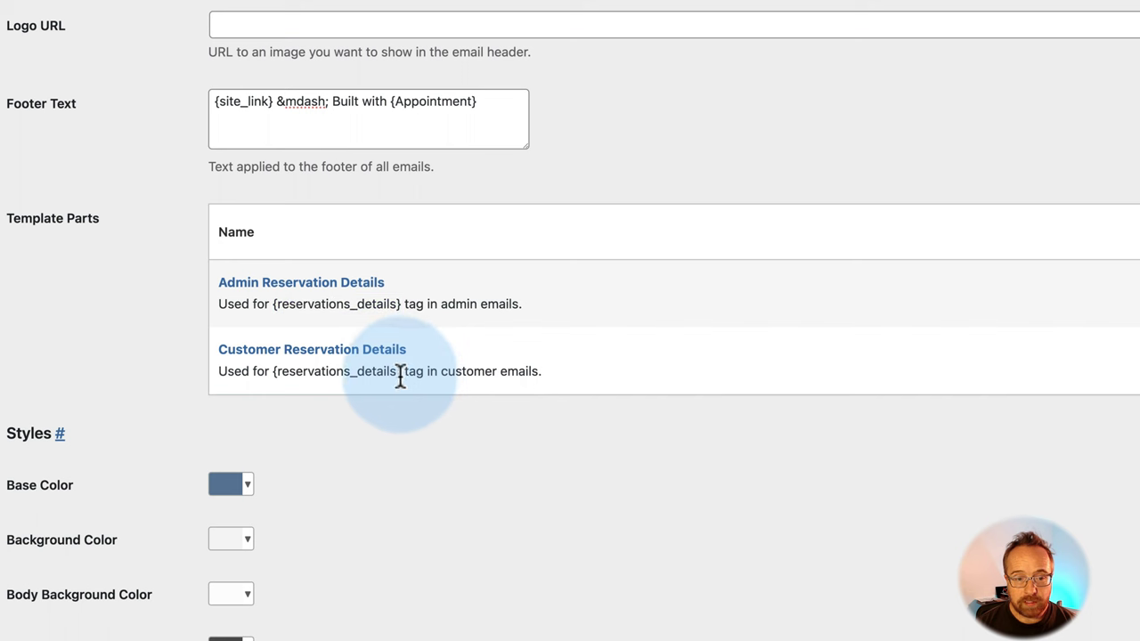
left_click_drag(400, 377, 282, 373)
left_click(299, 349)
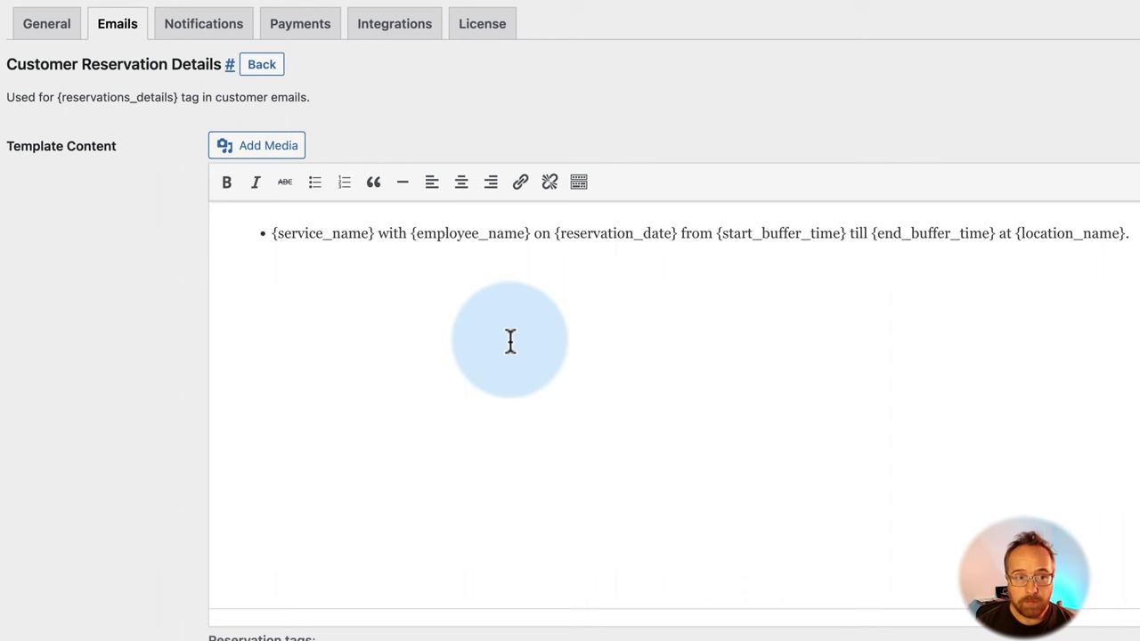
- Return to the email settings overview and examine the Logo URL field, the template parts and the email color styles
left_click(129, 36)
scroll(161, 409, "down", 5)
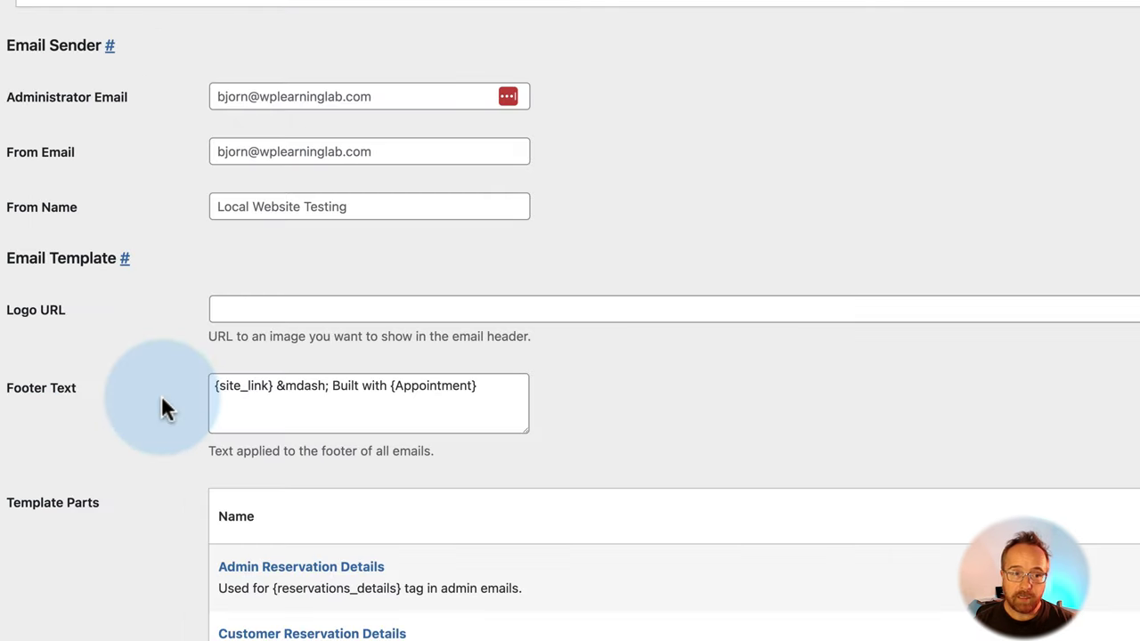
scroll(162, 399, "down", 3)
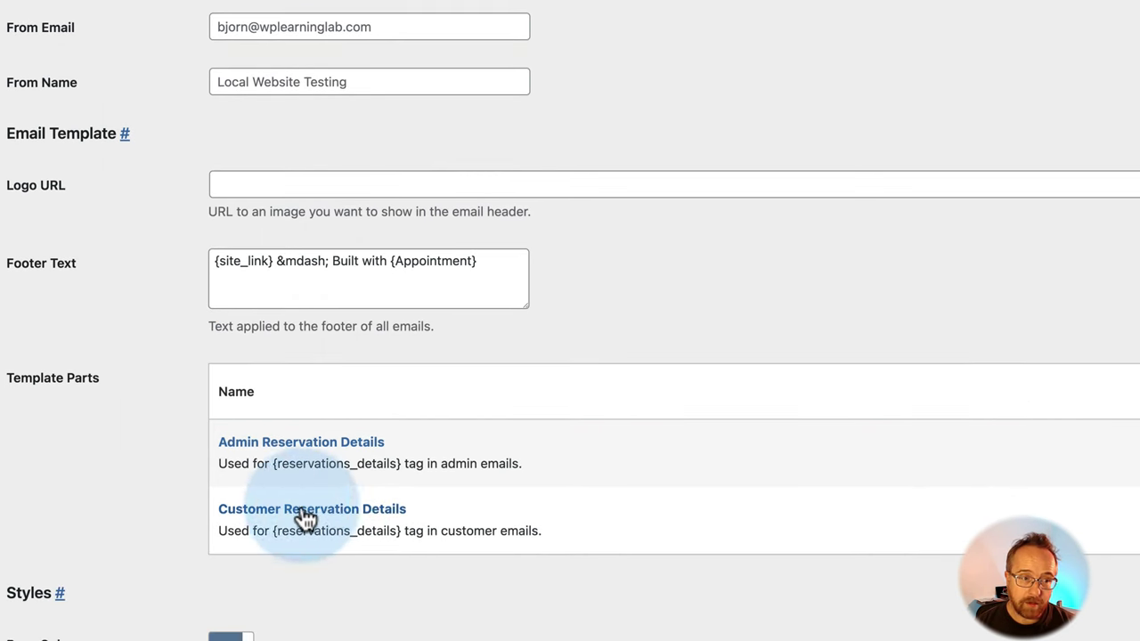
left_click(233, 183)
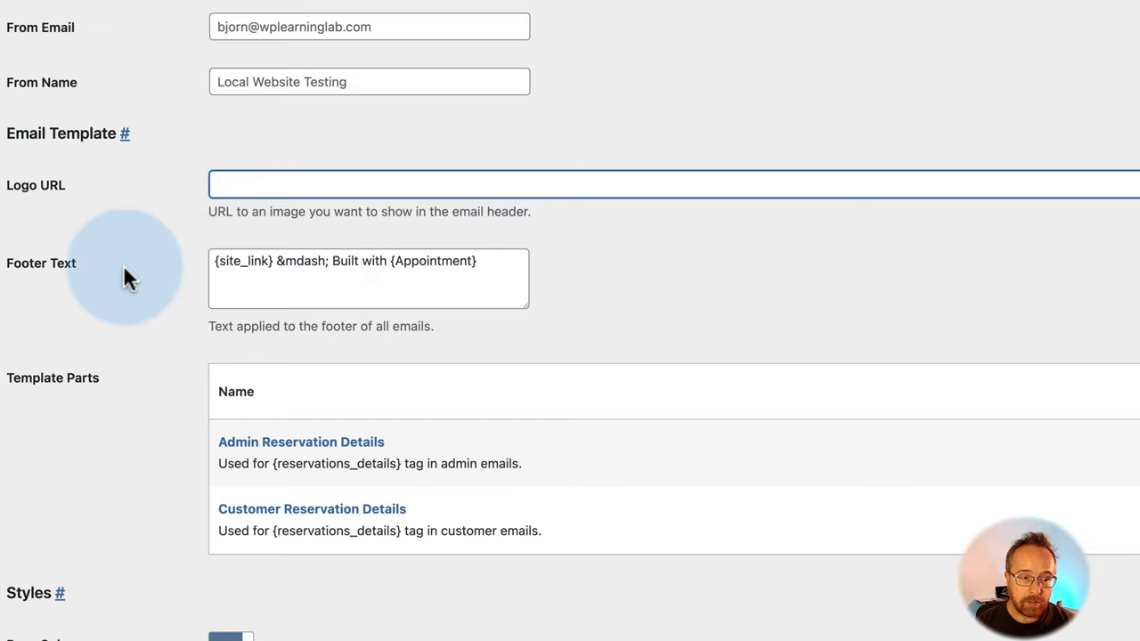
scroll(123, 265, "down", 4)
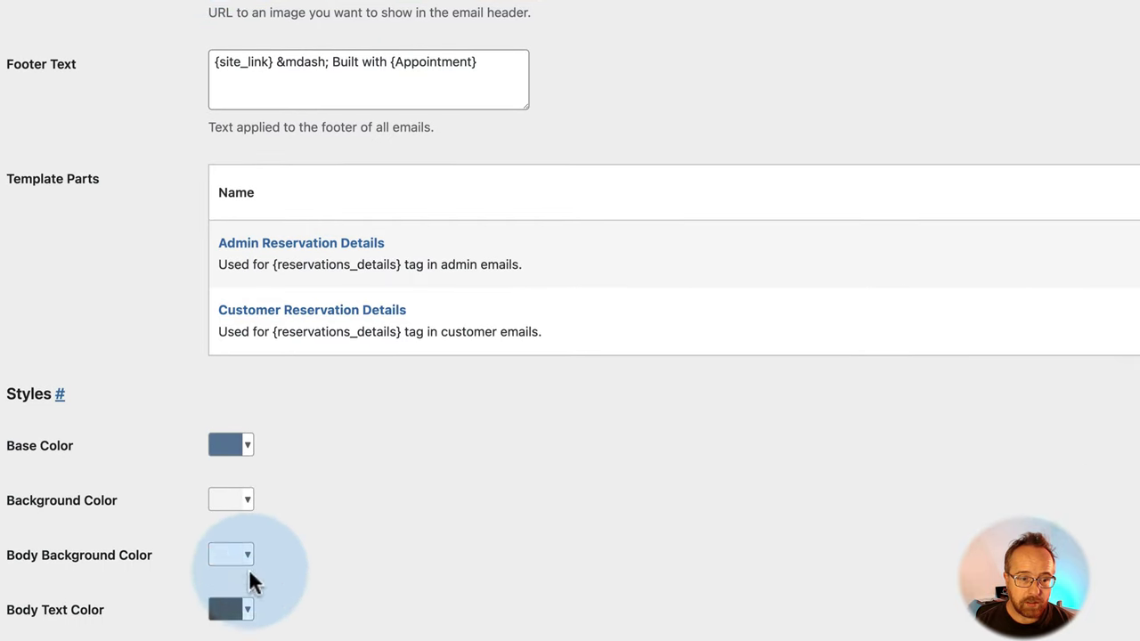
scroll(132, 357, "up", 15)
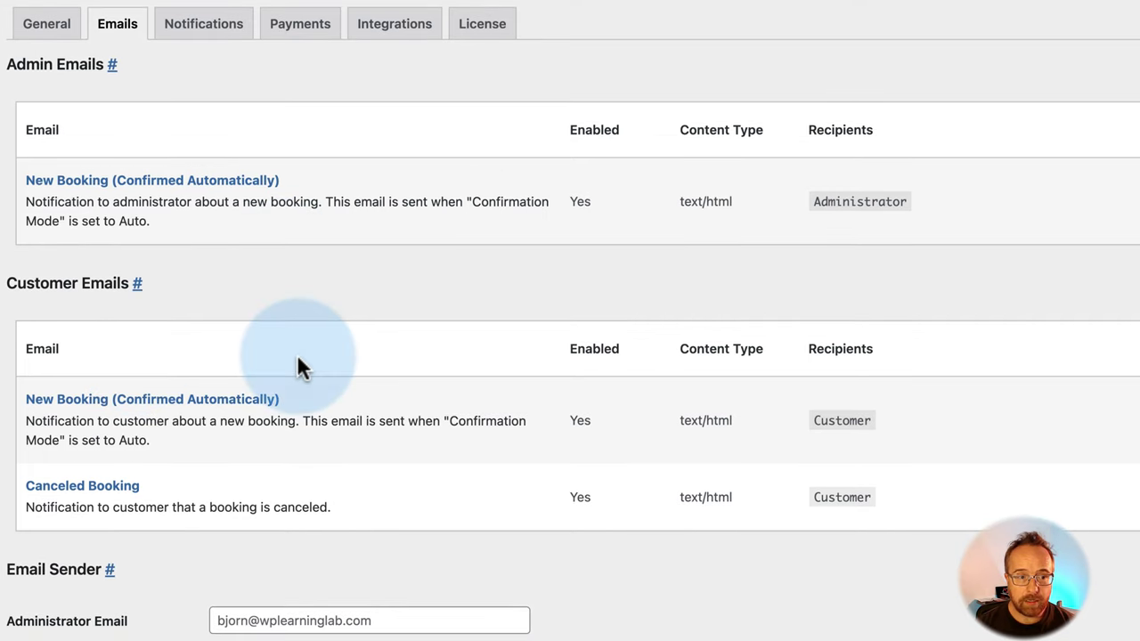
- Open the notification settings and examine the sender email, sender name and SMS Sender options
left_click(200, 26)
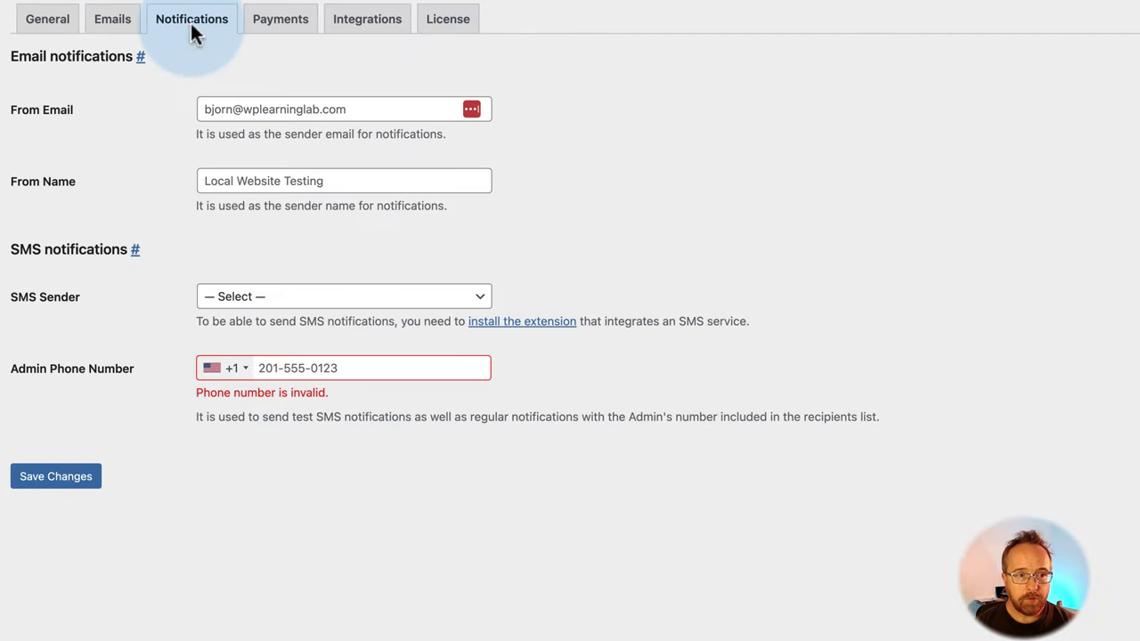
left_click(267, 109)
left_click(201, 181)
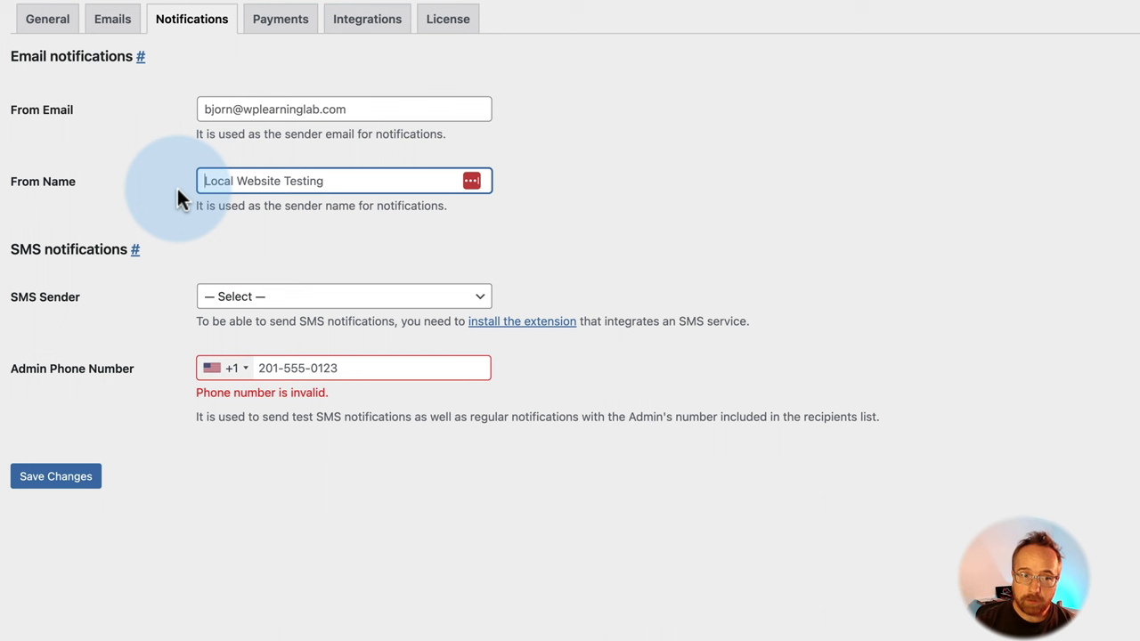
left_click(237, 109)
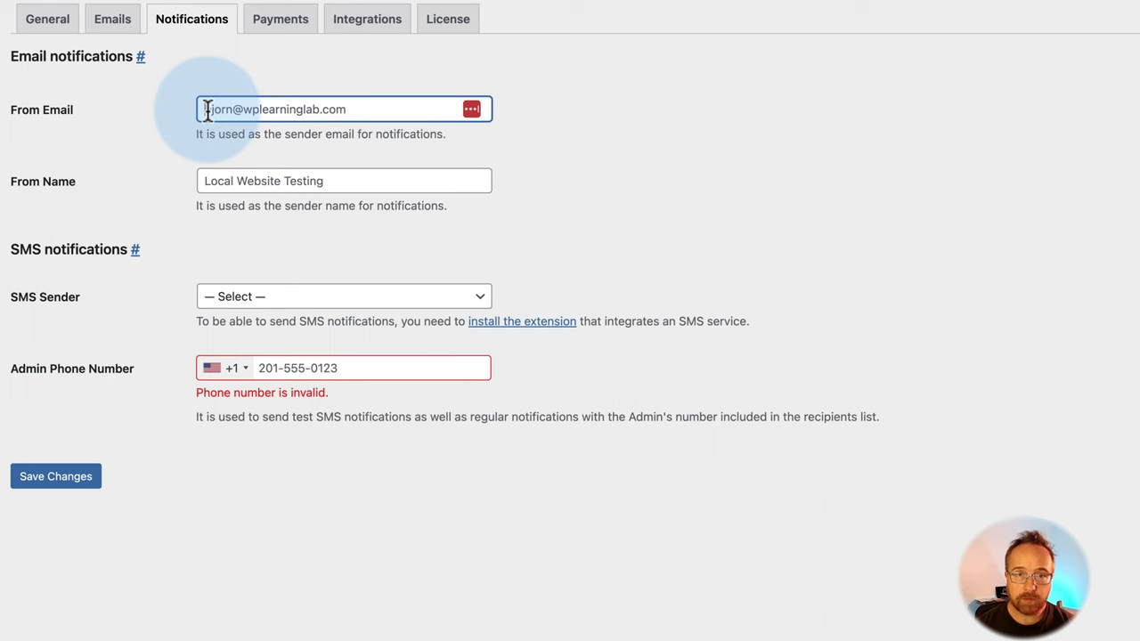
left_click(204, 303)
left_click(7, 306)
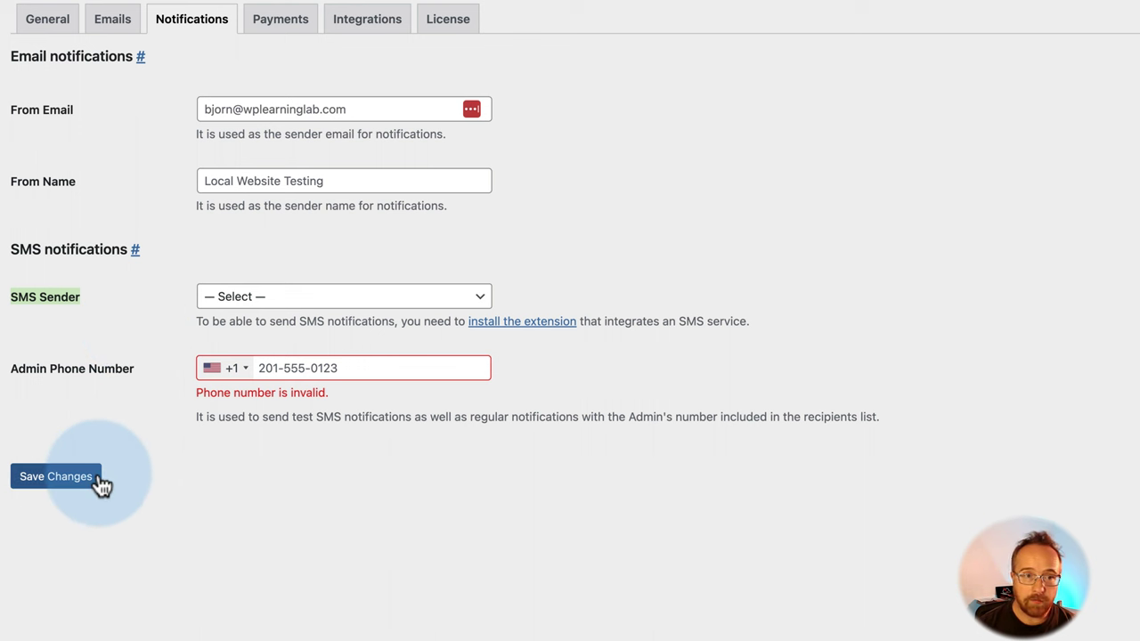
- Open the payment settings and examine the Pay on-site, Direct Bank Transfer, Stripe and PayPal methods and the premium upgrade notes
left_click(277, 29)
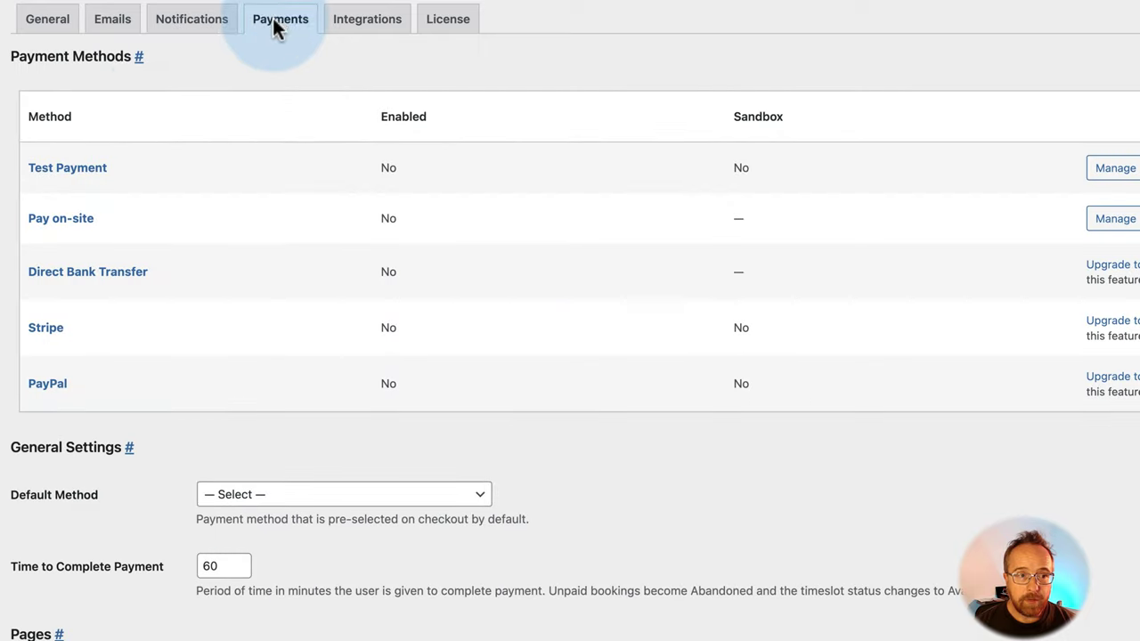
scroll(154, 97, "down", 1)
left_click_drag(349, 160, 19, 171)
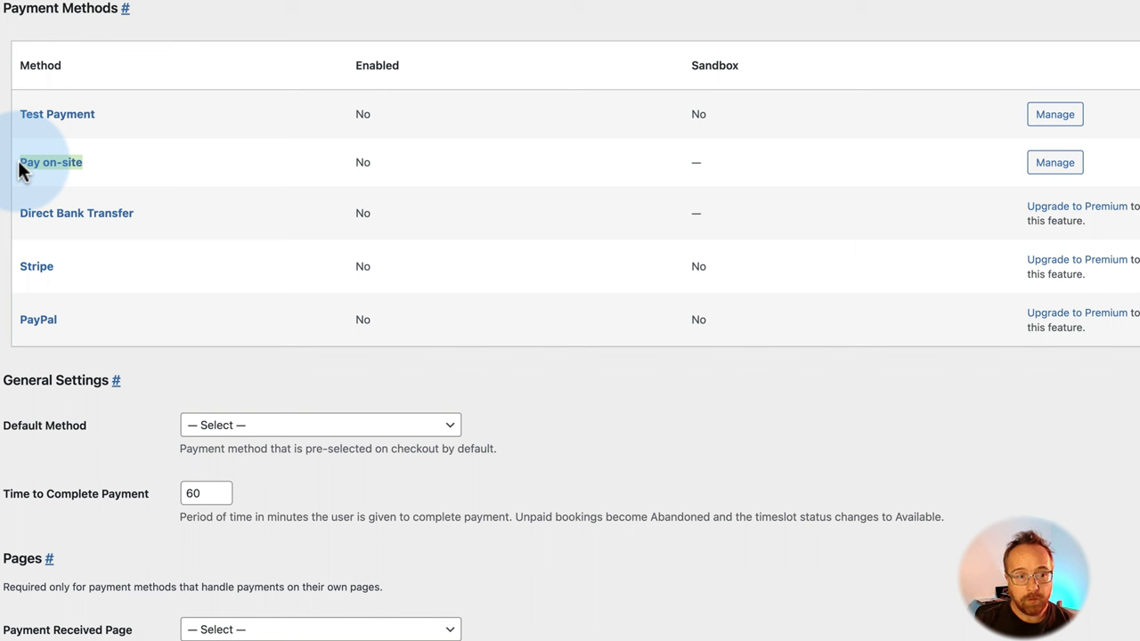
left_click_drag(19, 171, 20, 171)
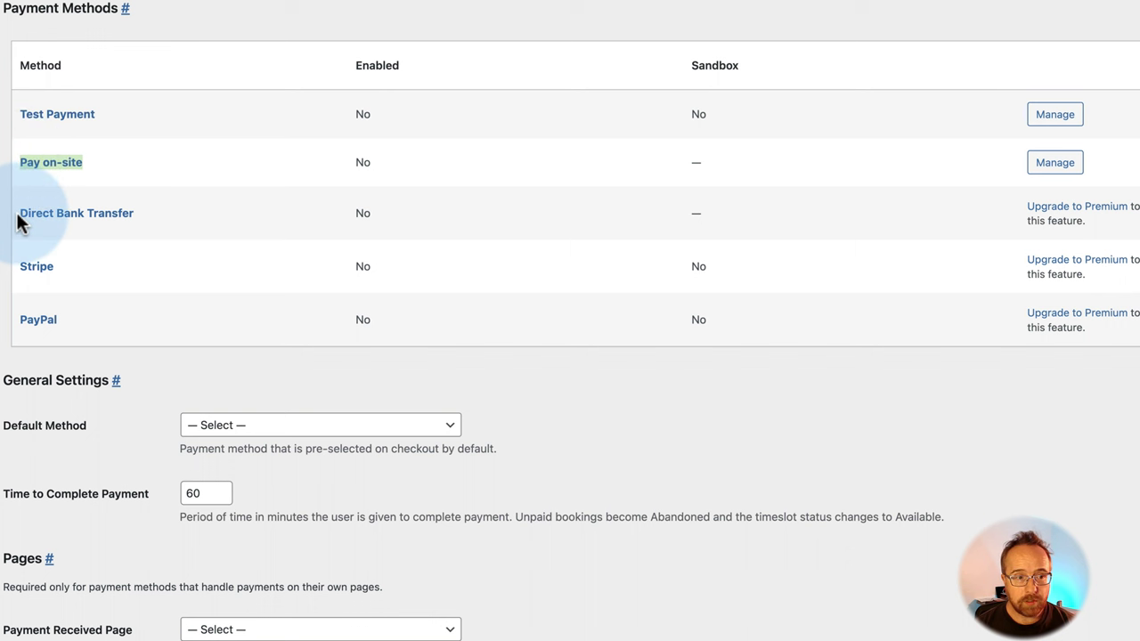
left_click_drag(21, 222, 127, 222)
left_click(74, 283)
left_click_drag(74, 283, 77, 326)
left_click(1133, 301)
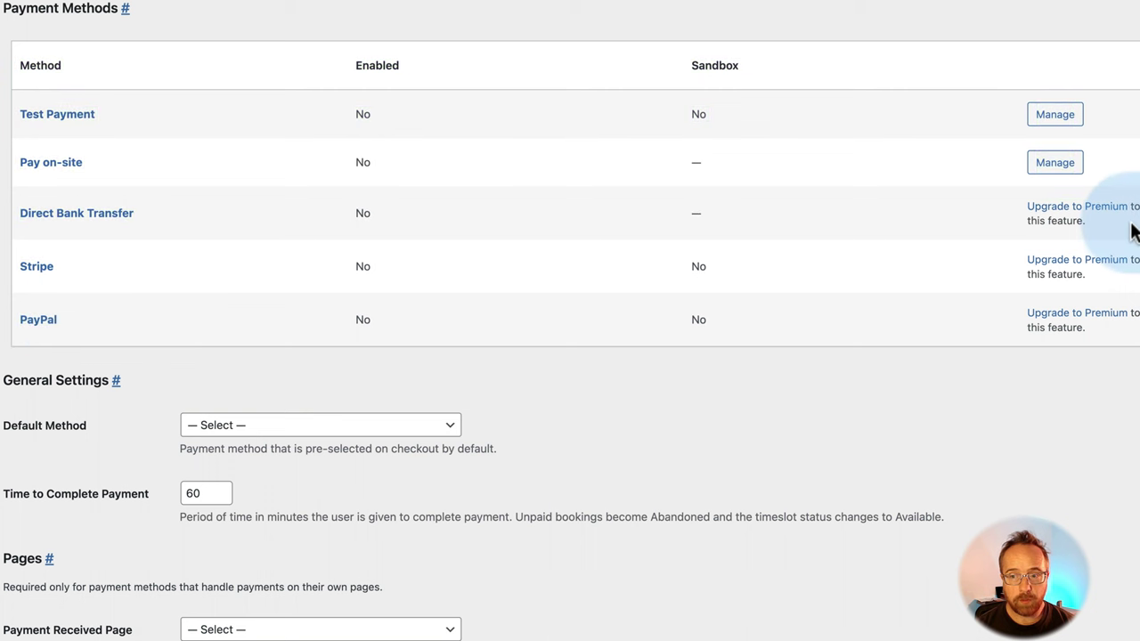
left_click_drag(1128, 210, 979, 213)
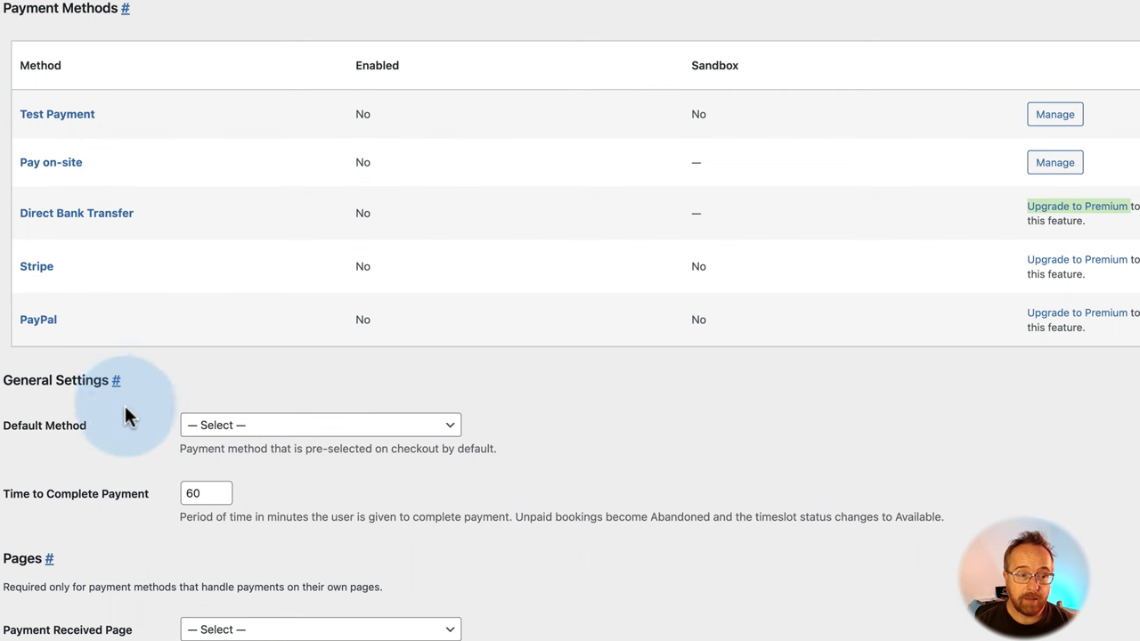
- Examine the Default Method option in the general payment settings
scroll(125, 414, "down", 1)
left_click(133, 334)
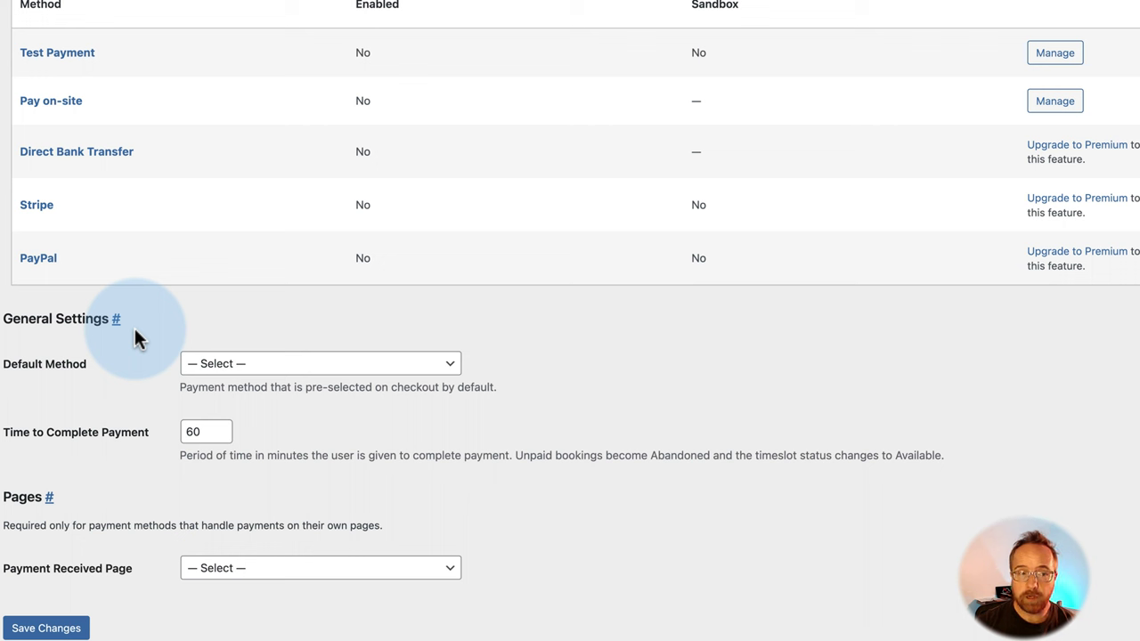
key("Tab")
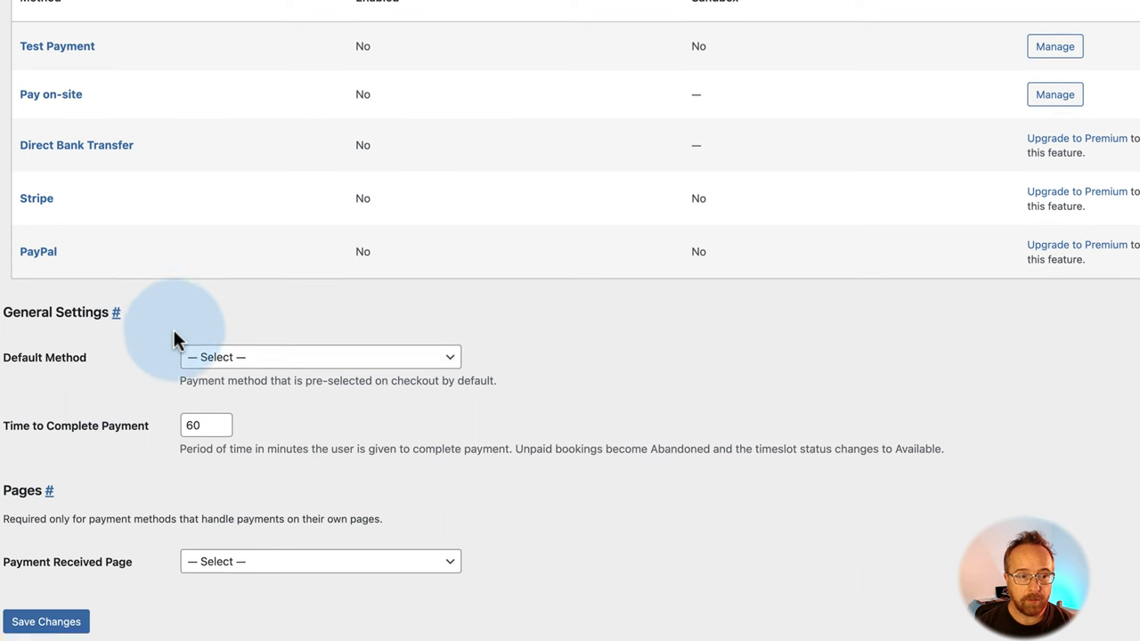
- Enable the Pay on-site payment method and save the change
scroll(623, 276, "up", 1)
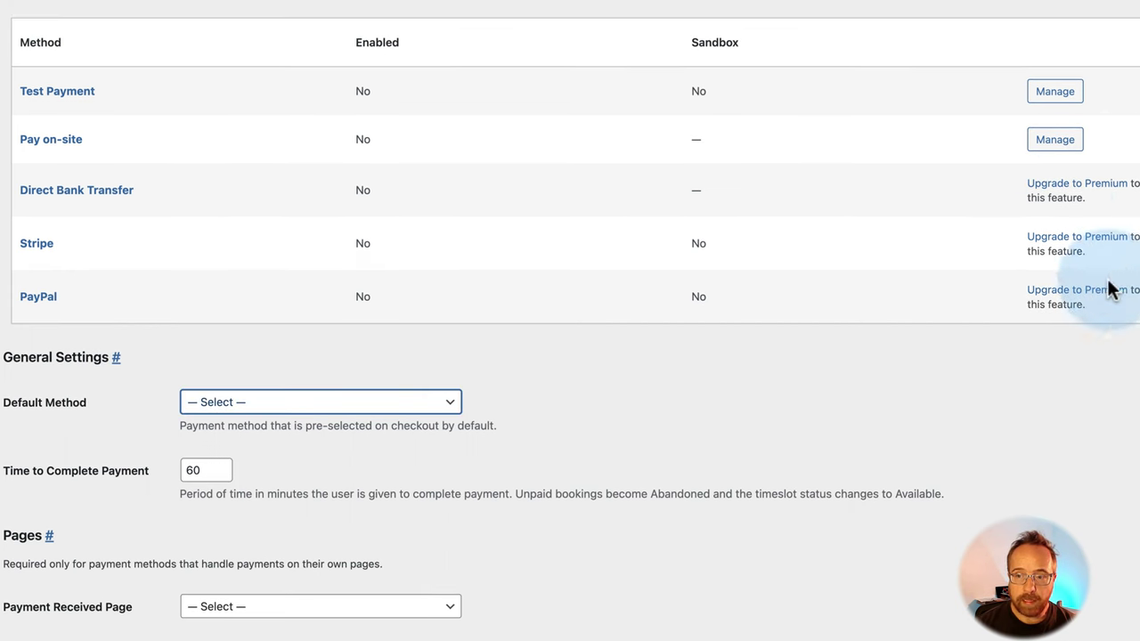
left_click(1066, 144)
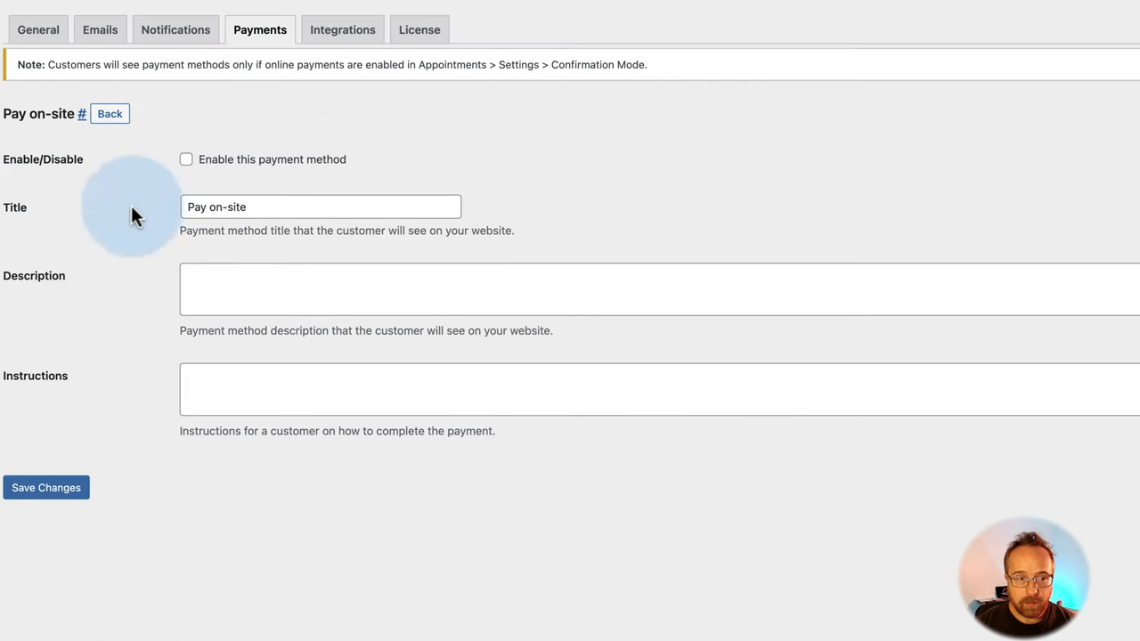
triple_click(222, 207)
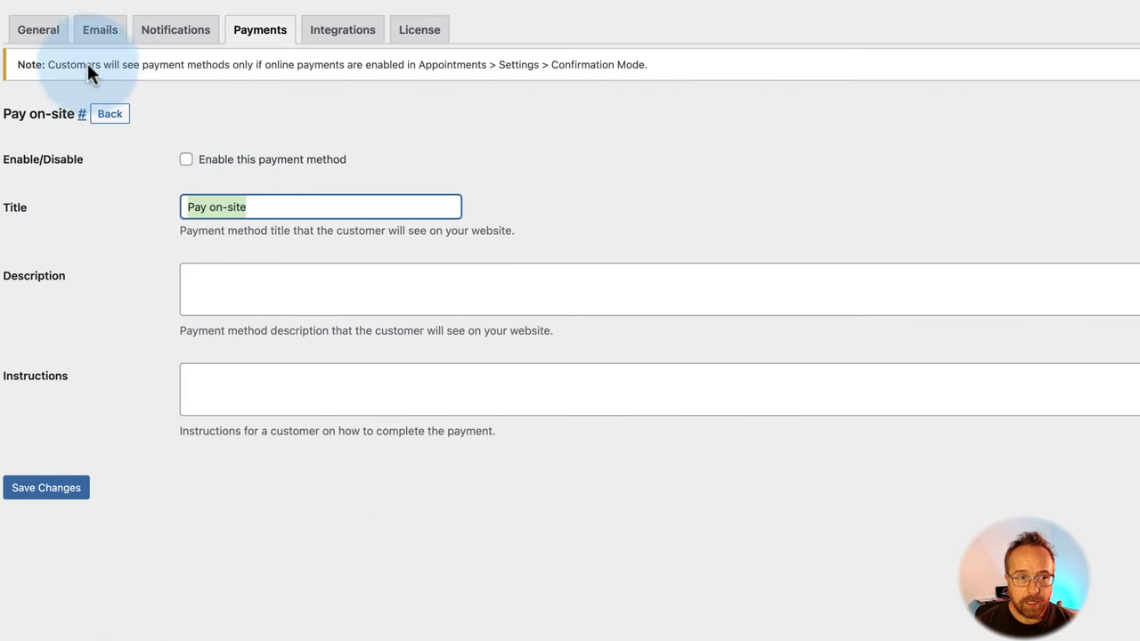
left_click(186, 161)
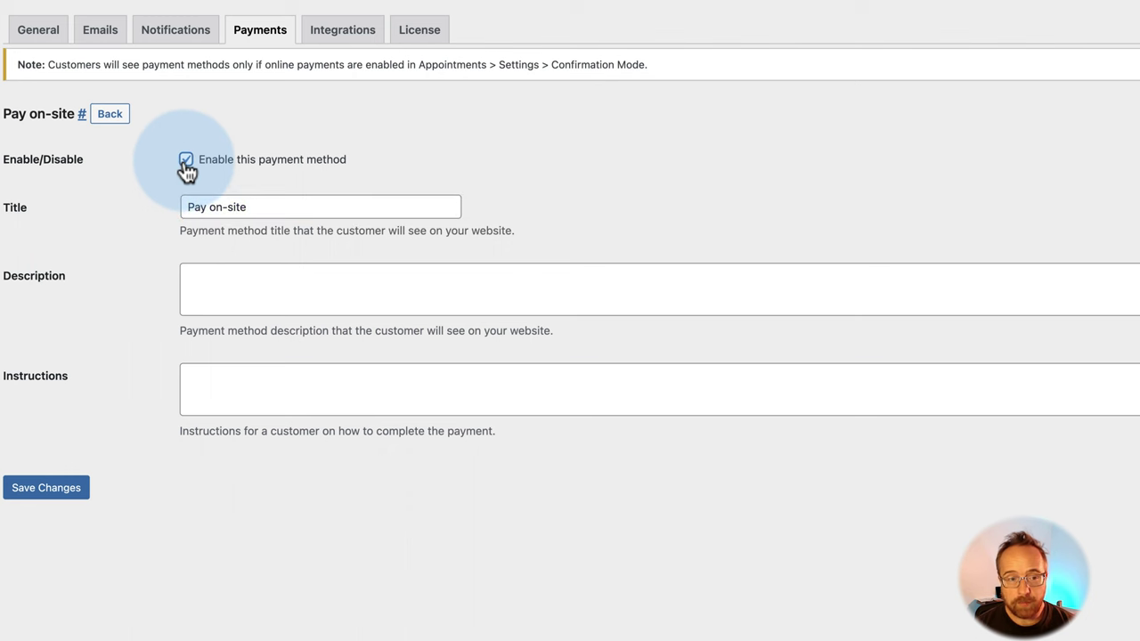
left_click(46, 489)
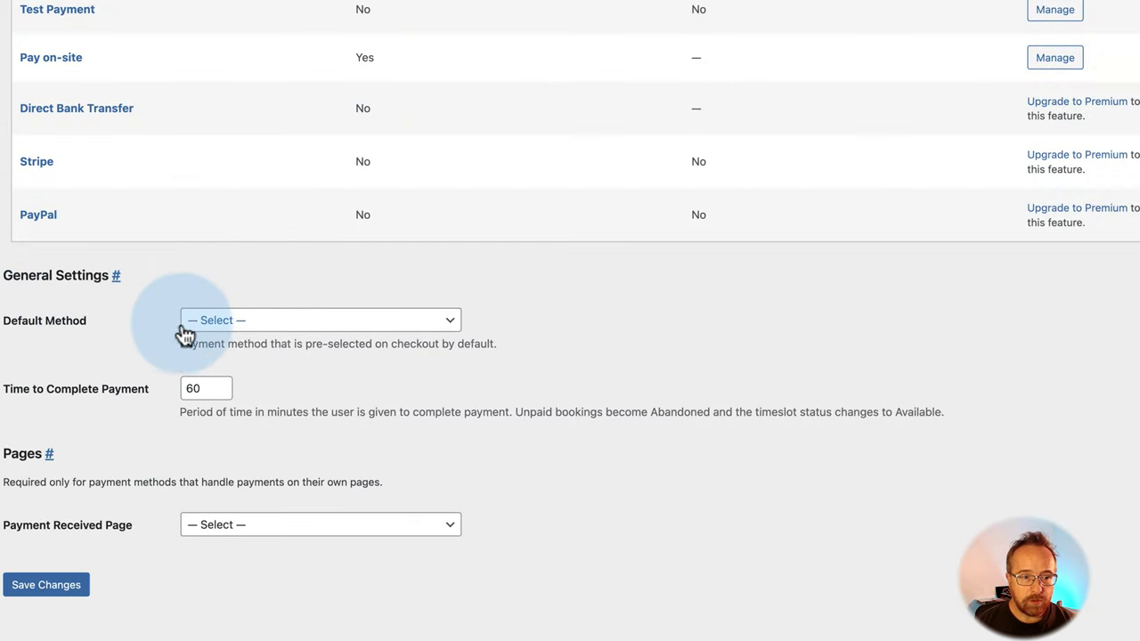
- Set the default payment method to Pay on-site and the time to complete payment to 180 minutes
left_click(191, 326)
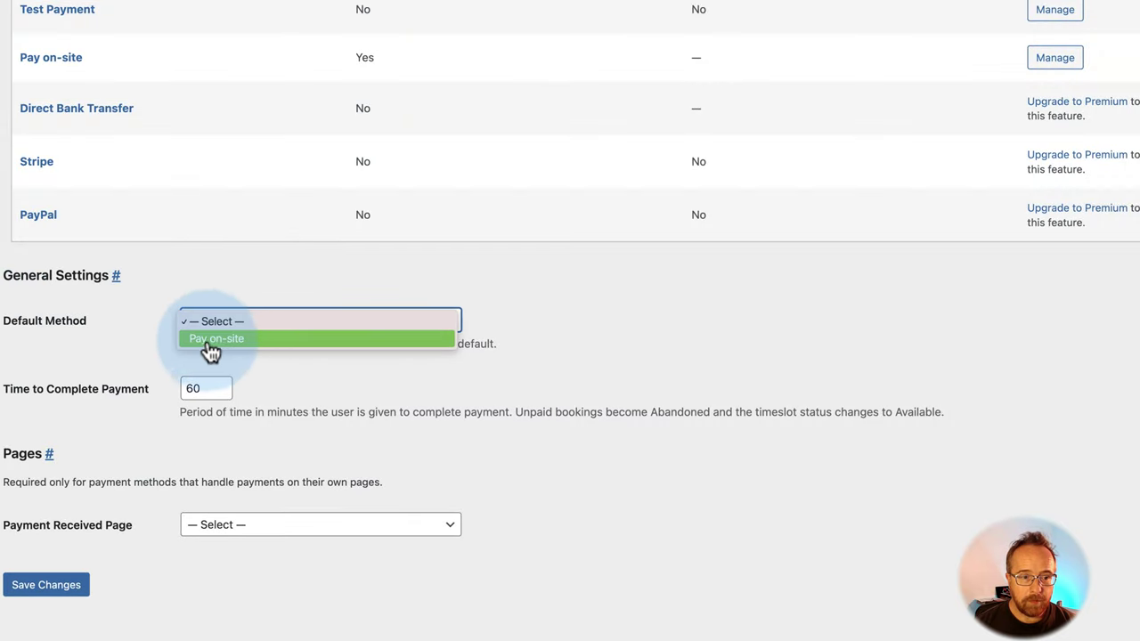
left_click(218, 341)
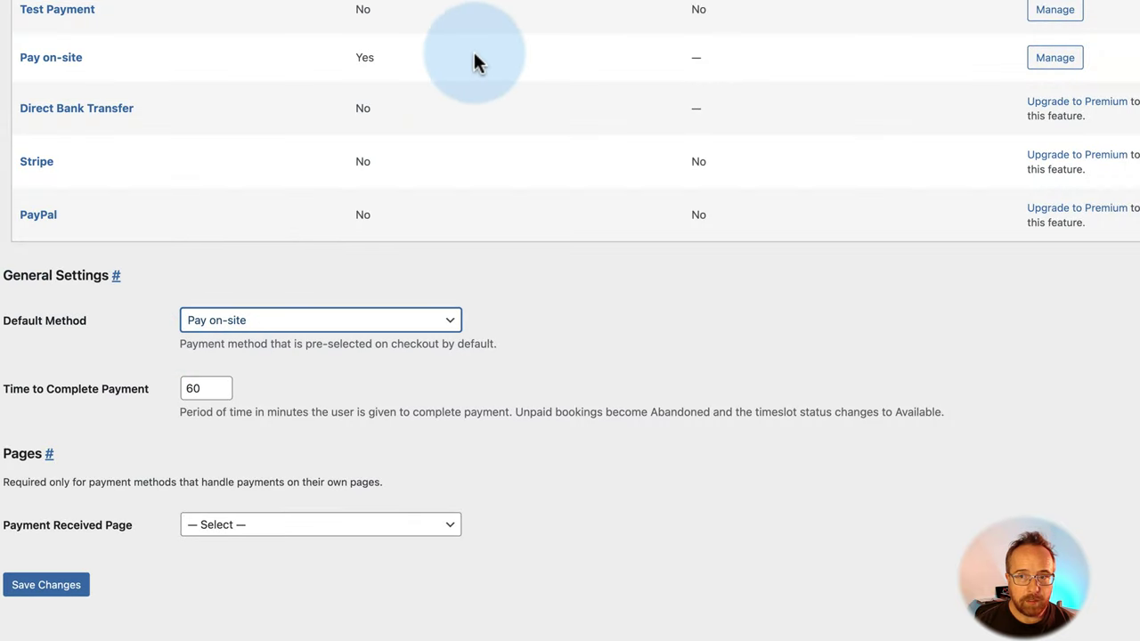
scroll(137, 294, "up", 2)
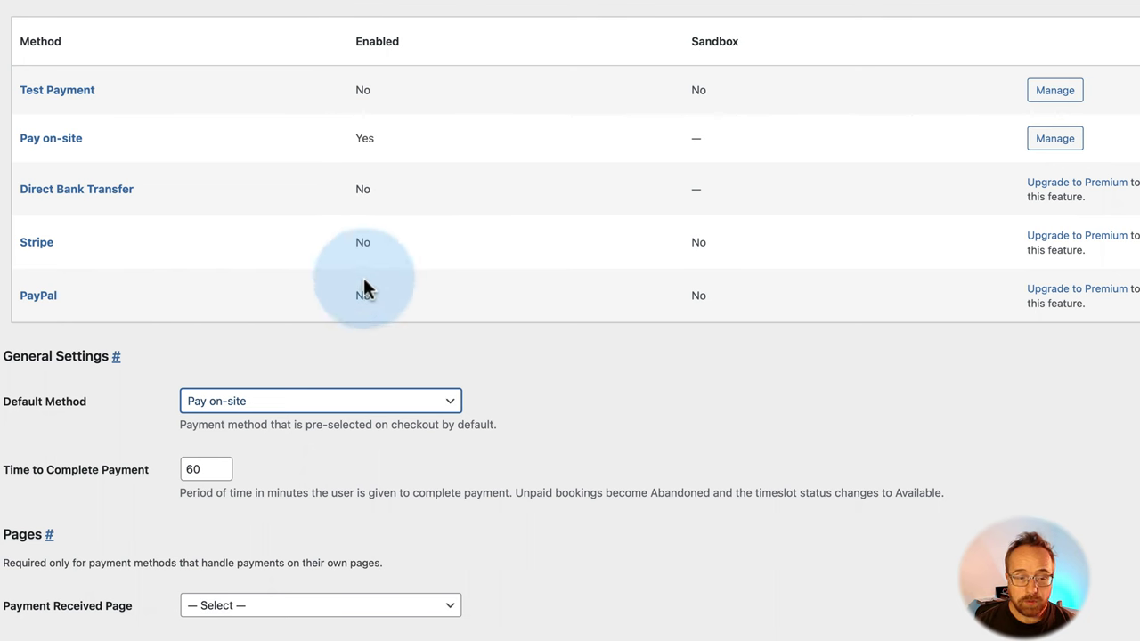
scroll(182, 328, "down", 3)
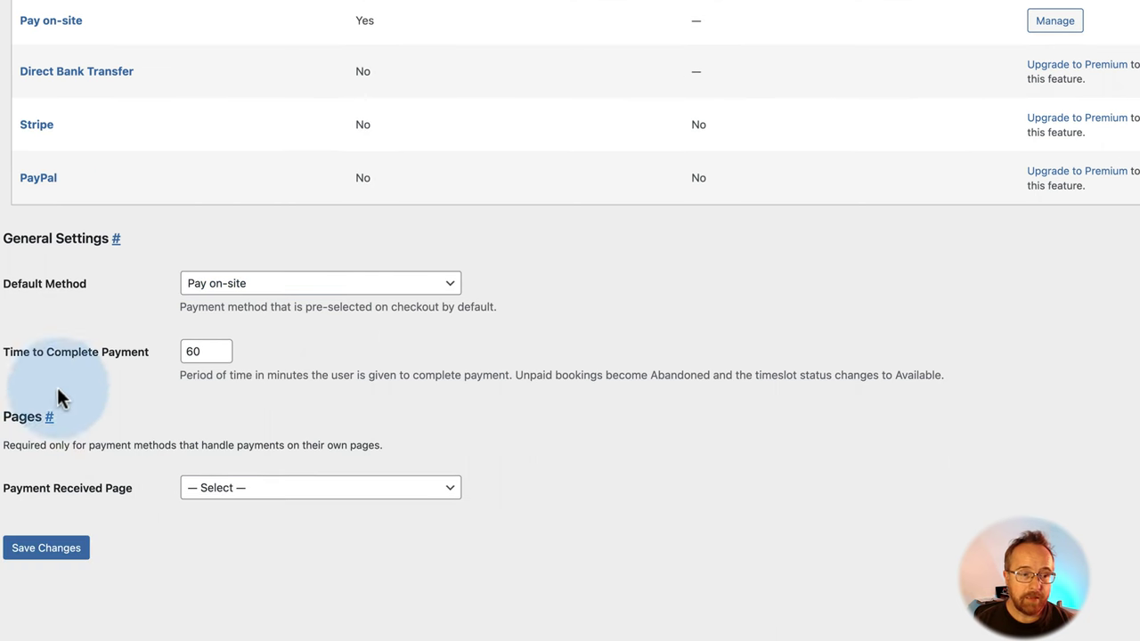
double_click(192, 354)
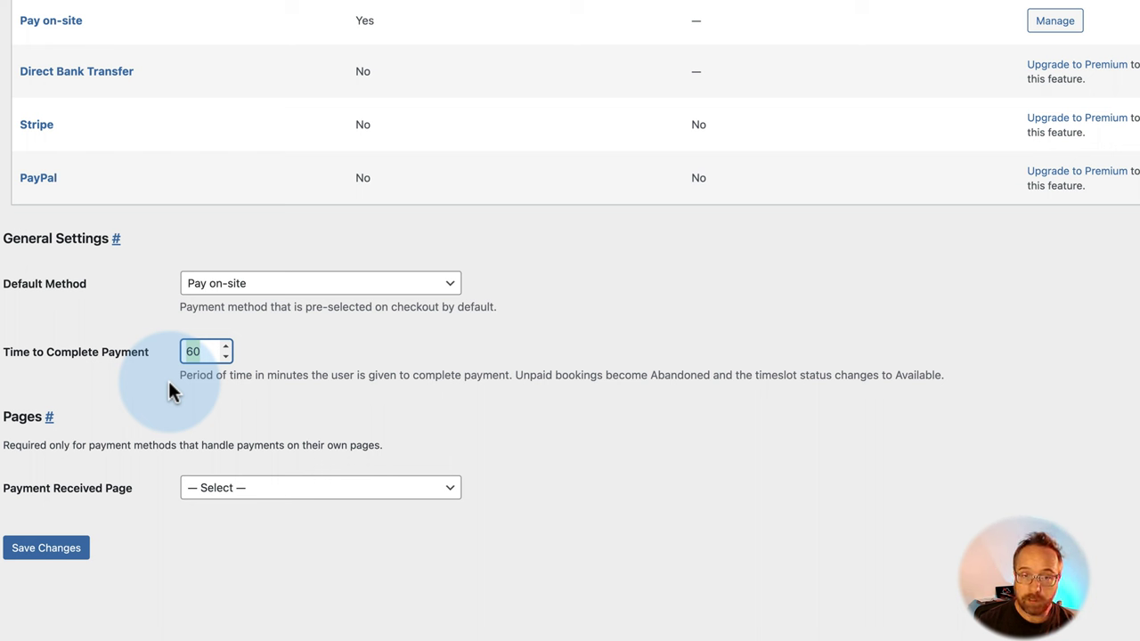
type("60")
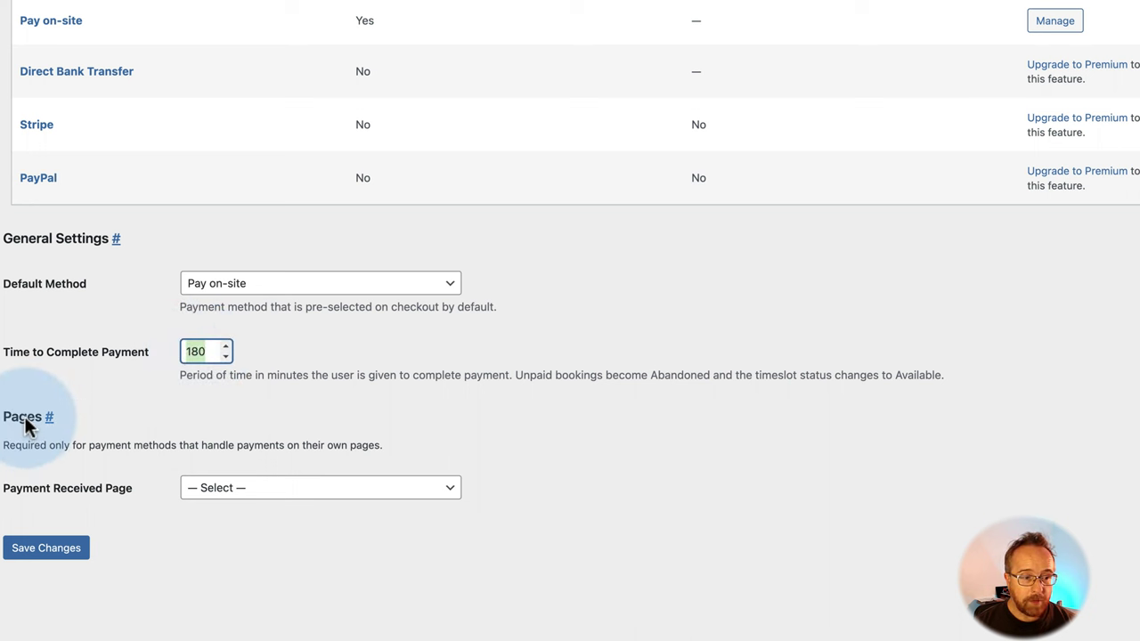
- Check which pages can be chosen as the Payment Received Page, without picking one
left_click(228, 495)
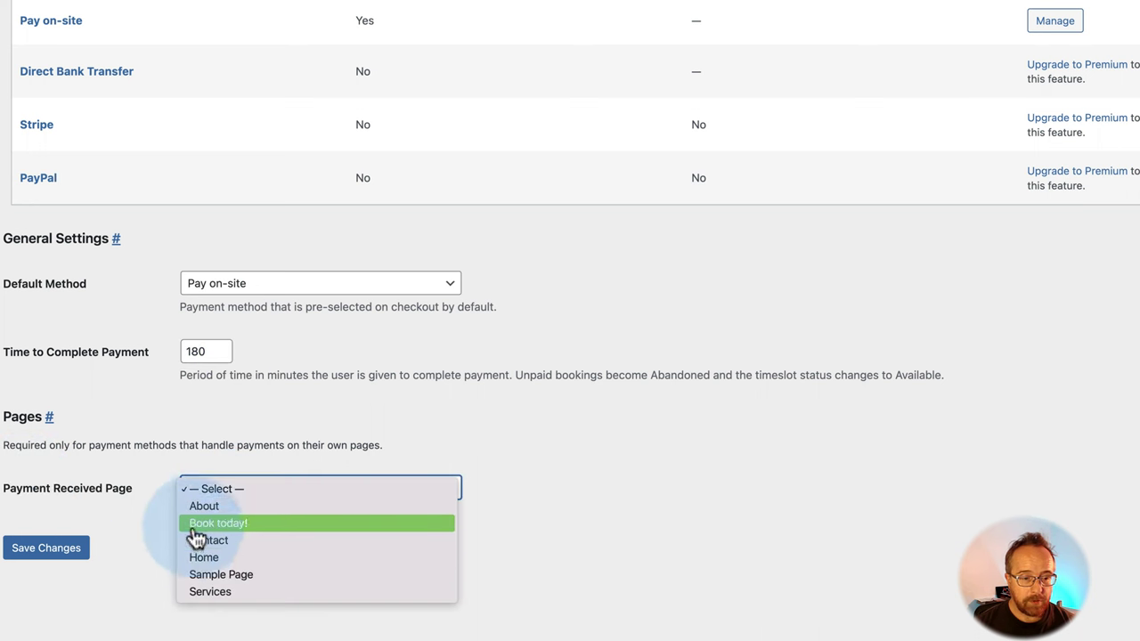
left_click(93, 556)
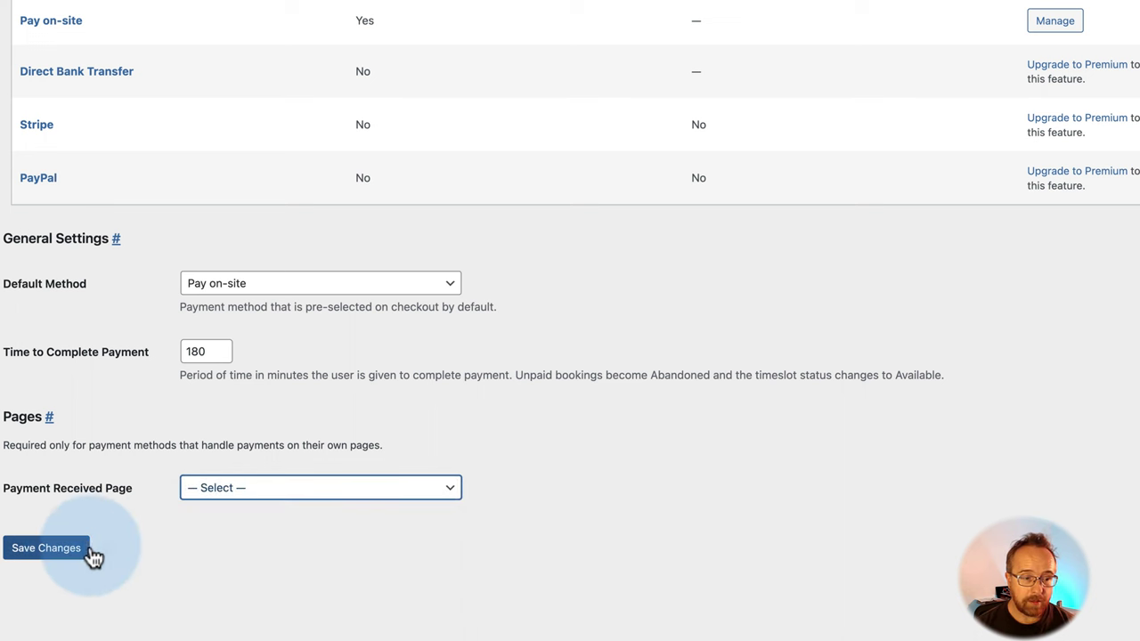
- Save the payment settings and review the Google Calendar Sync option in the integrations settings
left_click(94, 556)
left_click(367, 45)
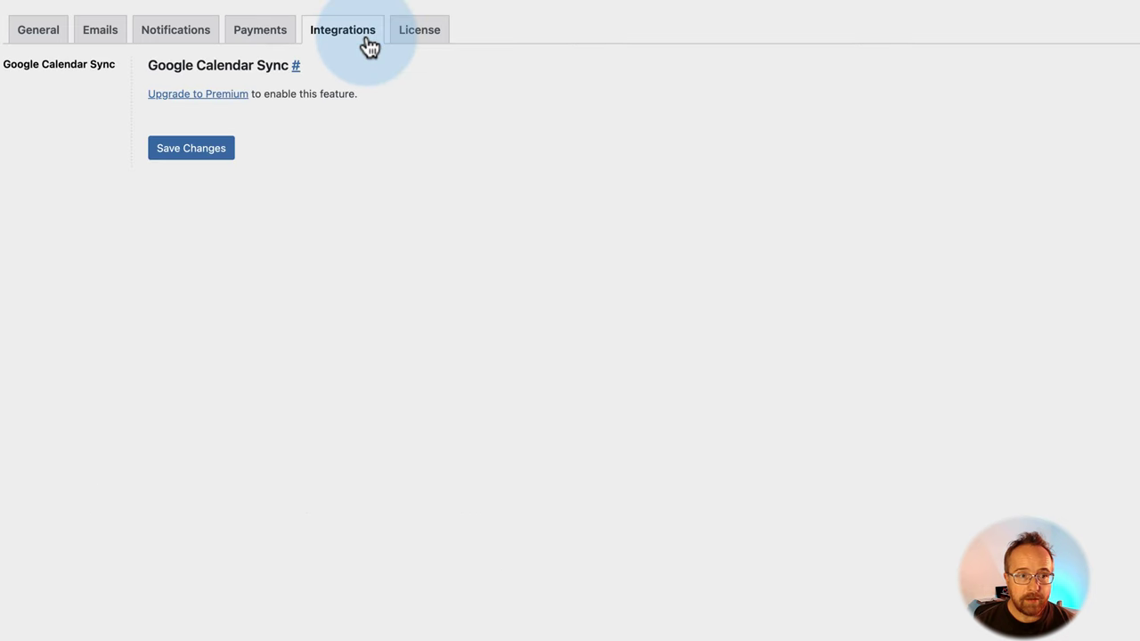
left_click_drag(3, 66, 151, 116)
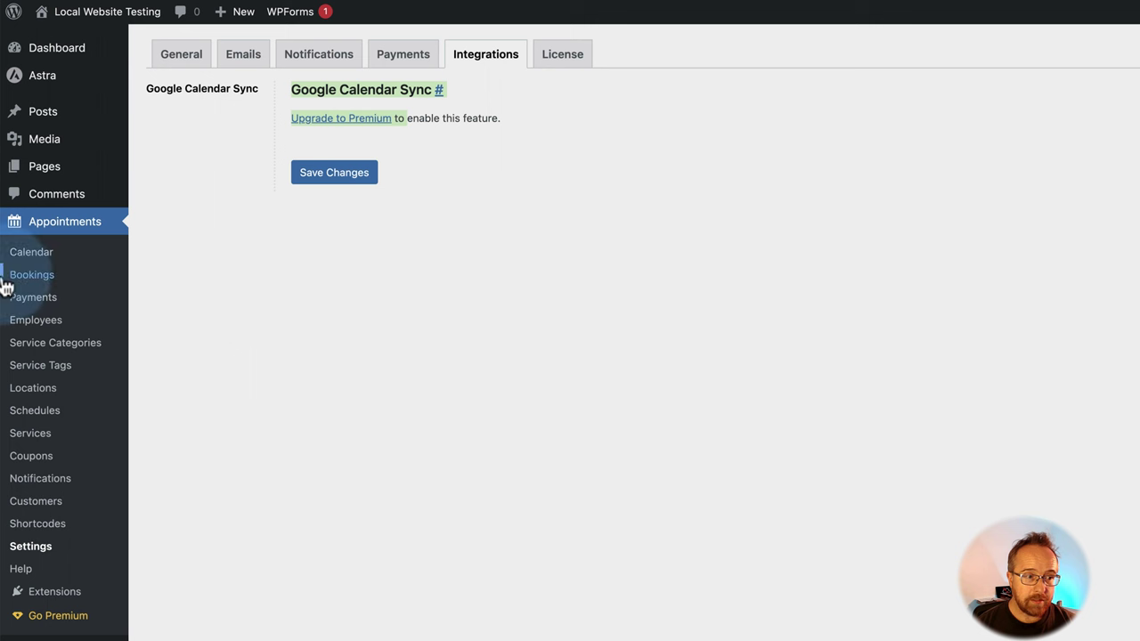
- Open the employees list and look over the blank form for adding a new employee
left_click(35, 323)
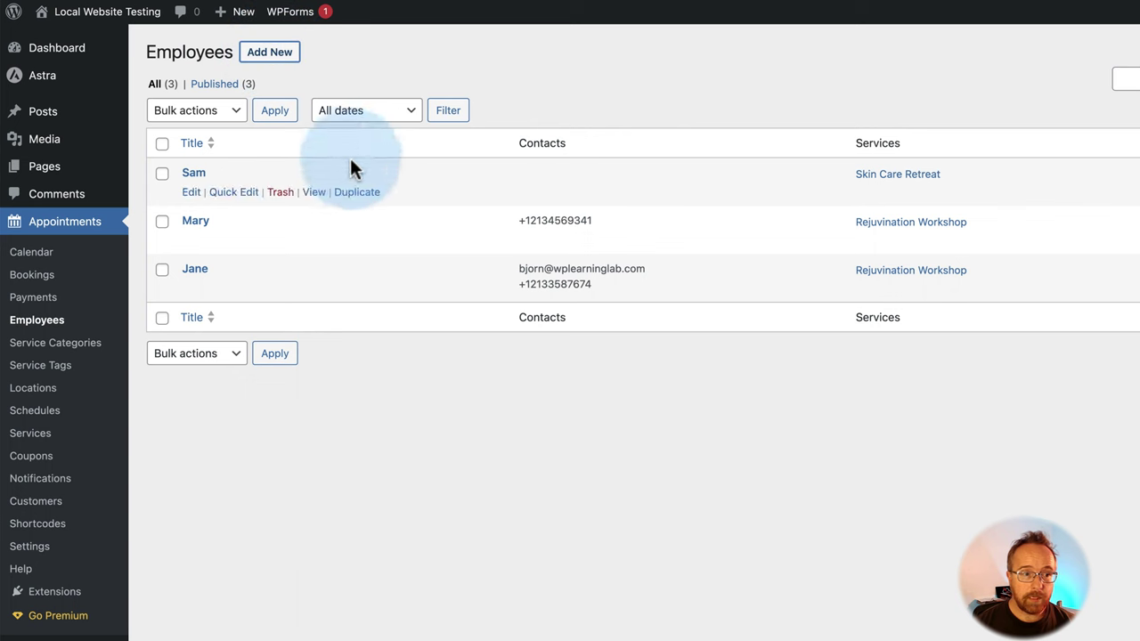
mouse_move(214, 224)
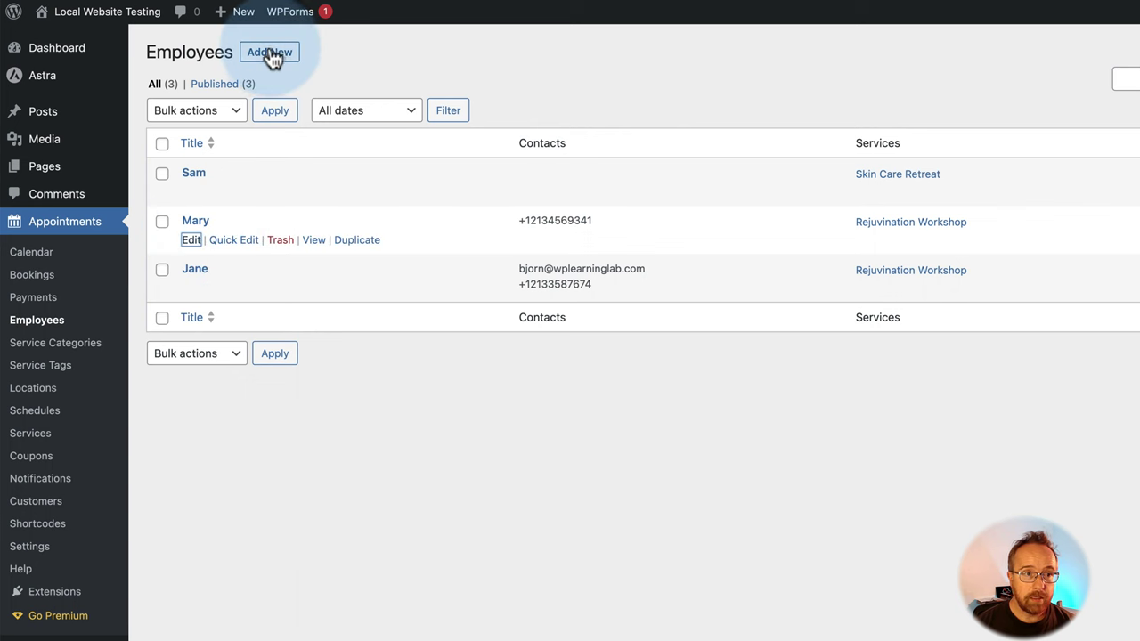
left_click(234, 11)
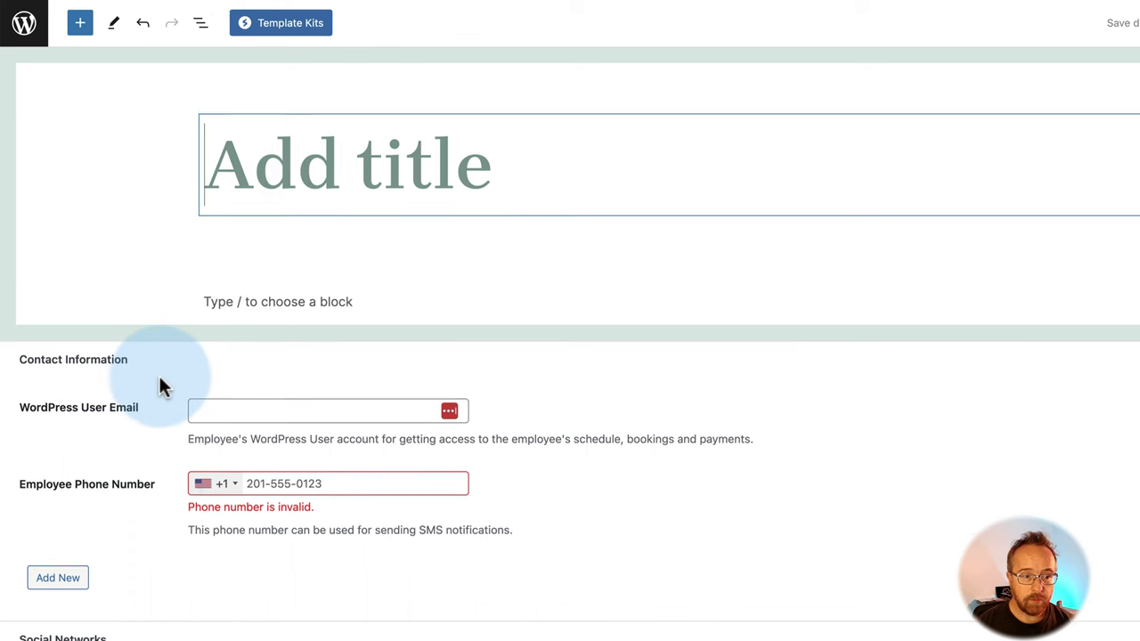
scroll(158, 376, "down", 3)
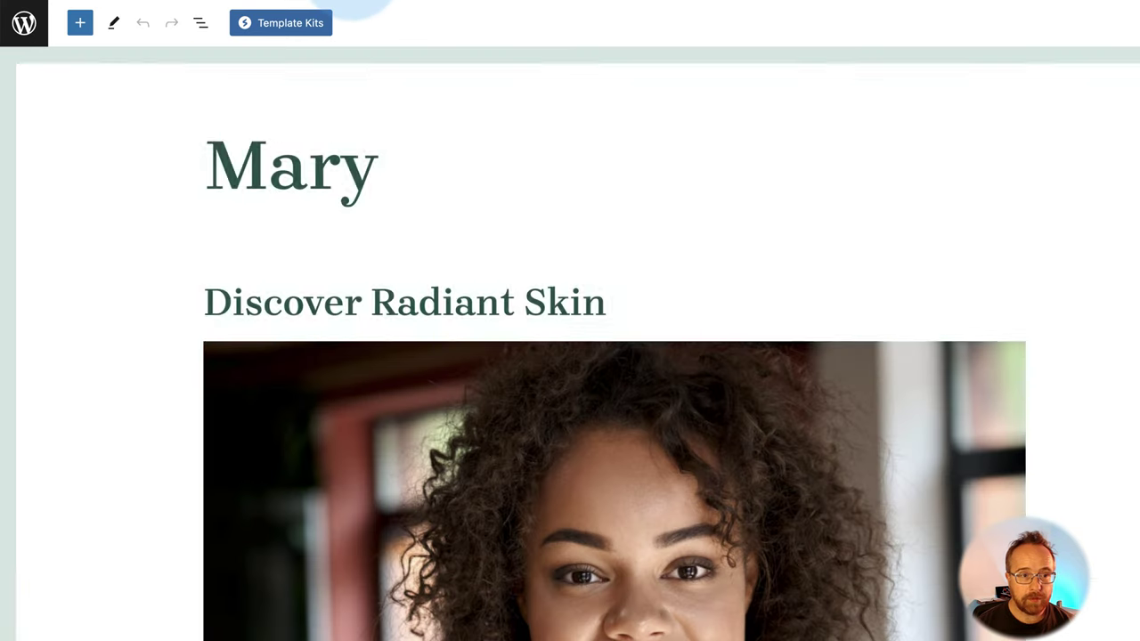
- Examine the title and heading of the existing employee's page and the blocks that can be inserted below the heading
scroll(169, 229, "down", 1)
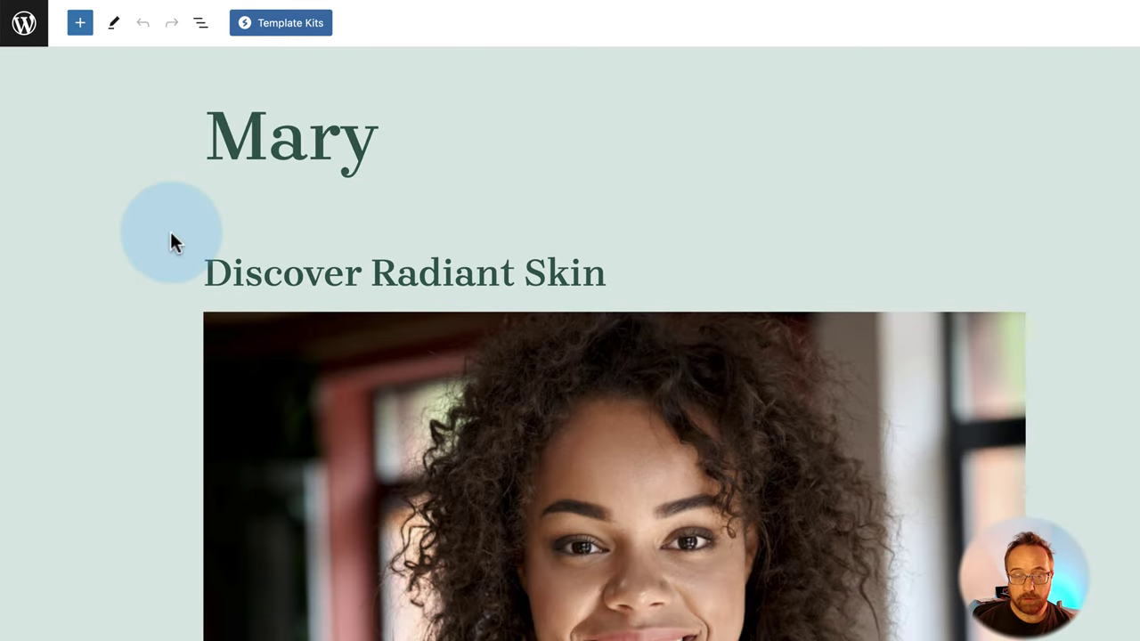
left_click(341, 159)
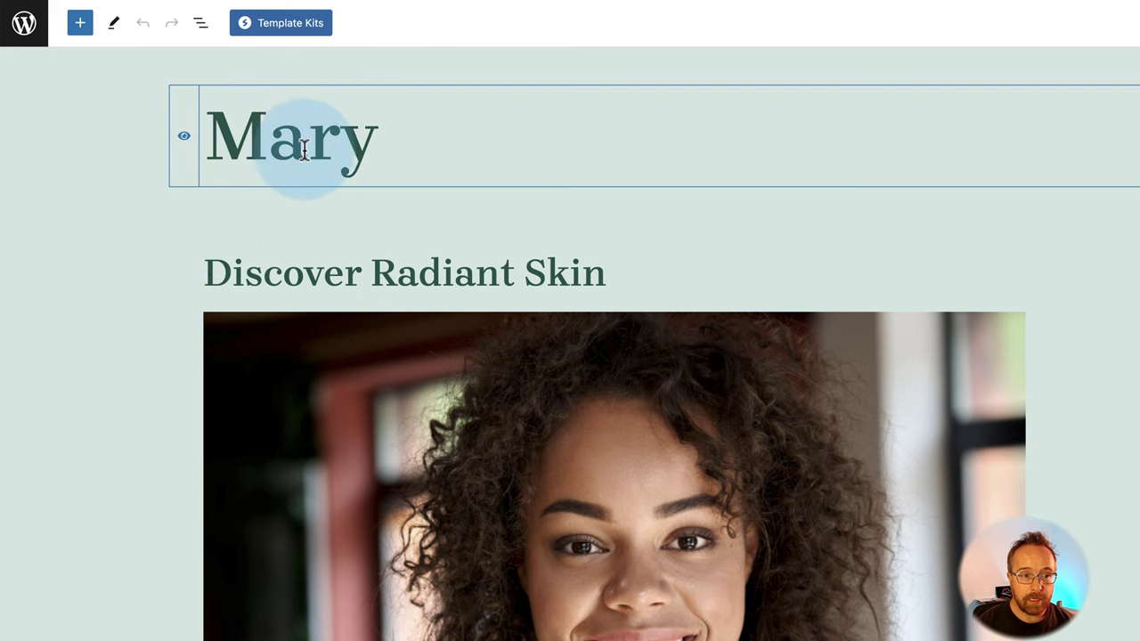
scroll(316, 164, "down", 3)
left_click(246, 132)
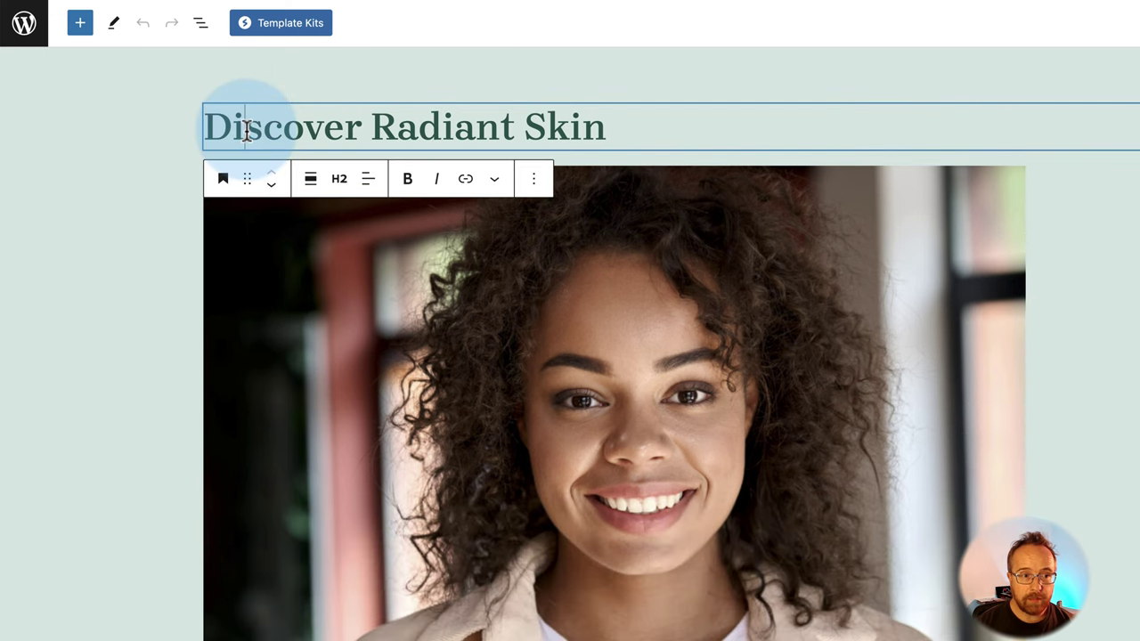
mouse_move(398, 176)
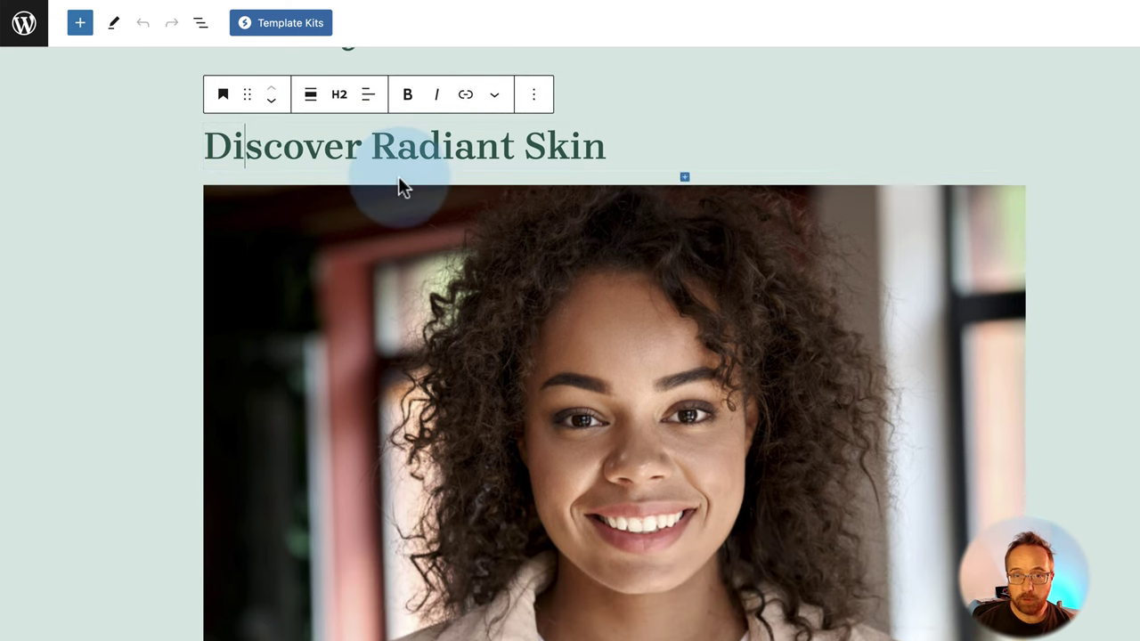
left_click(683, 176)
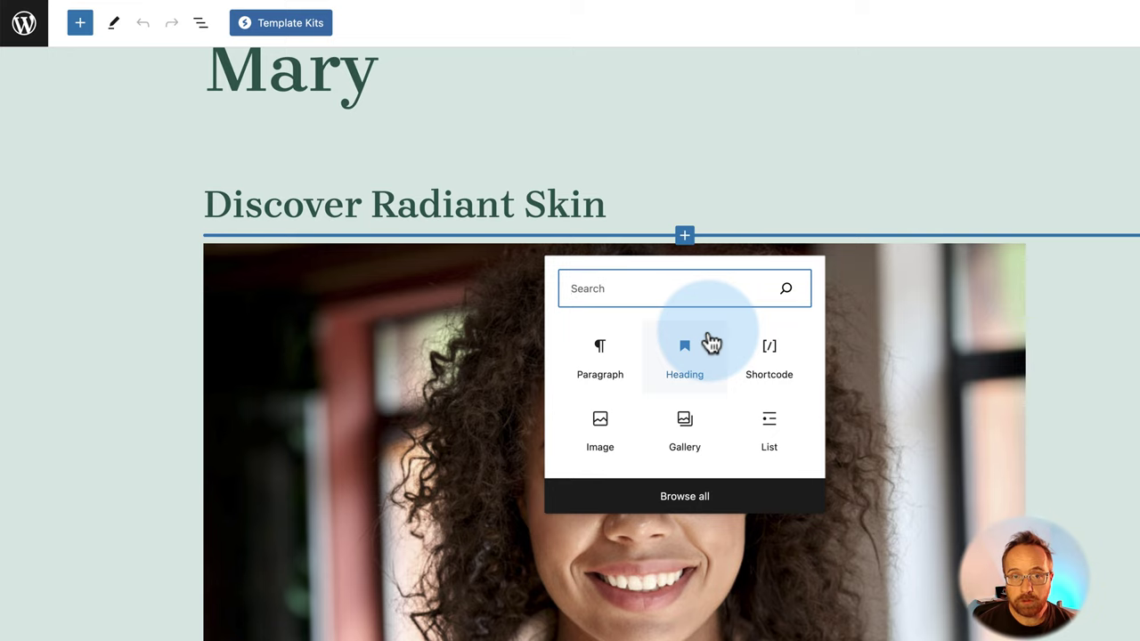
left_click(909, 341)
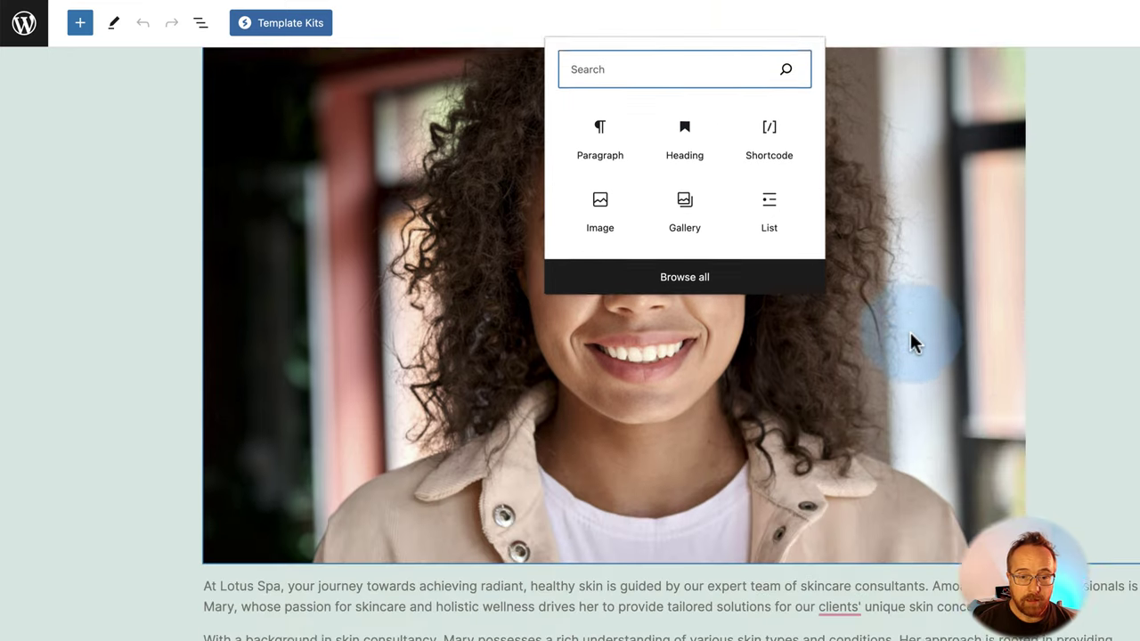
- Review the employee's biography and the appointment form shortcode at the end of the page content
scroll(588, 492, "down", 10)
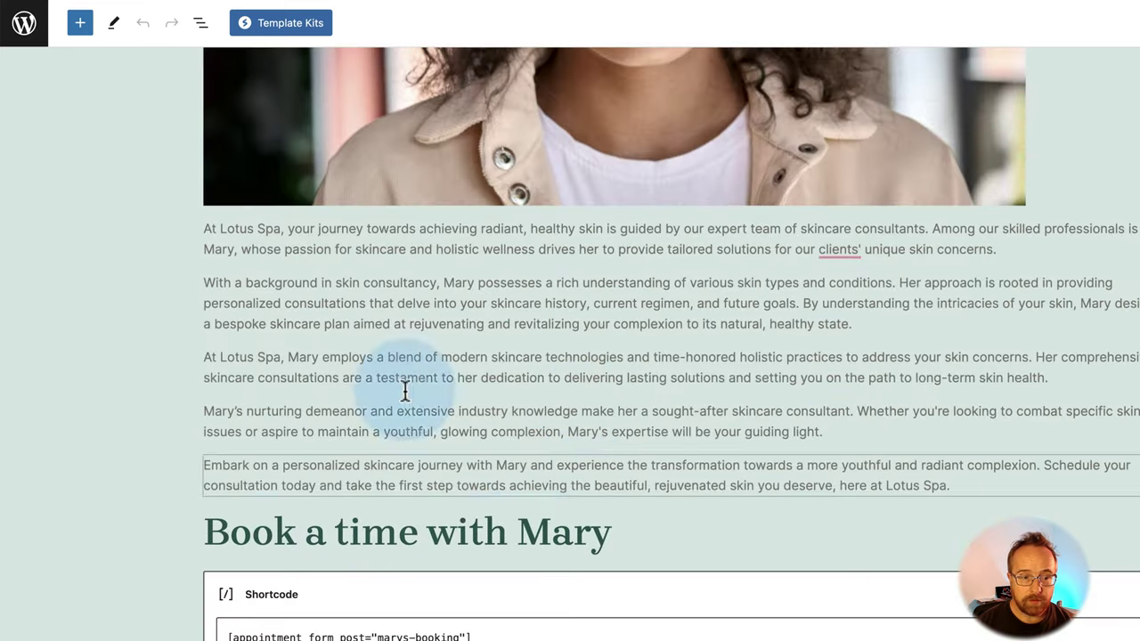
scroll(433, 415, "down", 1)
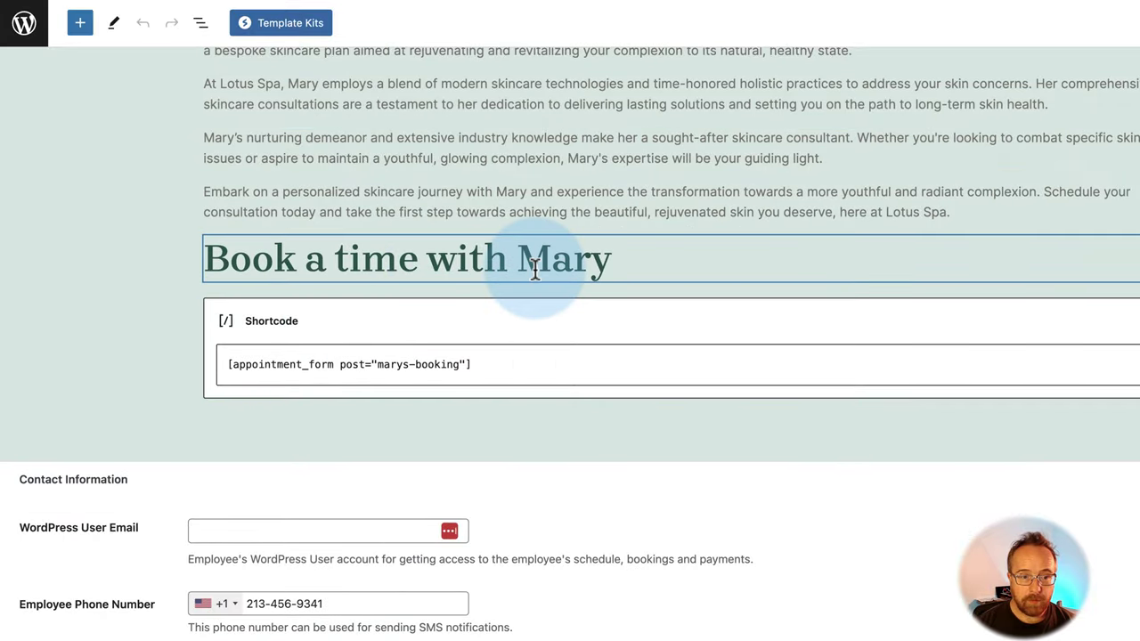
left_click(217, 356)
left_click_drag(460, 372, 227, 365)
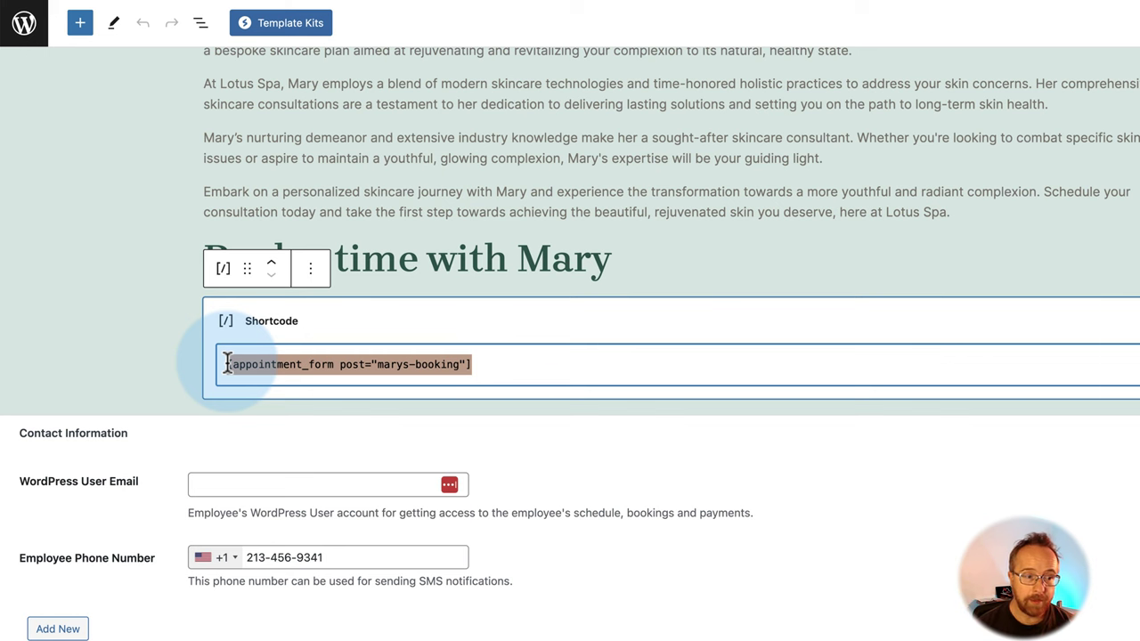
left_click(151, 372)
- Examine the WordPress user email, phone number and social network fields in the employee's details
scroll(150, 372, "down", 5)
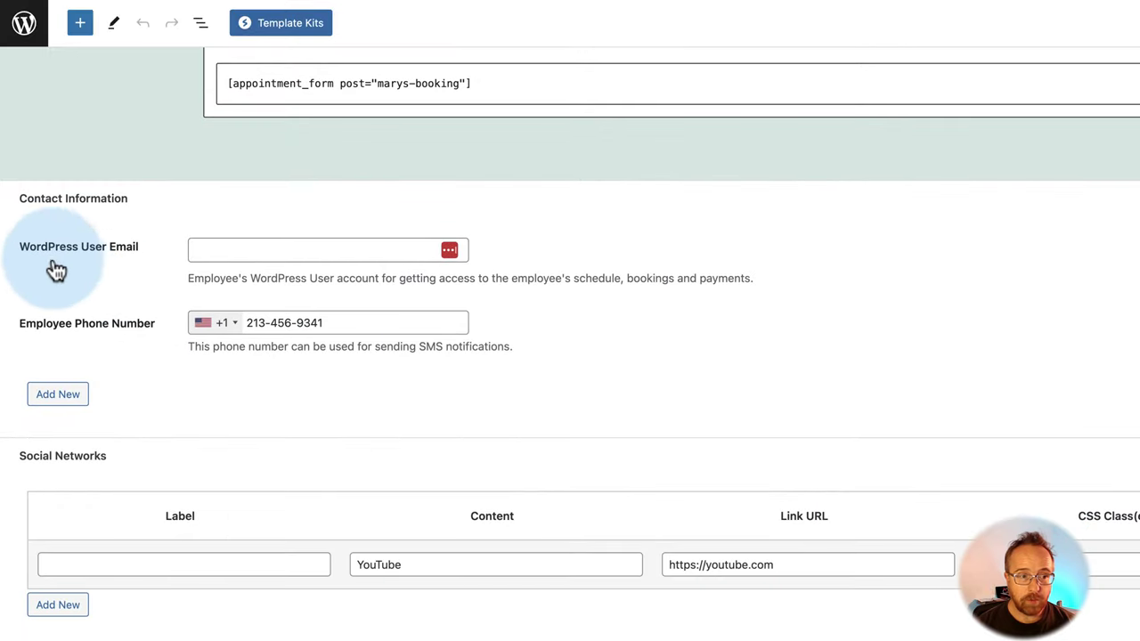
left_click(224, 250)
left_click(213, 298)
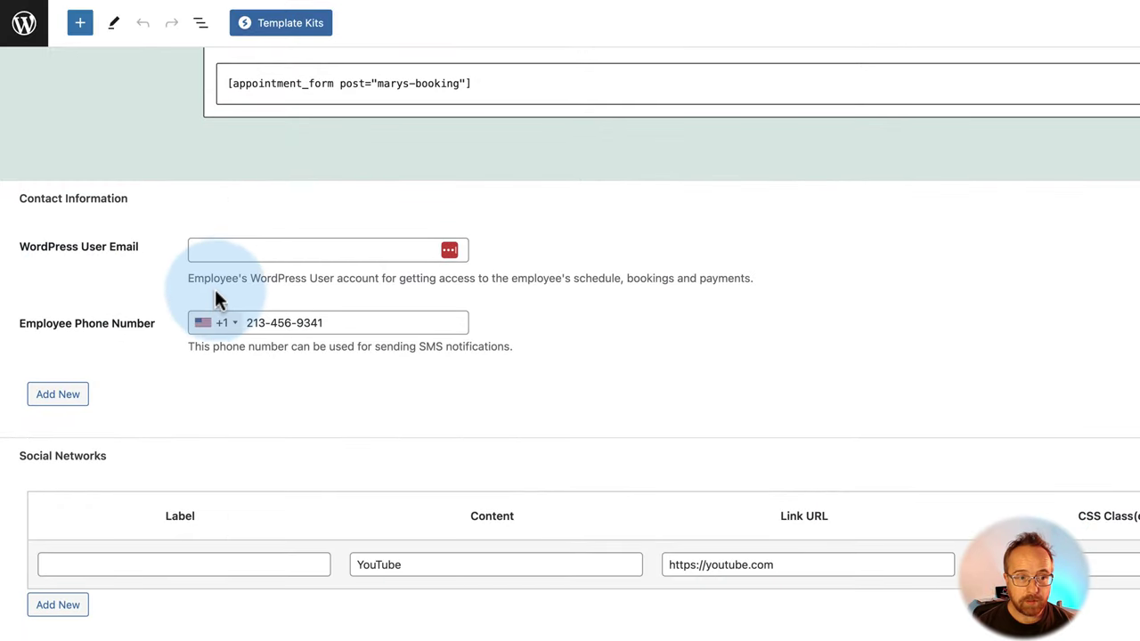
left_click_drag(223, 278, 705, 280)
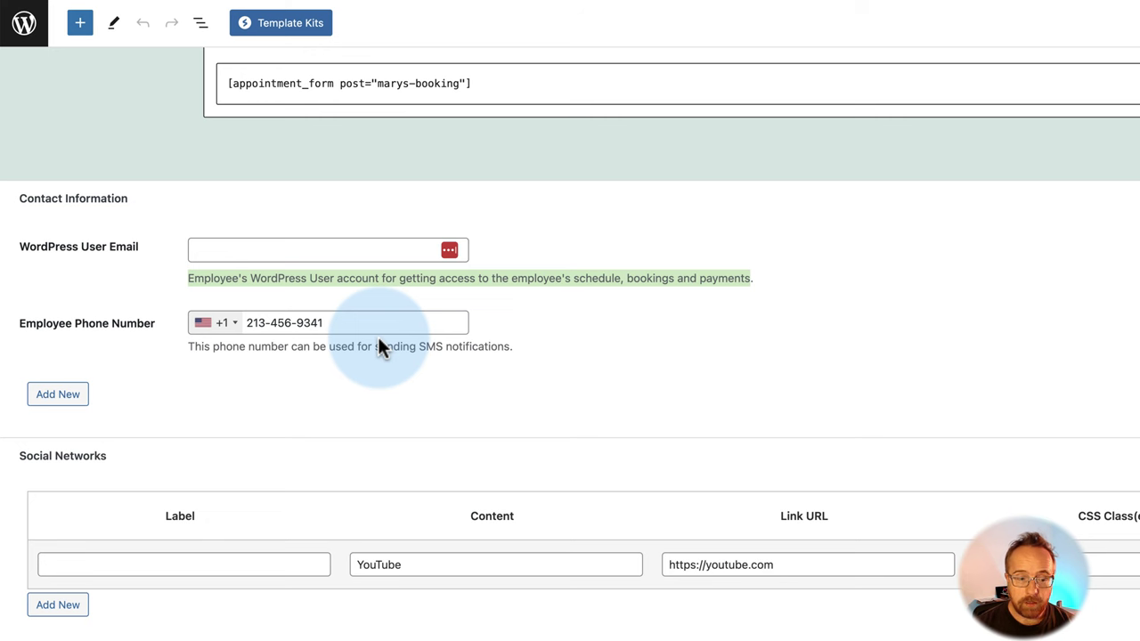
scroll(173, 408, "down", 1)
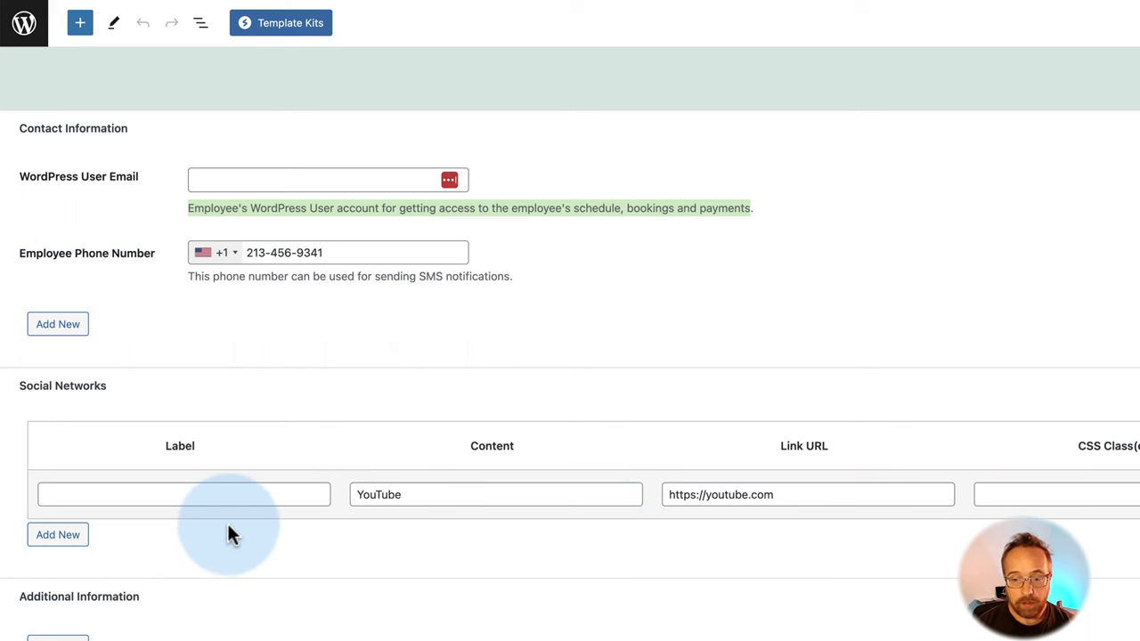
left_click(1020, 492)
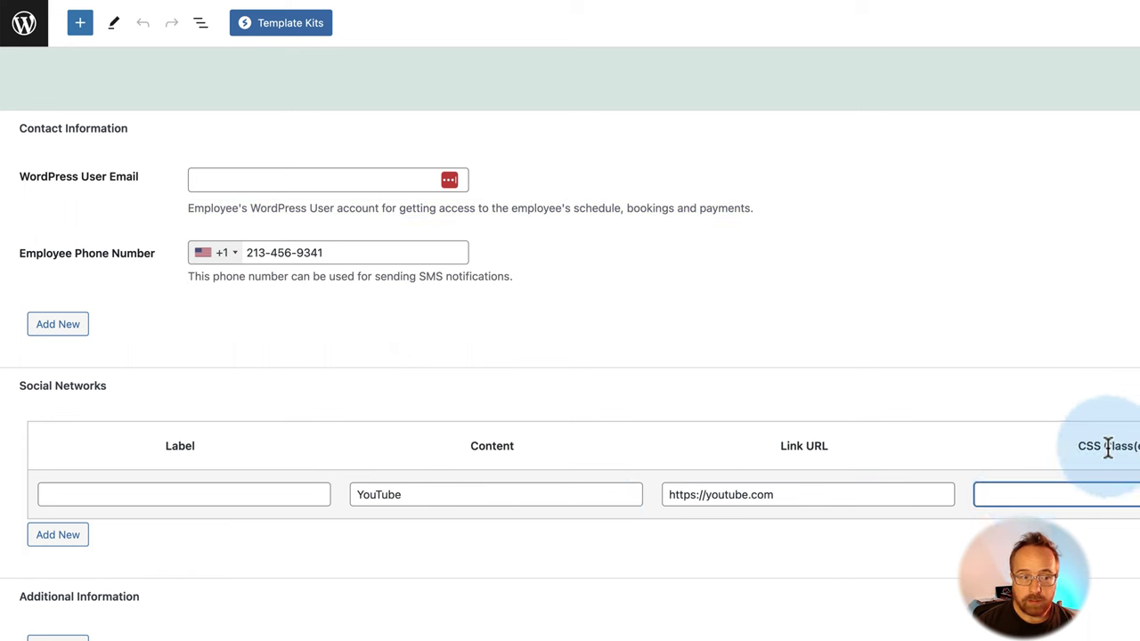
scroll(204, 379, "up", 2)
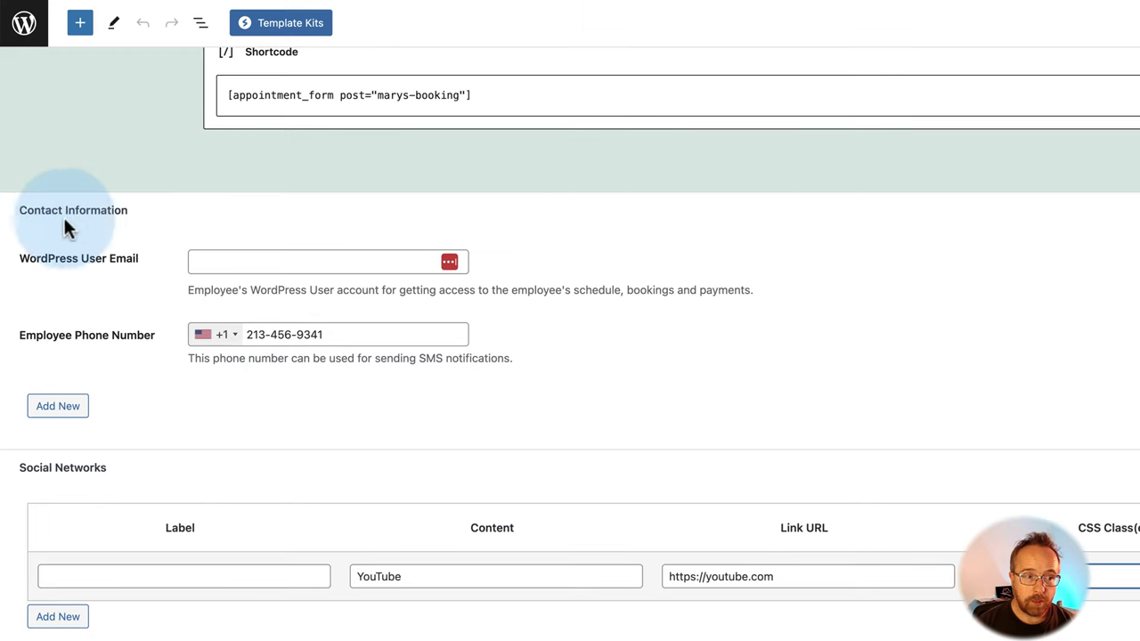
- Add a contact information entry with the content Test and update the employee
left_click(56, 407)
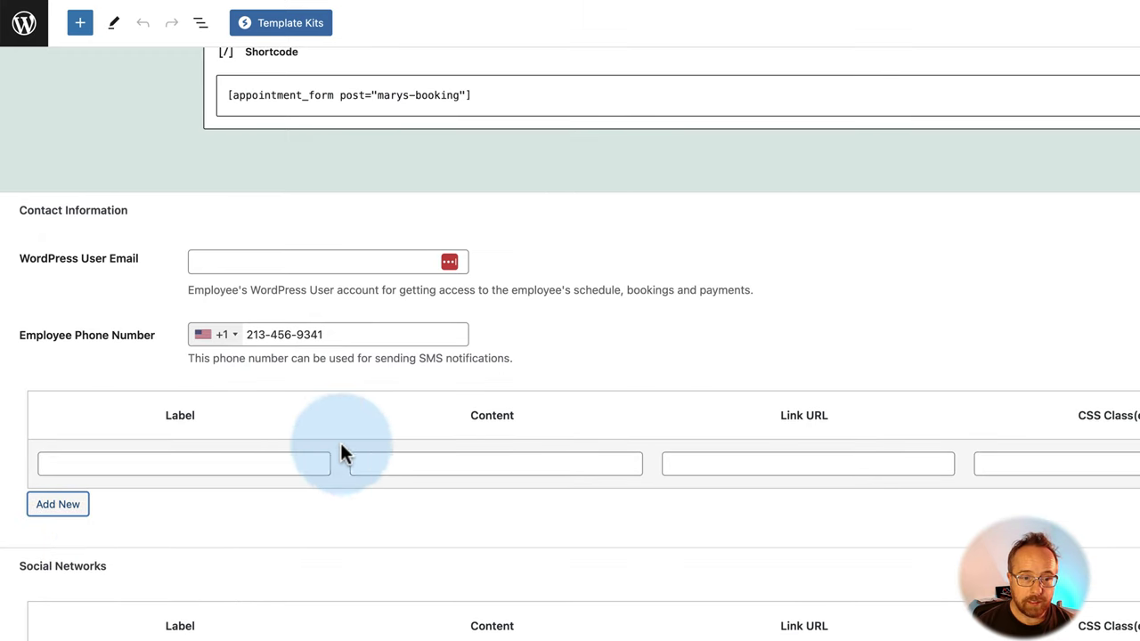
scroll(341, 445, "down", 2)
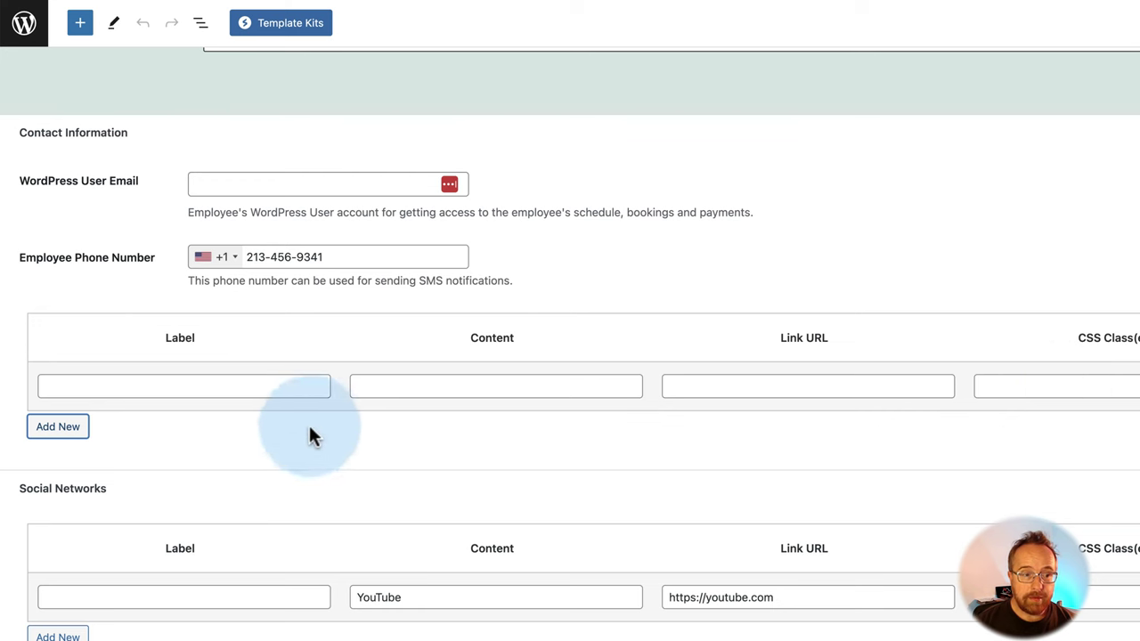
left_click(419, 383)
type("Test")
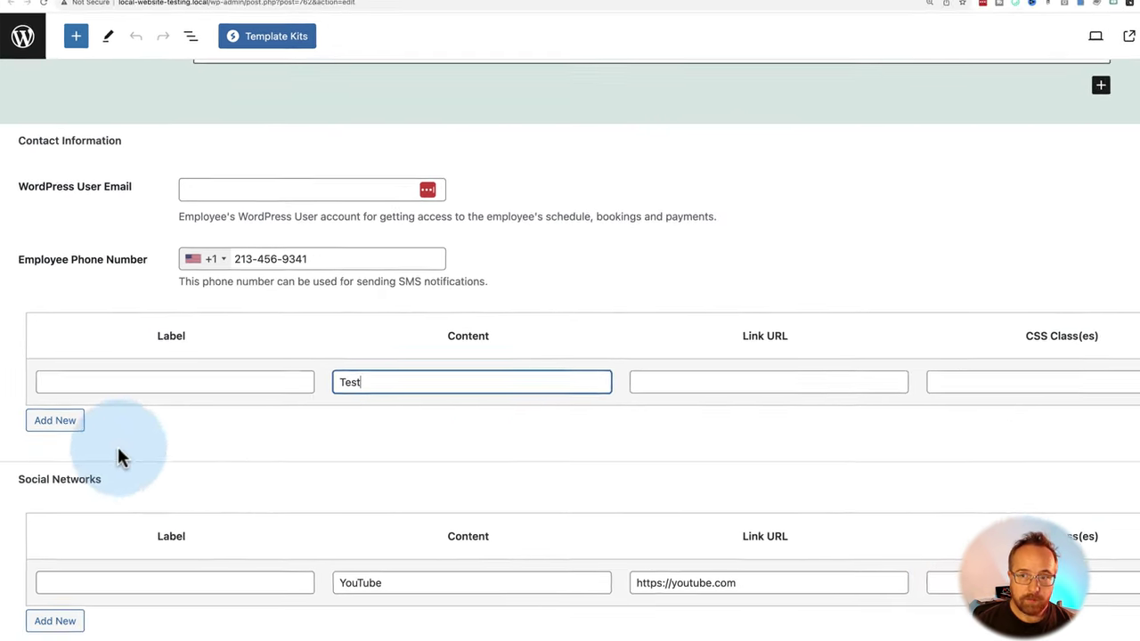
left_click(1030, 70)
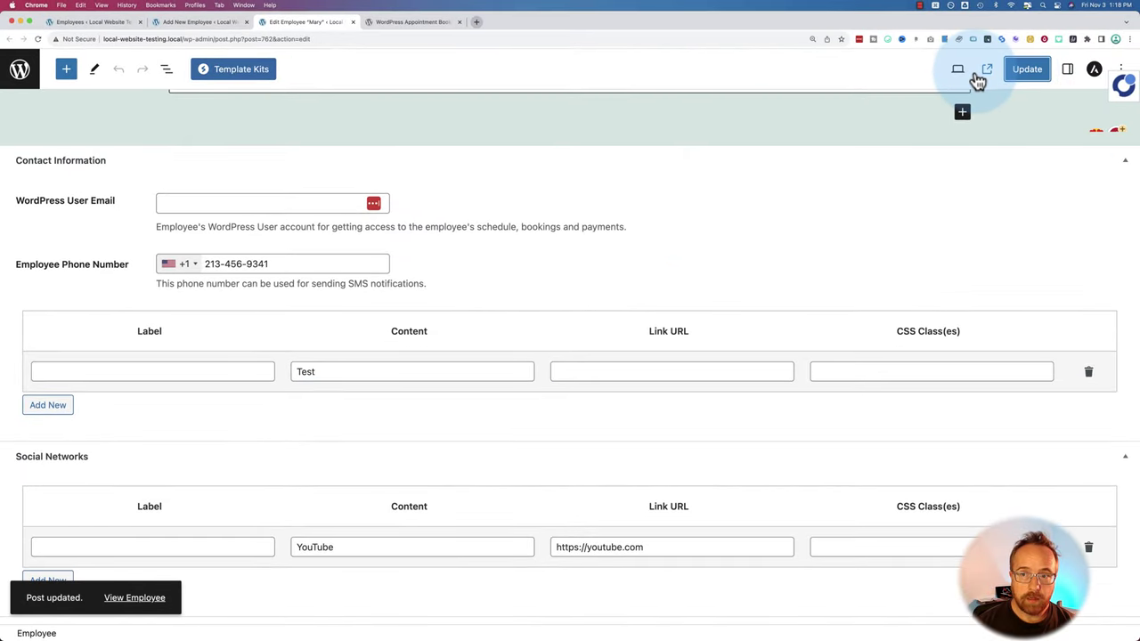
- View the employee's published page to check the new contact entry, and return to the editor
left_click(991, 70)
scroll(195, 321, "down", 10)
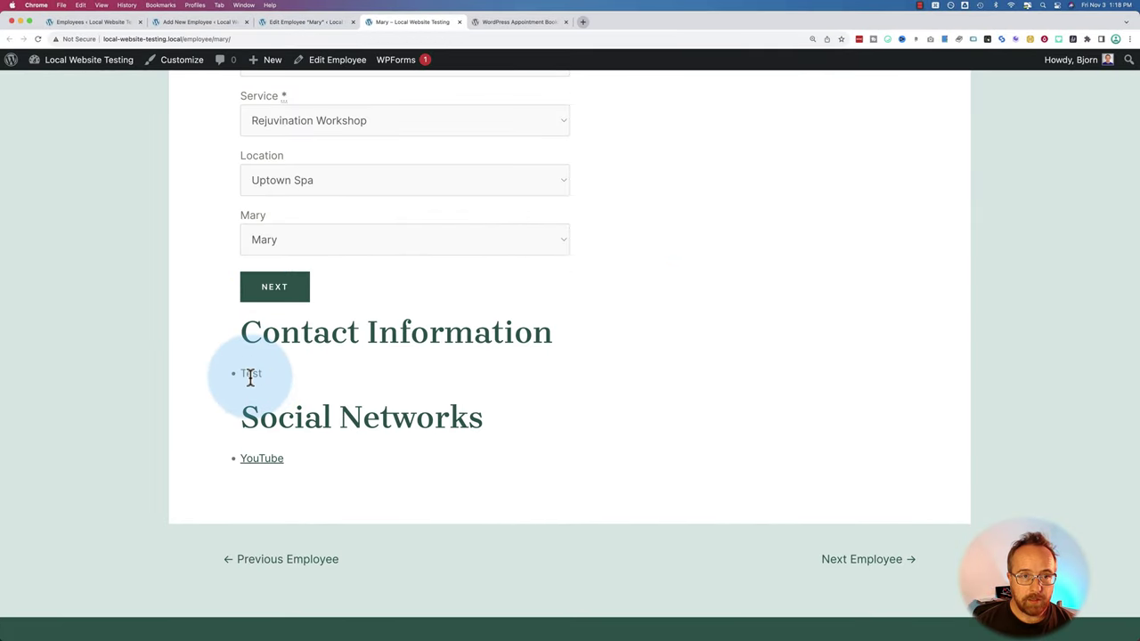
left_click(298, 24)
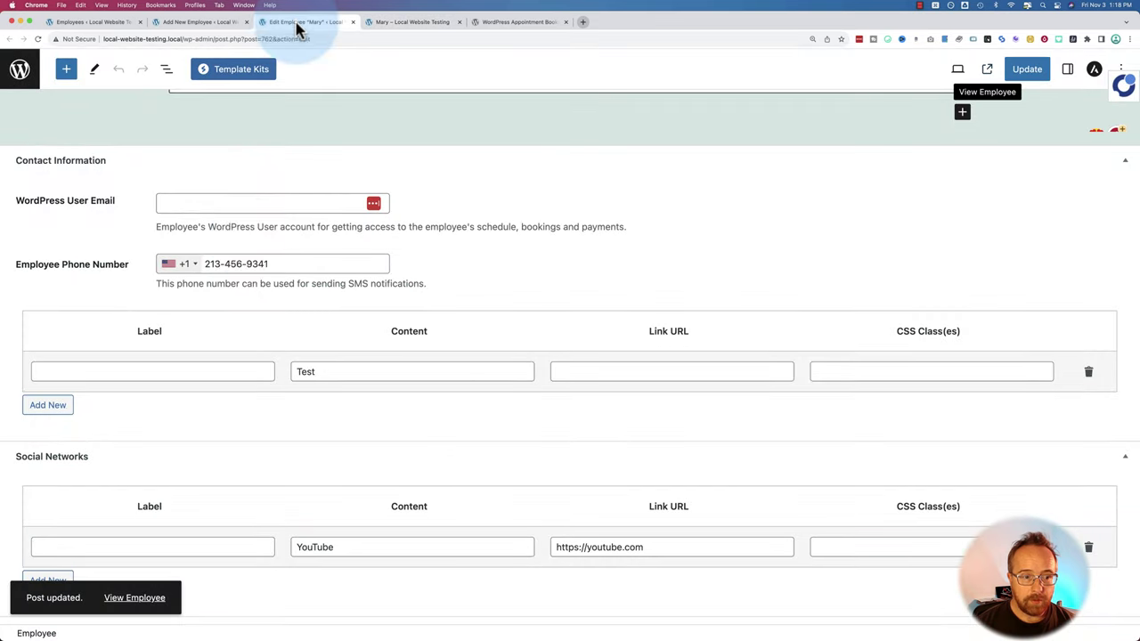
- Label the contact entry "Home phone:", replace its content with a home phone number and update the employee
left_click(203, 367)
type("Home phone:")
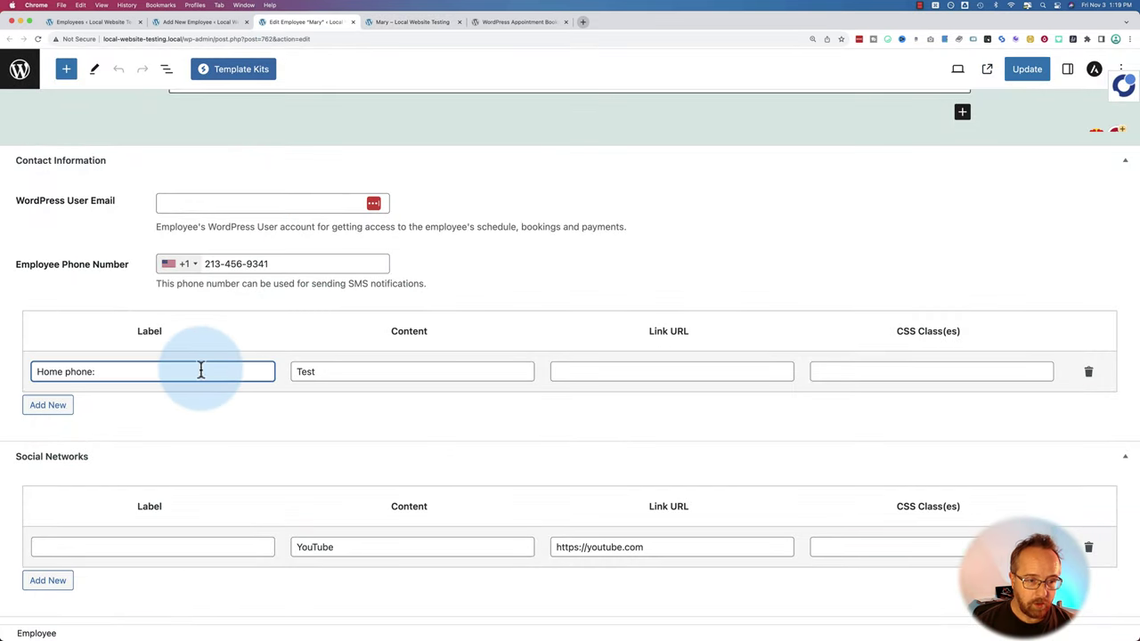
double_click(305, 372)
type("12321")
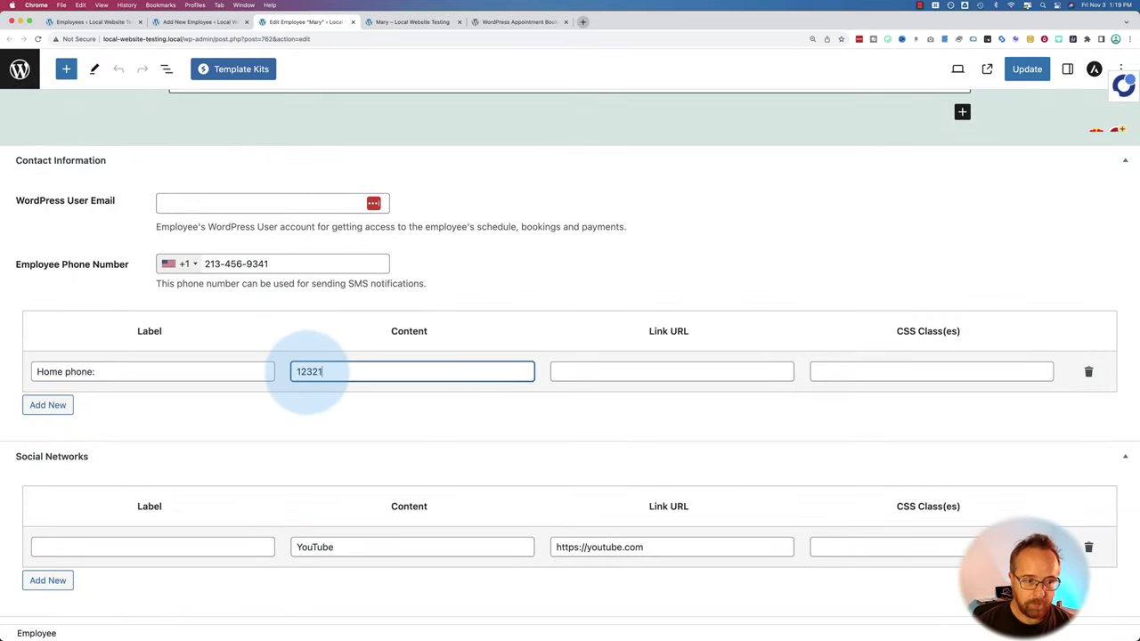
type("41")
- Check the labelled home phone entry on the employee's published page and go back to editing
key("ctrl+Tab")
left_click_drag(241, 373, 370, 379)
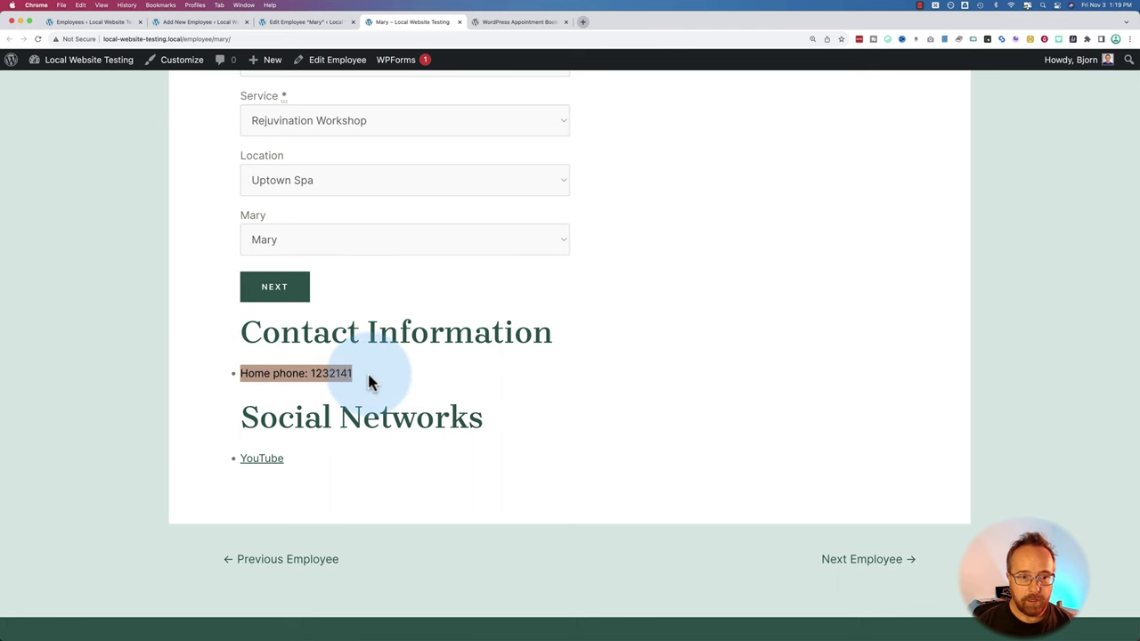
left_click(308, 22)
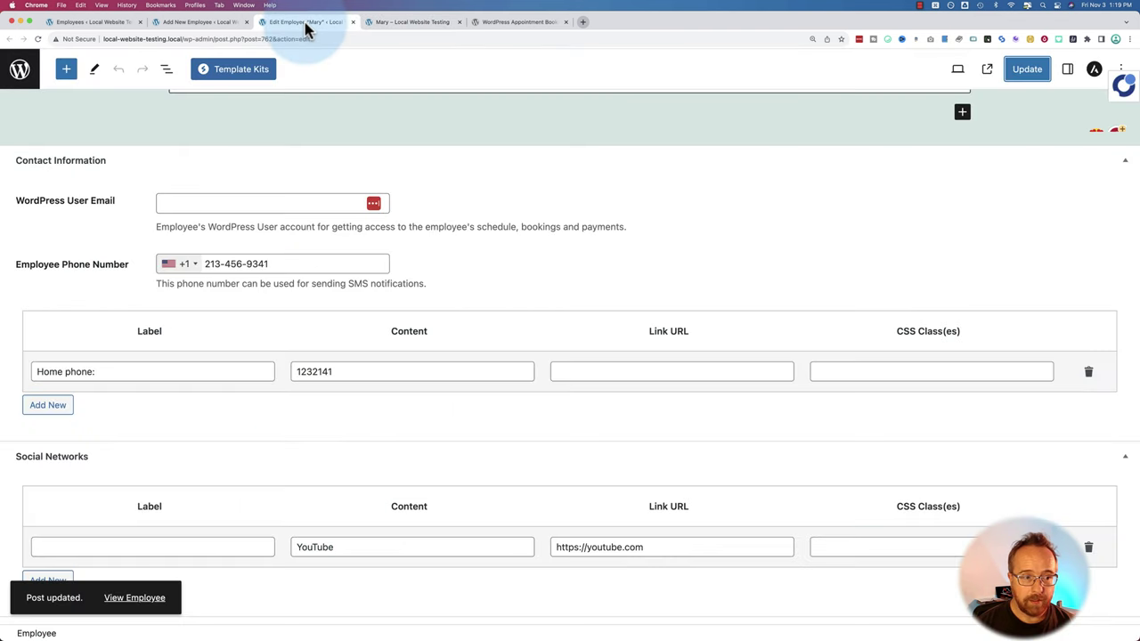
- Add an empty entry to the employee's Additional Information section and look over the detail sections
scroll(440, 377, "down", 2)
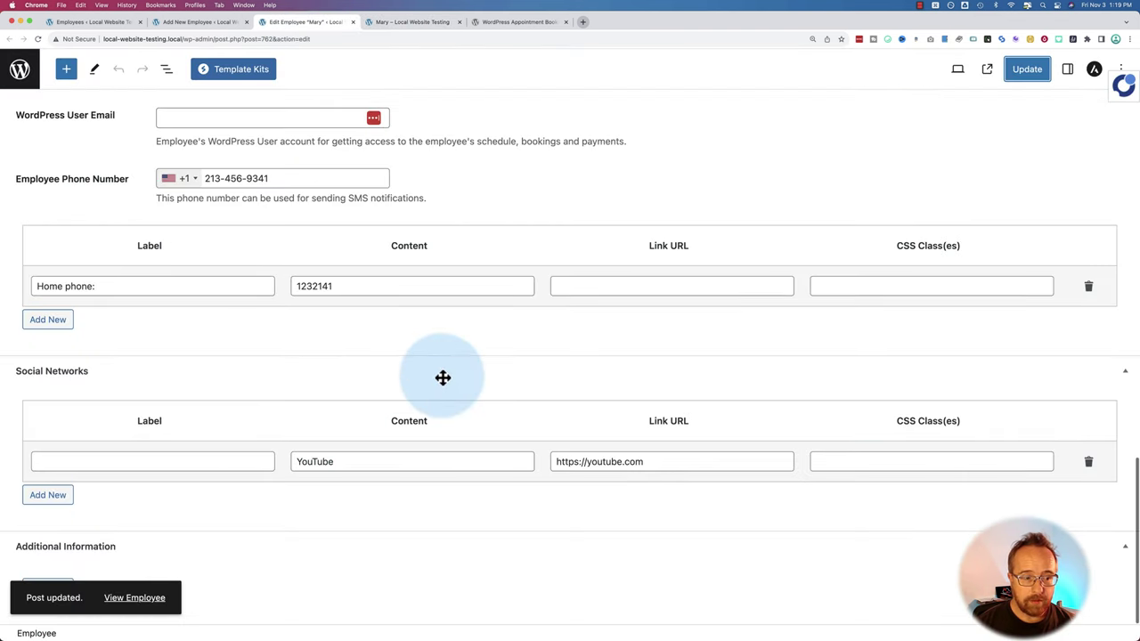
left_click(46, 580)
left_click(47, 588)
scroll(107, 552, "down", 2)
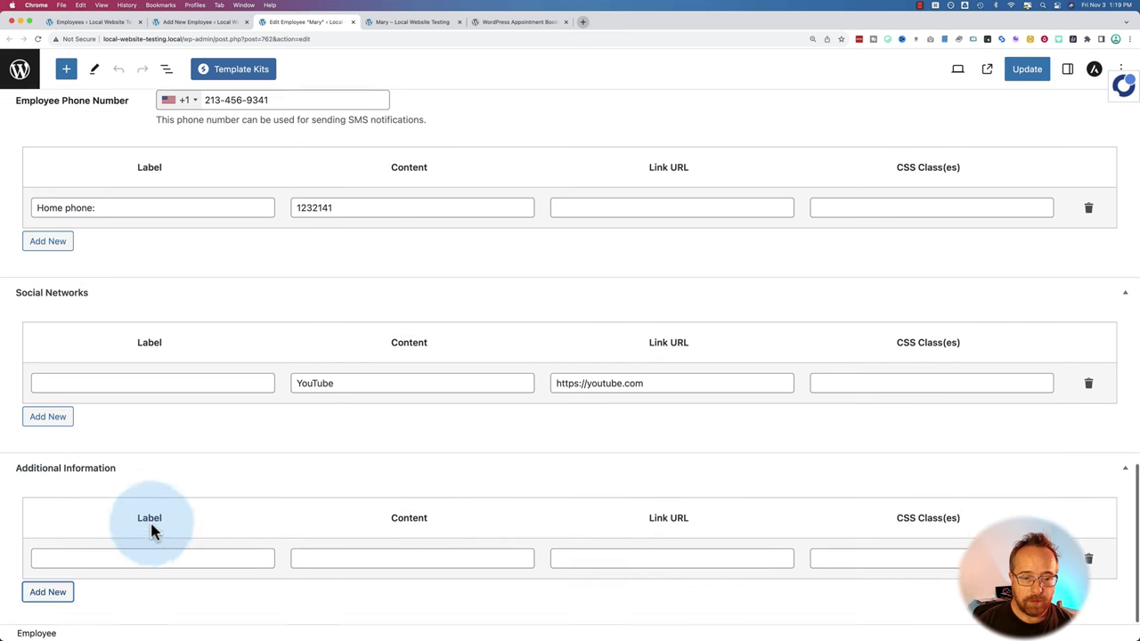
scroll(541, 488, "up", 7)
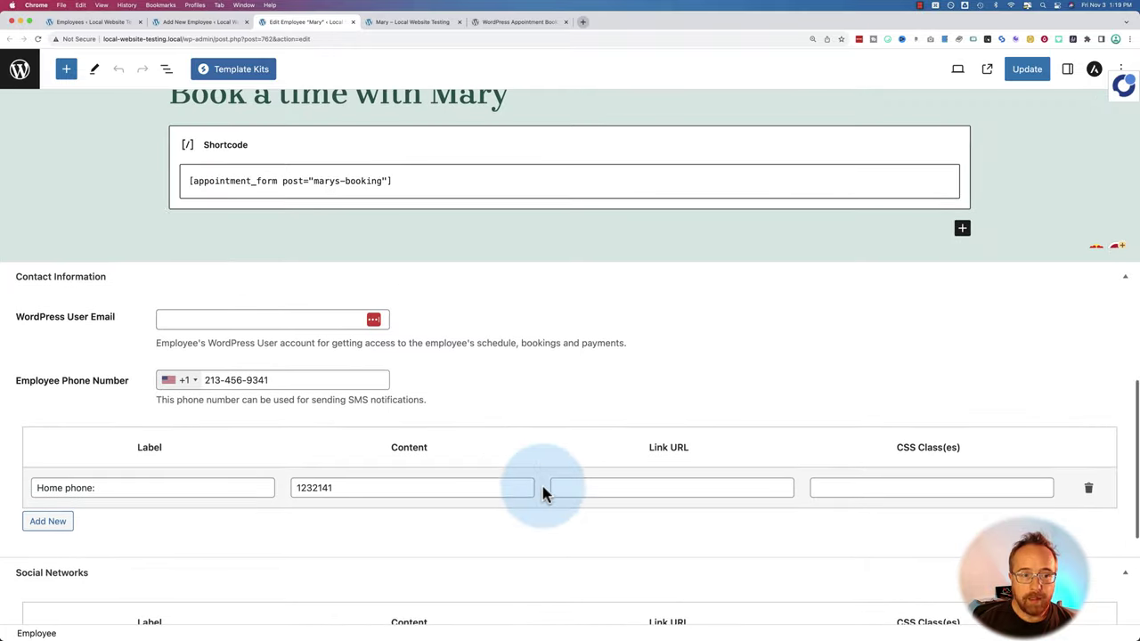
scroll(450, 324, "down", 1)
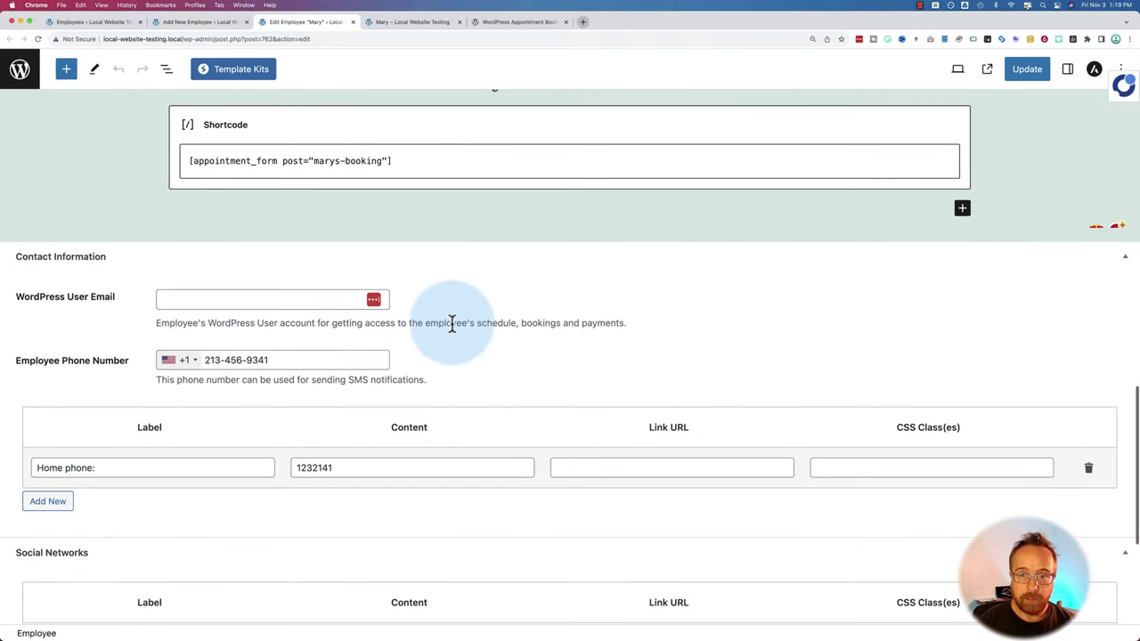
- Delete the home phone entry from Contact Information and the YouTube entry from Social Networks
left_click(1088, 469)
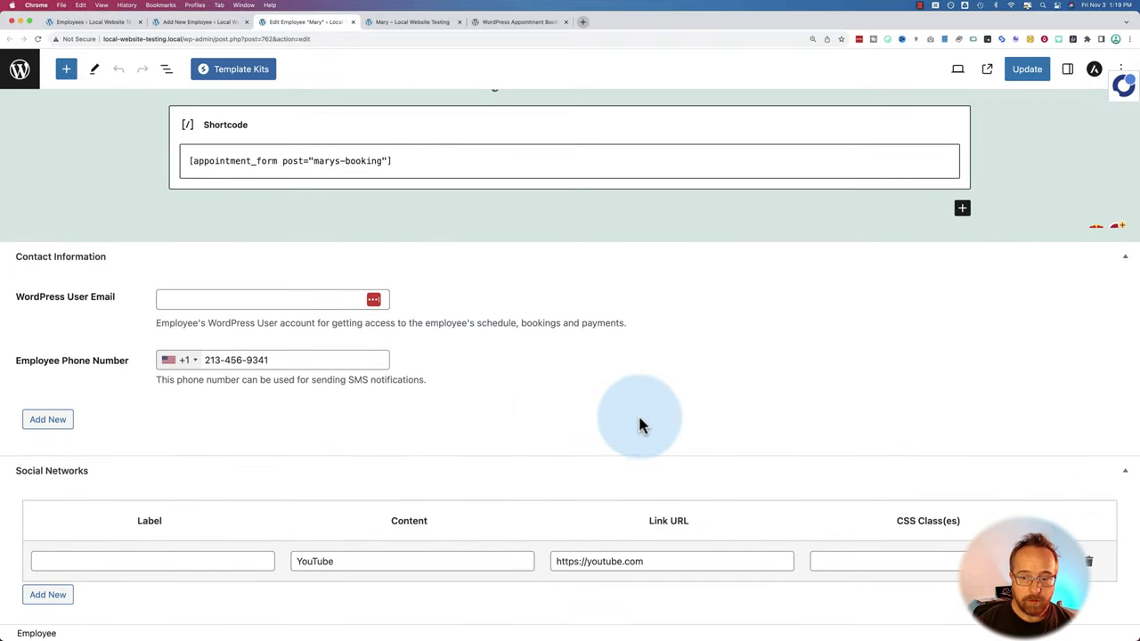
left_click(1088, 561)
scroll(1084, 564, "down", 2)
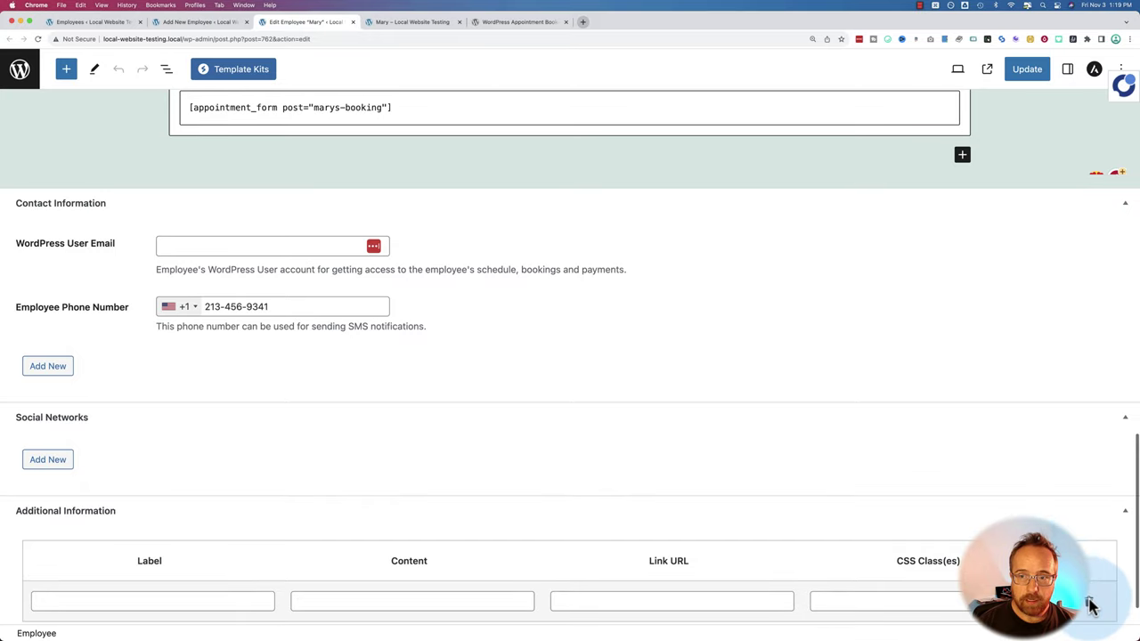
- View the Service Categories page and the Service Tags page of the appointment plugin
left_click(100, 21)
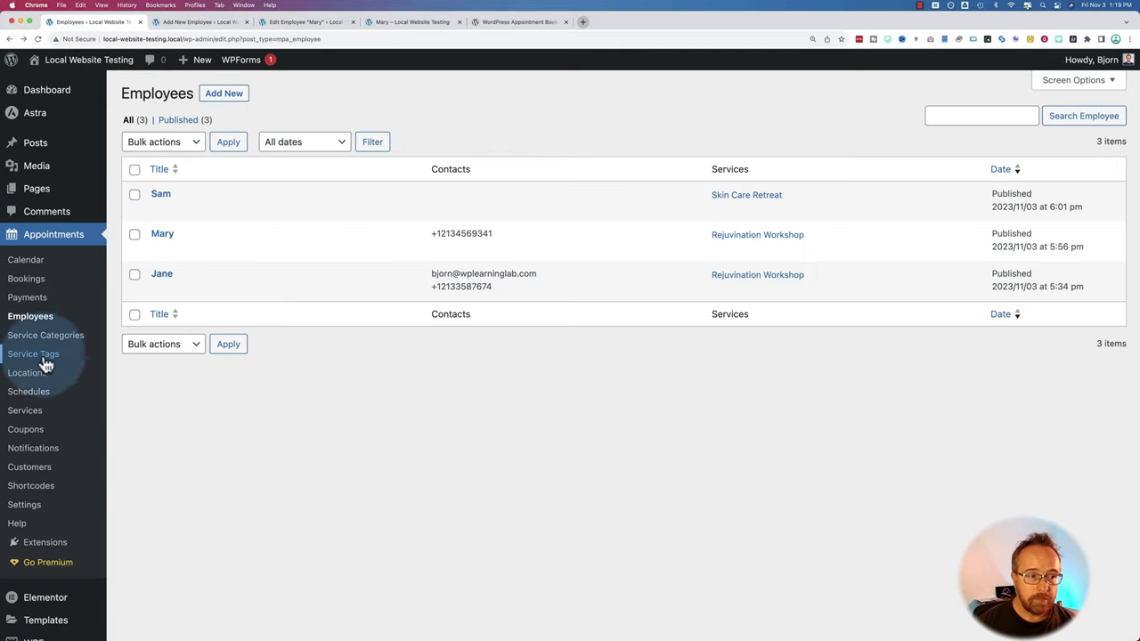
left_click(72, 336)
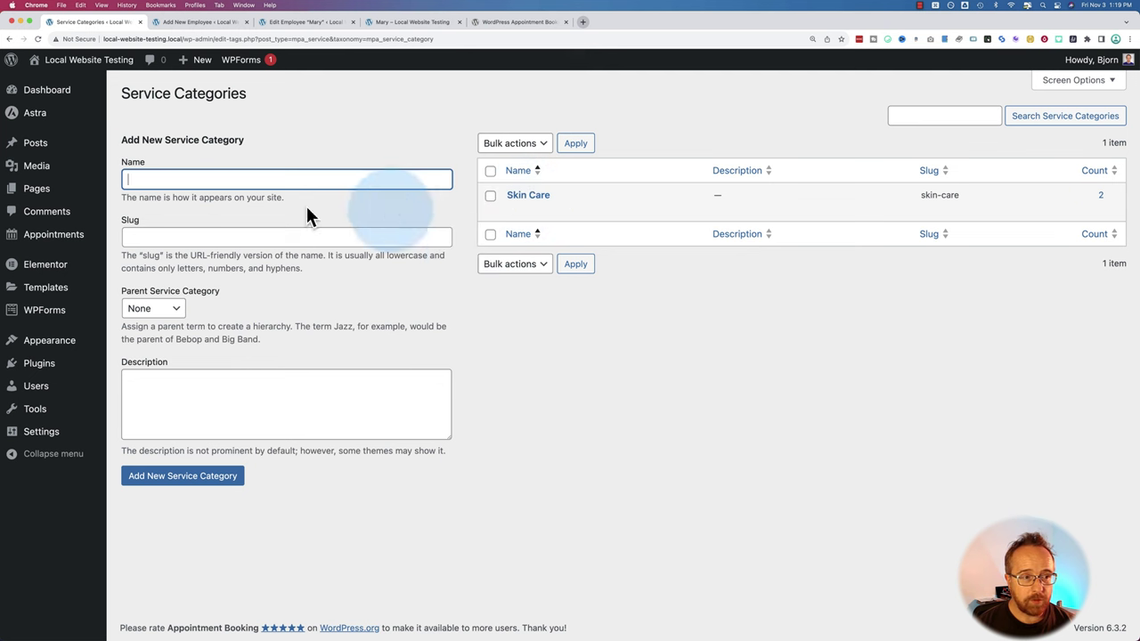
mouse_move(63, 236)
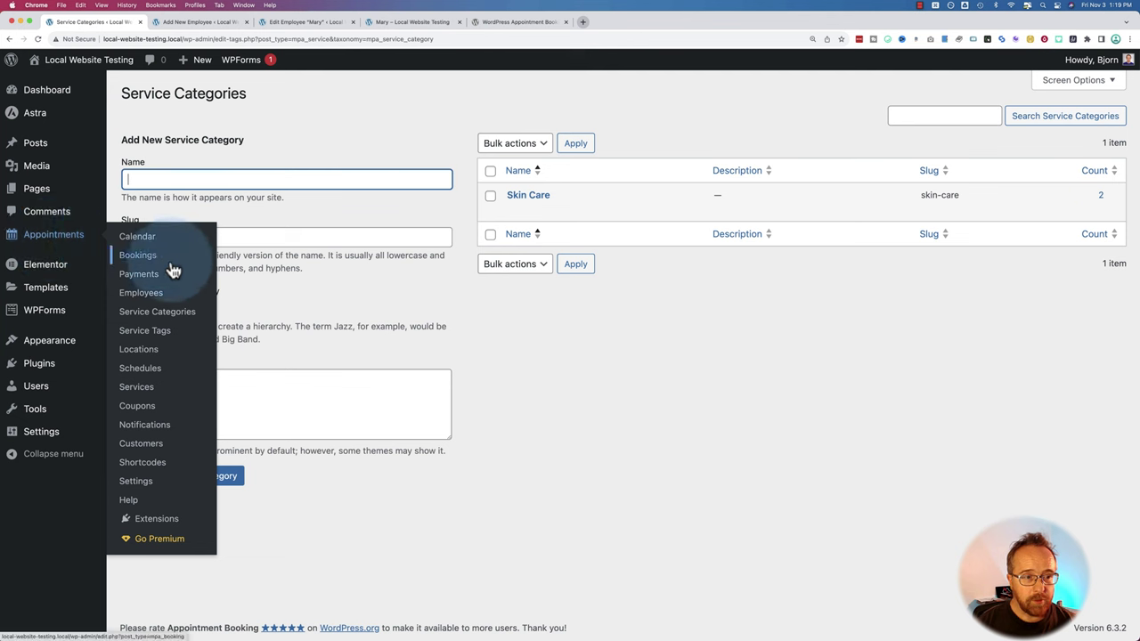
left_click(162, 341)
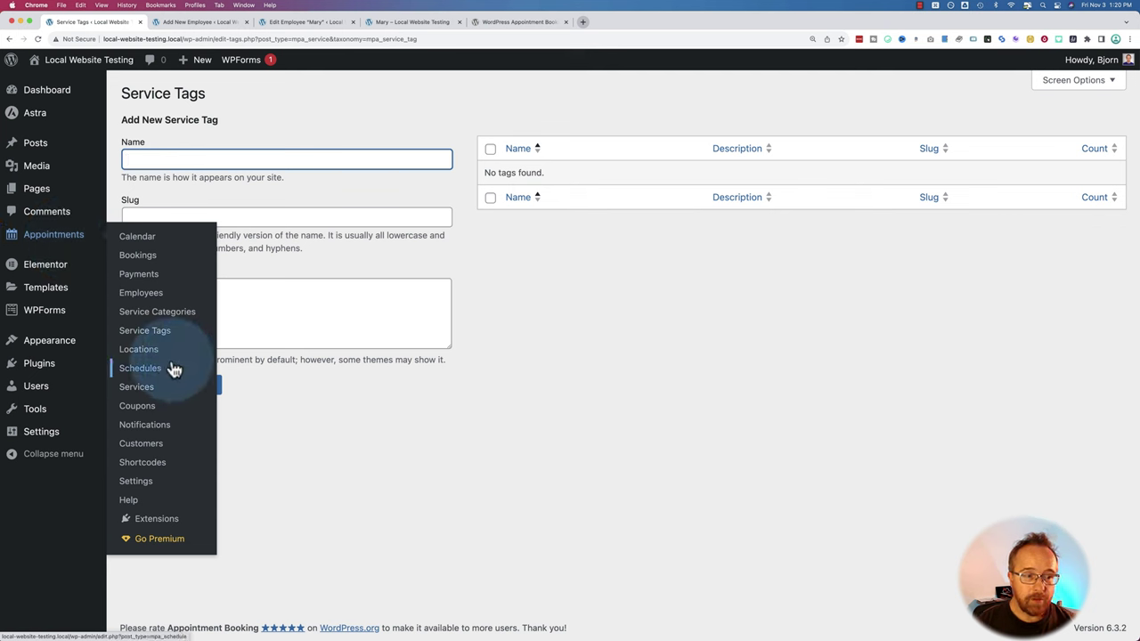
- From the Locations list, open a new location form and the Uptown Spa location in separate browser tabs, and close the employee tabs
left_click(138, 349)
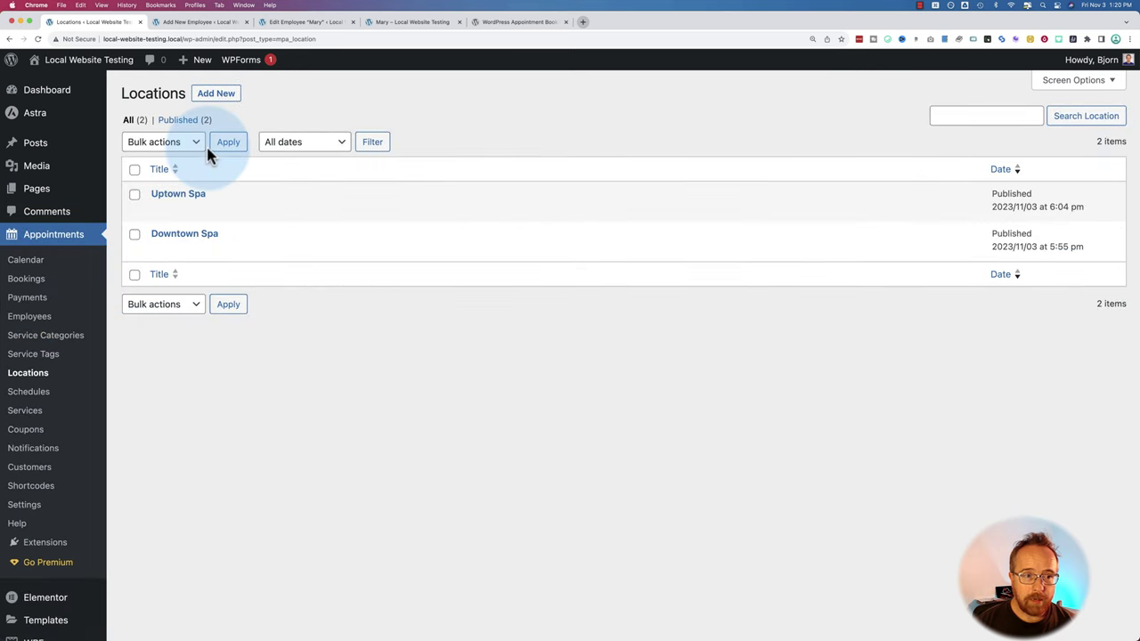
left_click(284, 113)
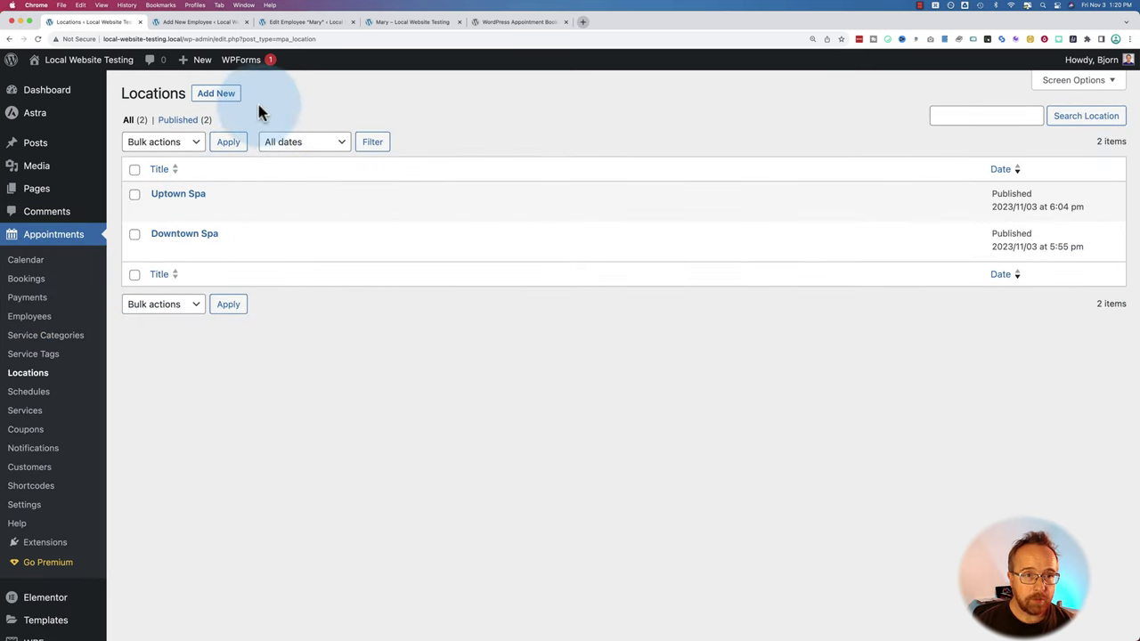
left_click(210, 95, "super")
left_click(171, 199, "super")
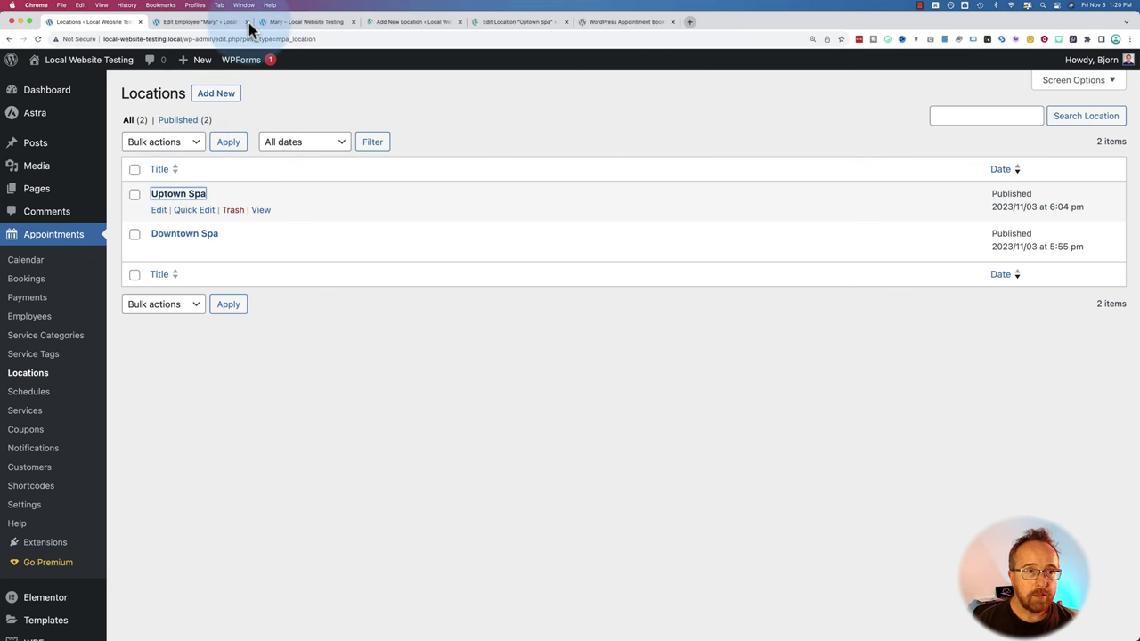
left_click(246, 21)
left_click(246, 21)
left_click(246, 22)
- Look over the blank new location form and the Uptown Spa page content, and return to the Locations list
left_click(209, 23)
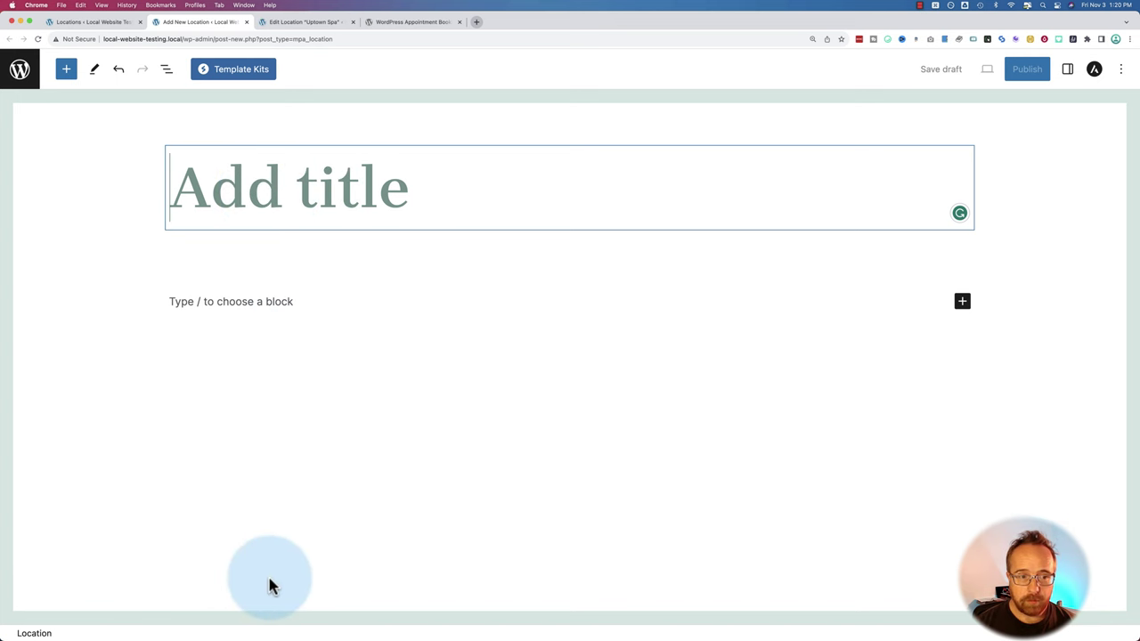
left_click(280, 301)
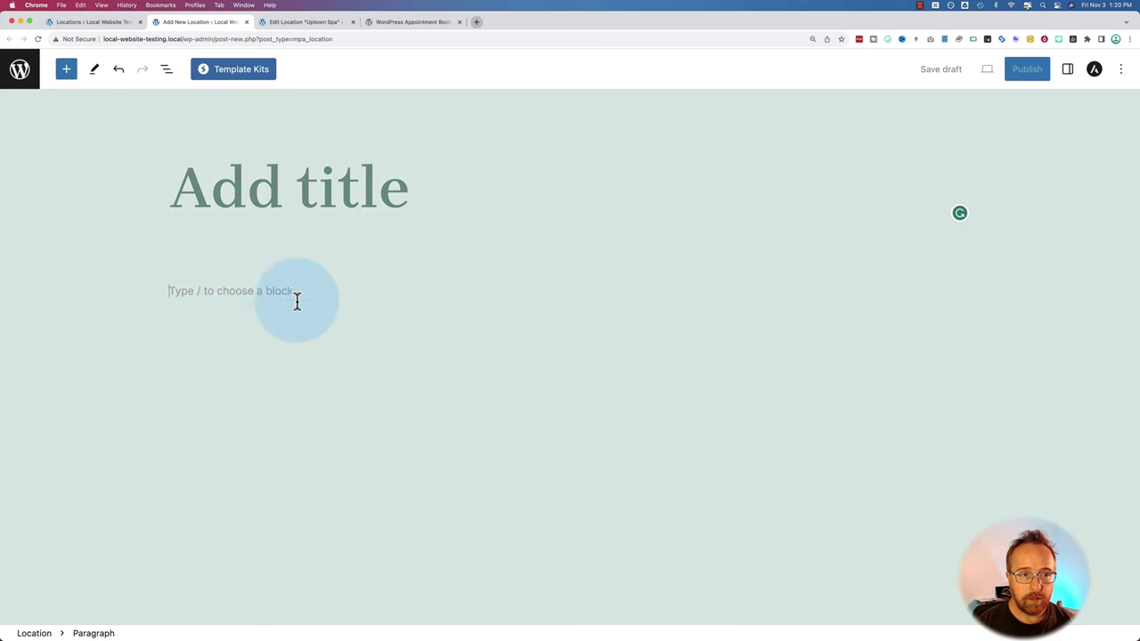
left_click(312, 24)
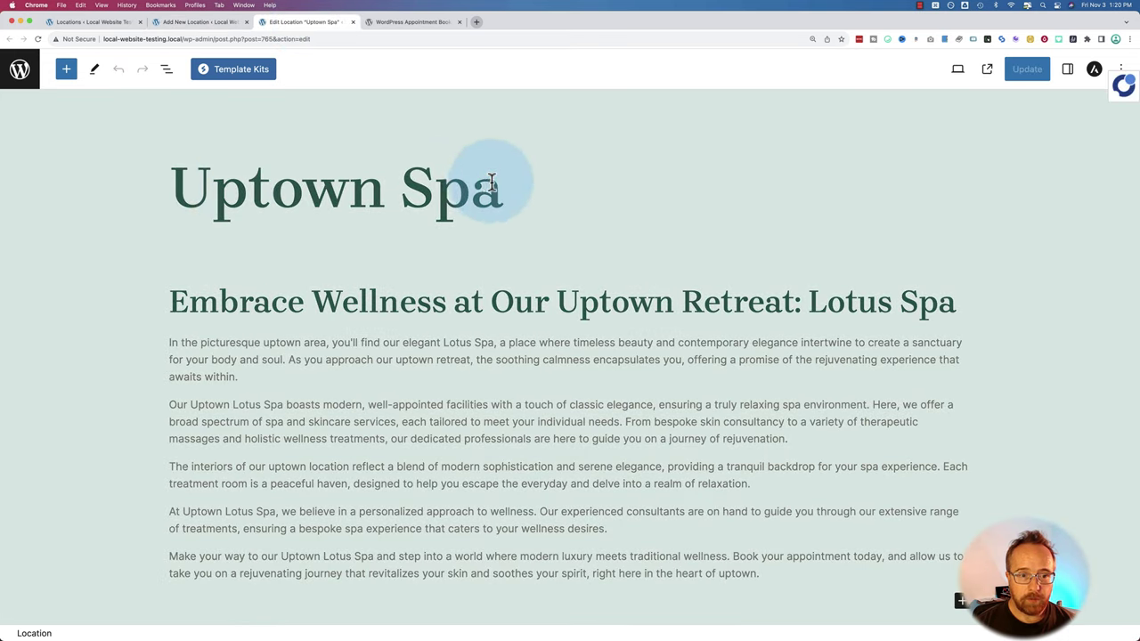
scroll(279, 212, "down", 5)
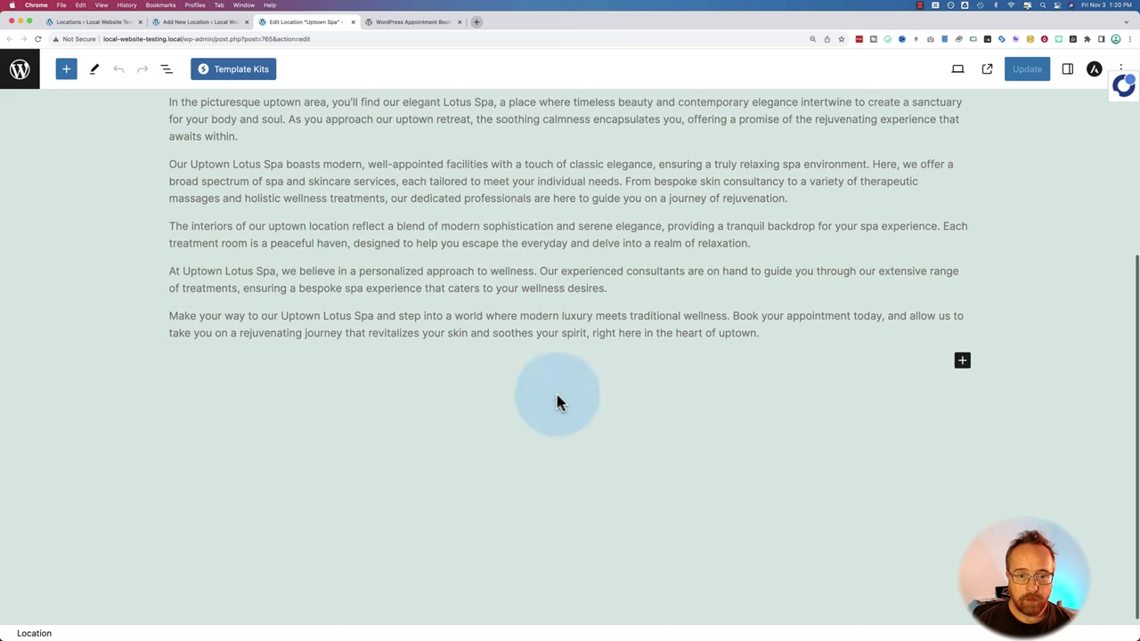
scroll(600, 347, "up", 5)
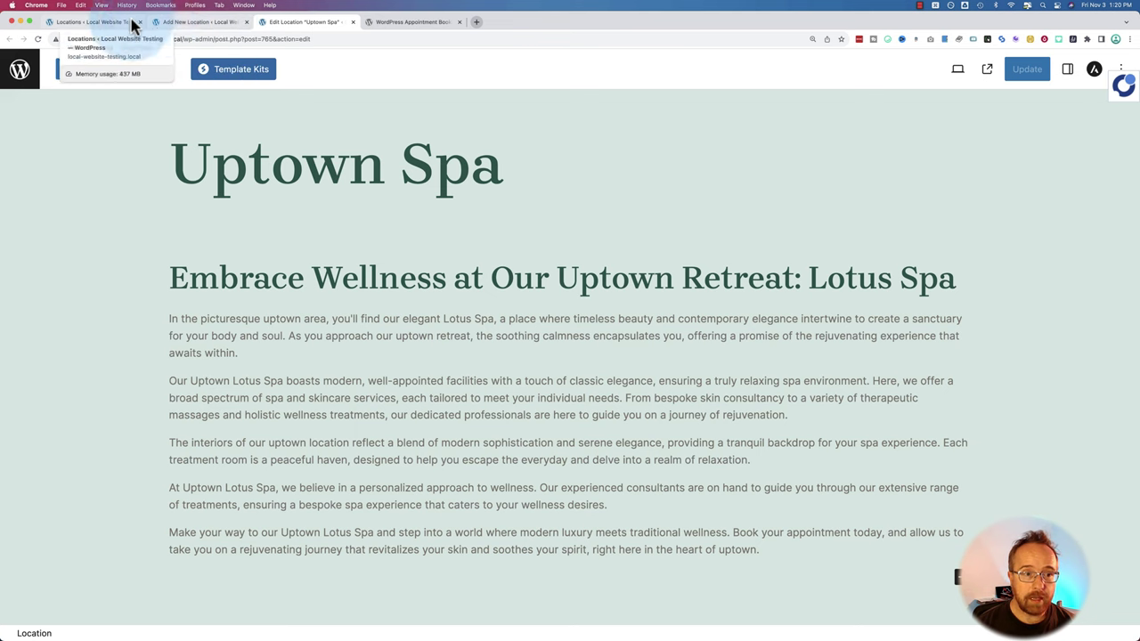
left_click(203, 22)
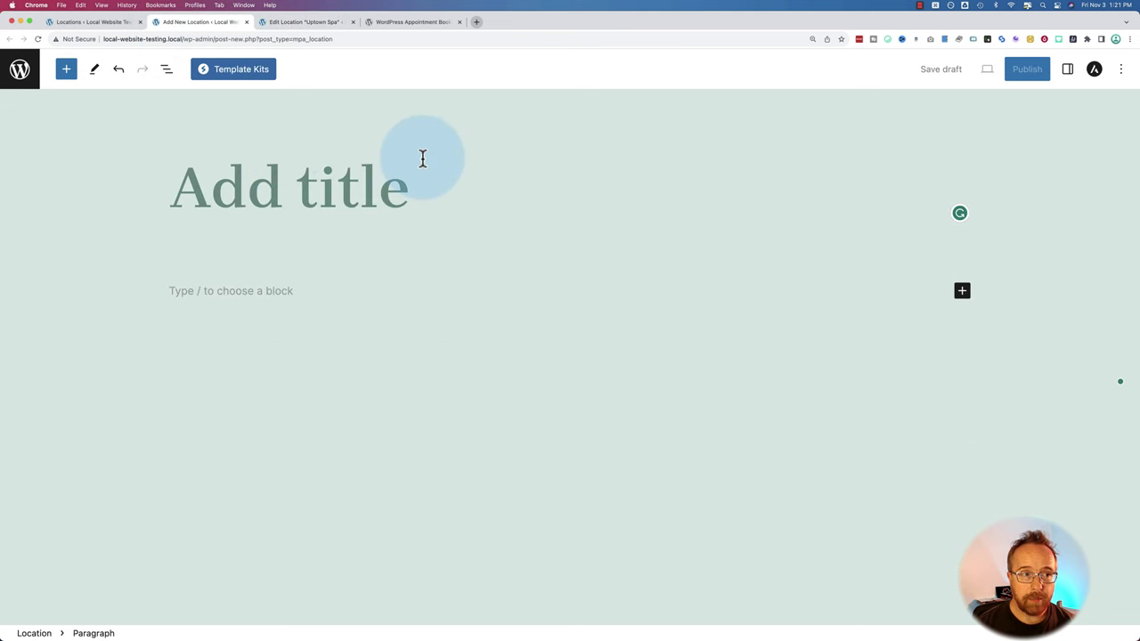
left_click(89, 22)
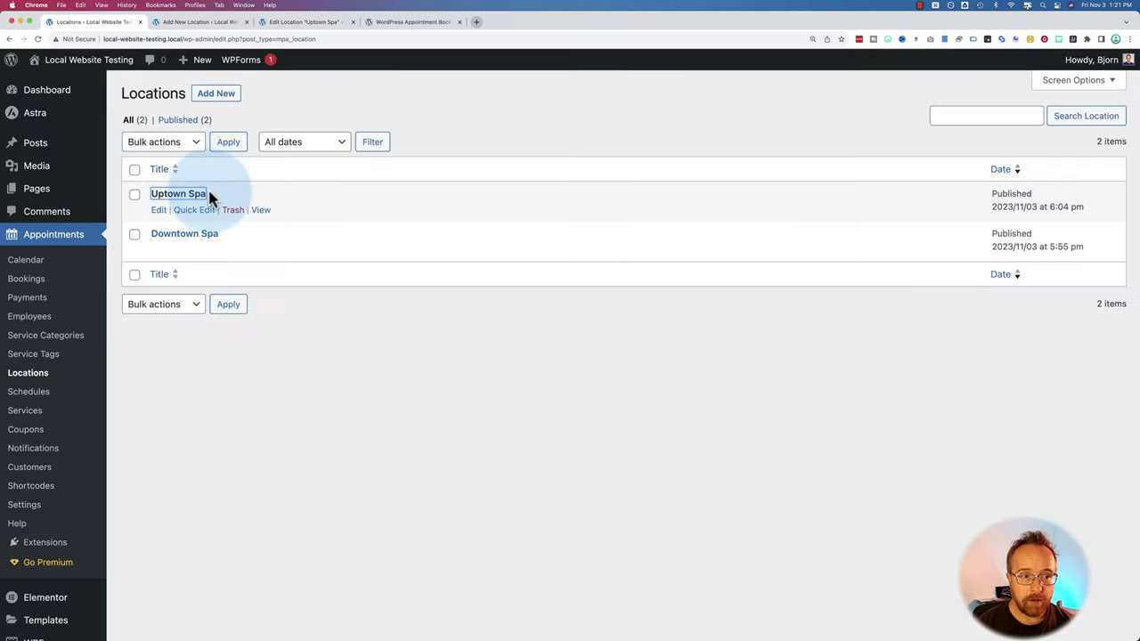
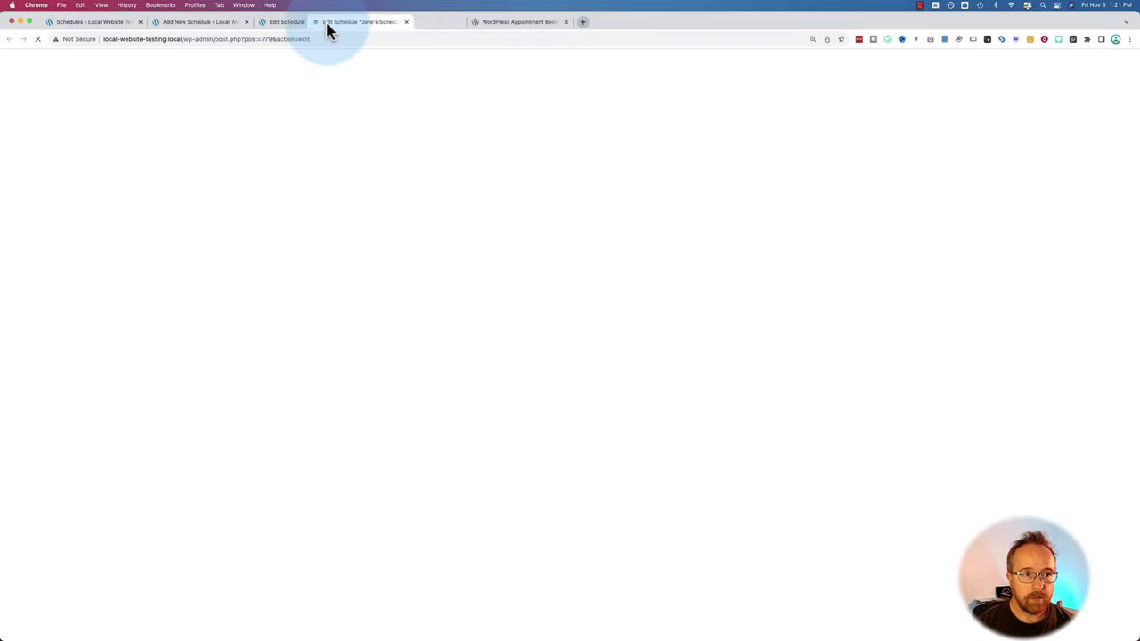
- Review the employee schedule's title and its Employee and Main Location choices, keeping the same employee and Downtown Spa
left_click(210, 21)
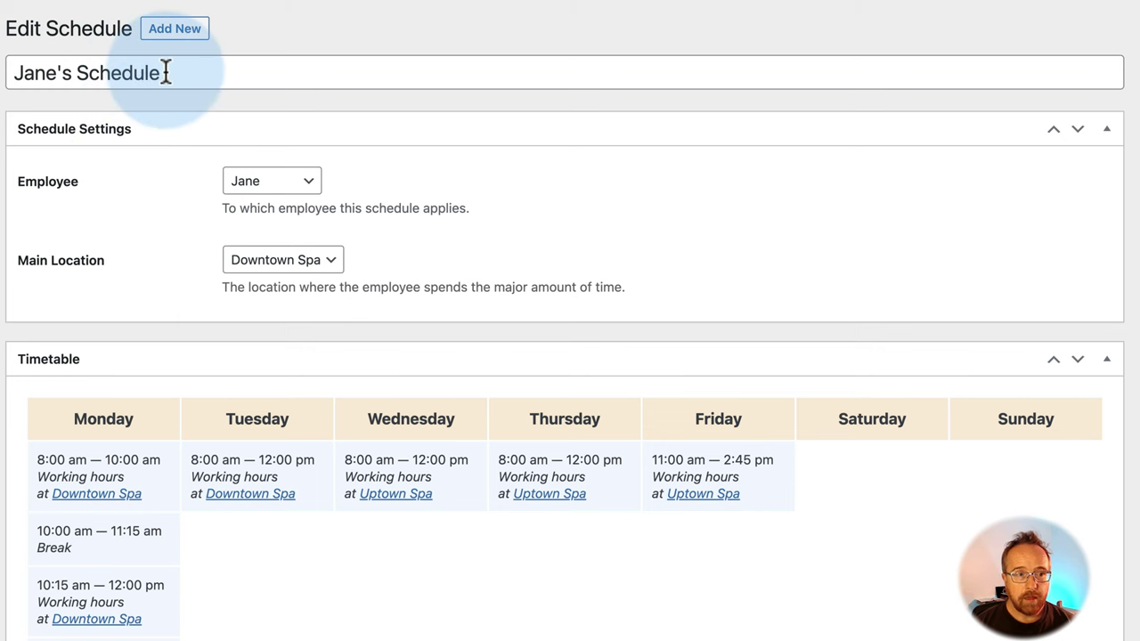
left_click_drag(165, 71, 7, 73)
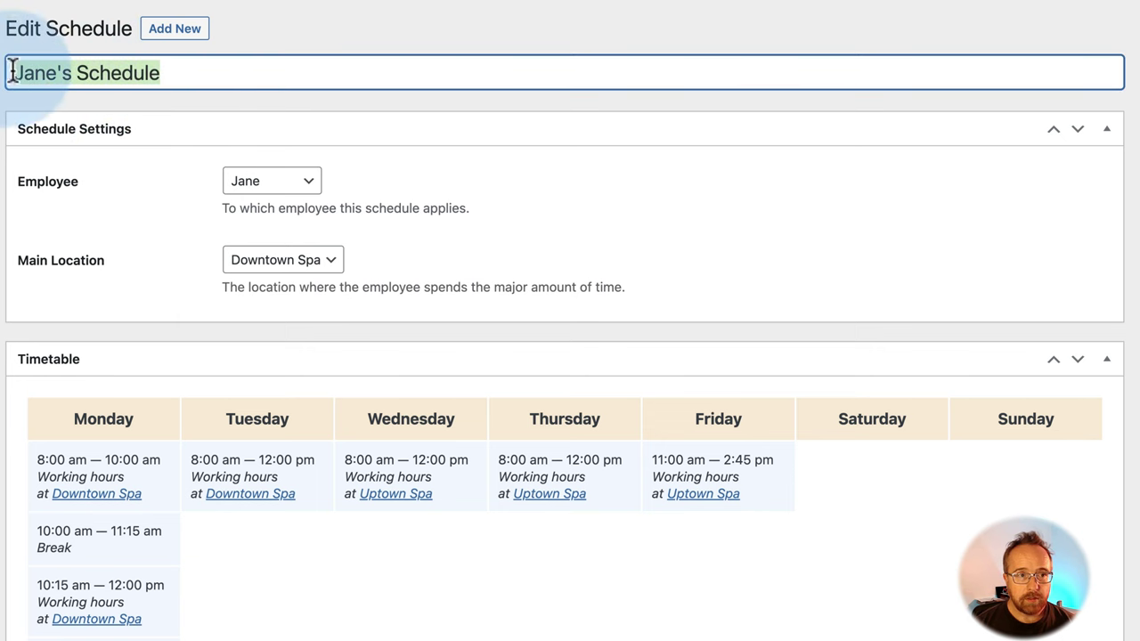
scroll(119, 89, "down", 1)
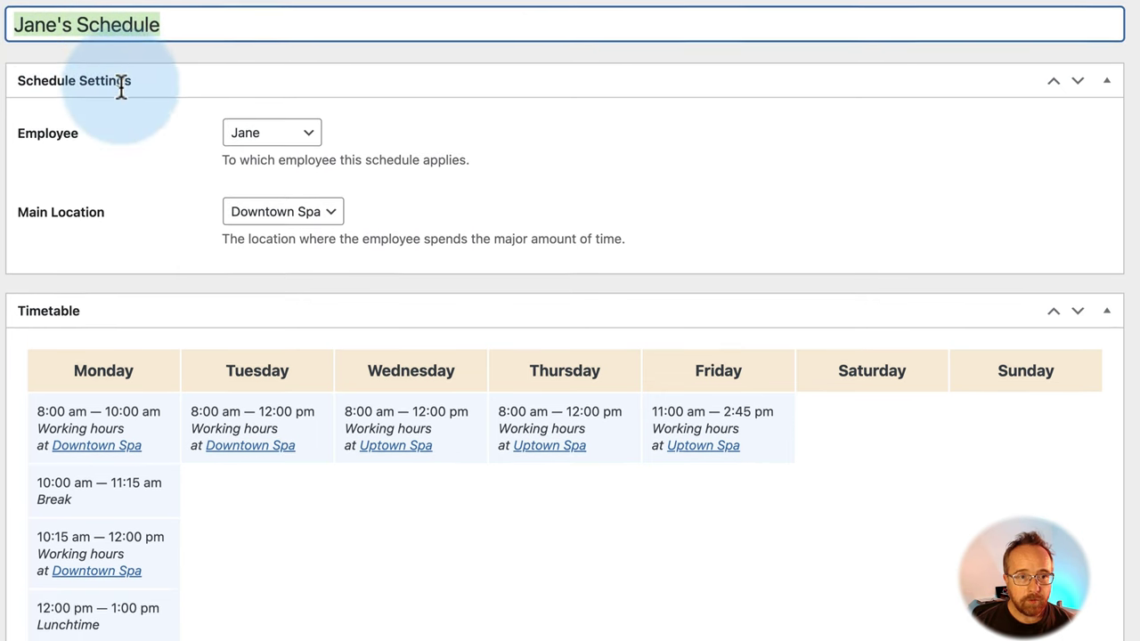
left_click(283, 132)
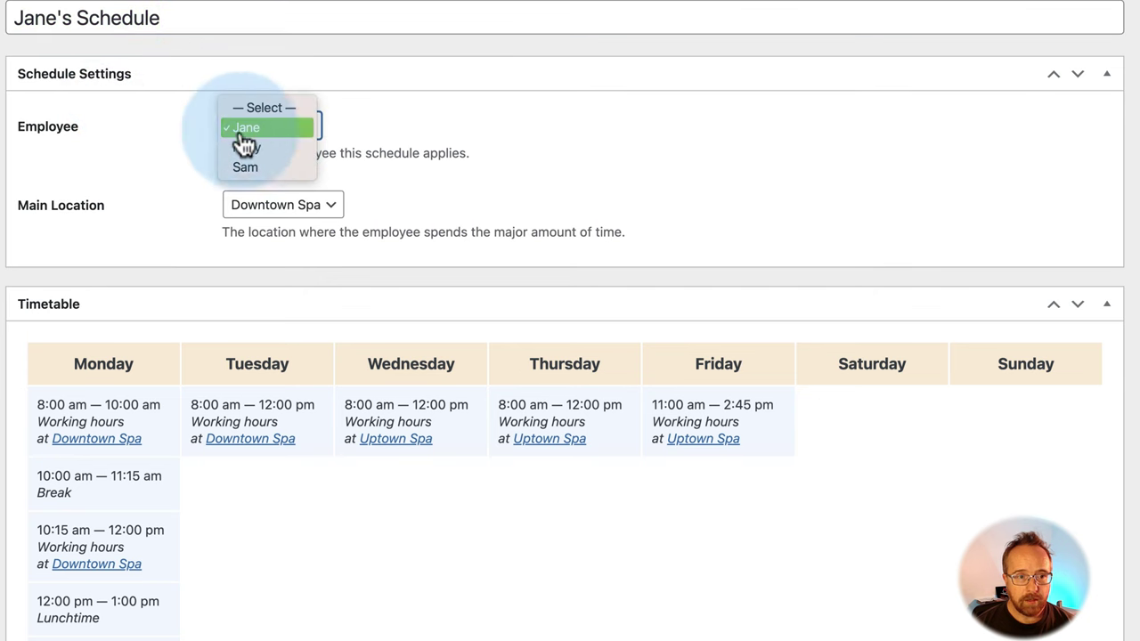
left_click(242, 133)
left_click(278, 214)
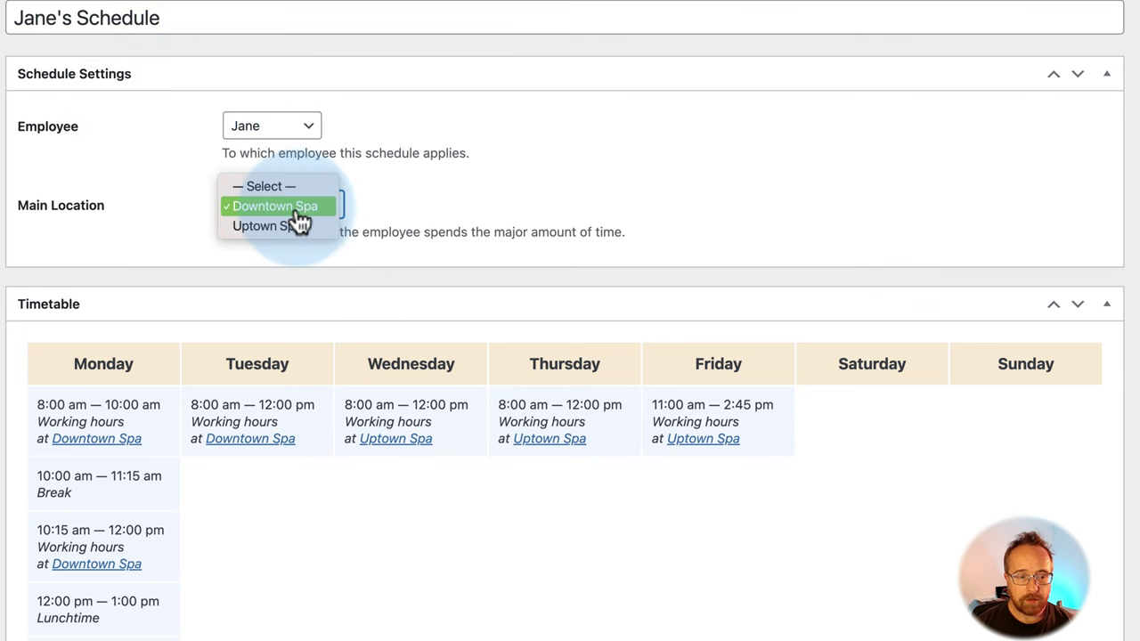
left_click(292, 212)
- Examine Monday's working hours and breaks in the timetable and delete the 10:00 am to 11:15 am break
scroll(196, 222, "down", 3)
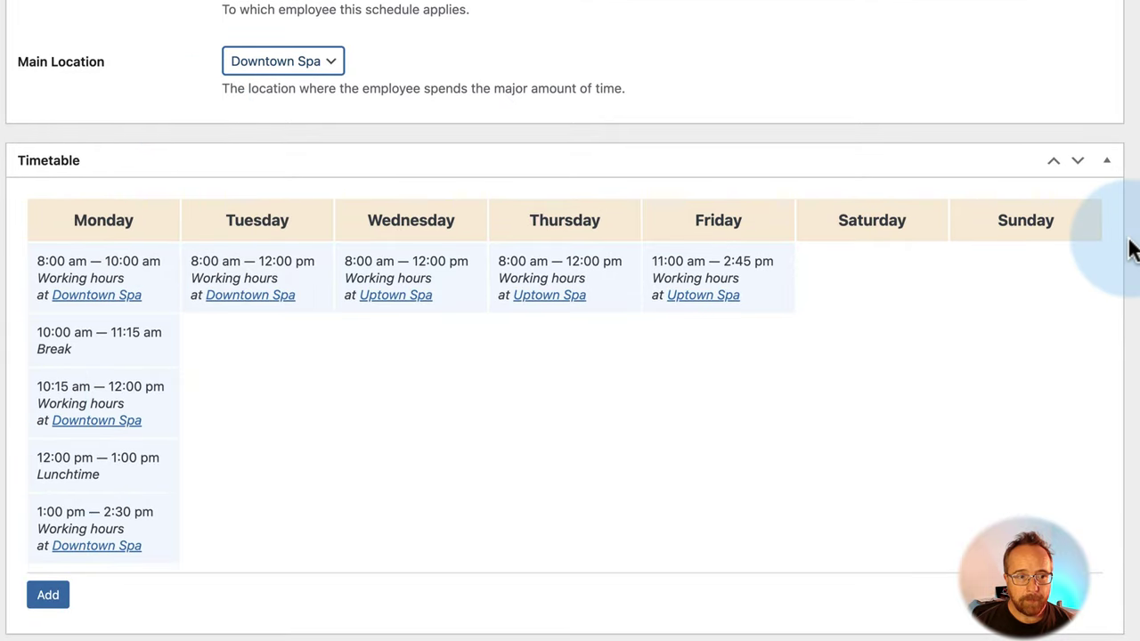
scroll(267, 366, "down", 2)
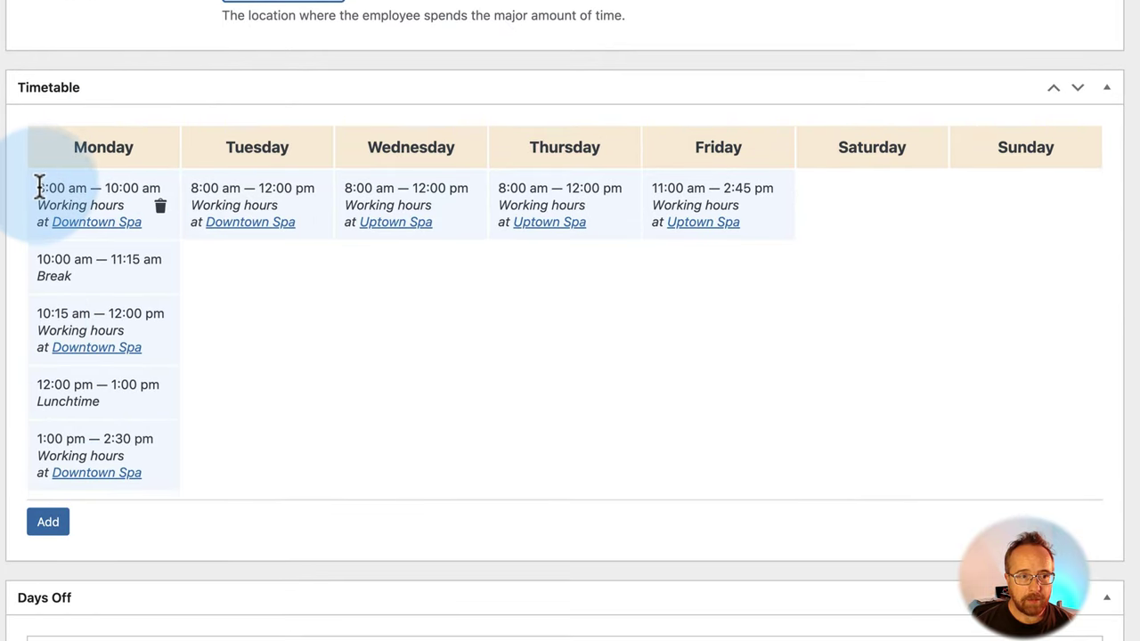
left_click_drag(37, 207, 124, 217)
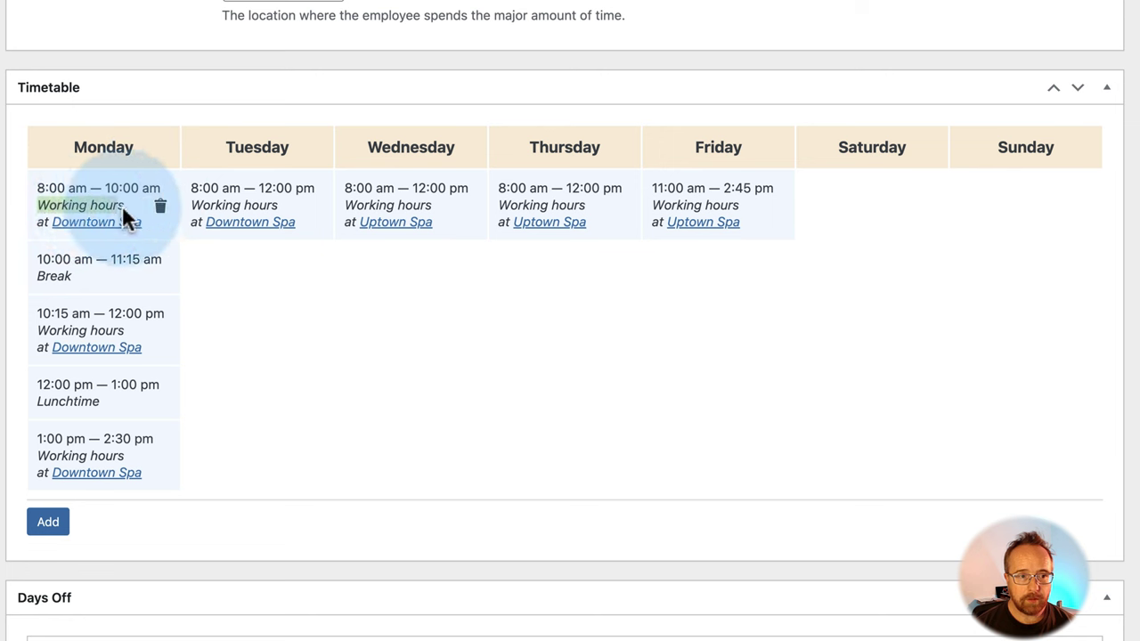
left_click_drag(35, 258, 92, 290)
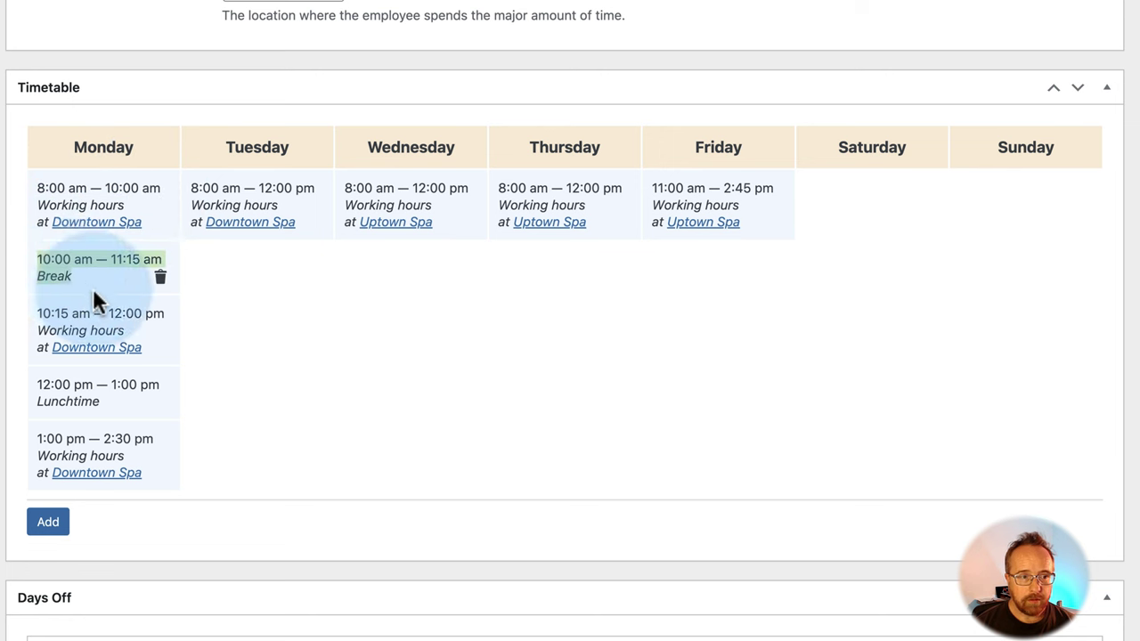
left_click(122, 264)
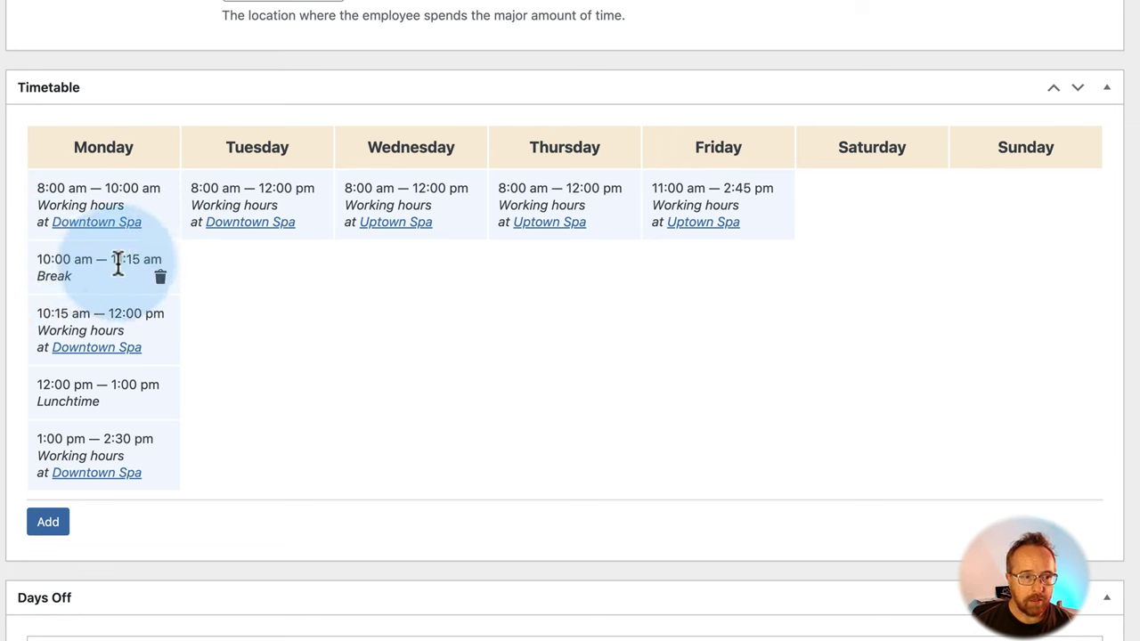
left_click(162, 281)
- Start a new timetable entry for Monday with a start time of 10:00 am
left_click(61, 466)
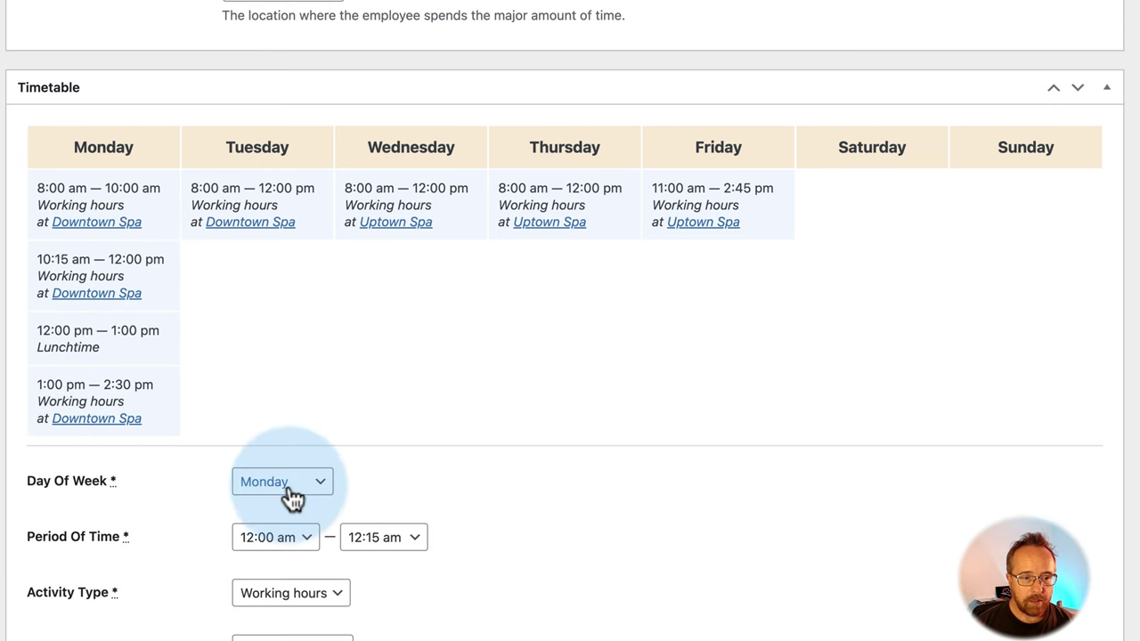
scroll(295, 516, "down", 3)
left_click(287, 441)
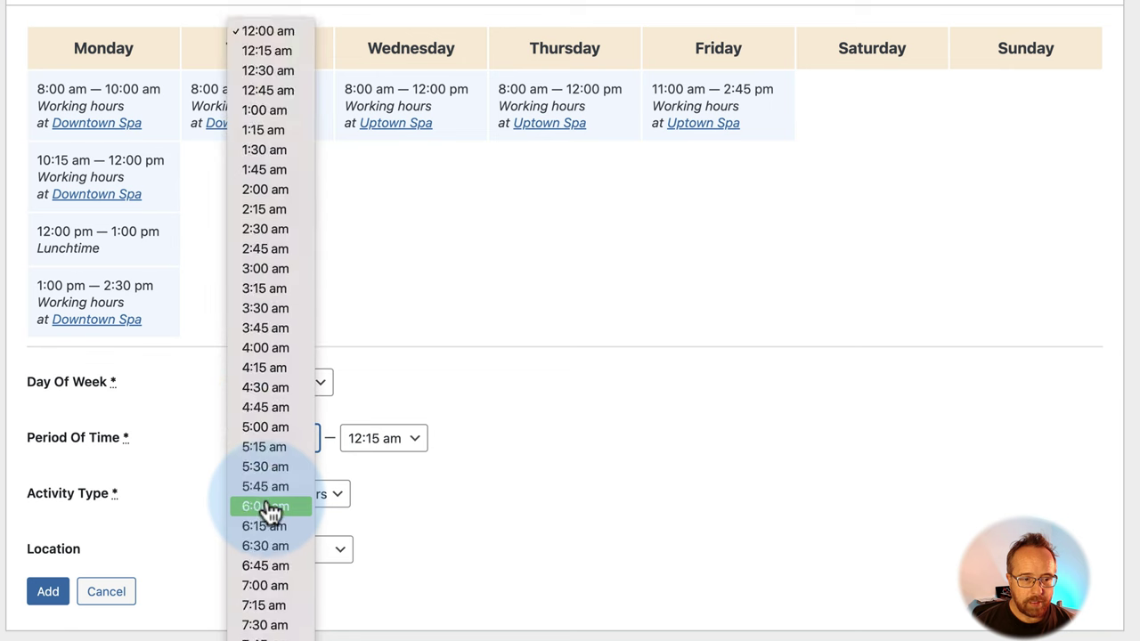
scroll(273, 509, "down", 5)
left_click(277, 536)
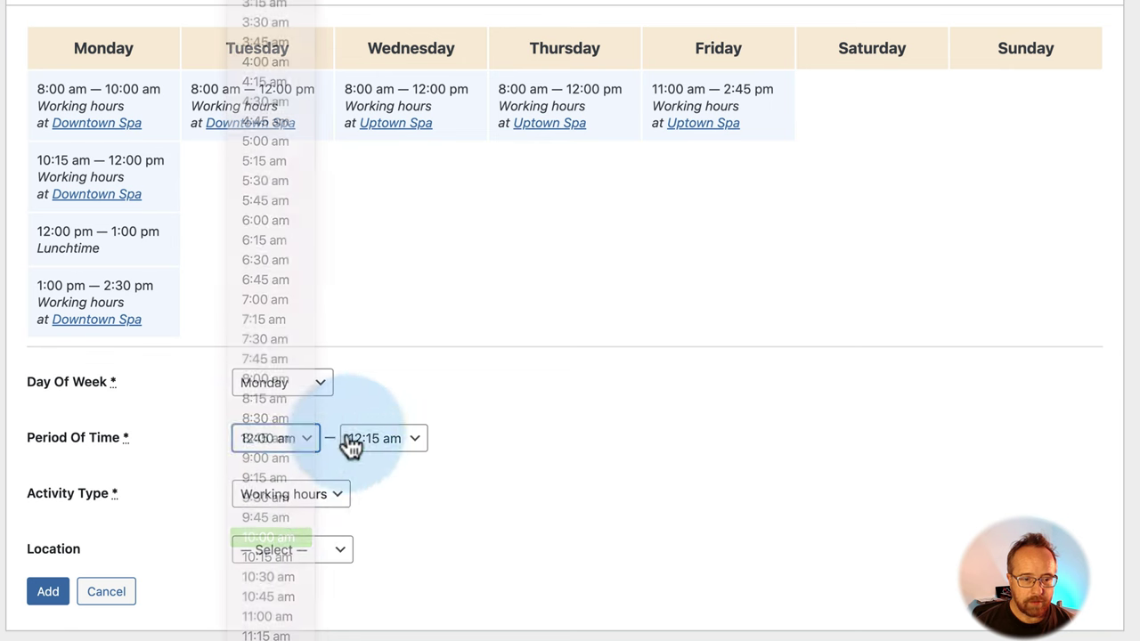
- Set the Monday period to end at 10:15 am, choose Break as activity type and Downtown Spa as location, and add it to the timetable
left_click(352, 447)
scroll(360, 454, "down", 10)
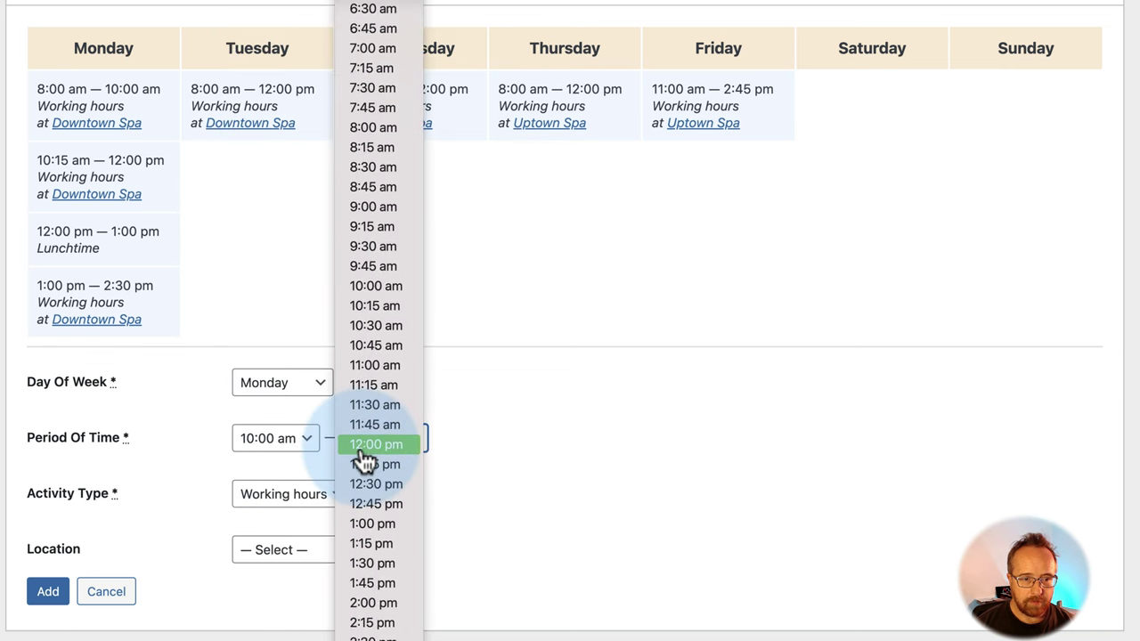
left_click(374, 305)
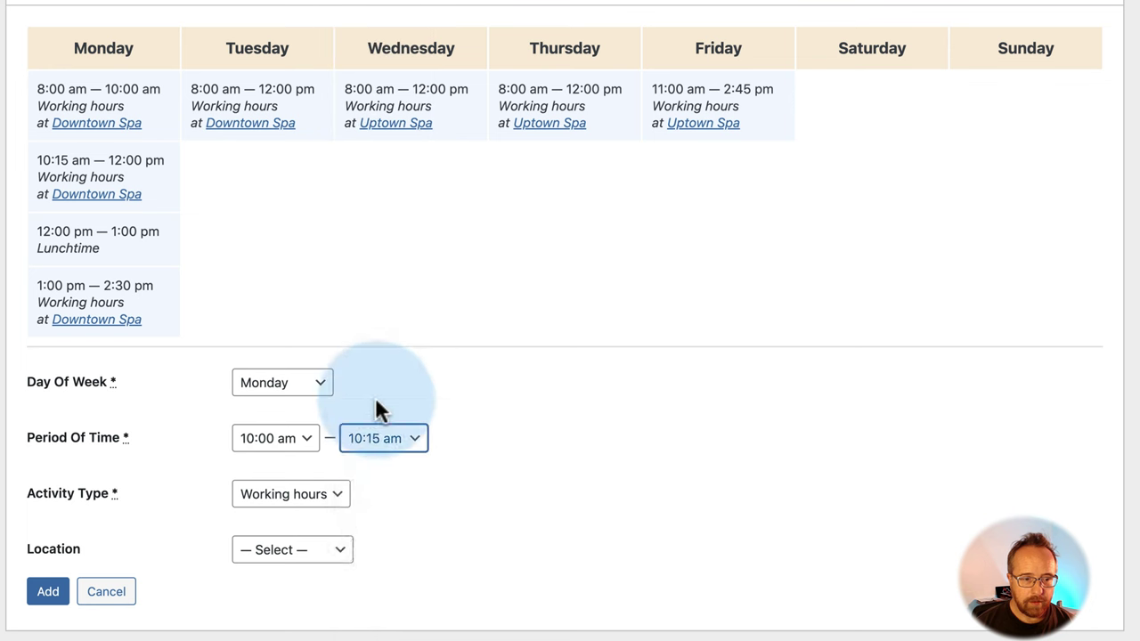
left_click(322, 495)
left_click(300, 537)
left_click(289, 551)
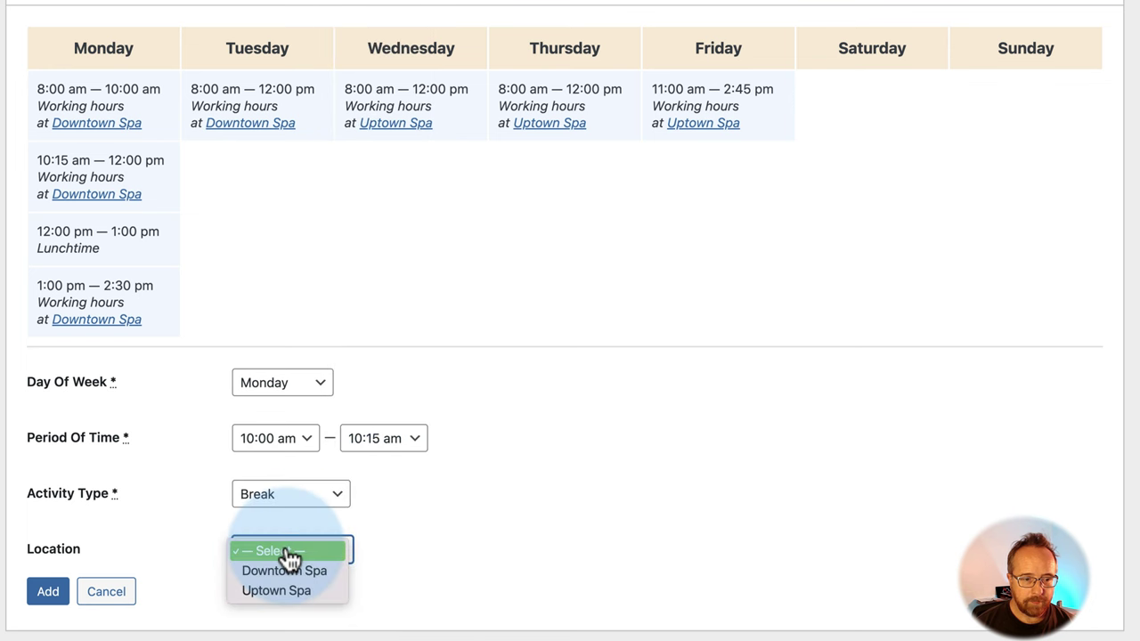
left_click(276, 571)
left_click(48, 591)
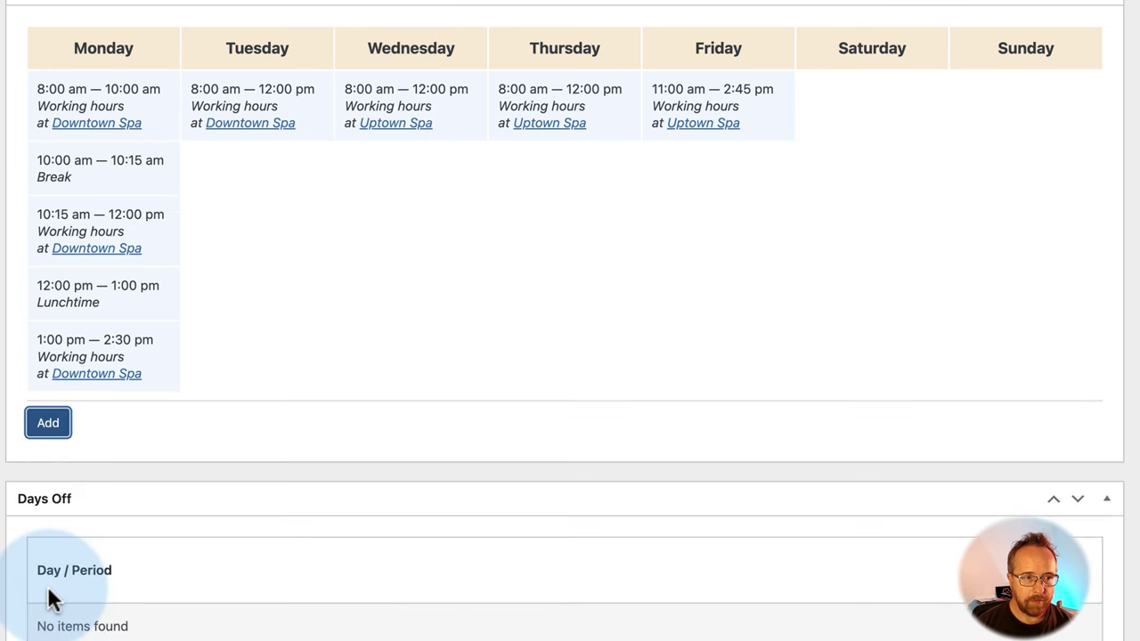
- Review Monday's timetable entries from the morning break through lunchtime to the afternoon working hours
left_click_drag(39, 168, 119, 182)
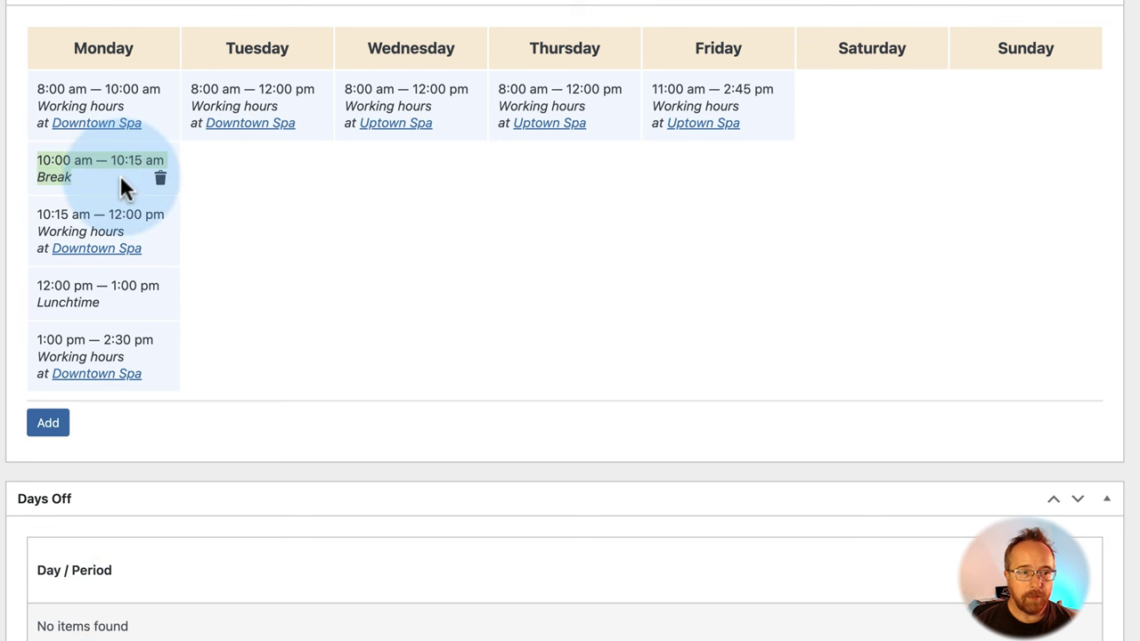
left_click_drag(37, 216, 142, 215)
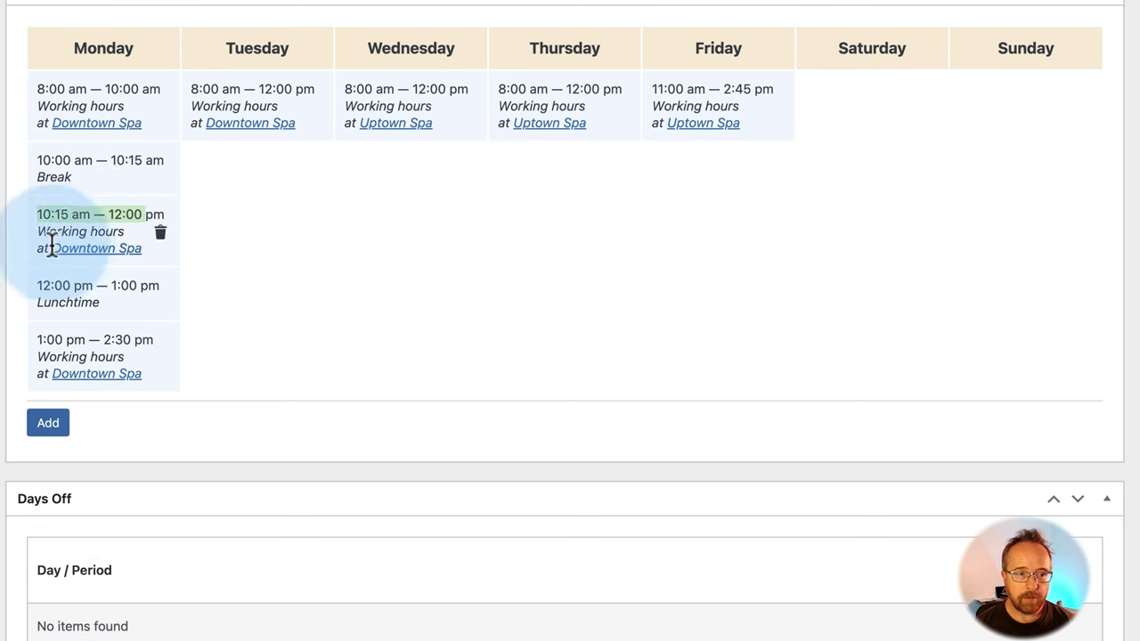
left_click_drag(37, 286, 133, 287)
left_click_drag(39, 339, 160, 365)
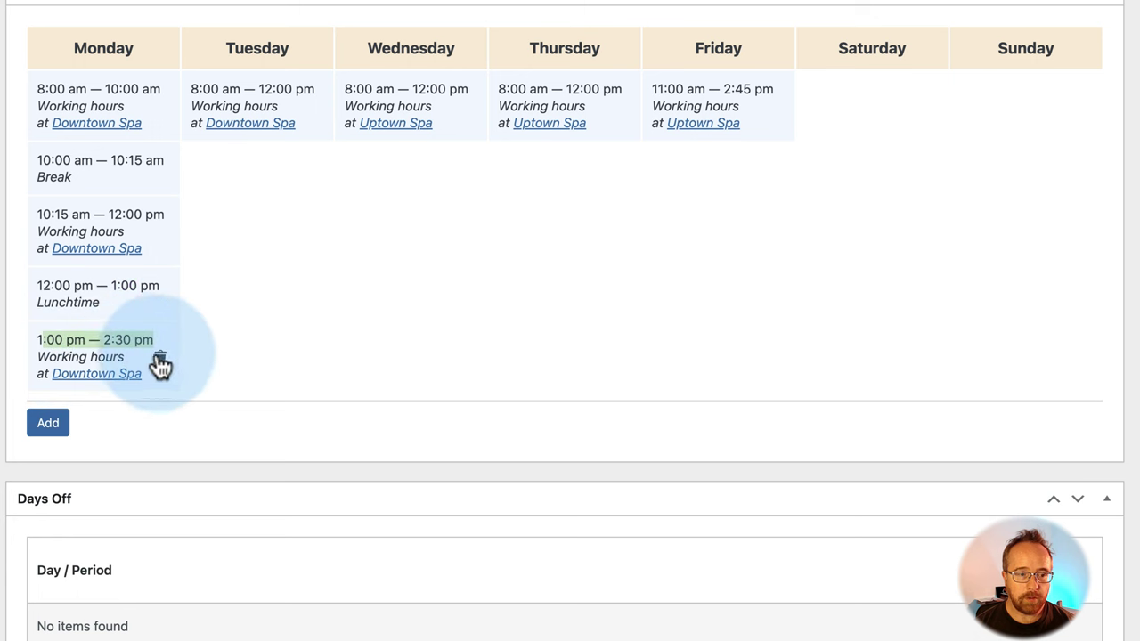
left_click(240, 336)
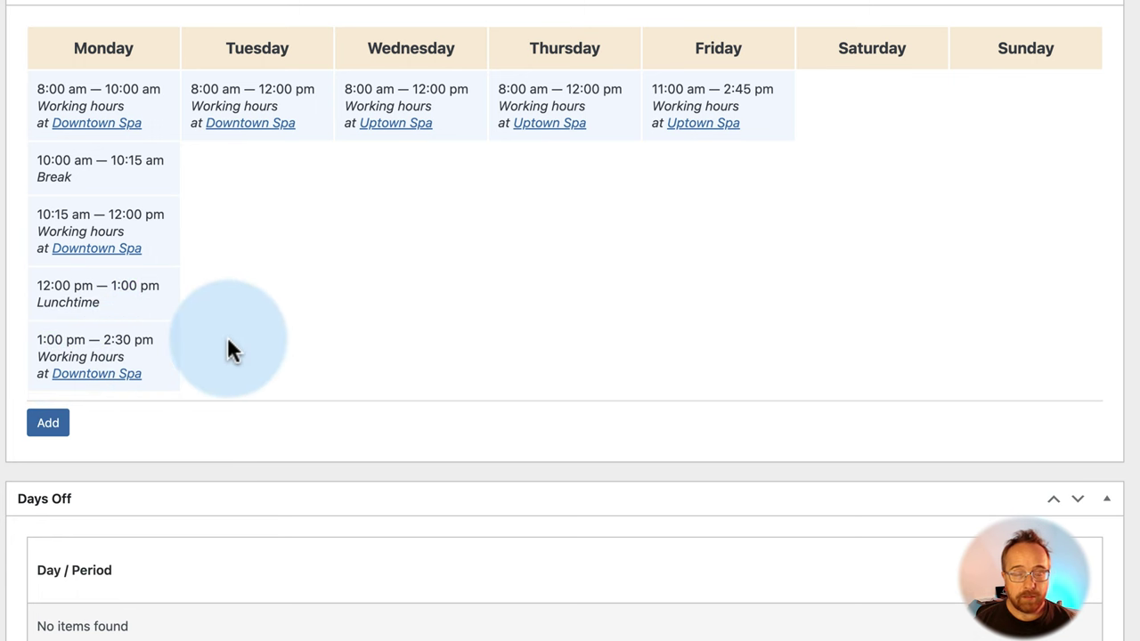
scroll(228, 340, "up", 1)
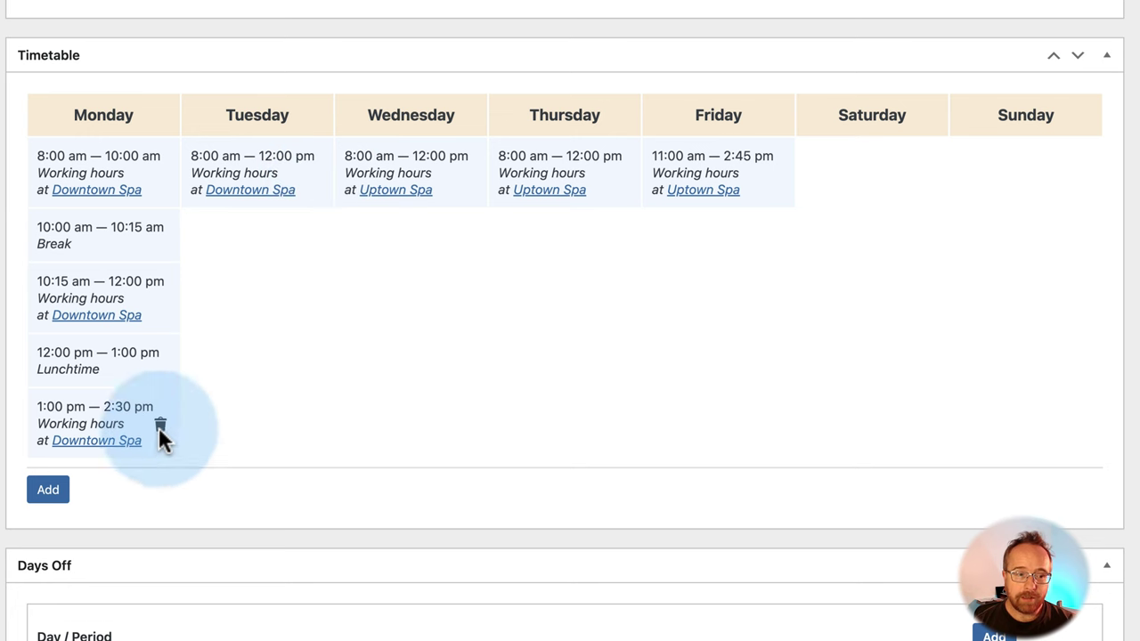
left_click(49, 489)
scroll(265, 488, "down", 3)
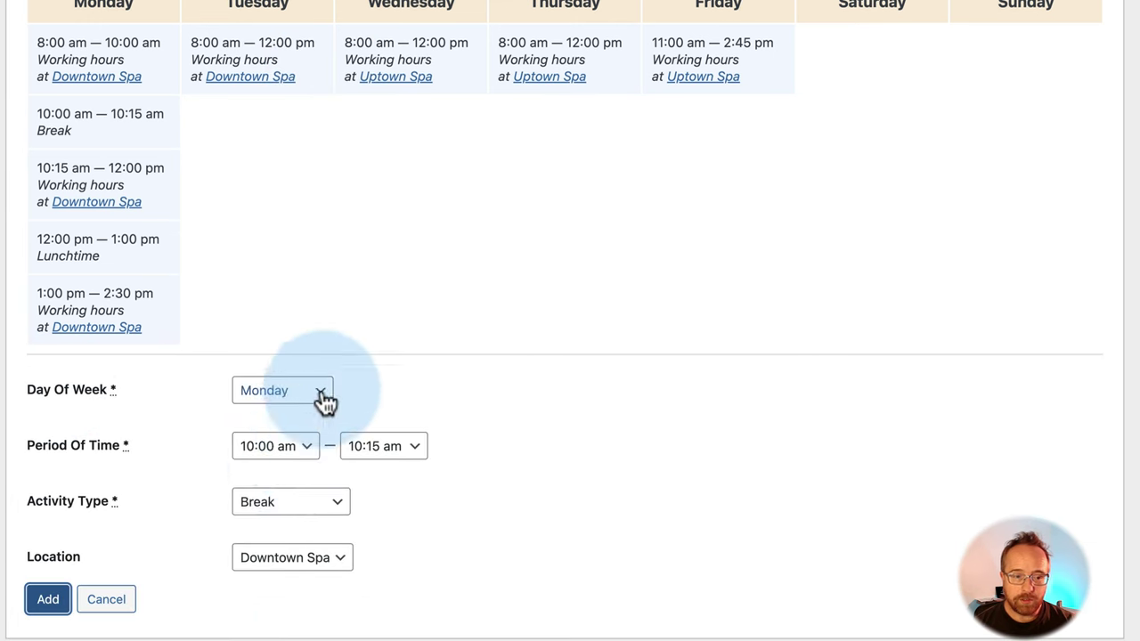
left_click(328, 394)
left_click(381, 391)
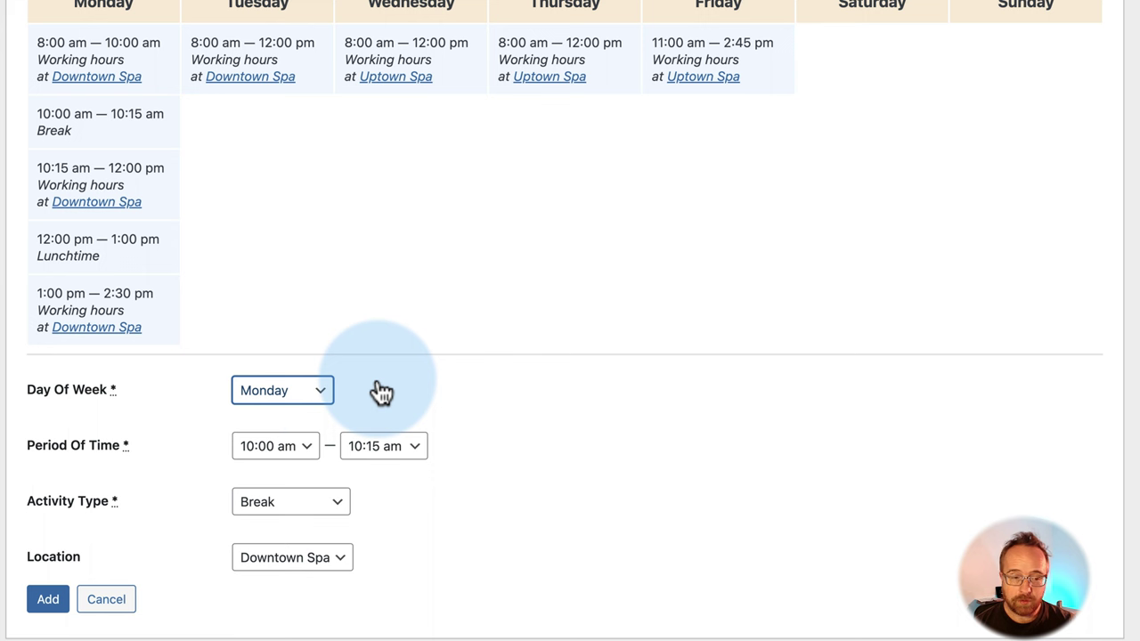
left_click(311, 503)
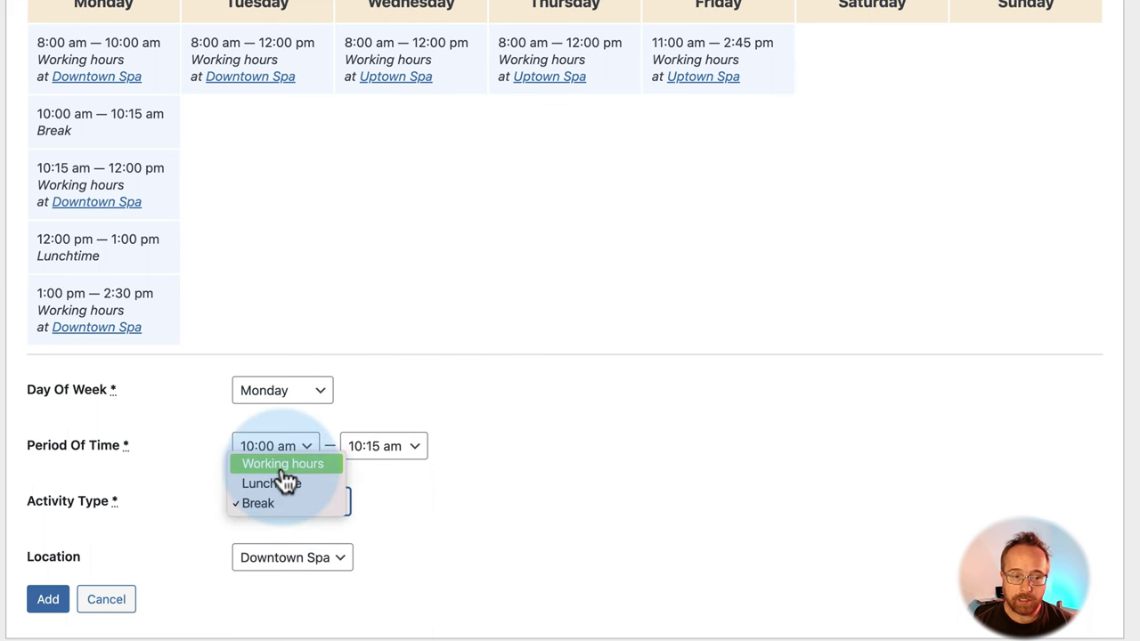
left_click(173, 525)
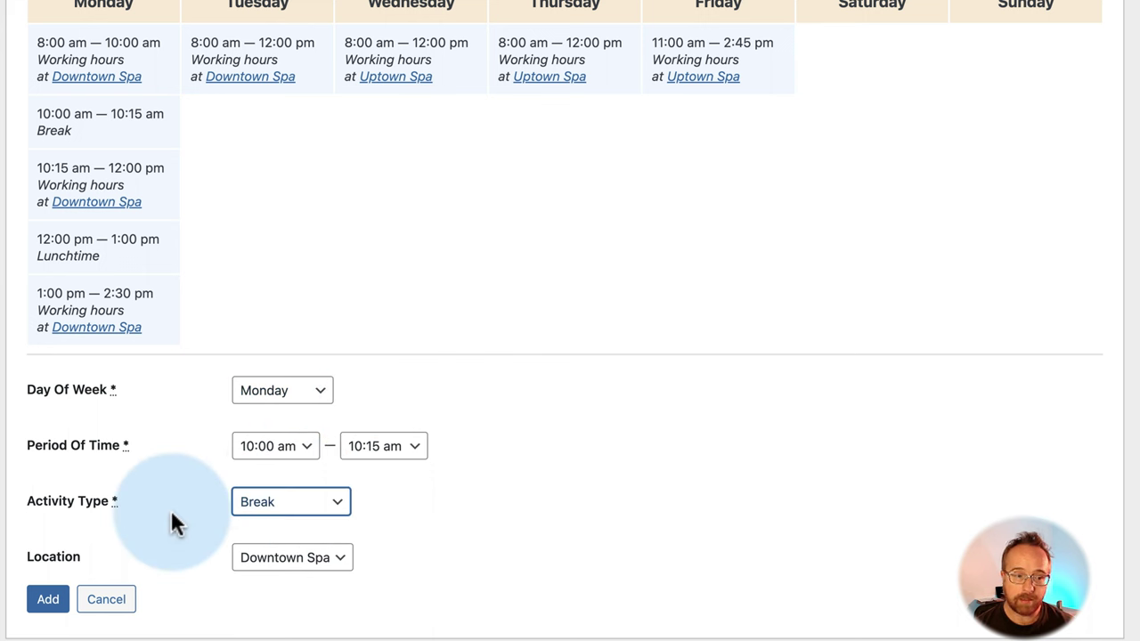
left_click(108, 602)
scroll(458, 445, "up", 5)
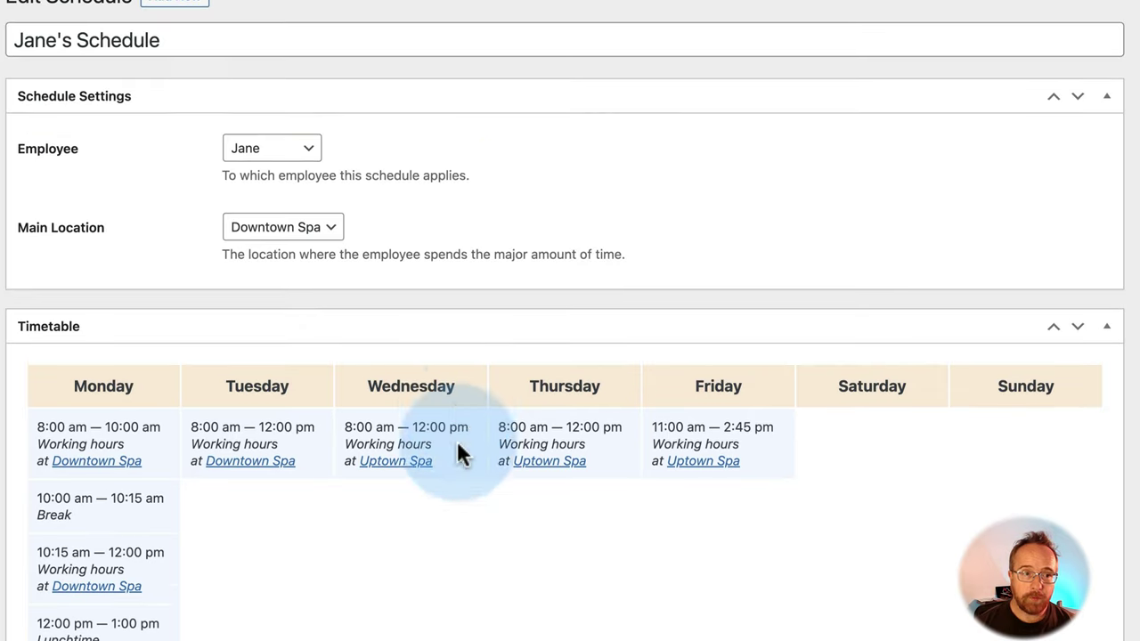
scroll(457, 445, "up", 1)
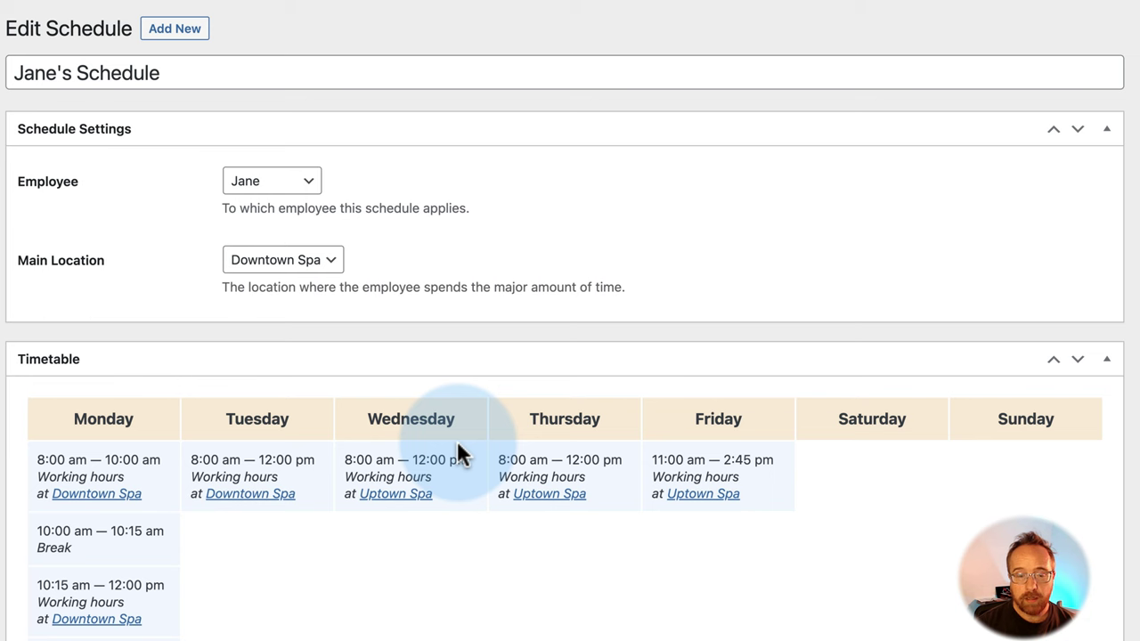
scroll(457, 445, "down", 5)
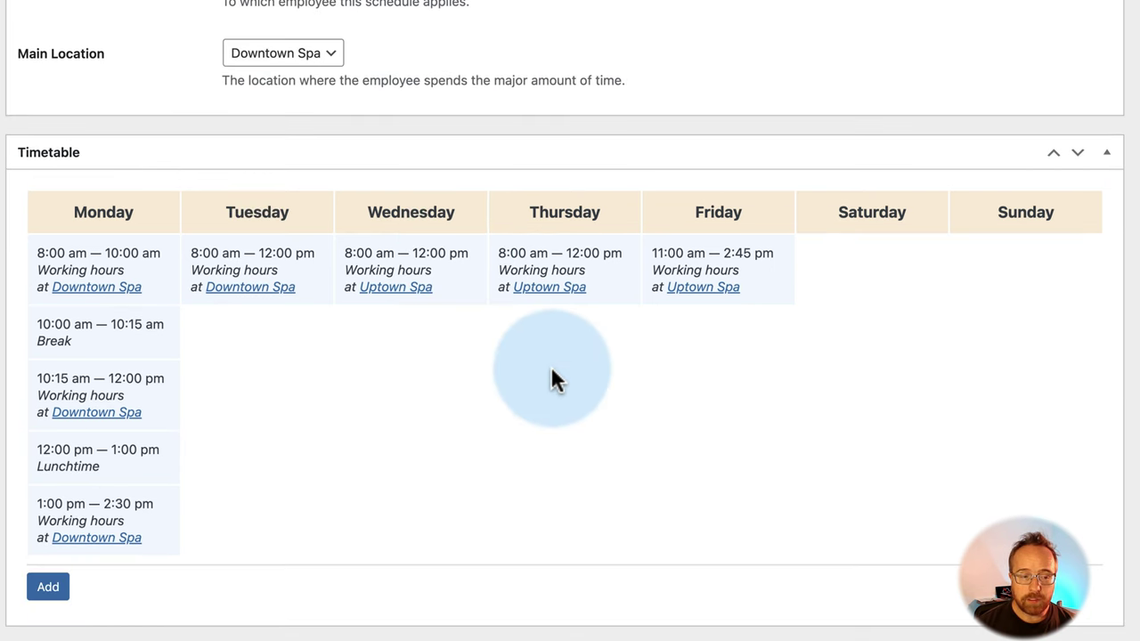
scroll(550, 368, "down", 8)
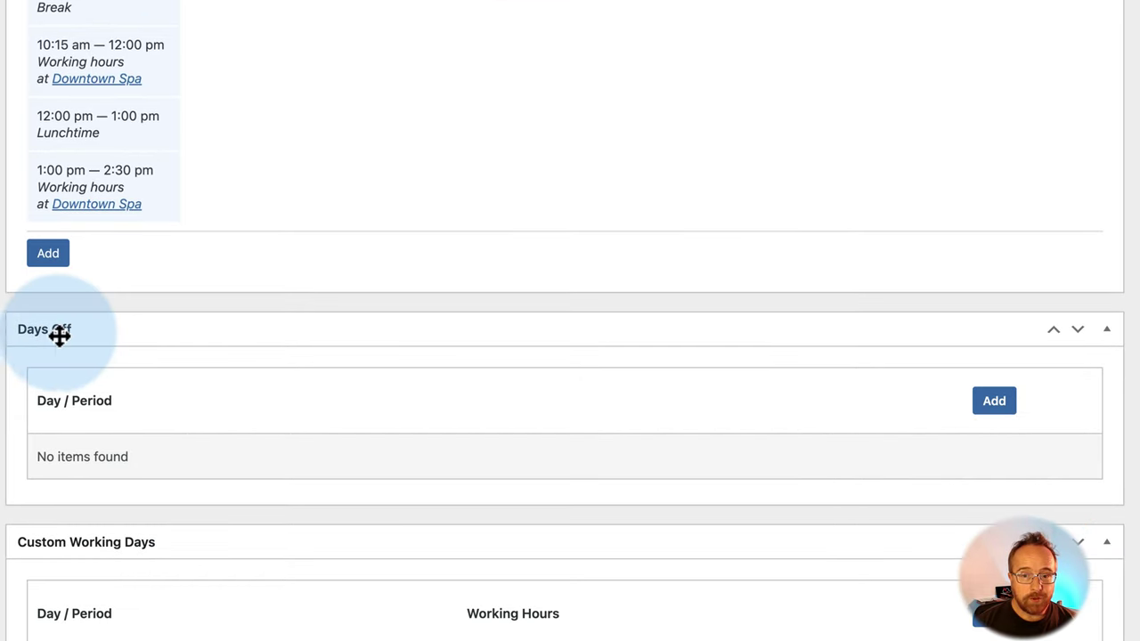
scroll(184, 344, "up", 5)
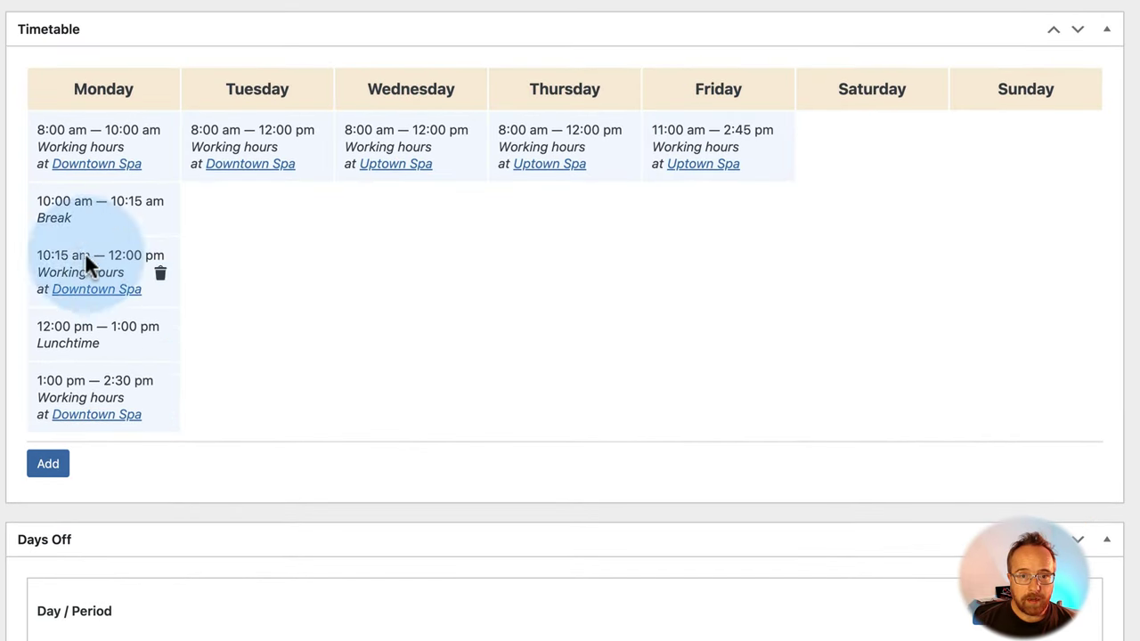
- Add November 16 to November 23, 2023 as a days-off period in the schedule
scroll(678, 369, "down", 4)
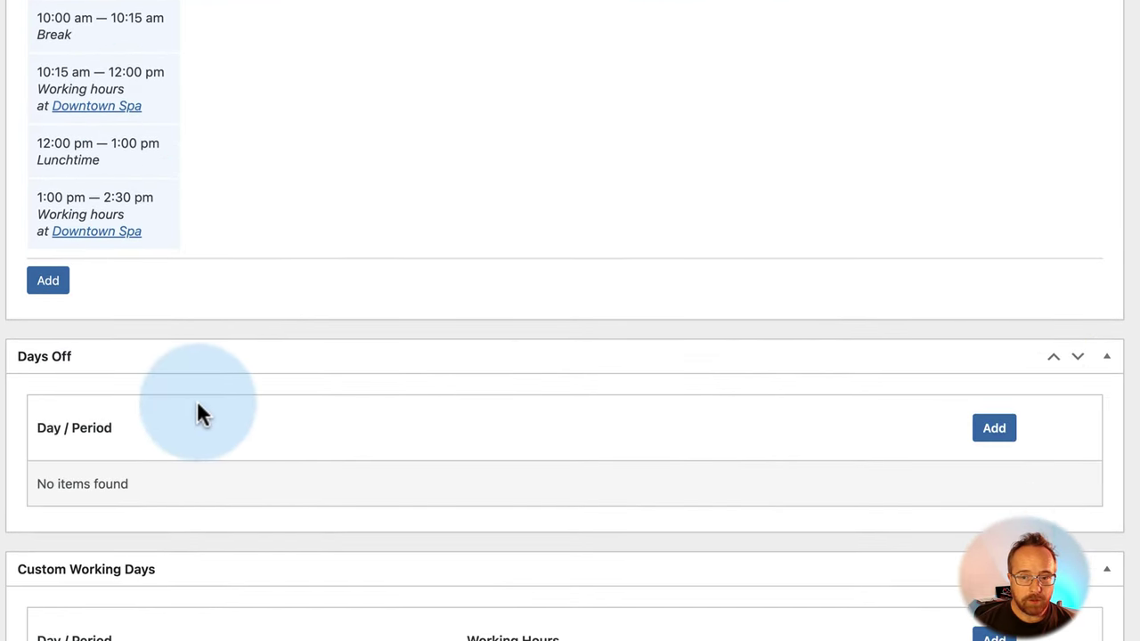
left_click(997, 430)
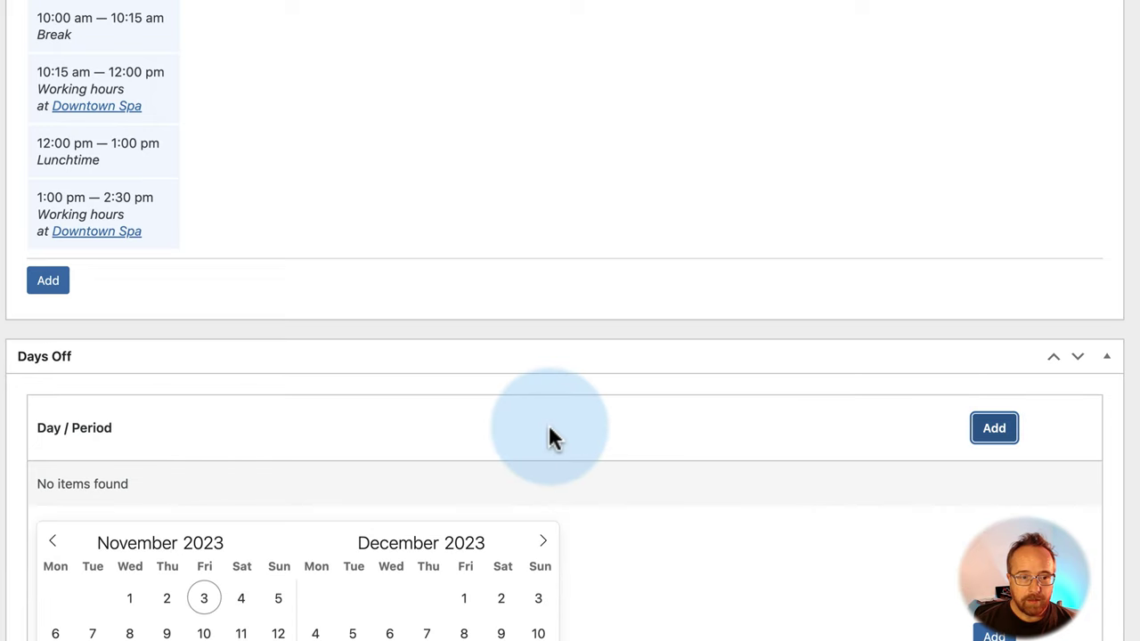
scroll(549, 428, "down", 3)
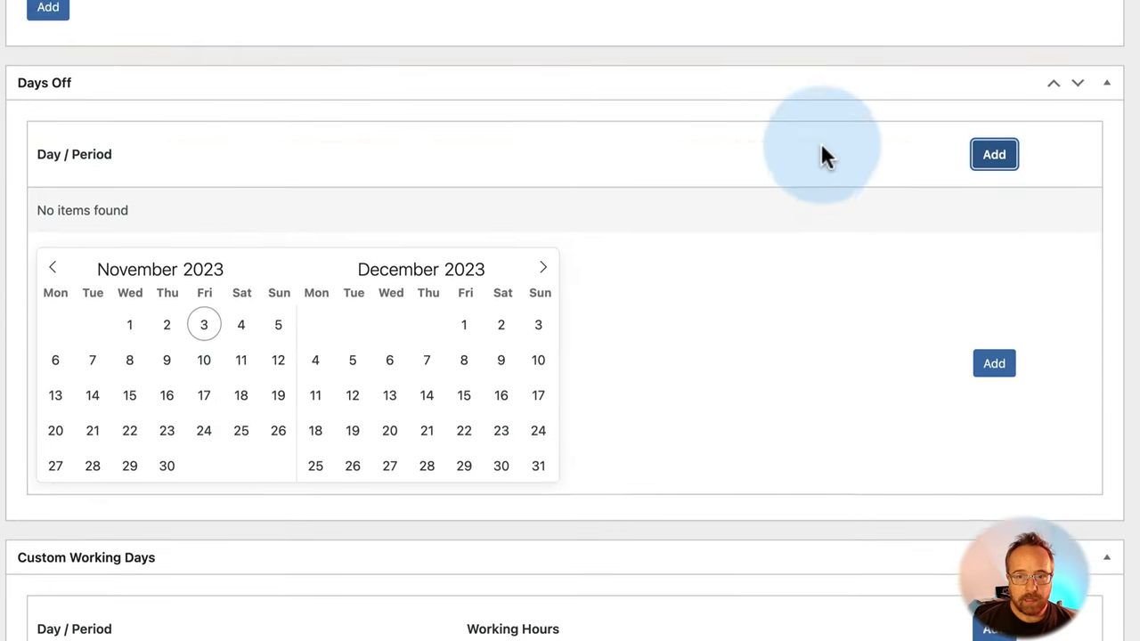
scroll(820, 155, "up", 6)
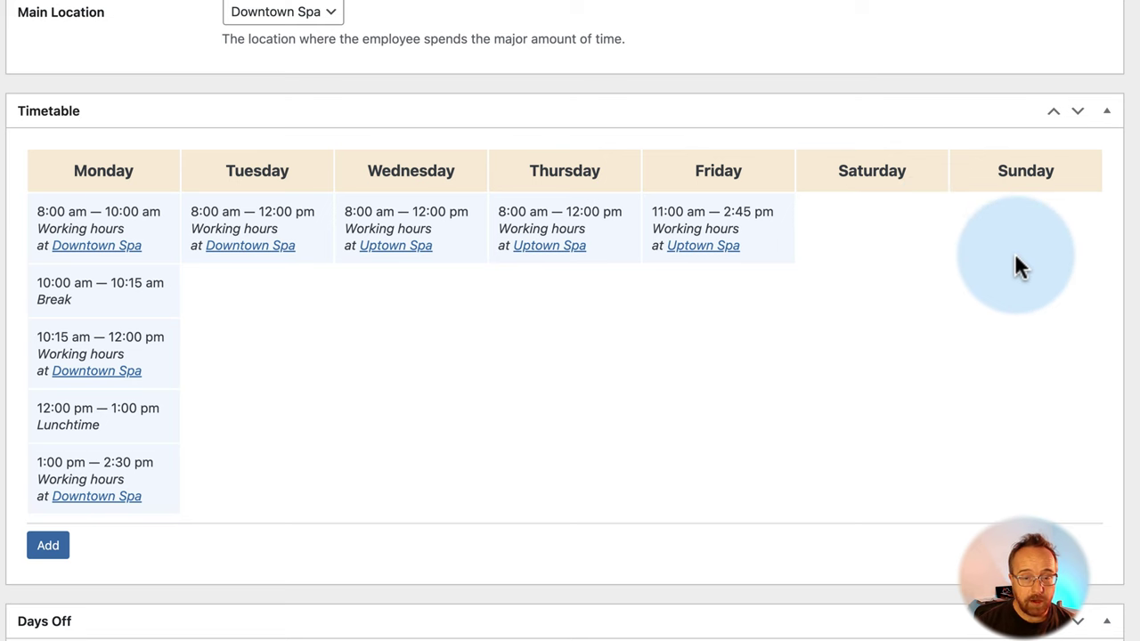
scroll(682, 330, "down", 4)
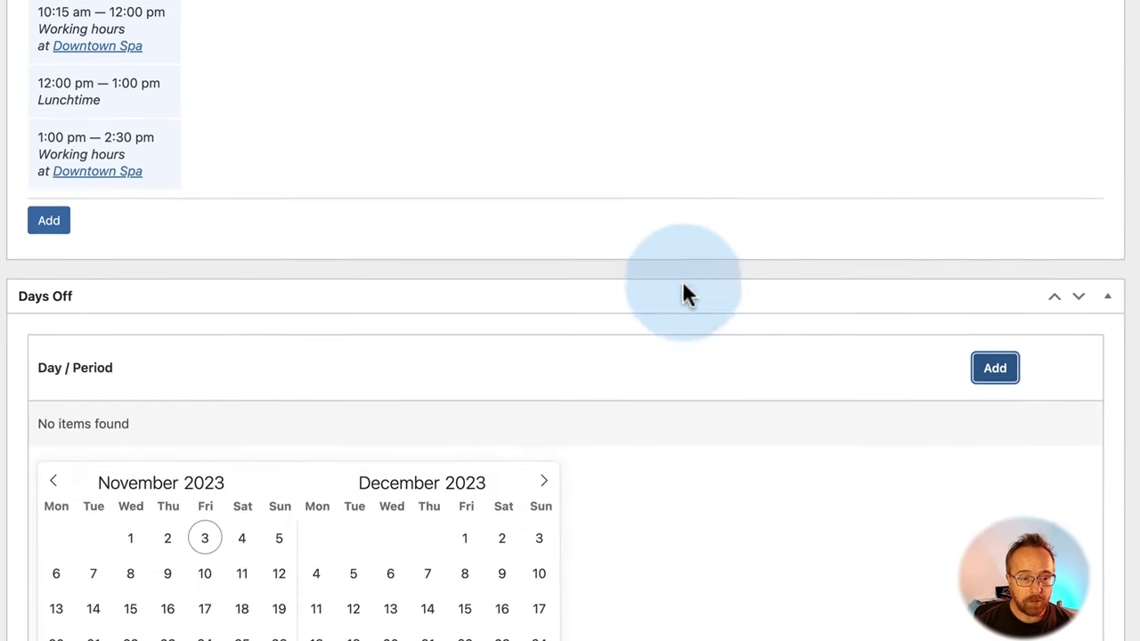
scroll(262, 585, "down", 1)
left_click(160, 531)
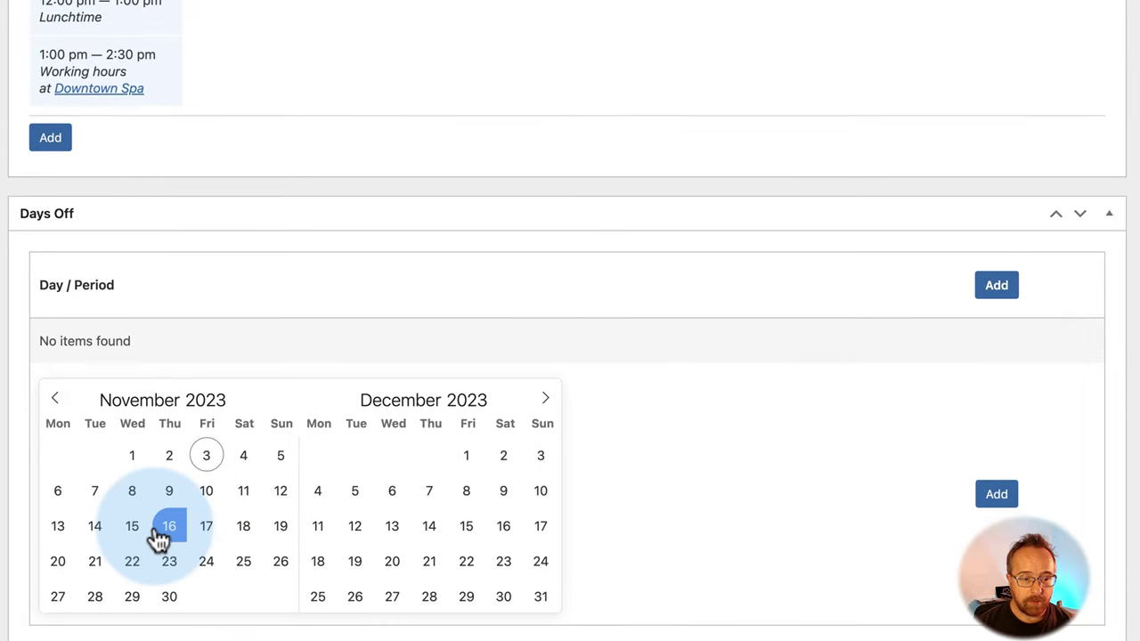
left_click(163, 568)
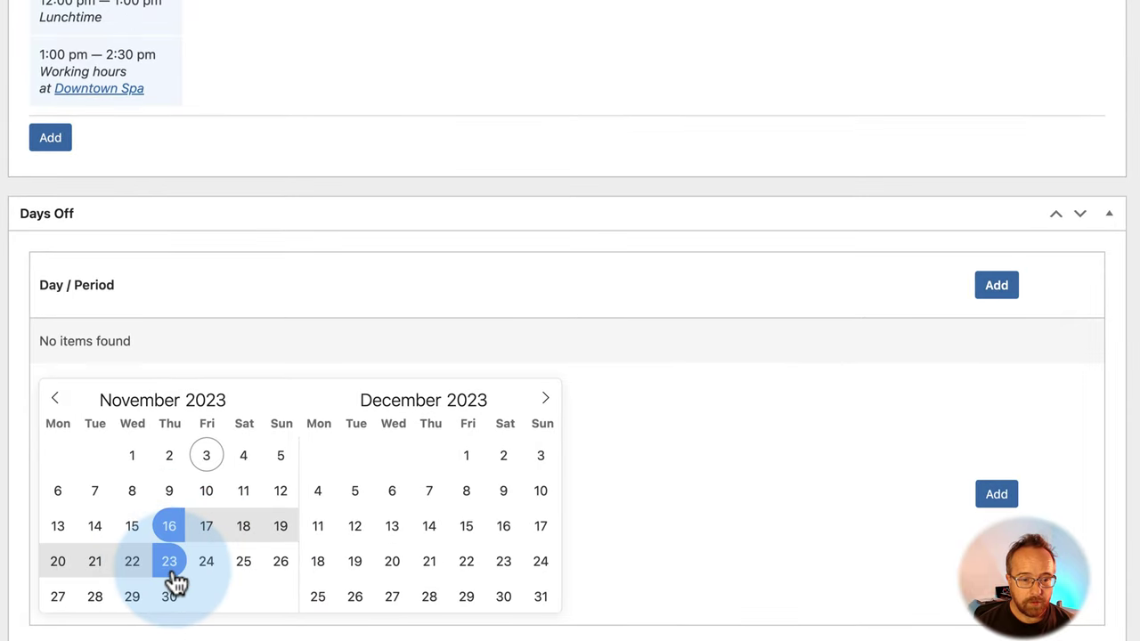
left_click(998, 495)
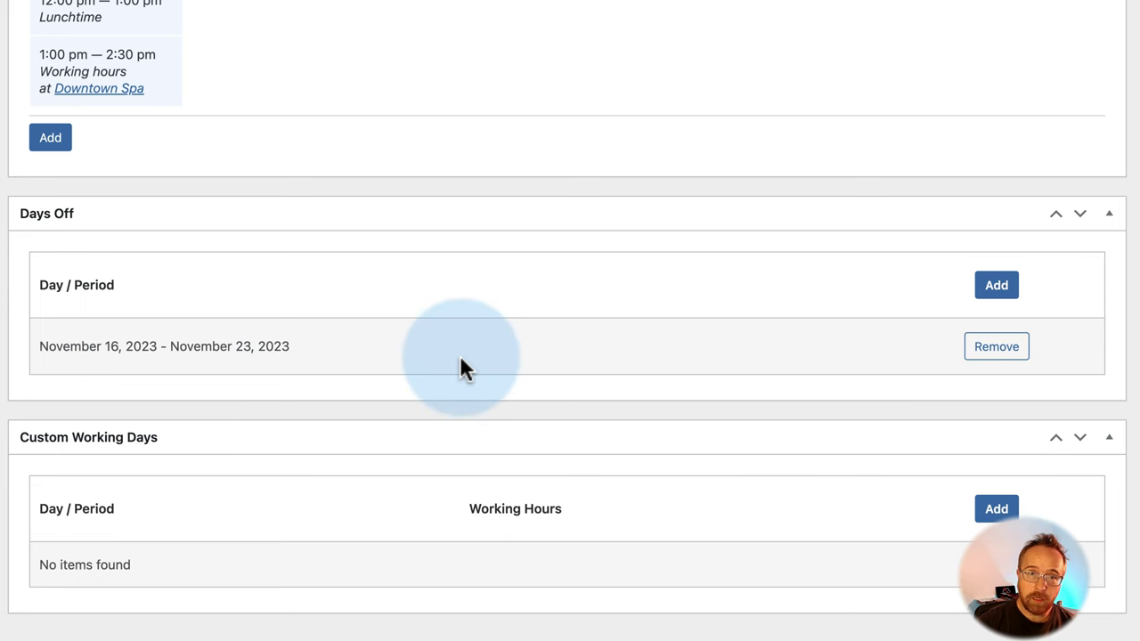
- Open the entry form for a custom working day and examine its calendar and working hours alongside the weekly timetable
scroll(459, 355, "up", 5)
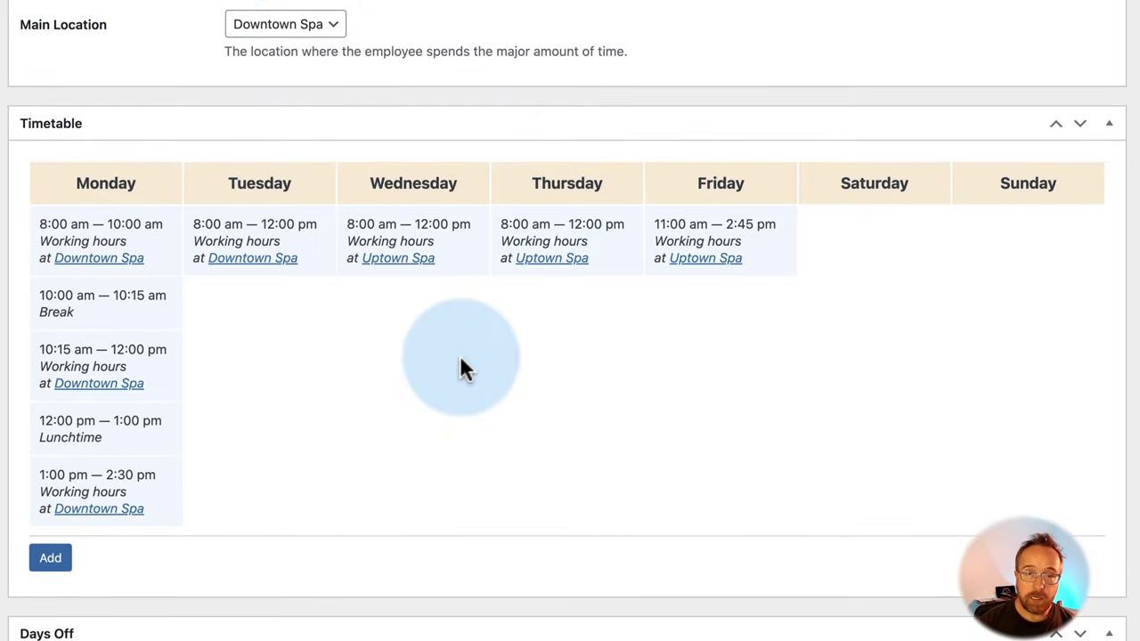
scroll(334, 166, "down", 5)
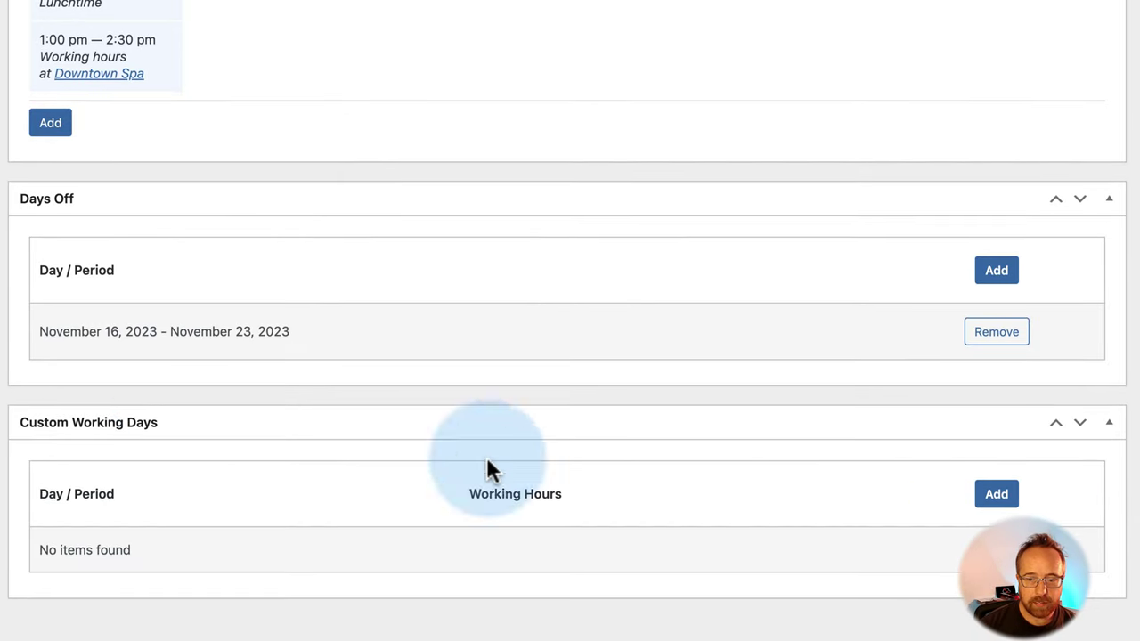
left_click(989, 504)
scroll(604, 521, "down", 3)
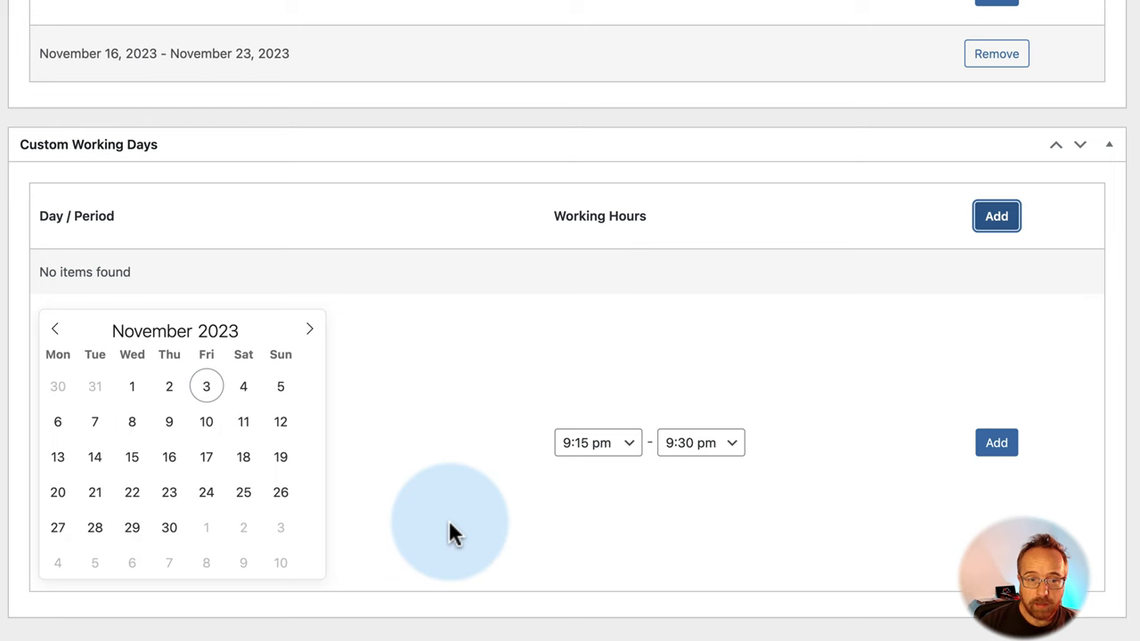
scroll(448, 532, "up", 10)
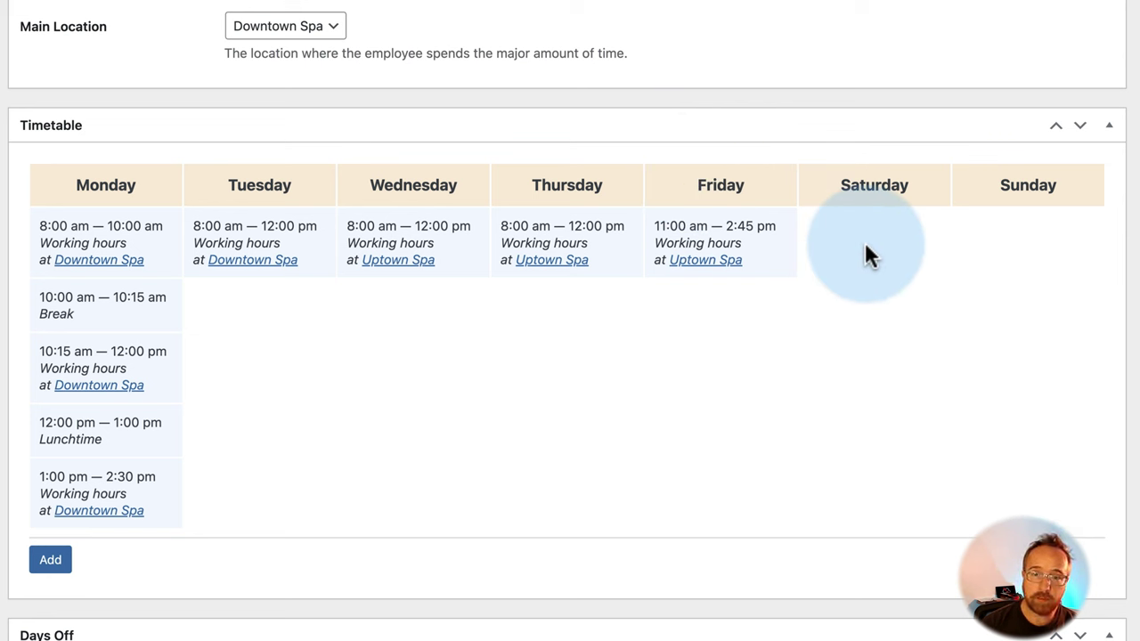
scroll(864, 253, "down", 10)
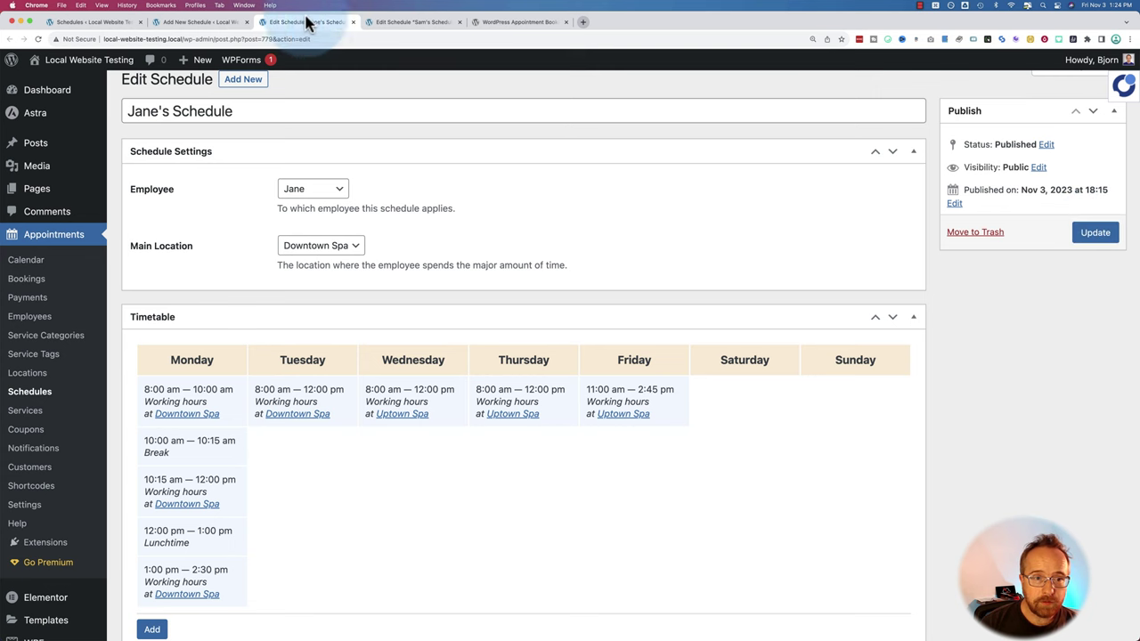
- Look over the blank new-schedule page and the other open employee schedules, ending on the second employee's schedule
left_click(205, 22)
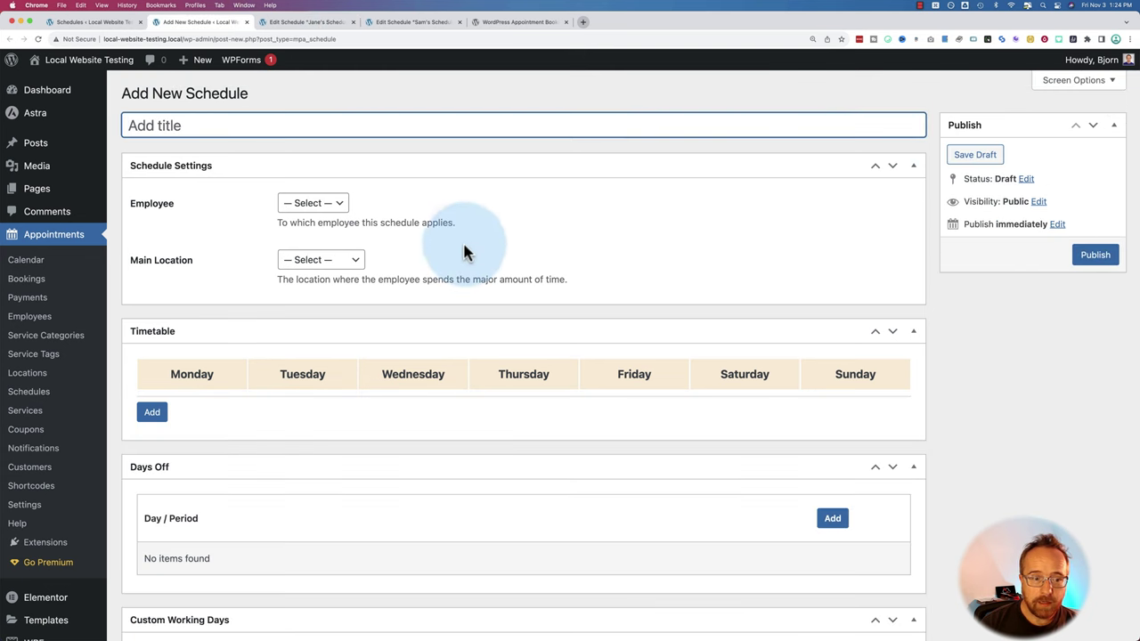
scroll(236, 270, "down", 1)
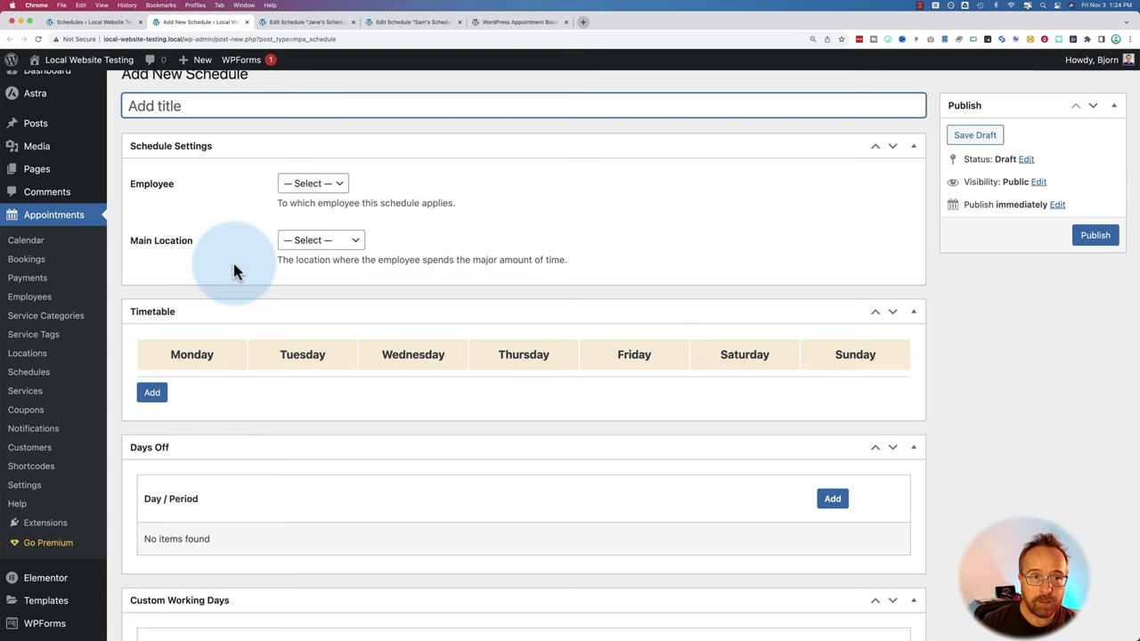
left_click(307, 21)
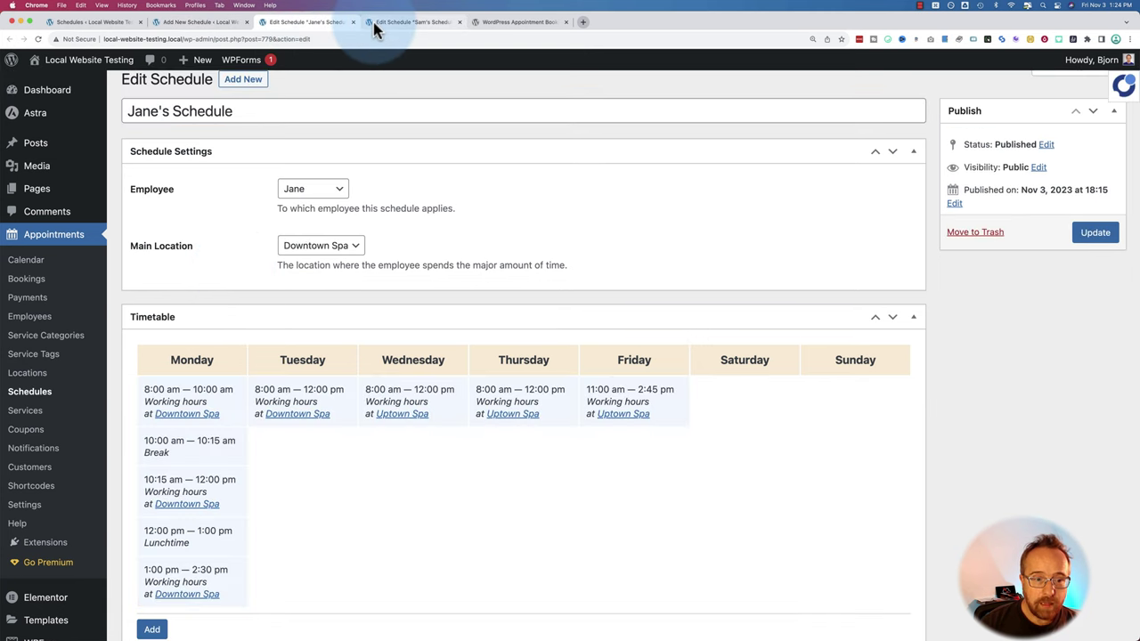
scroll(357, 140, "down", 2)
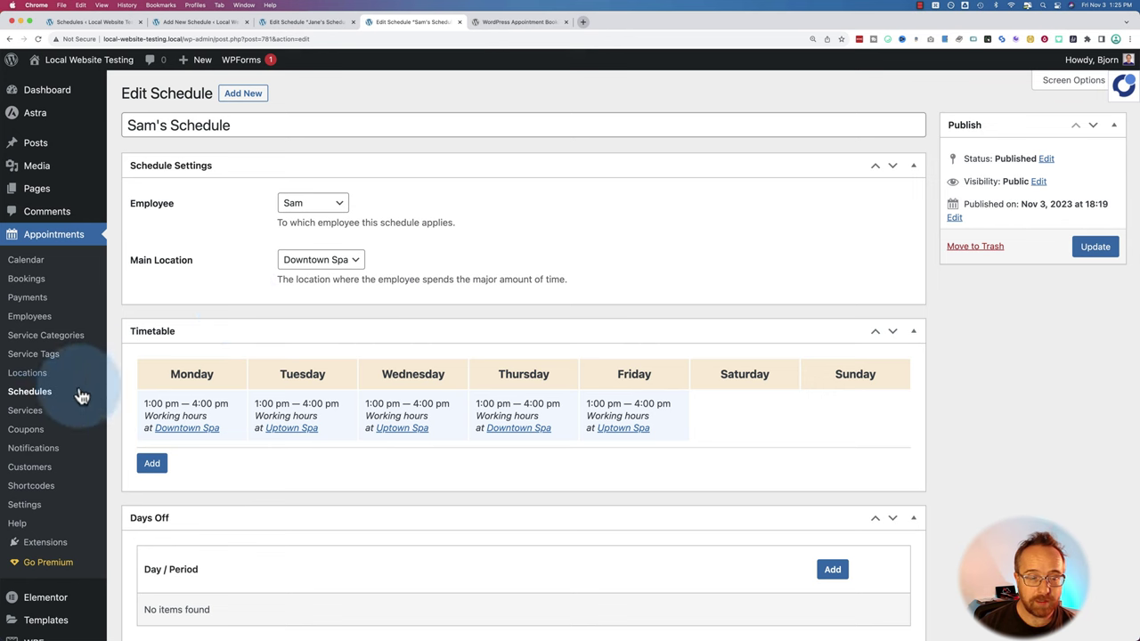
- Open the Services list, close the leftover schedule tabs, and open a new service form and both existing services in separate tabs
left_click(30, 416)
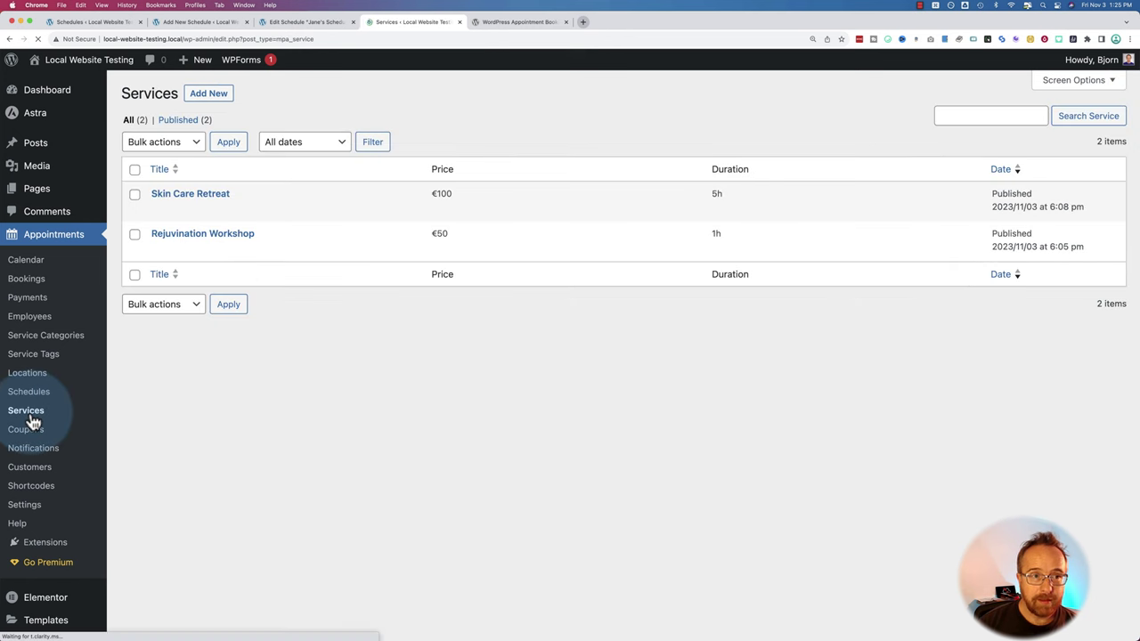
left_click(247, 21)
left_click(246, 21)
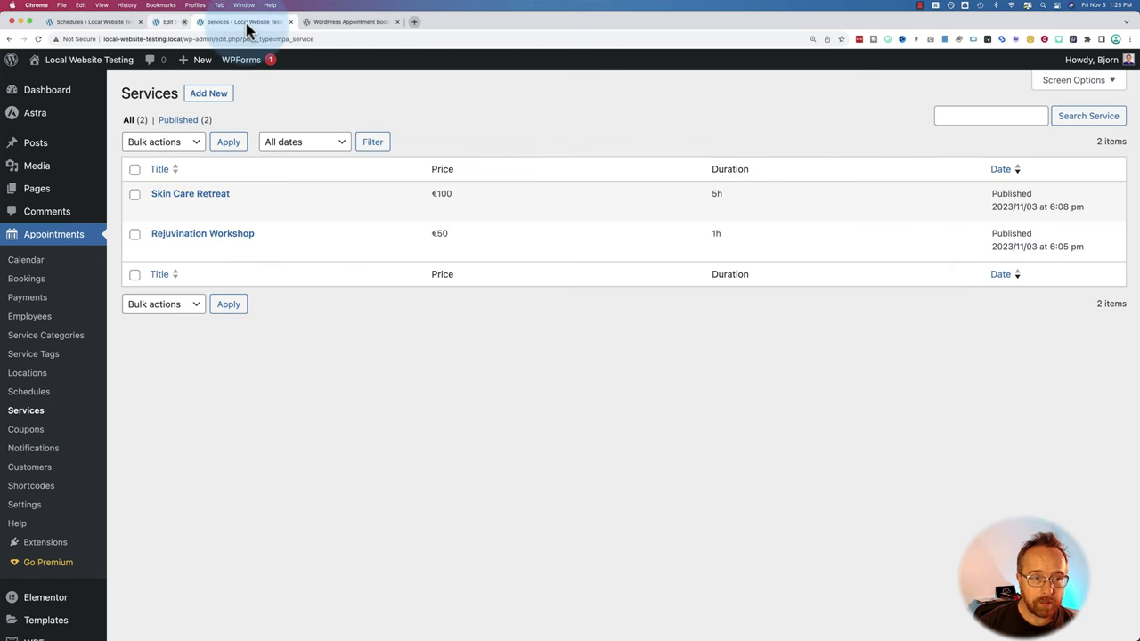
left_click(208, 94, "super")
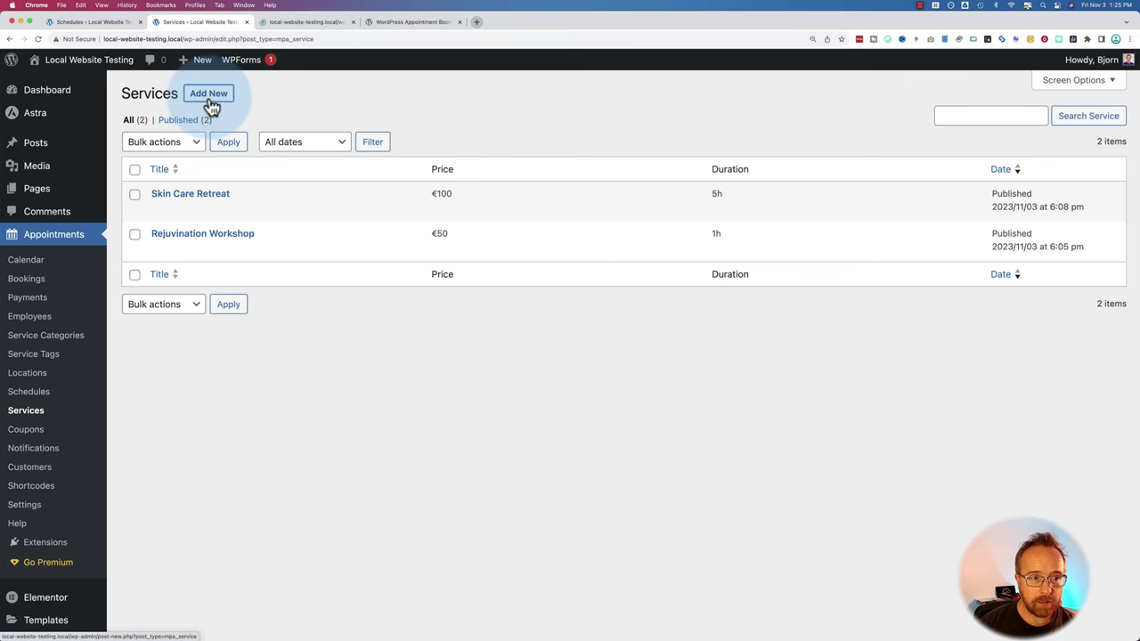
left_click(158, 210, "super")
left_click(202, 233, "super")
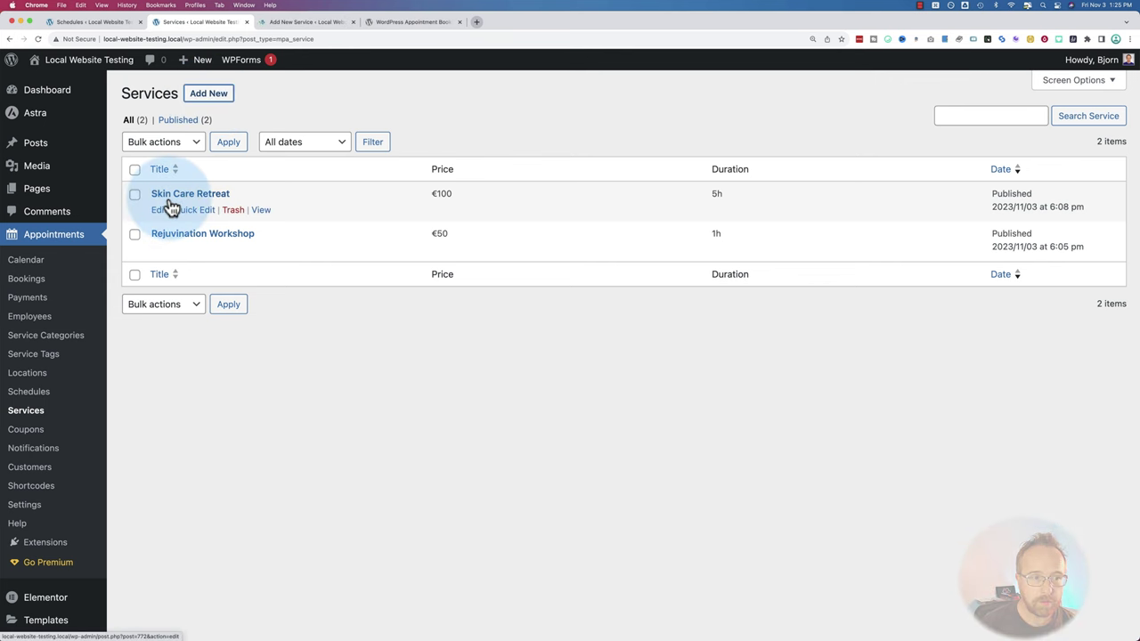
- Examine the blank new-service form, including its price, the range of duration choices and the buffer time settings
left_click(287, 24)
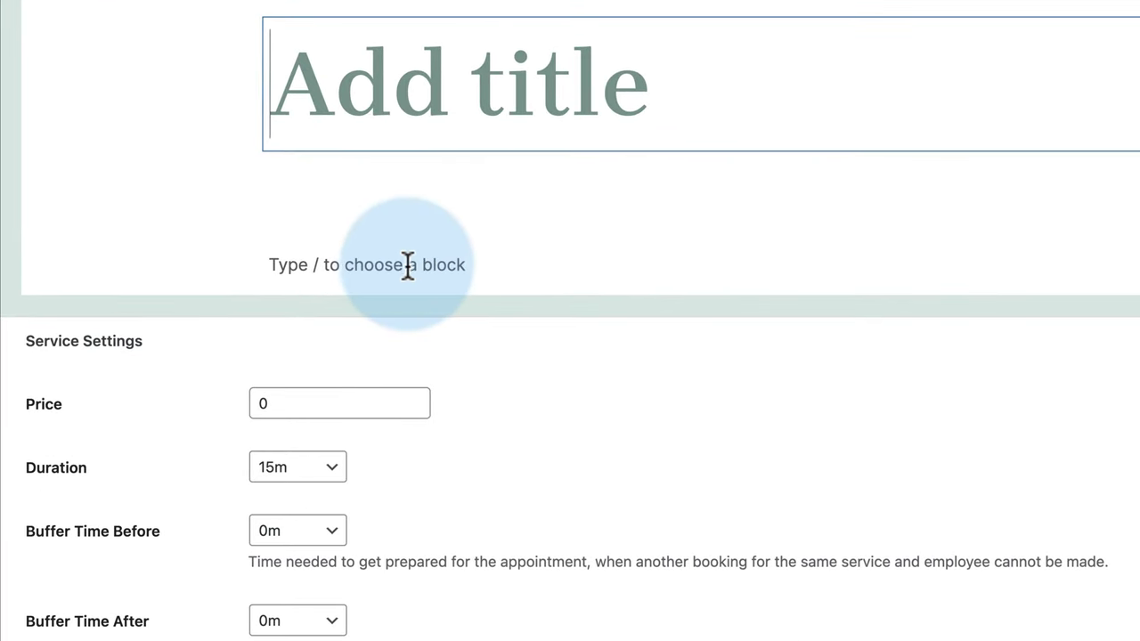
left_click(338, 280)
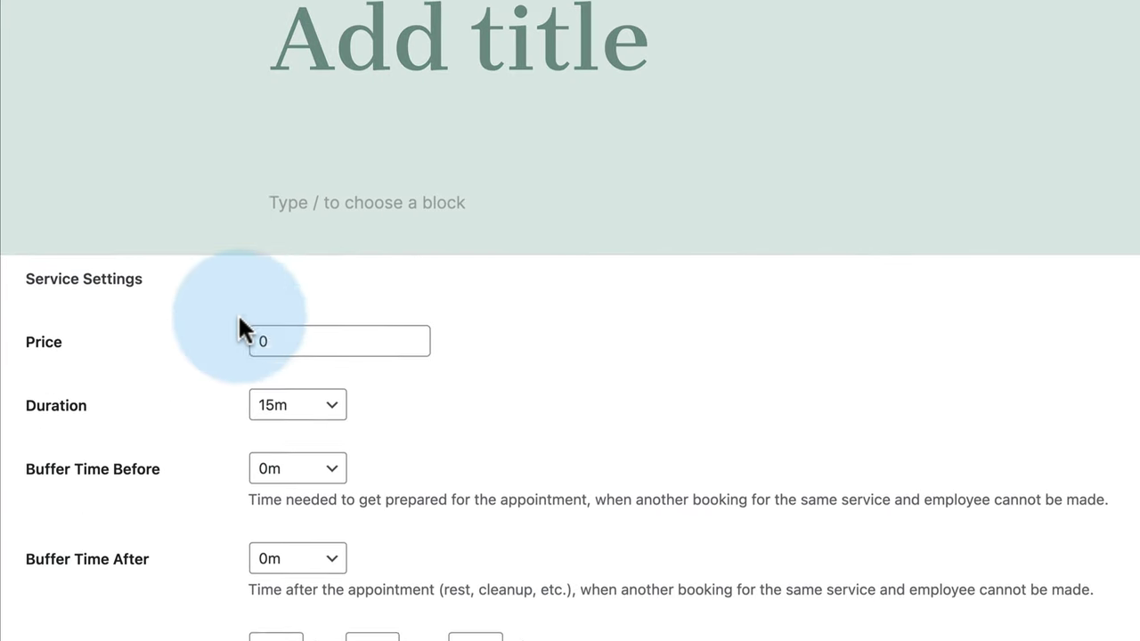
scroll(238, 314, "down", 5)
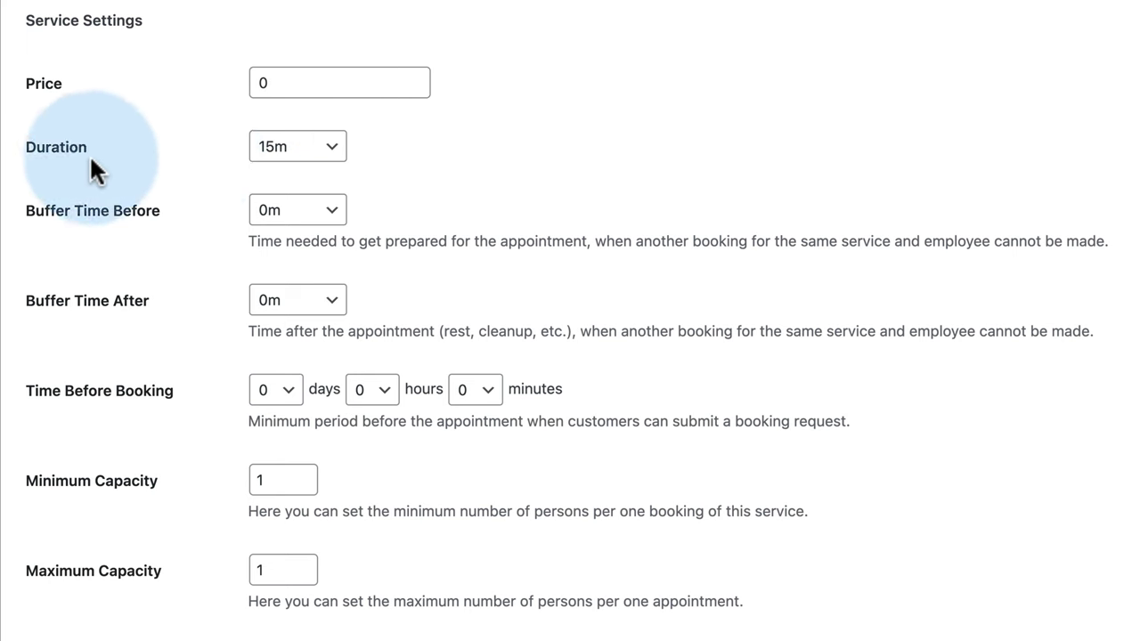
left_click(285, 150)
scroll(287, 427, "down", 15)
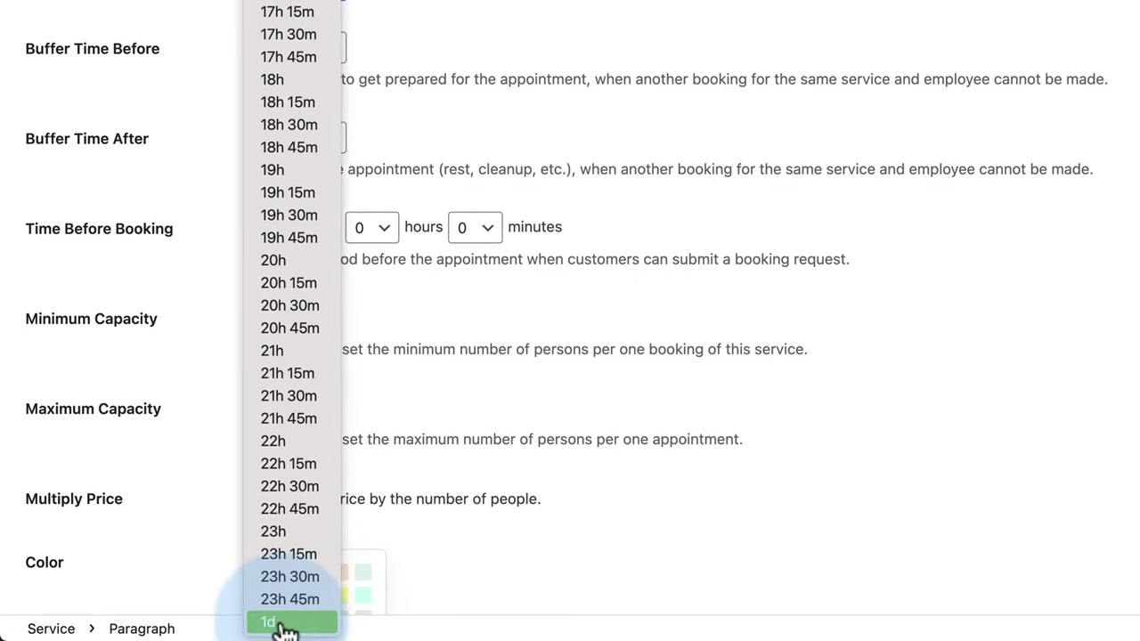
left_click(189, 89)
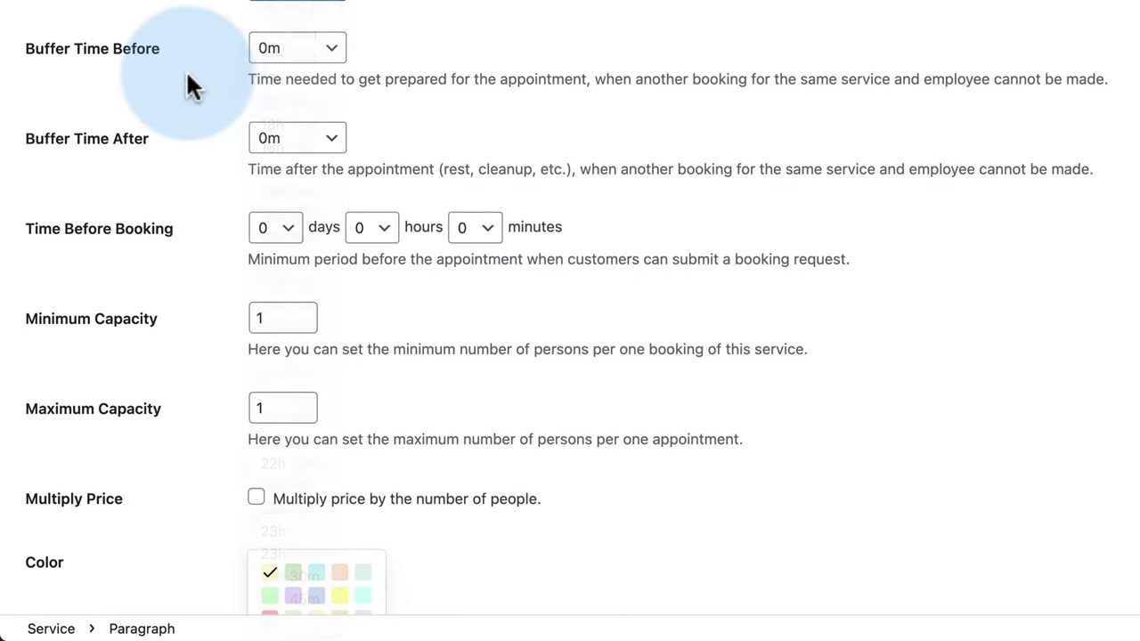
left_click(287, 63)
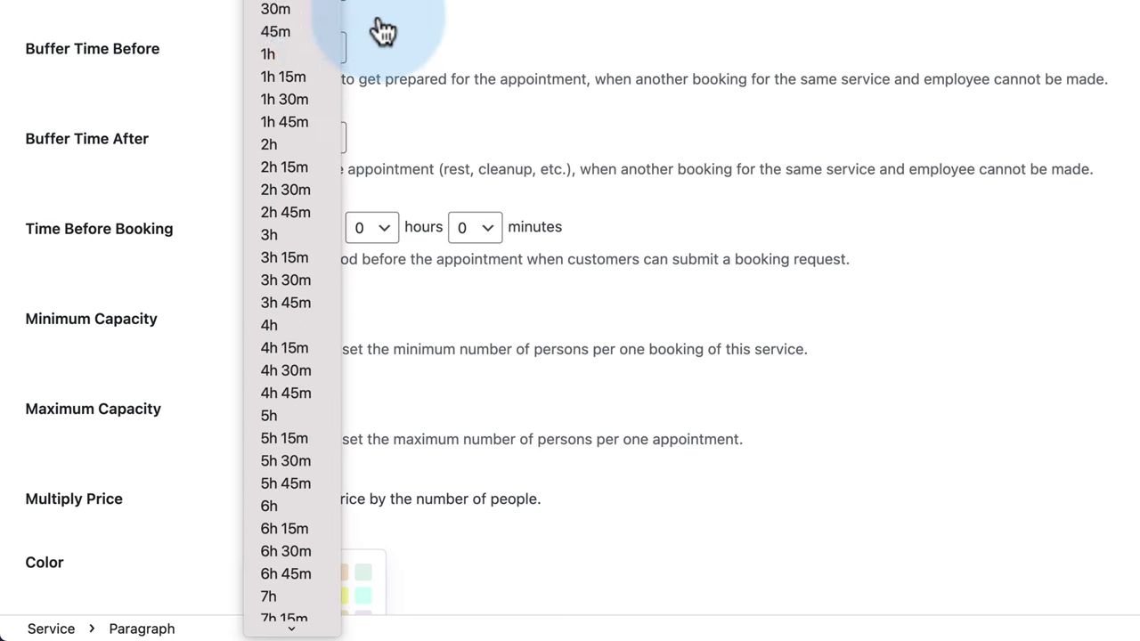
left_click(383, 28)
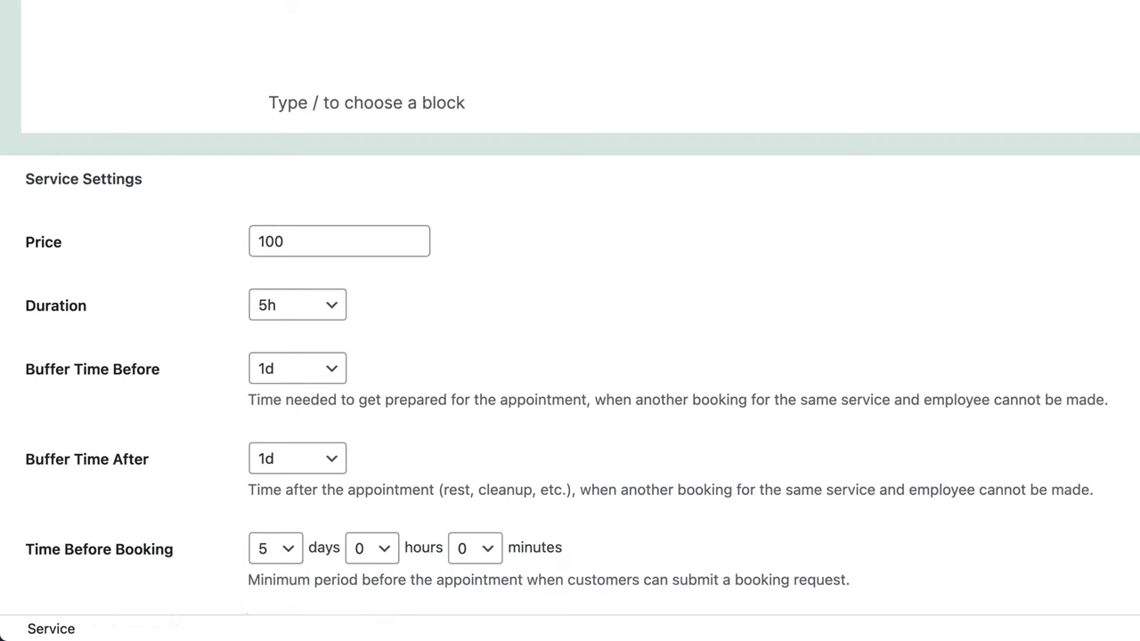
- Review the Skin Care Retreat's price, duration and the buffer times before and after an appointment
scroll(237, 77, "down", 5)
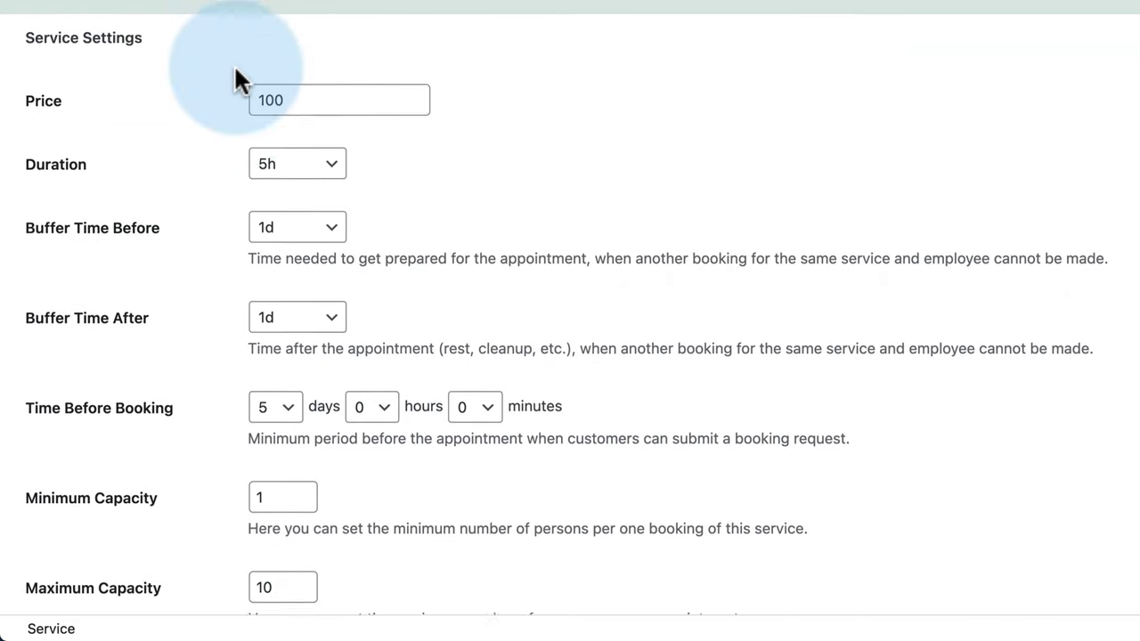
scroll(233, 65, "down", 1)
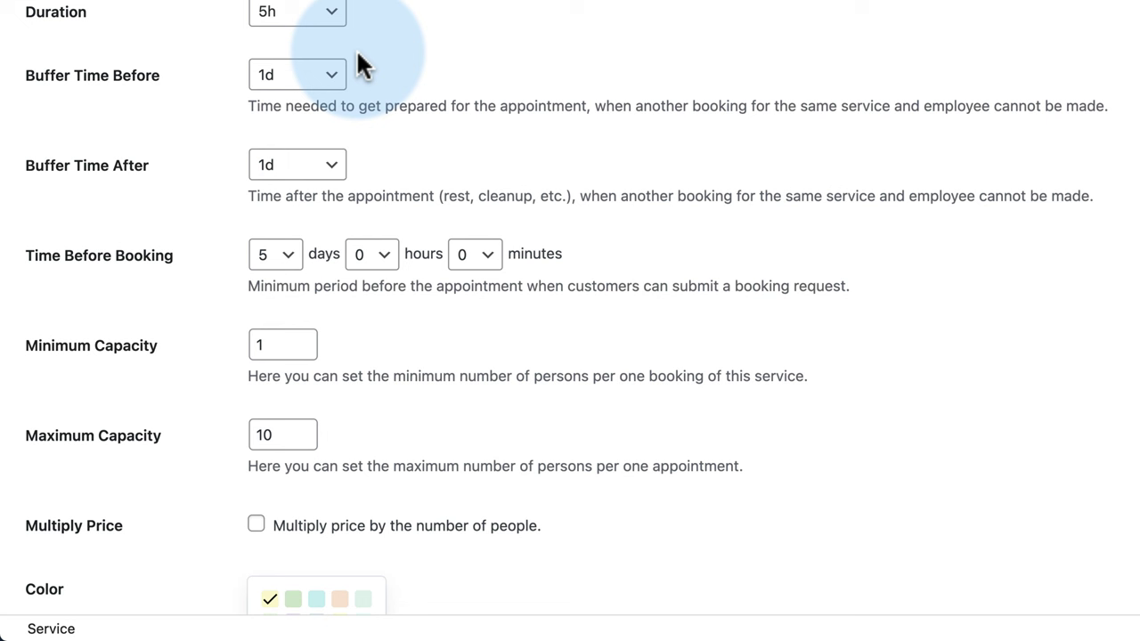
left_click(303, 89)
left_click(265, 81)
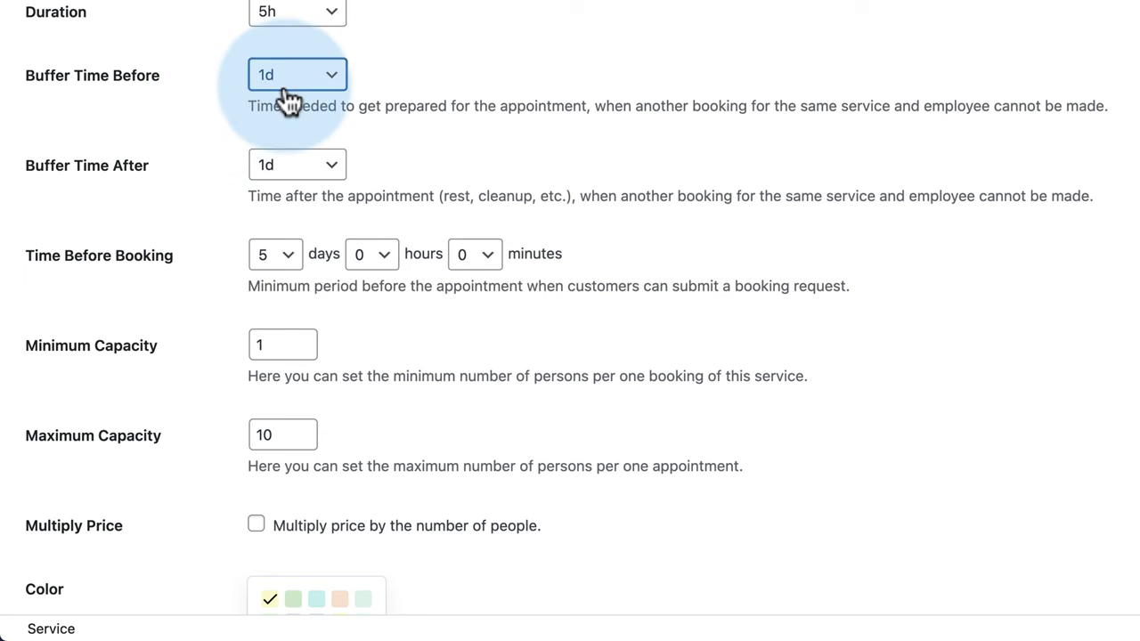
scroll(272, 94, "up", 1)
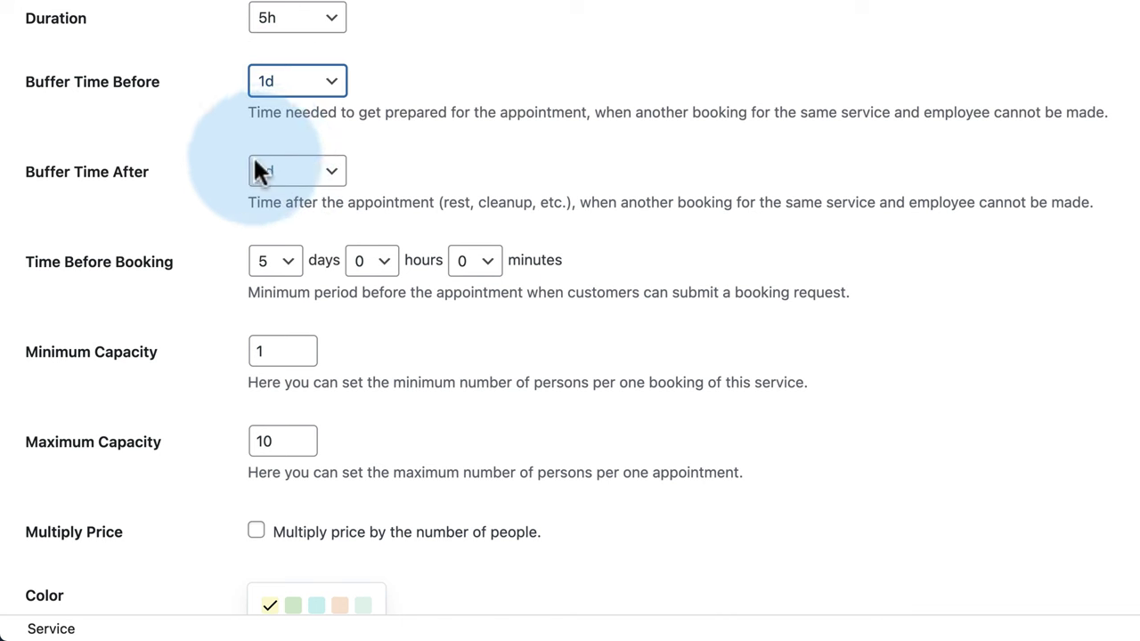
scroll(214, 117, "up", 5)
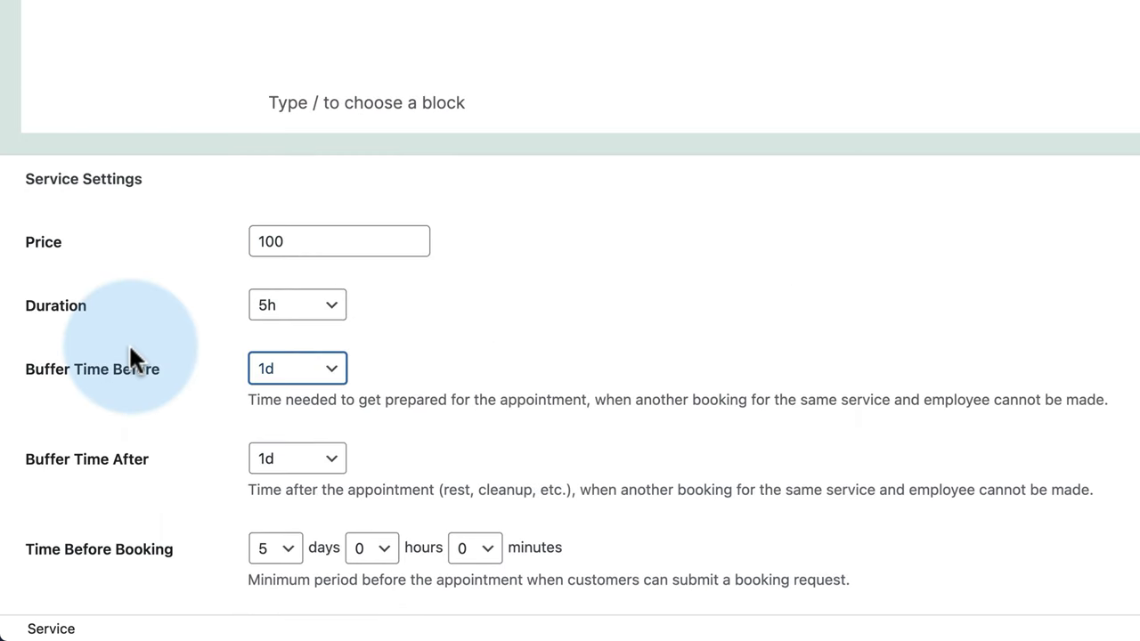
scroll(128, 342, "down", 3)
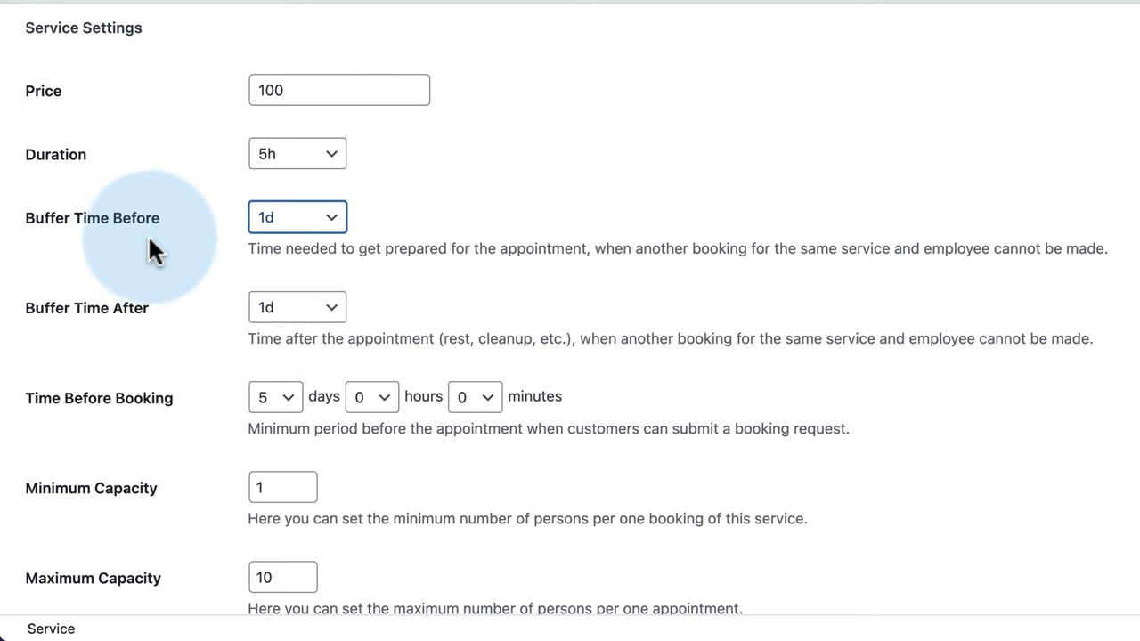
- Set the Rejuvination Workshop's minimum time before booking to 0 days and 4 hours
scroll(285, 203, "down", 3)
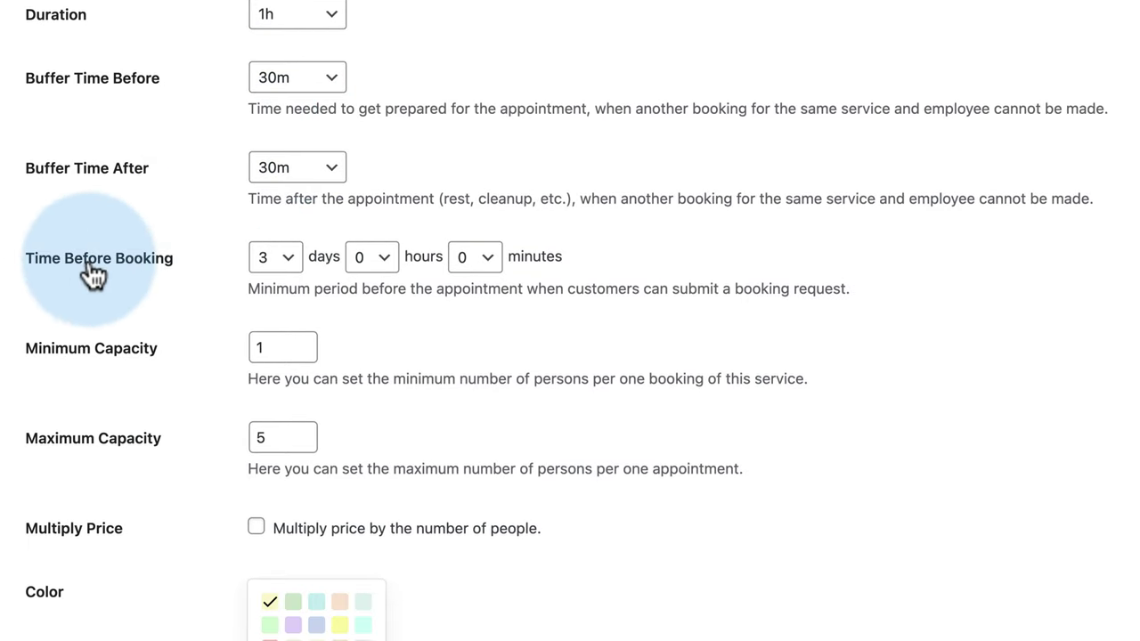
left_click(293, 258)
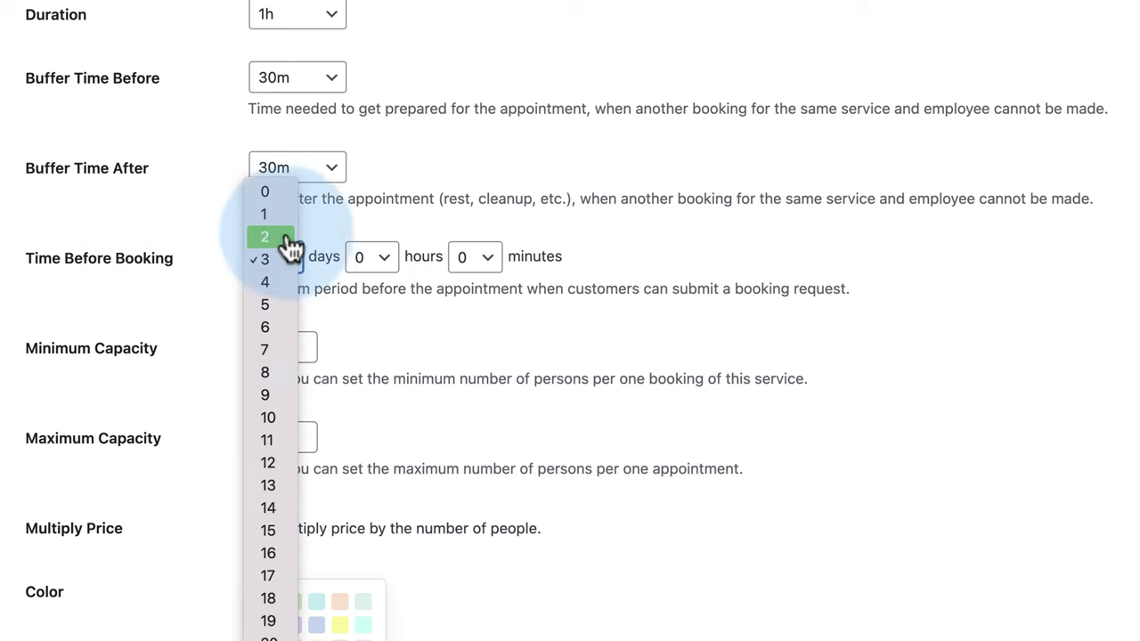
left_click(283, 190)
left_click(383, 260)
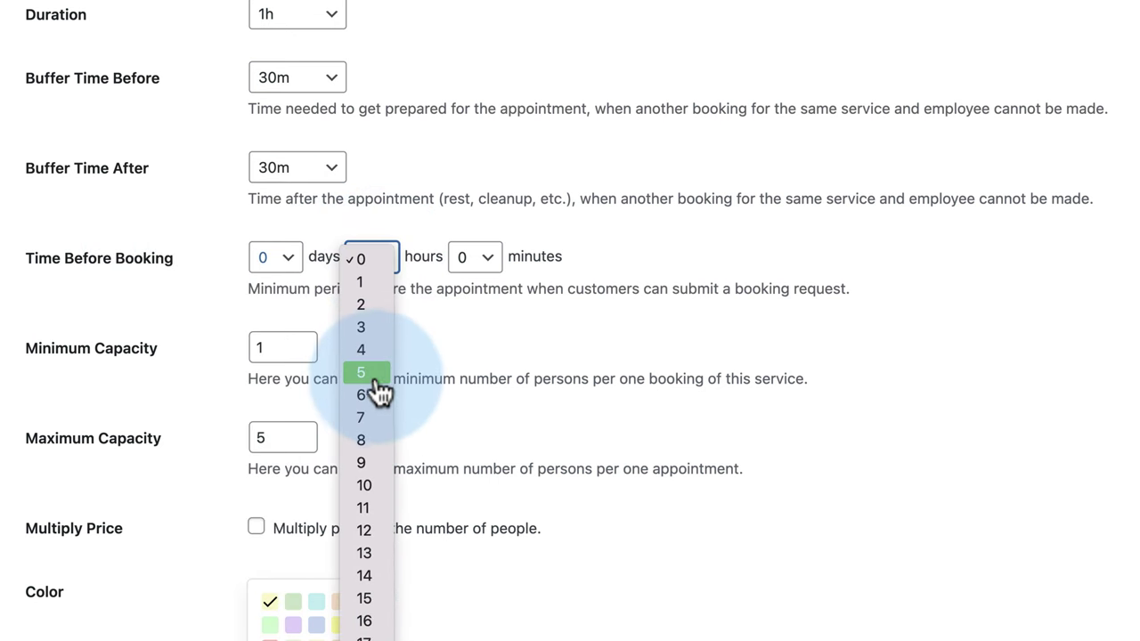
left_click(374, 350)
left_click(207, 292)
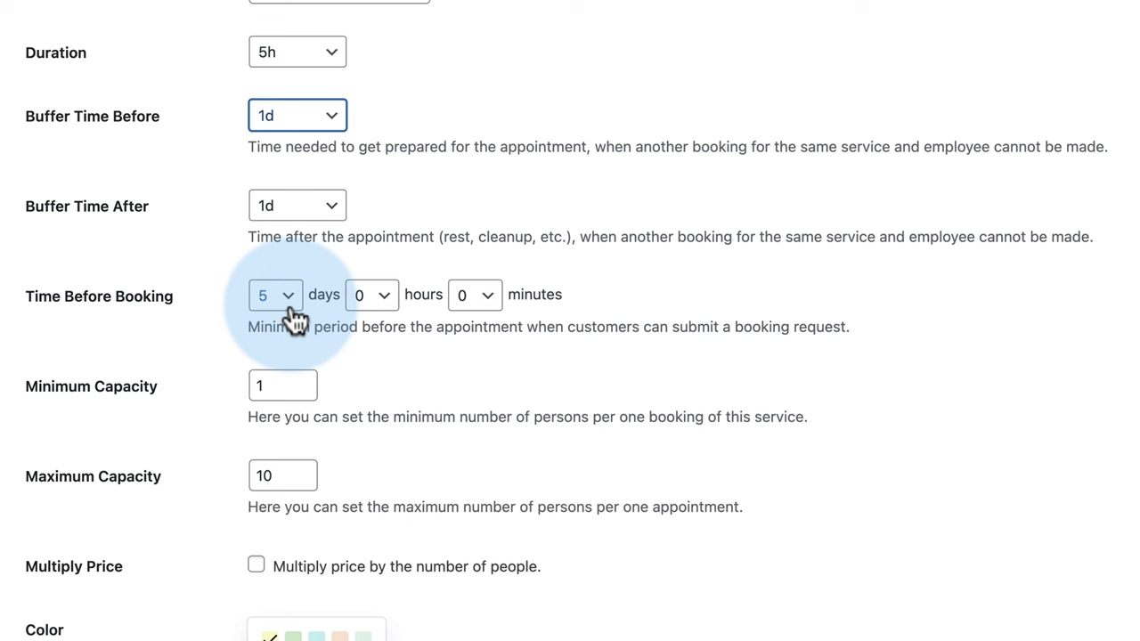
- Review the Skin Care Retreat's time before booking and its minimum and maximum capacity settings
left_click(290, 310)
left_click(160, 380)
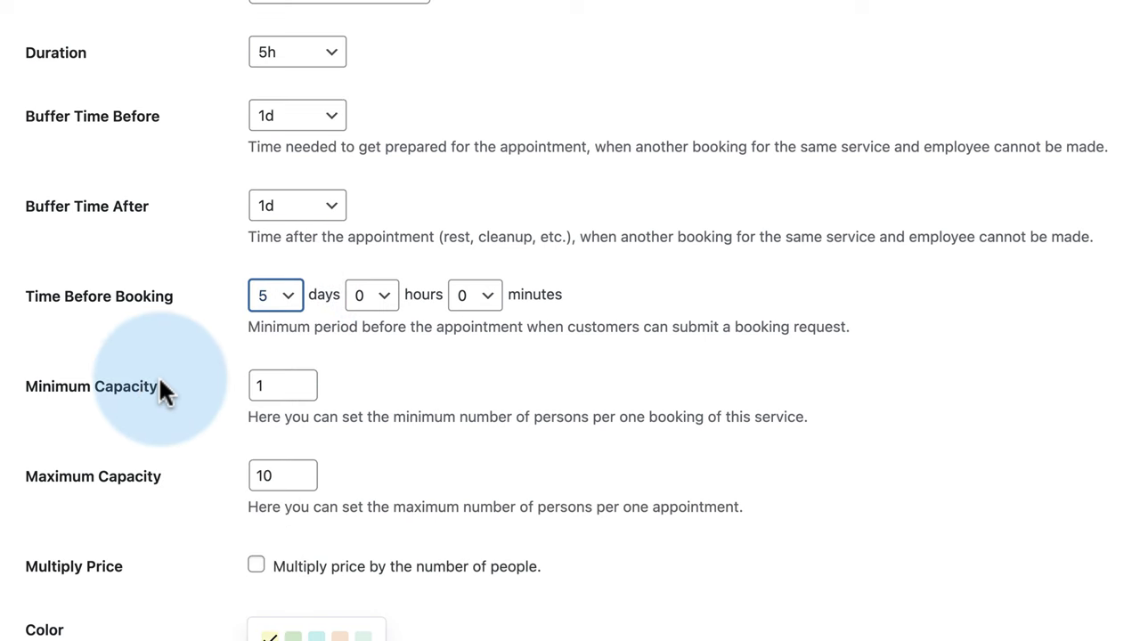
scroll(237, 323, "down", 3)
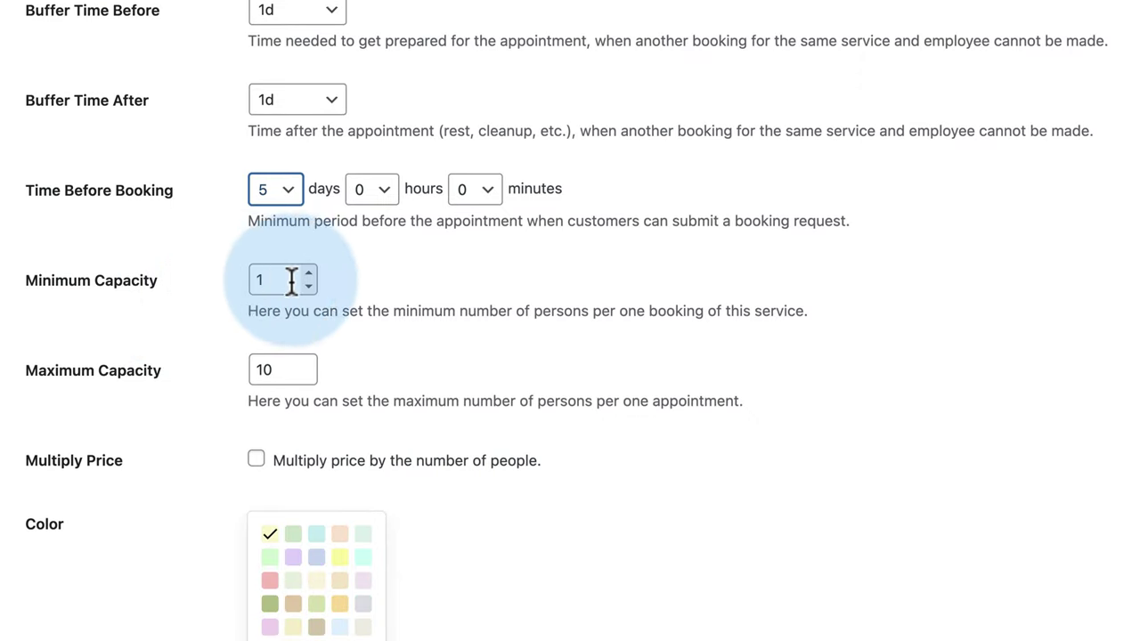
scroll(196, 341, "down", 2)
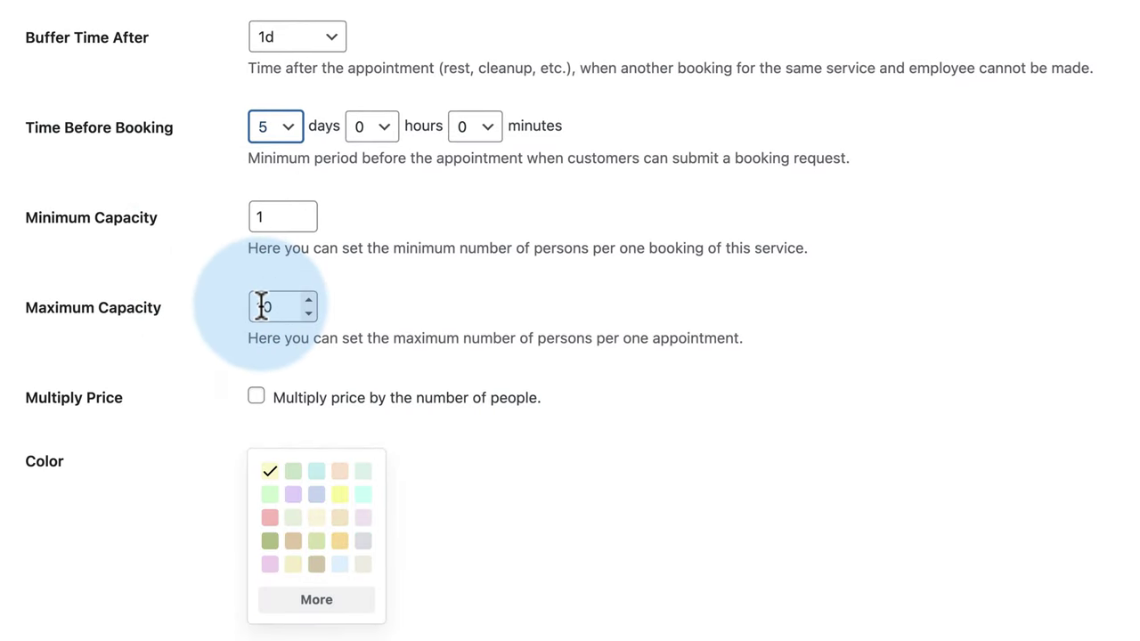
scroll(261, 307, "down", 4)
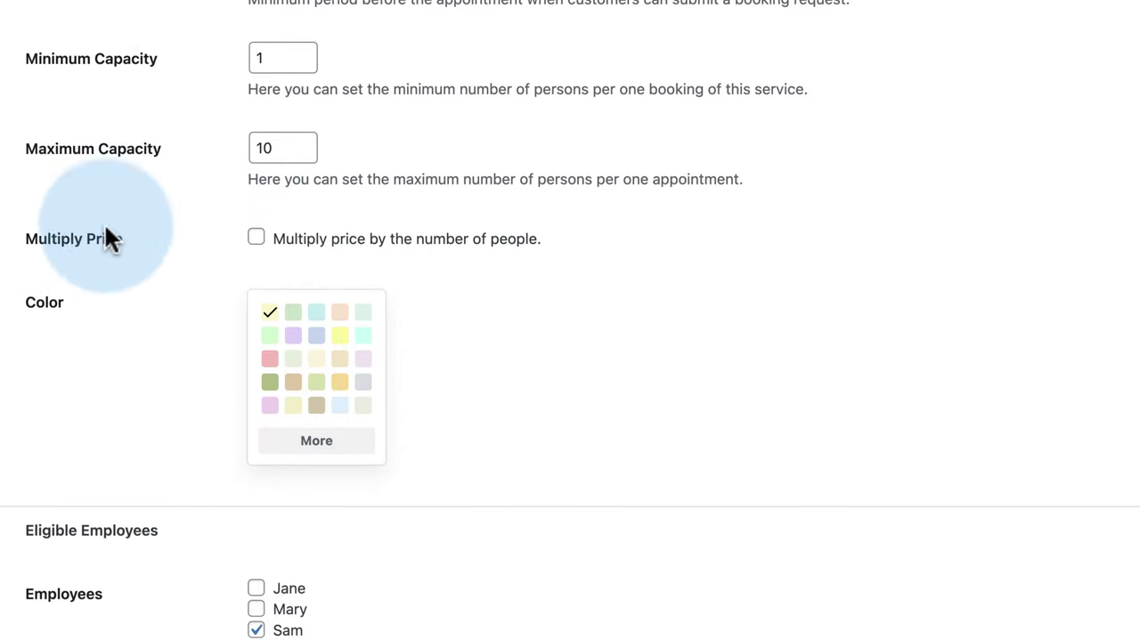
- Check the Skin Care Retreat's price and enable multiplying it by the number of people
scroll(255, 254, "up", 10)
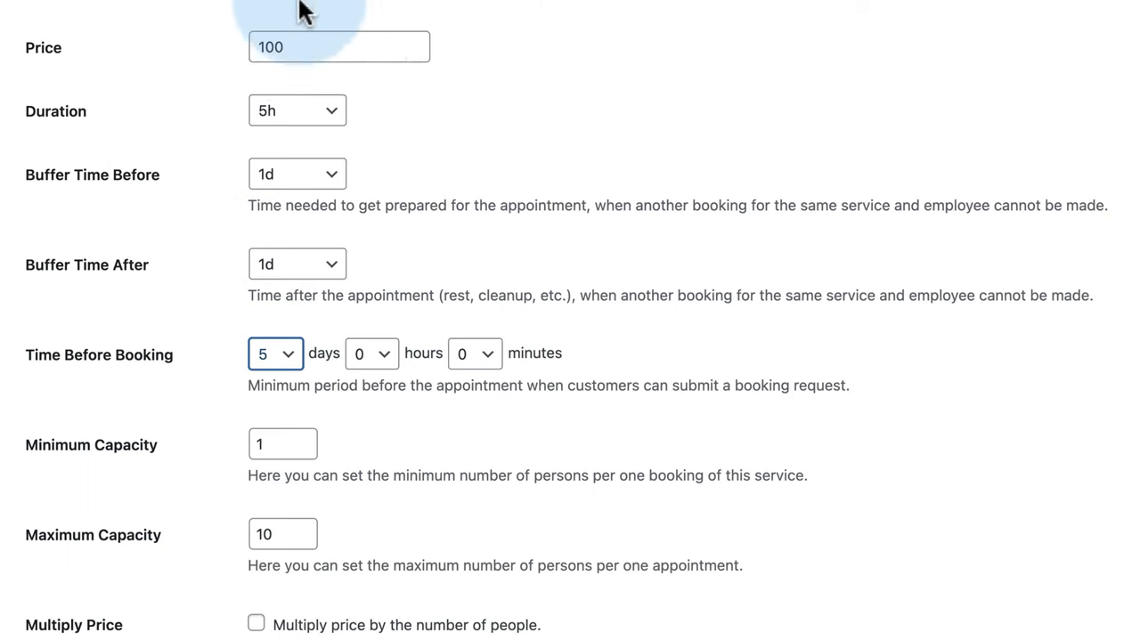
left_click(287, 44)
left_click_drag(286, 44, 224, 42)
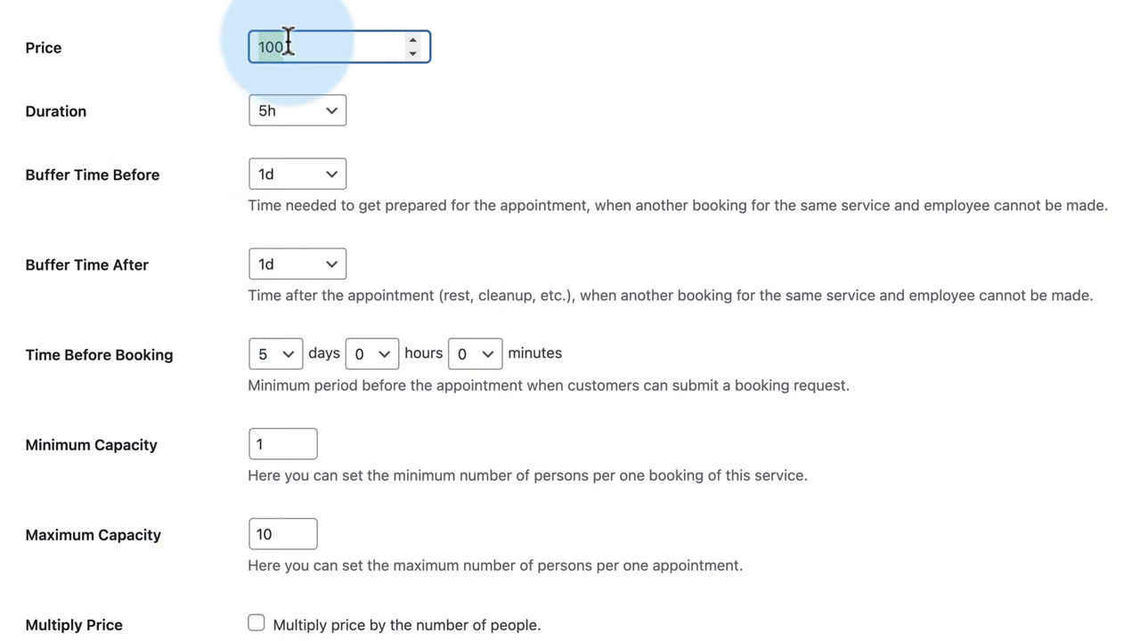
scroll(244, 120, "down", 5)
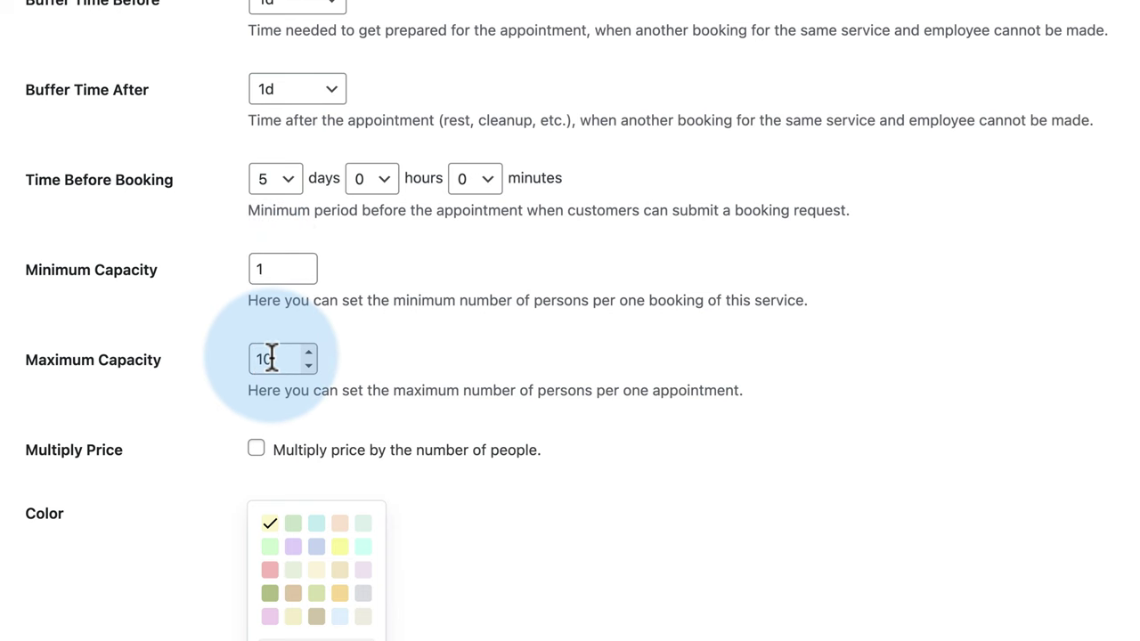
left_click(255, 449)
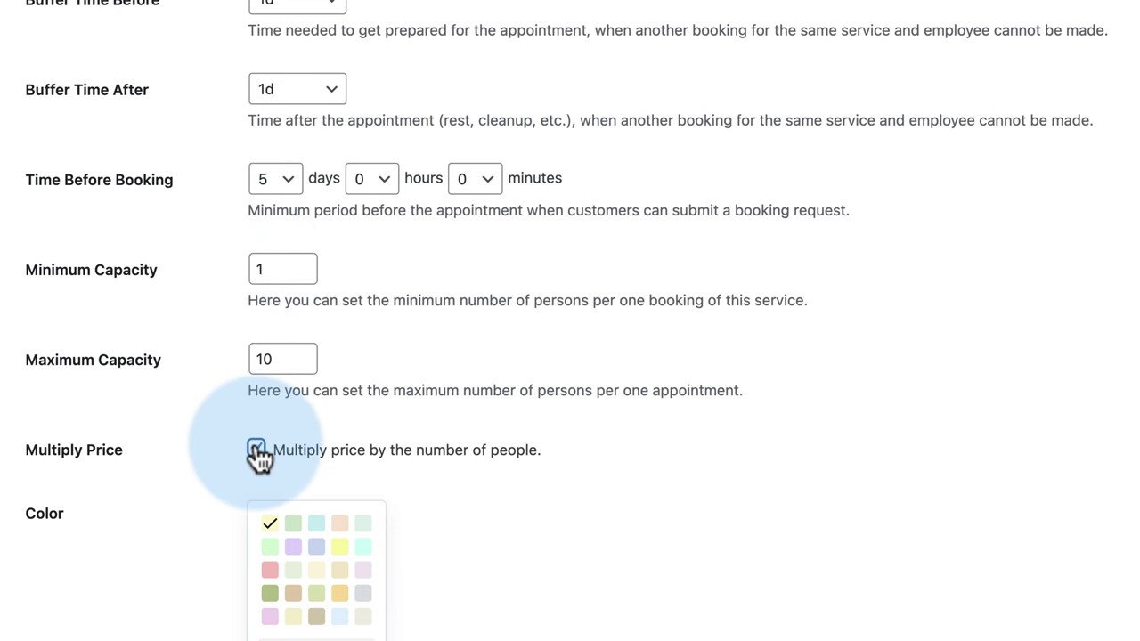
- Examine the Skin Care Retreat's color choices, eligible employees and the option for an employee-specific service variation
scroll(212, 452, "up", 2)
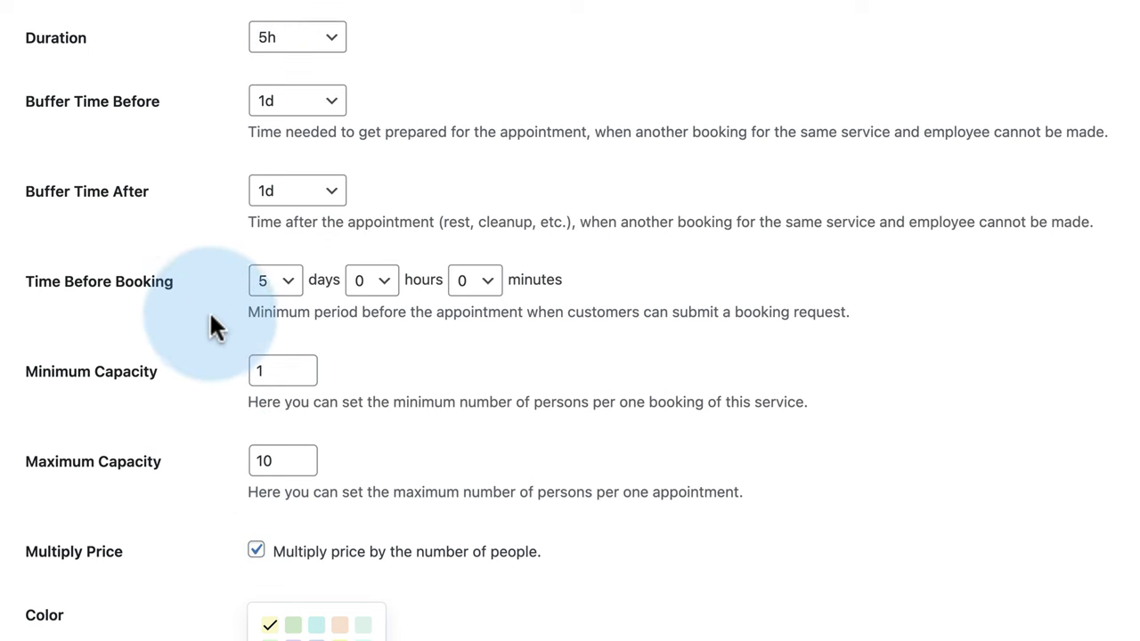
scroll(267, 319, "down", 5)
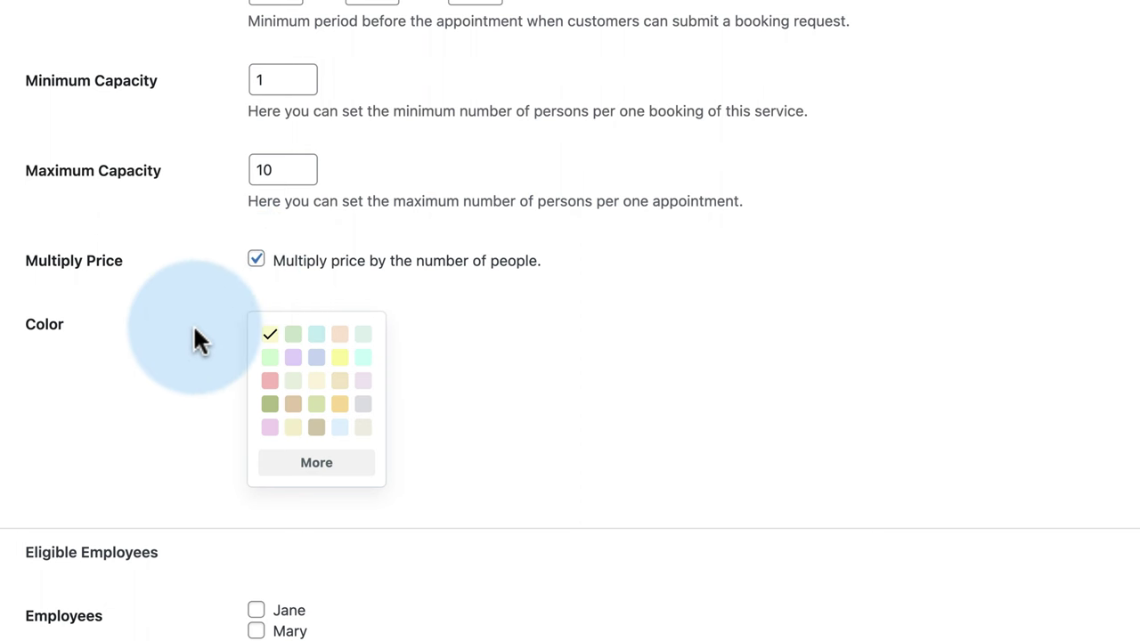
scroll(198, 340, "down", 2)
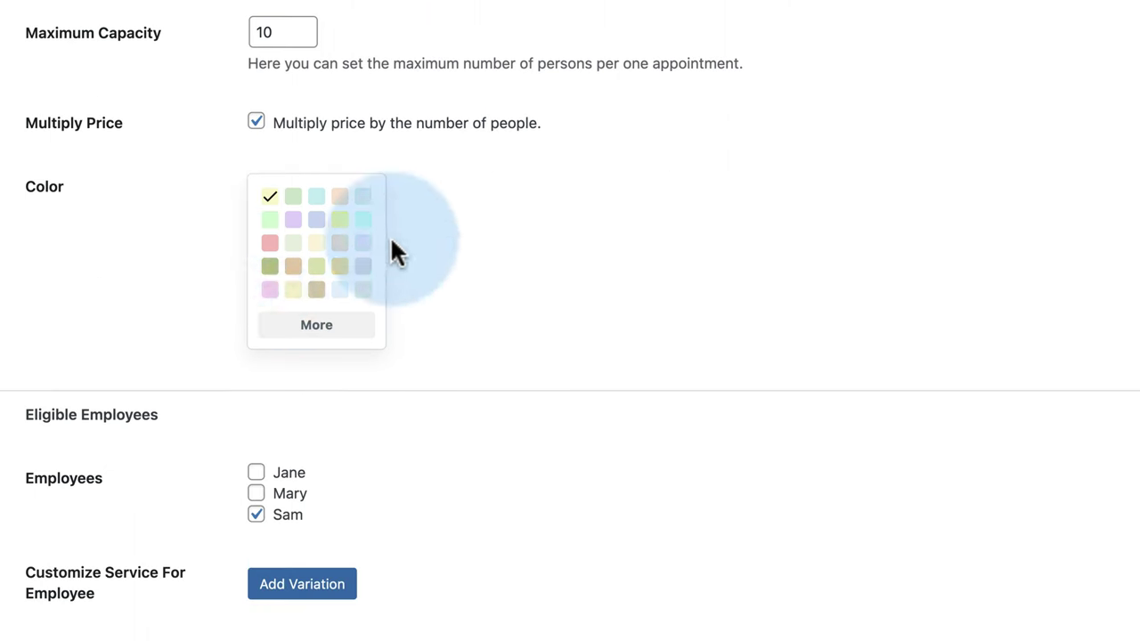
scroll(233, 361, "down", 3)
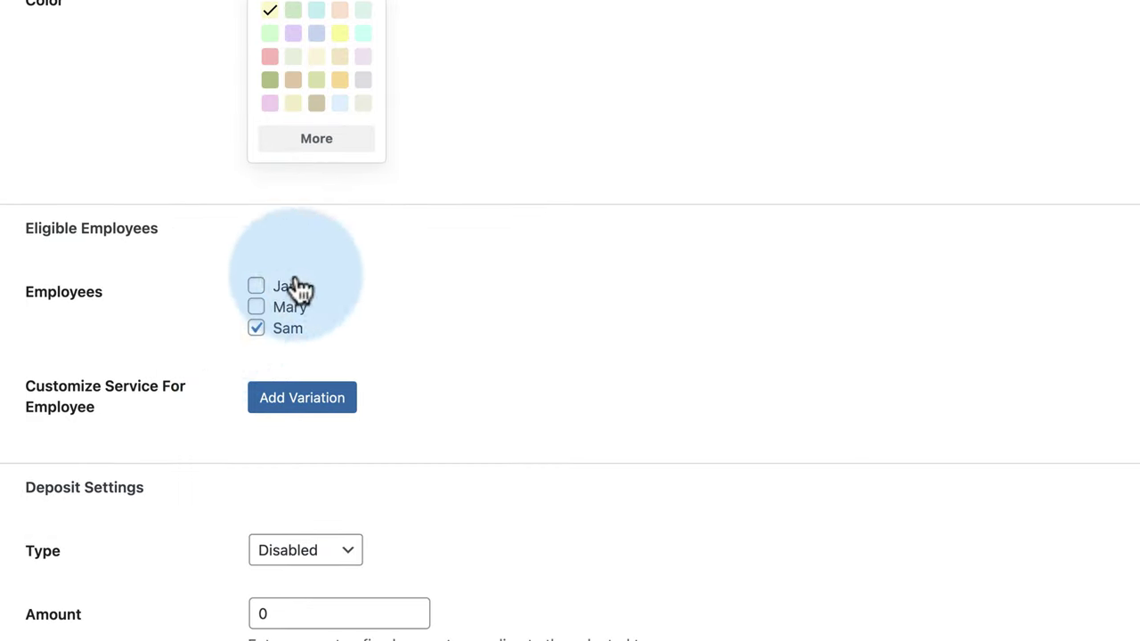
scroll(255, 287, "down", 1)
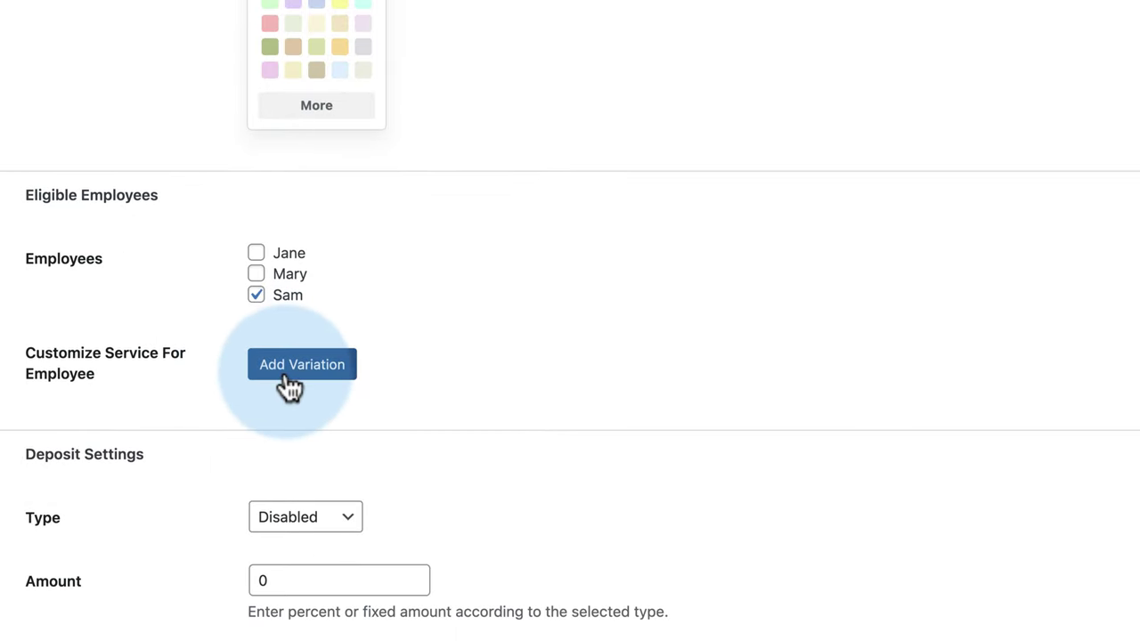
left_click(291, 385)
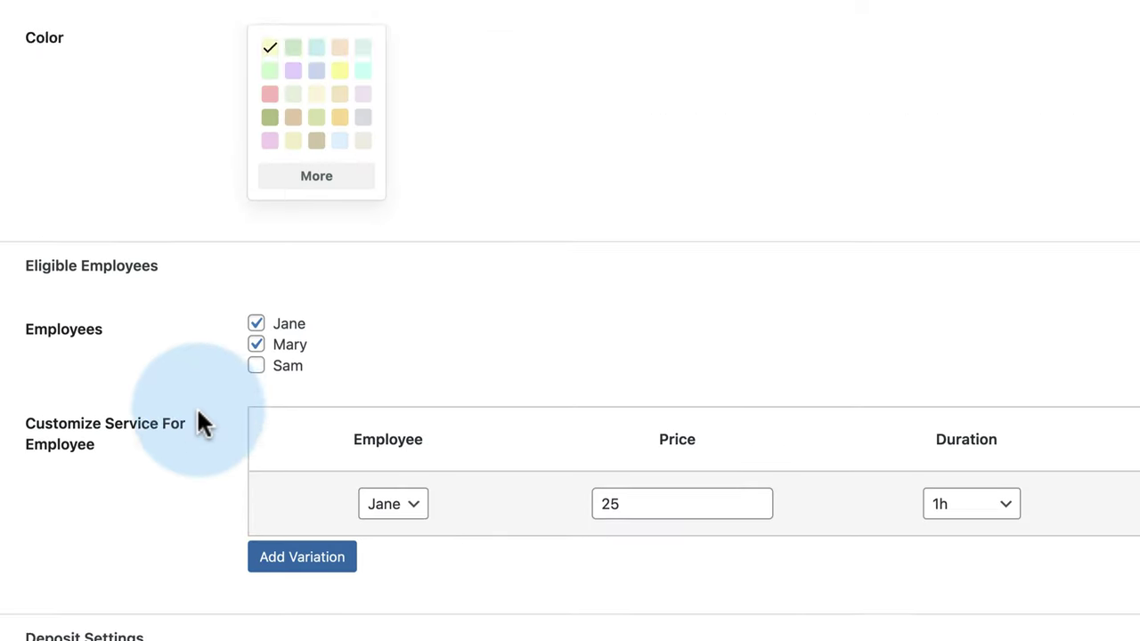
- Compare the employee-specific price variation in the Rejuvination Workshop with the service's standard price
scroll(198, 419, "down", 3)
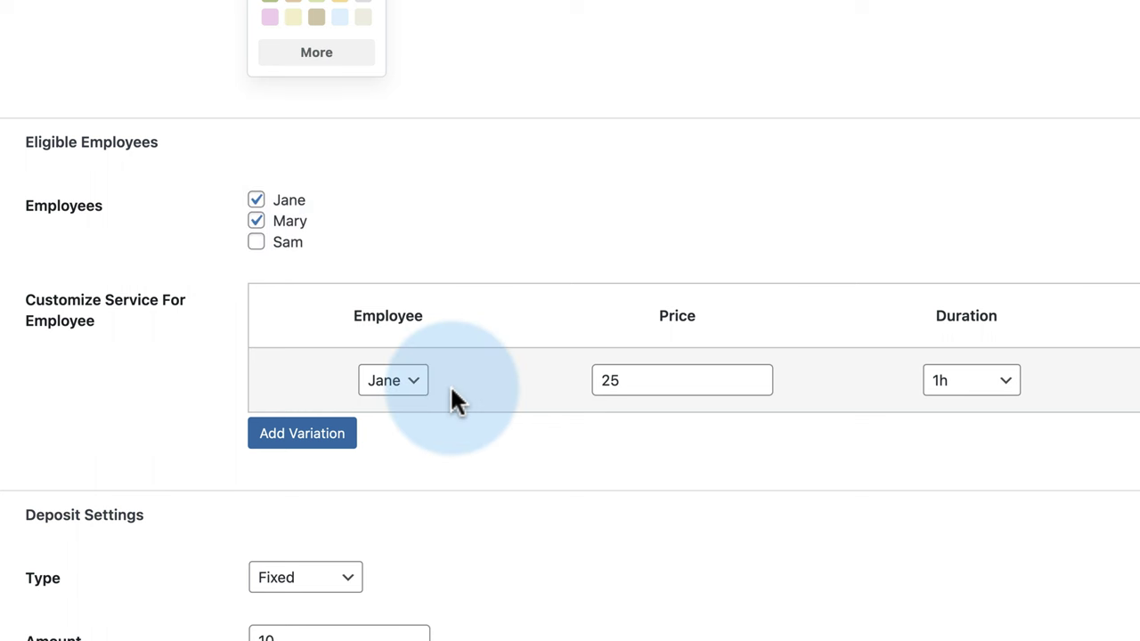
left_click(610, 381)
scroll(560, 338, "up", 10)
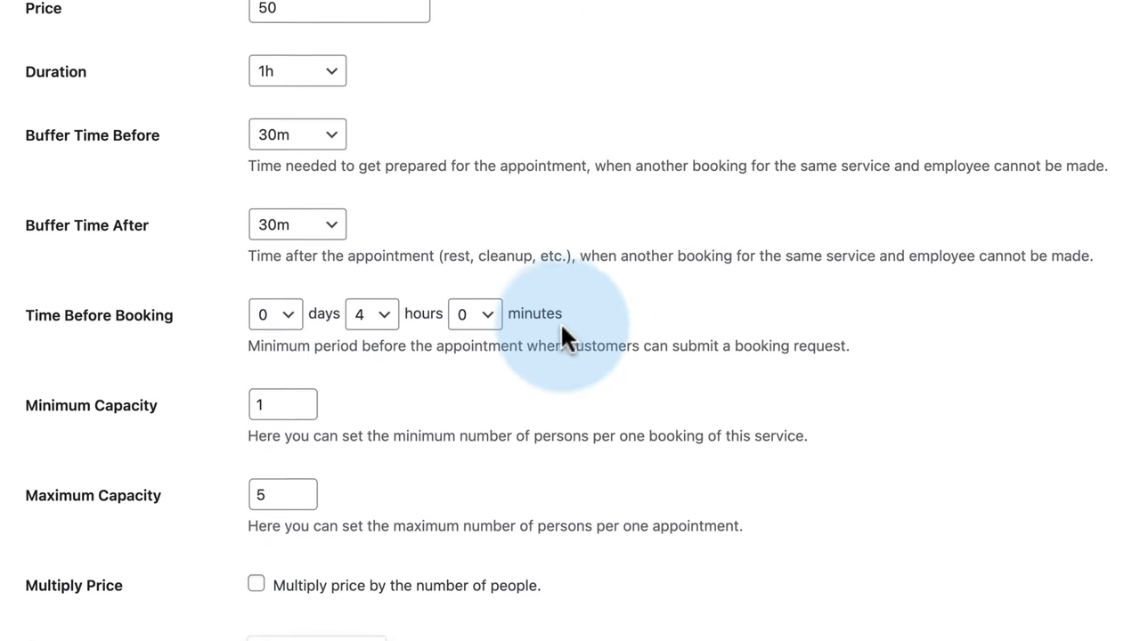
left_click(267, 14)
double_click(267, 14)
scroll(705, 153, "down", 8)
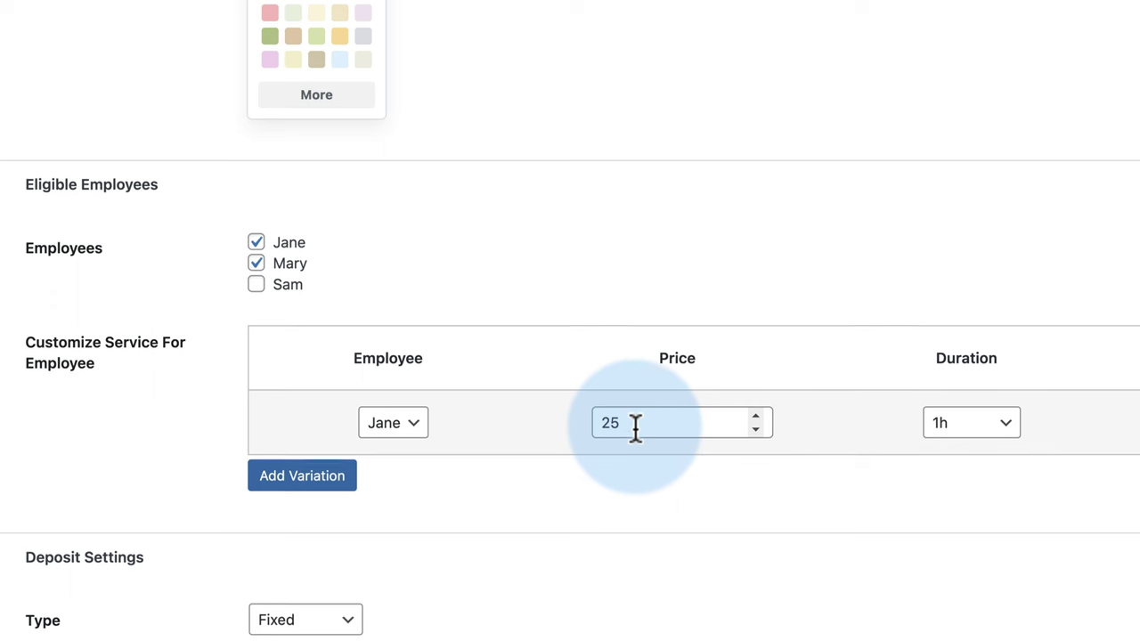
- Try the Fixed deposit type for the Skin Care Retreat, and switch it to Percentage
scroll(635, 427, "down", 3)
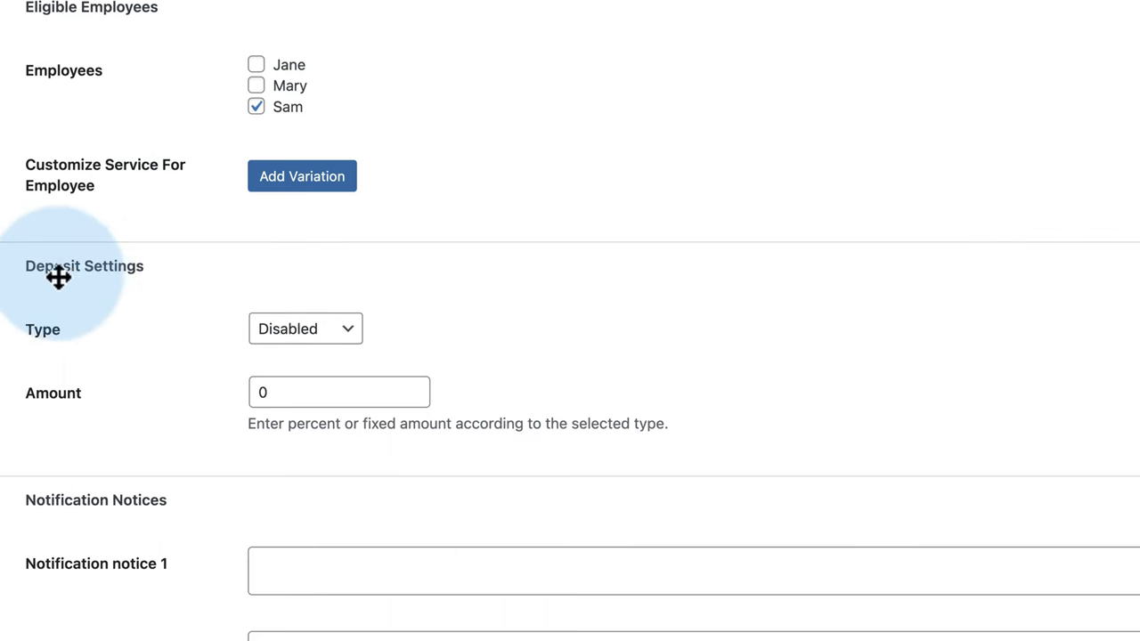
left_click(303, 349)
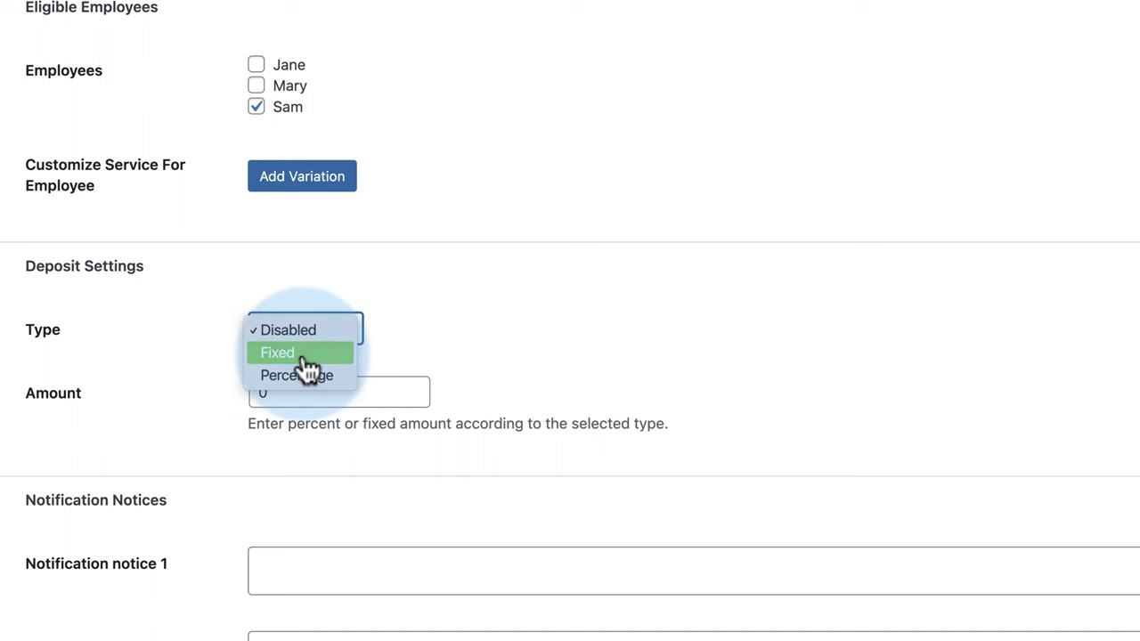
left_click(312, 354)
left_click(329, 346)
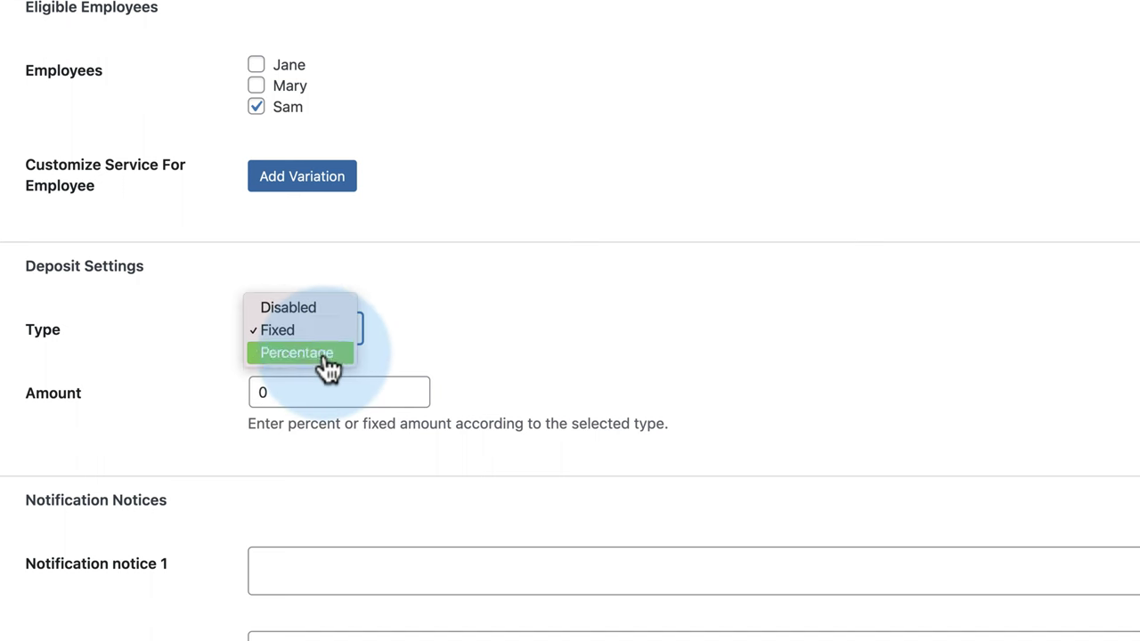
left_click(326, 354)
left_click(415, 348)
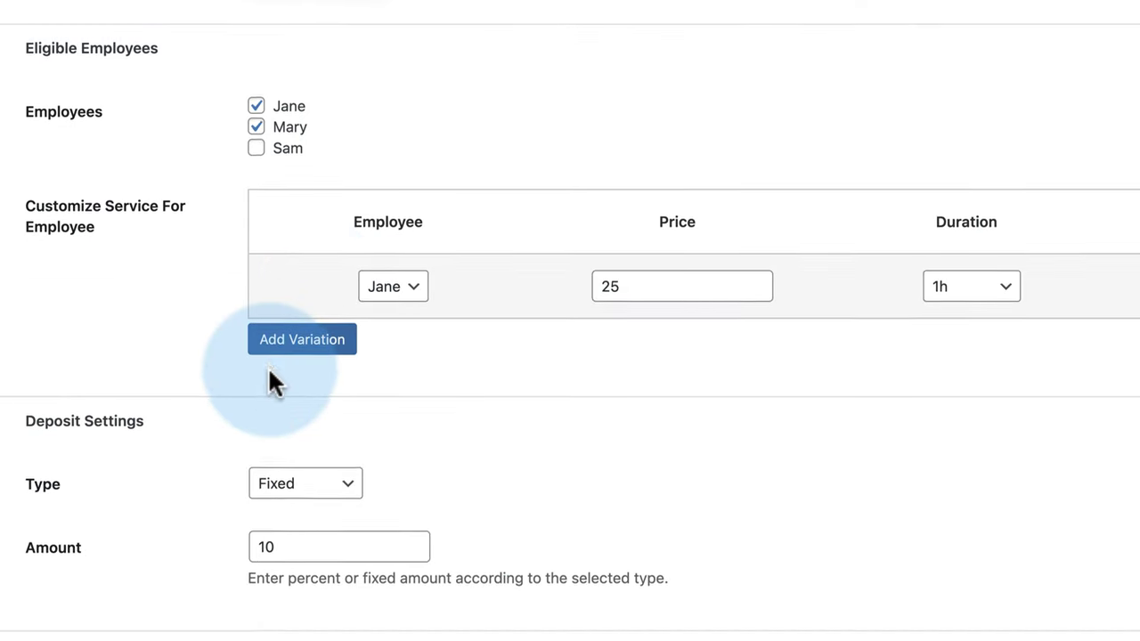
- Review the Rejuvination Workshop's deposit type, deposit amount and notification notice fields
scroll(178, 365, "down", 3)
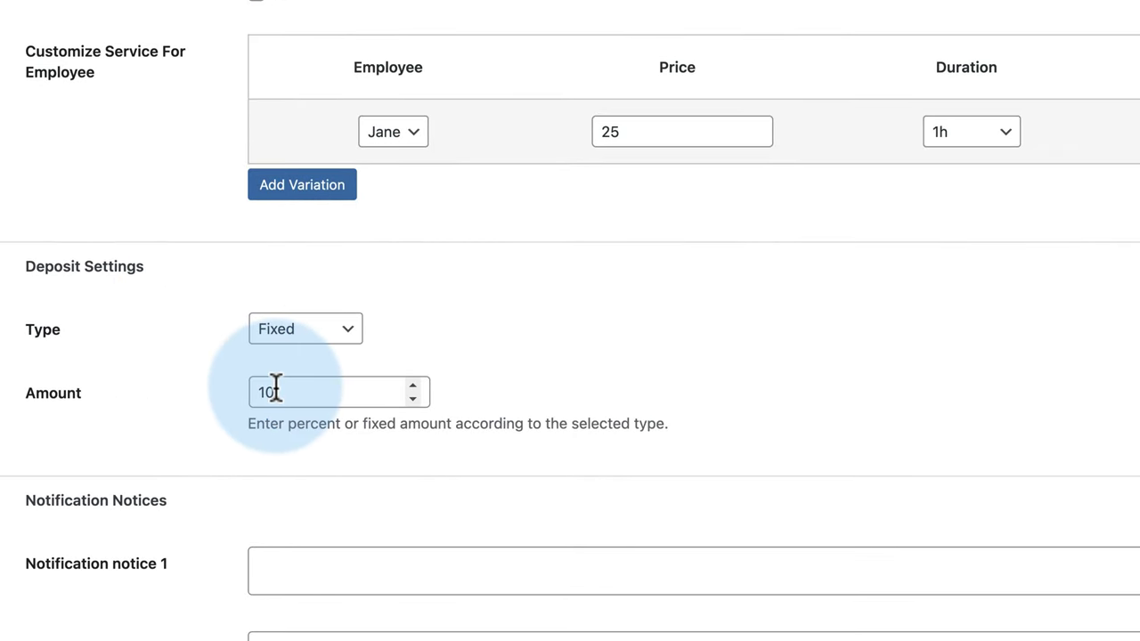
left_click(301, 581)
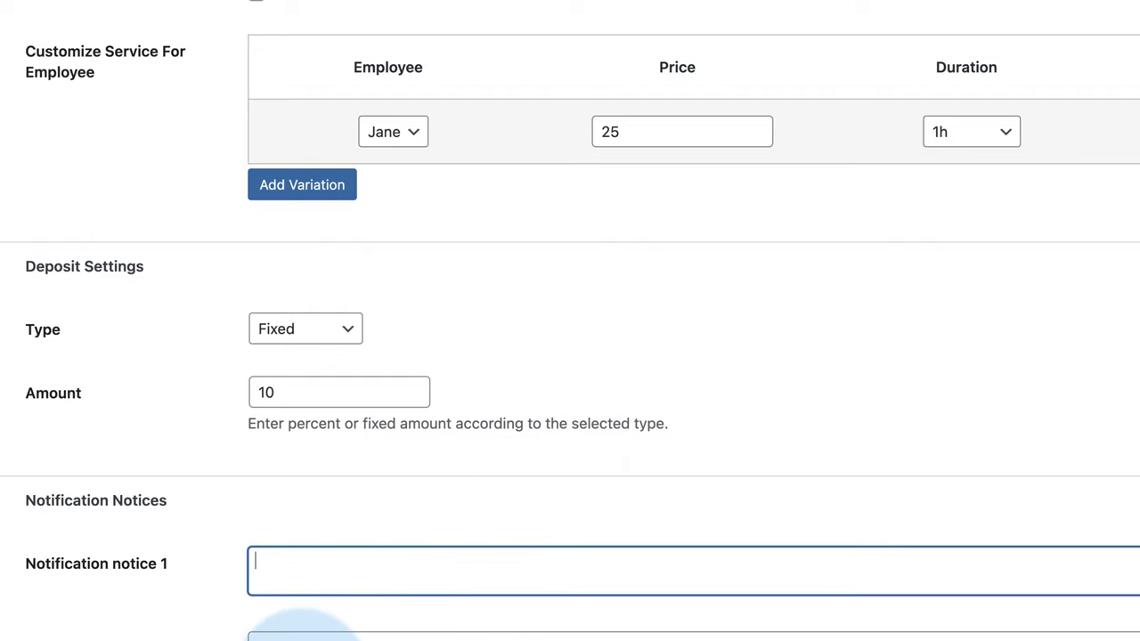
scroll(292, 305, "up", 10)
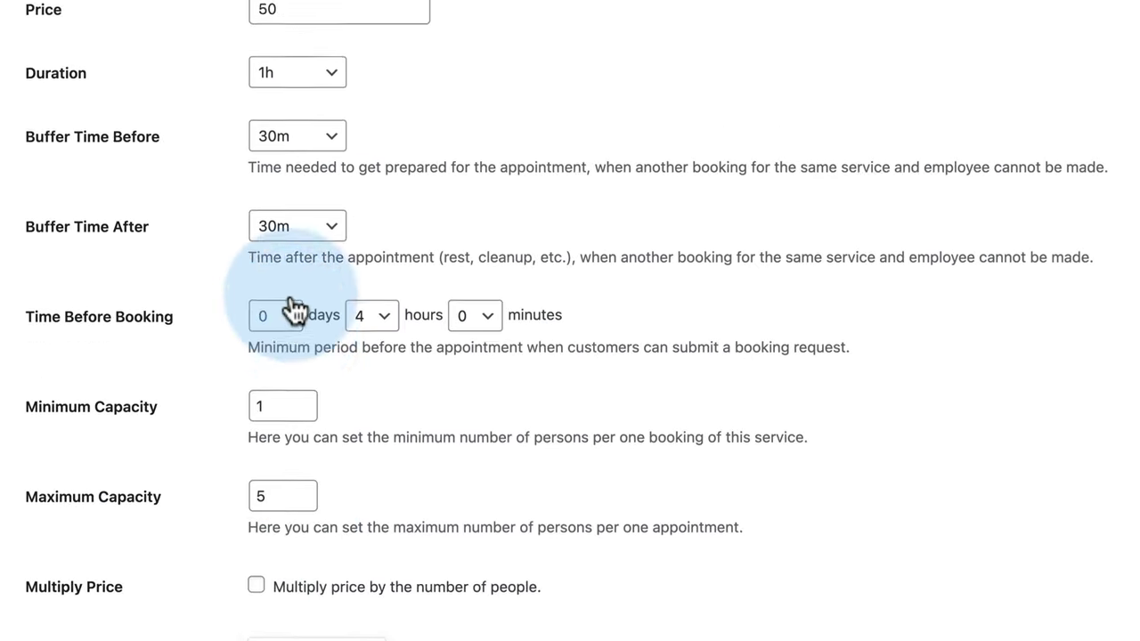
scroll(294, 310, "up", 5)
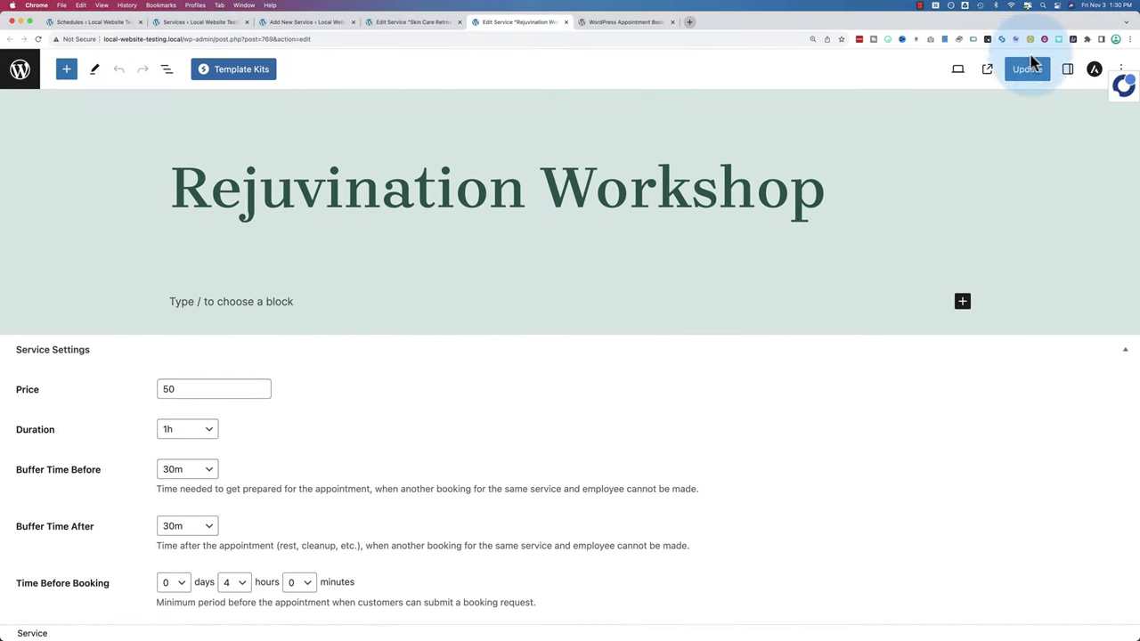
- Open the plugin's Shortcodes list and highlight the general Appointment Form shortcode
left_click(308, 23)
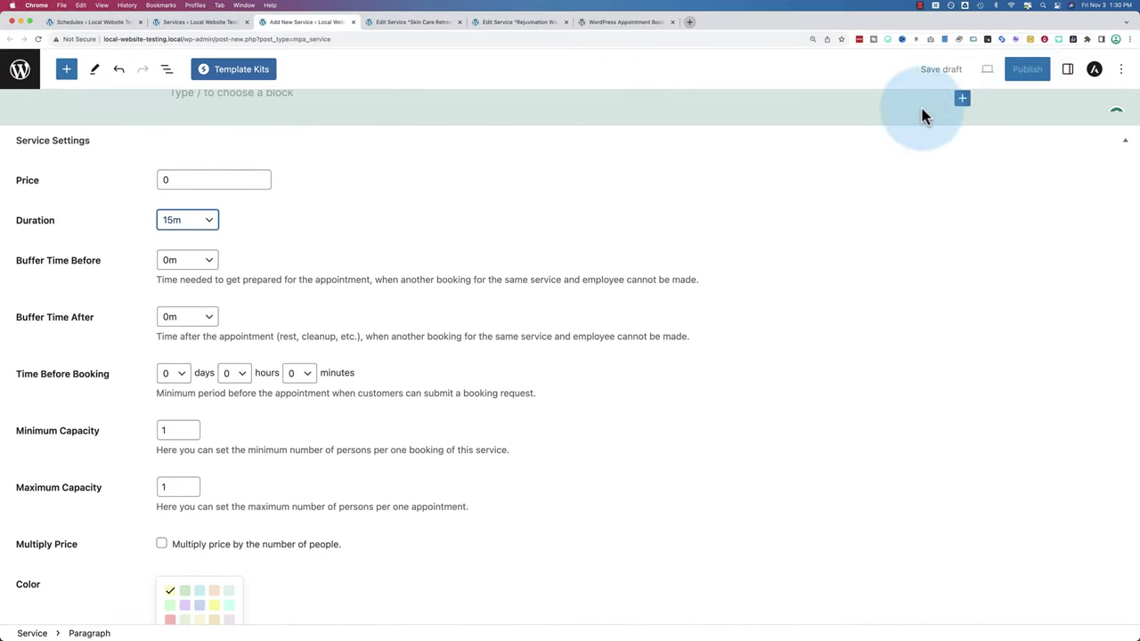
left_click(201, 26)
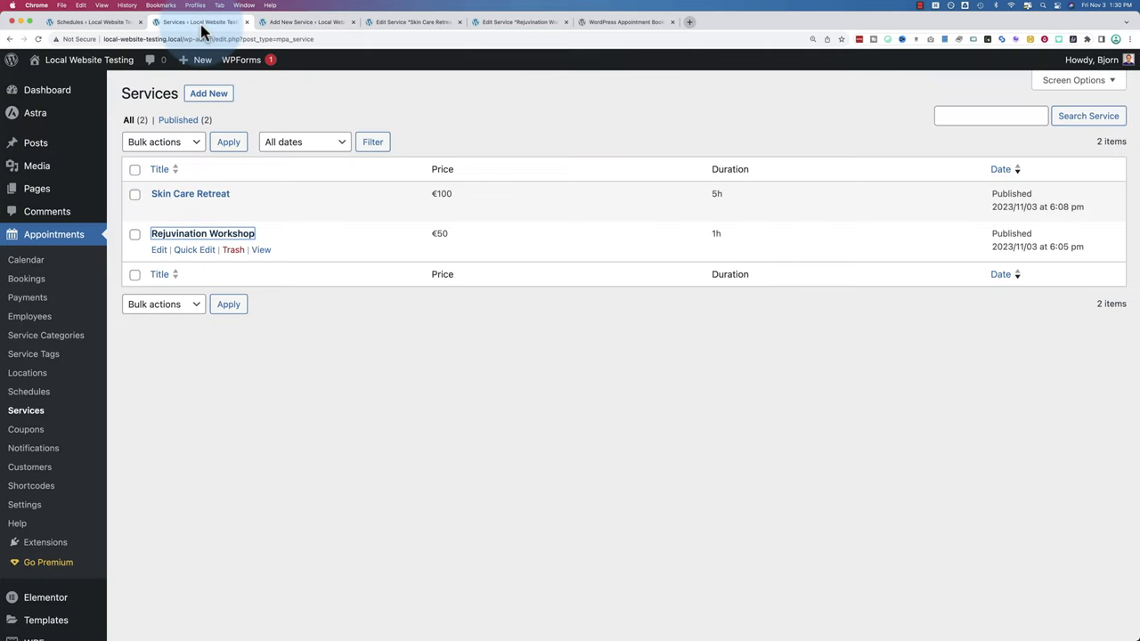
left_click(306, 86)
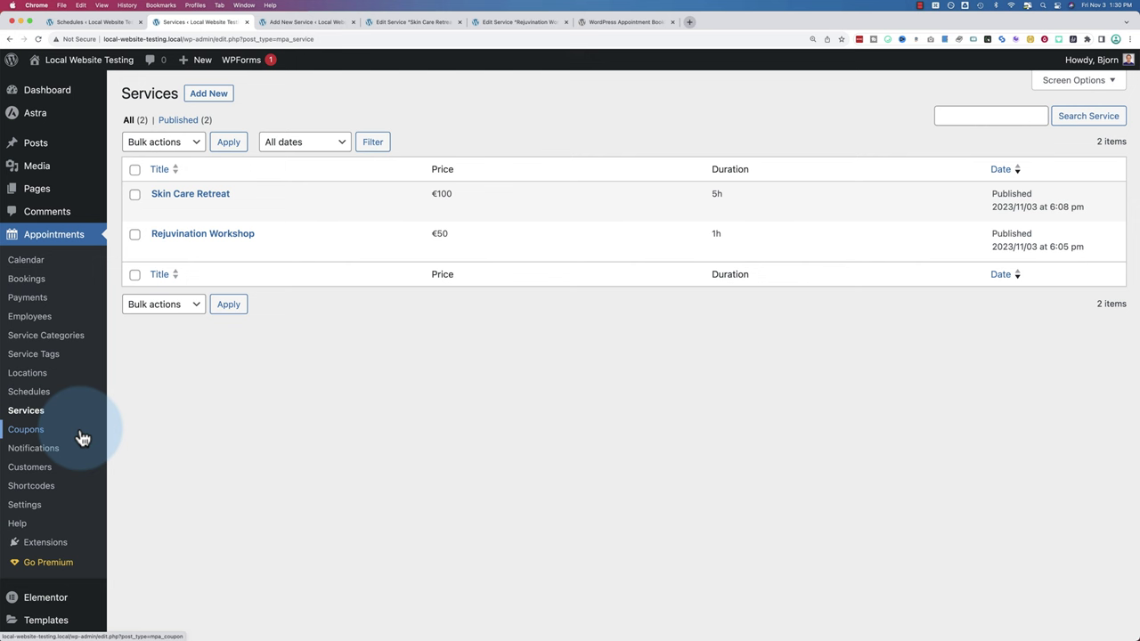
left_click(38, 494)
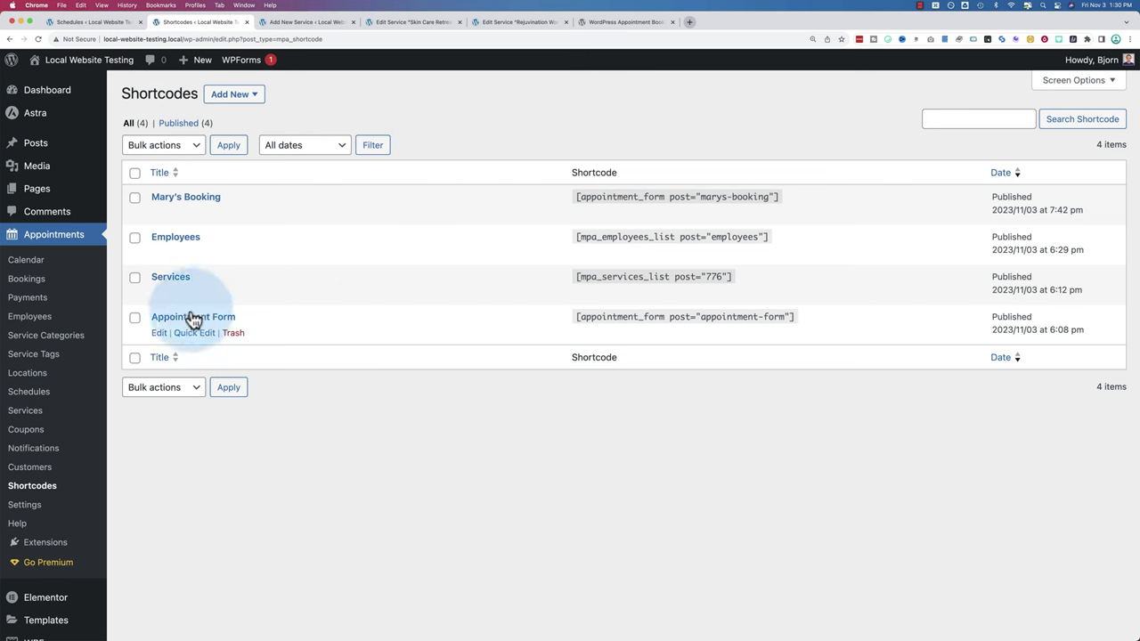
left_click_drag(577, 316, 791, 317)
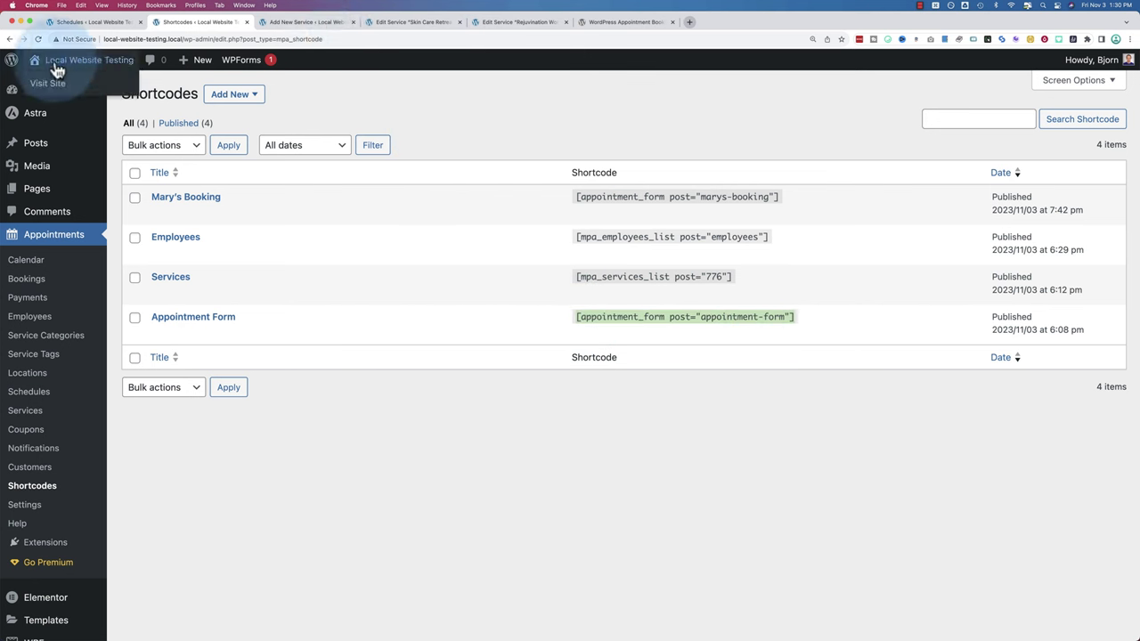
- Open the live site in a new tab and close the service editor tabs without saving
left_click(49, 78, "super")
left_click(353, 23)
left_click(595, 223)
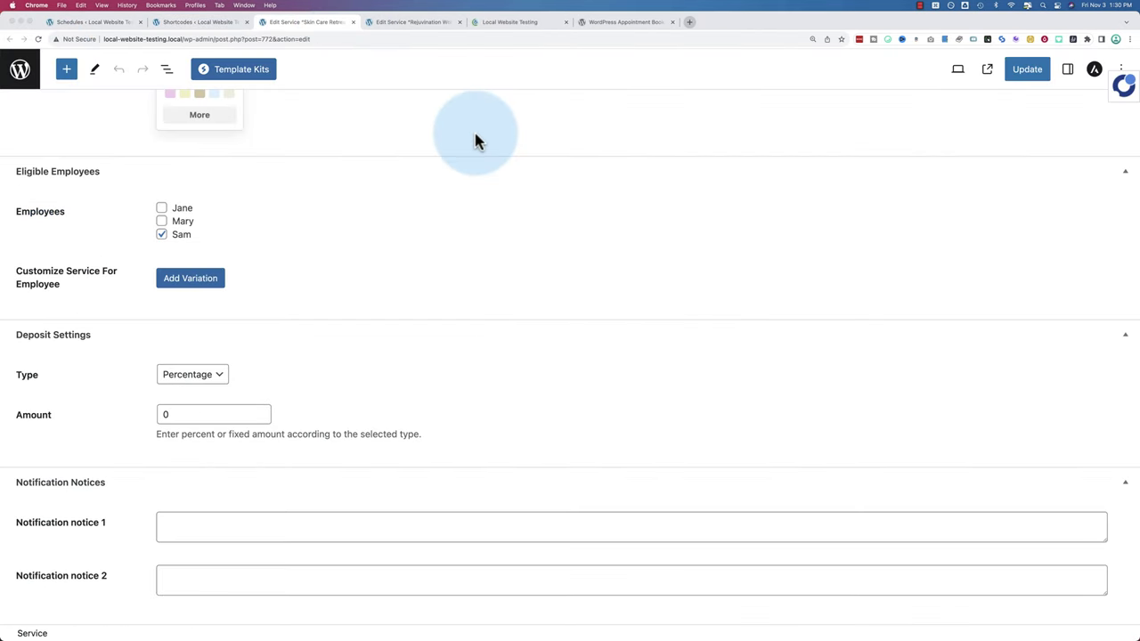
left_click(352, 22)
left_click(353, 22)
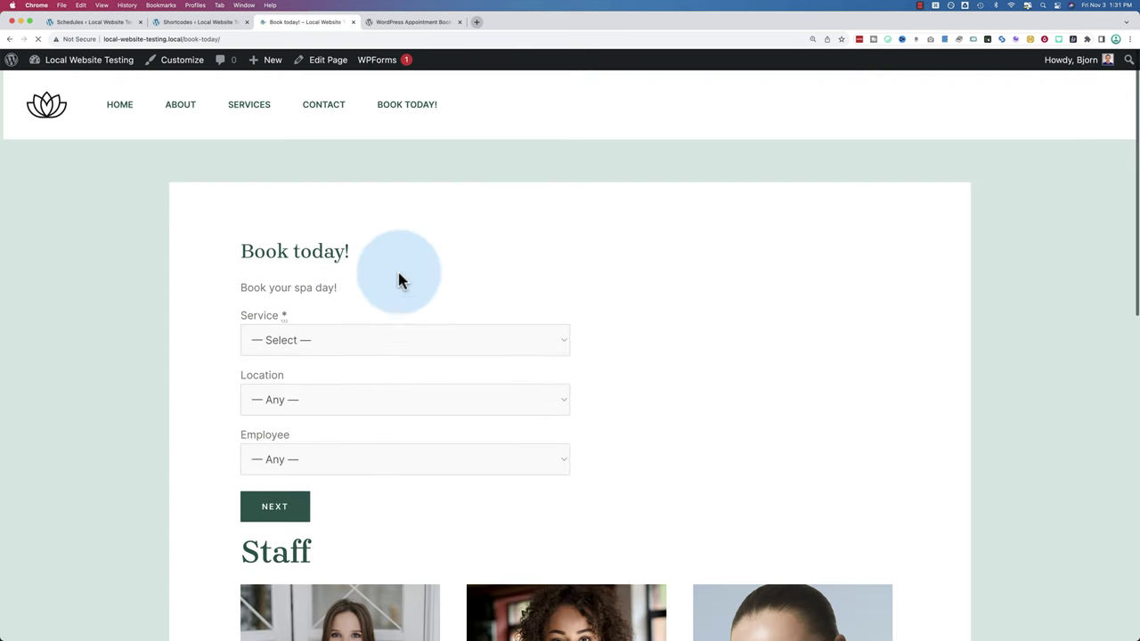
- View the booking form on the Book today! page, and highlight the employee-specific booking shortcode in the Shortcodes list
scroll(400, 275, "down", 3)
scroll(267, 184, "up", 2)
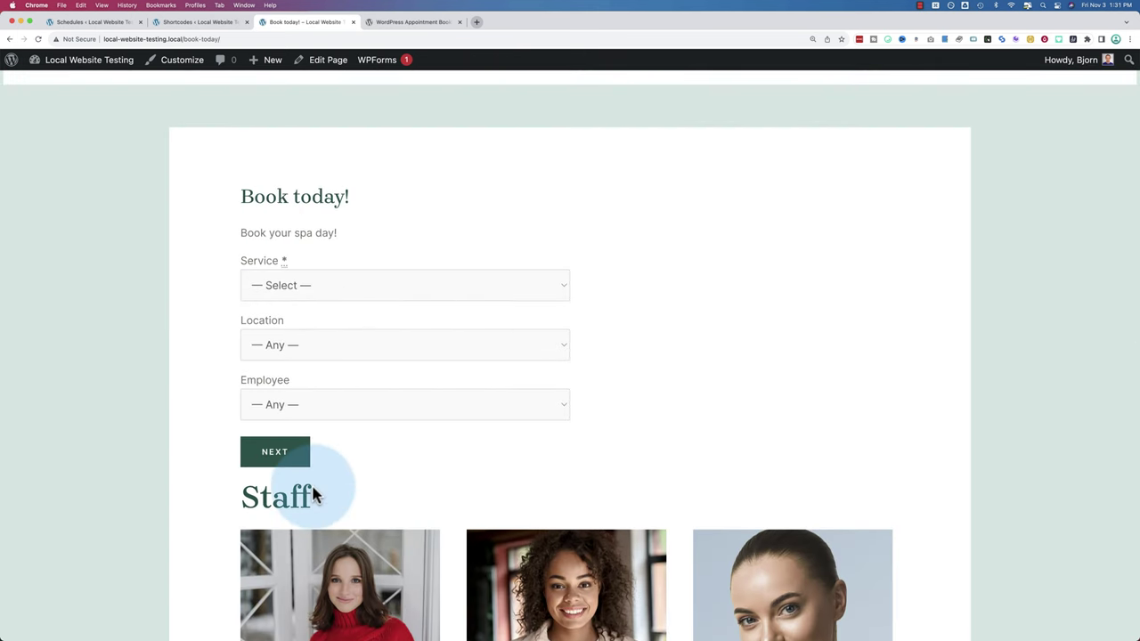
left_click(223, 27)
left_click(503, 289)
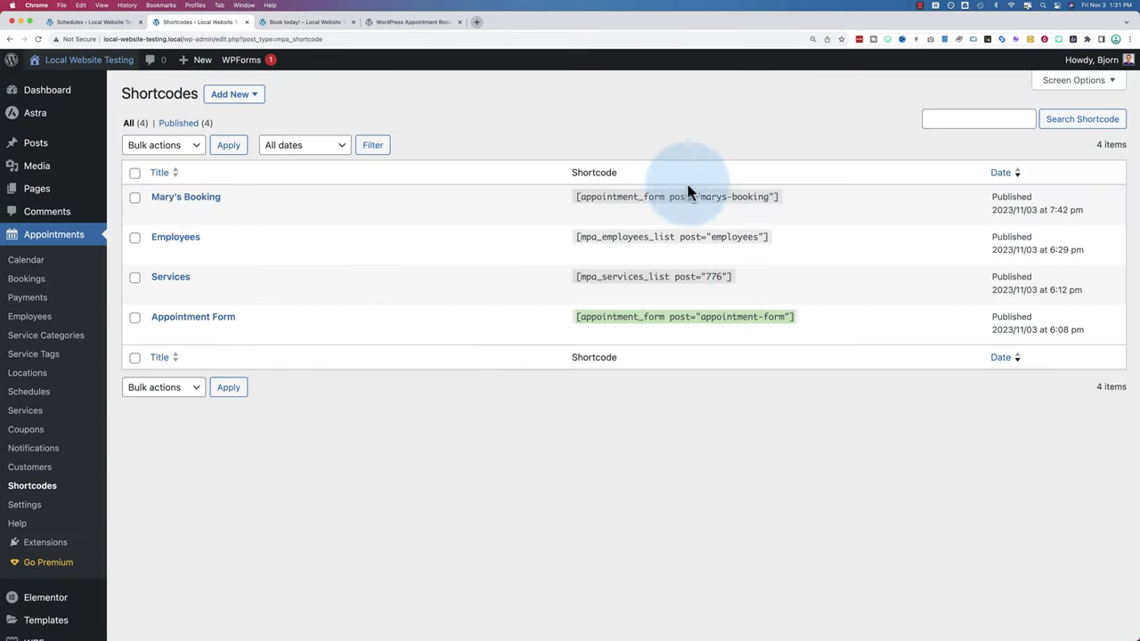
left_click_drag(581, 199, 787, 197)
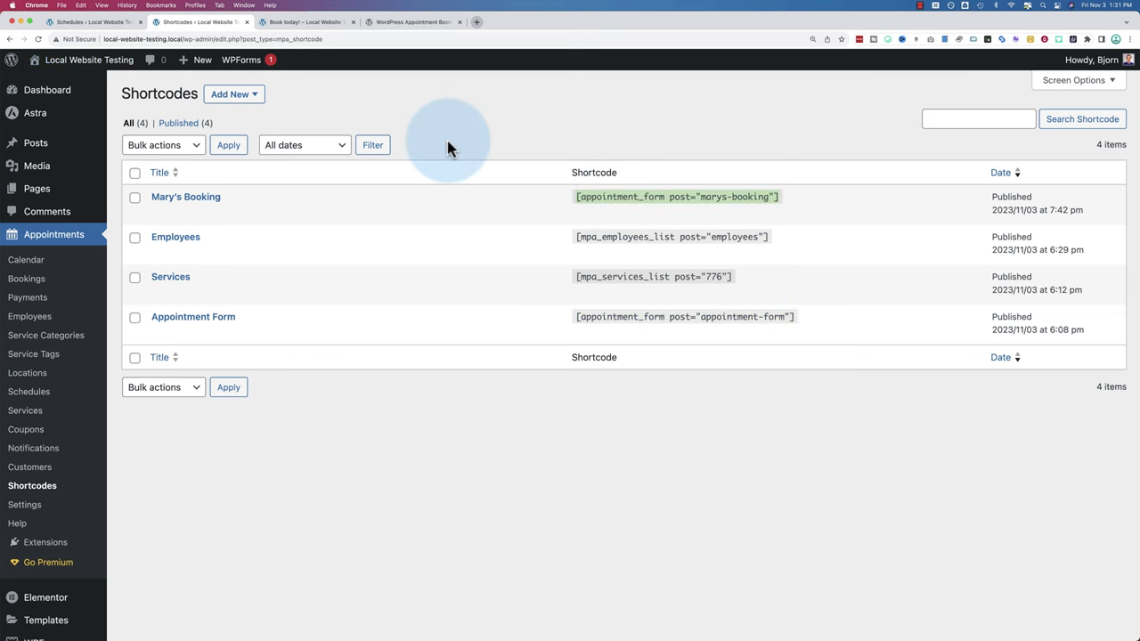
- Open the second staff member's page from the Book today! page and examine its embedded booking form
left_click(326, 26)
scroll(522, 379, "down", 4)
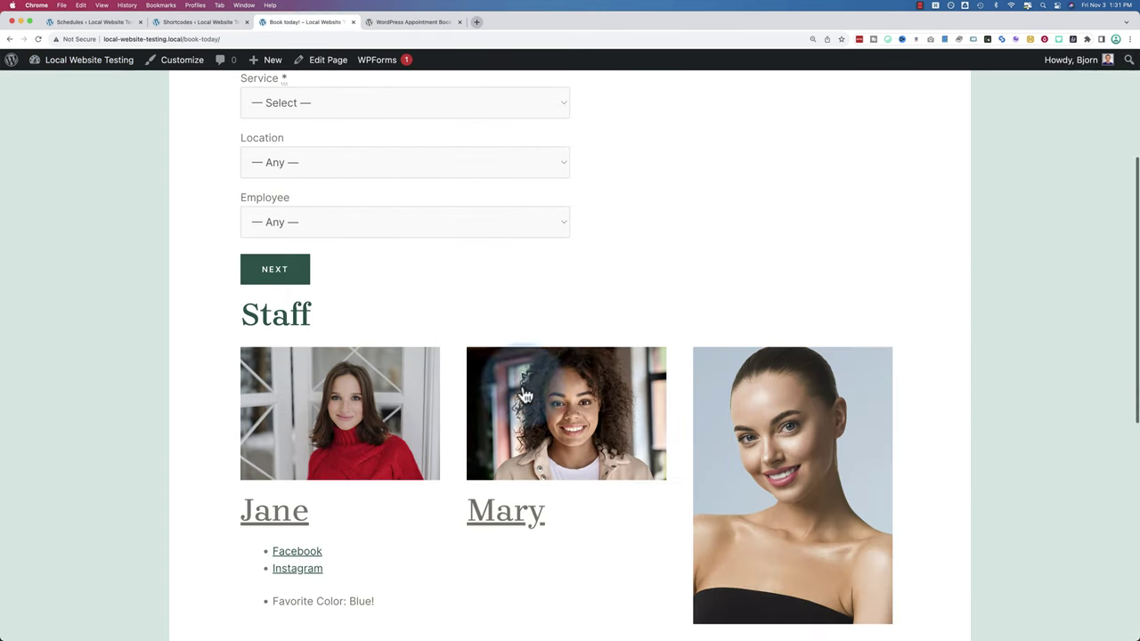
left_click(497, 521)
scroll(357, 441, "down", 10)
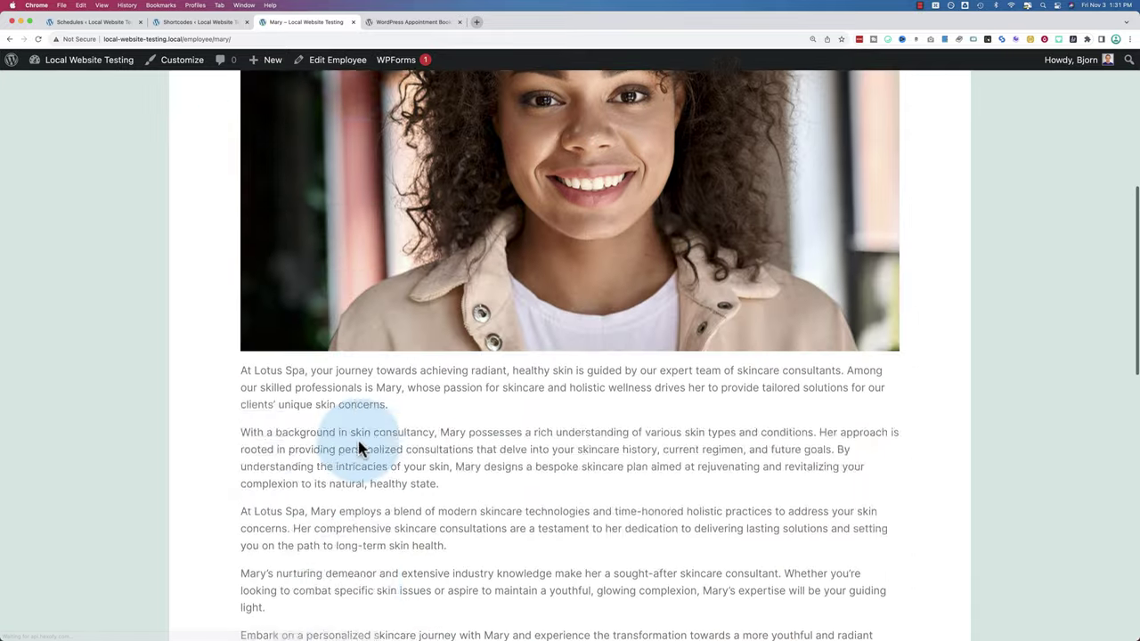
scroll(358, 448, "down", 3)
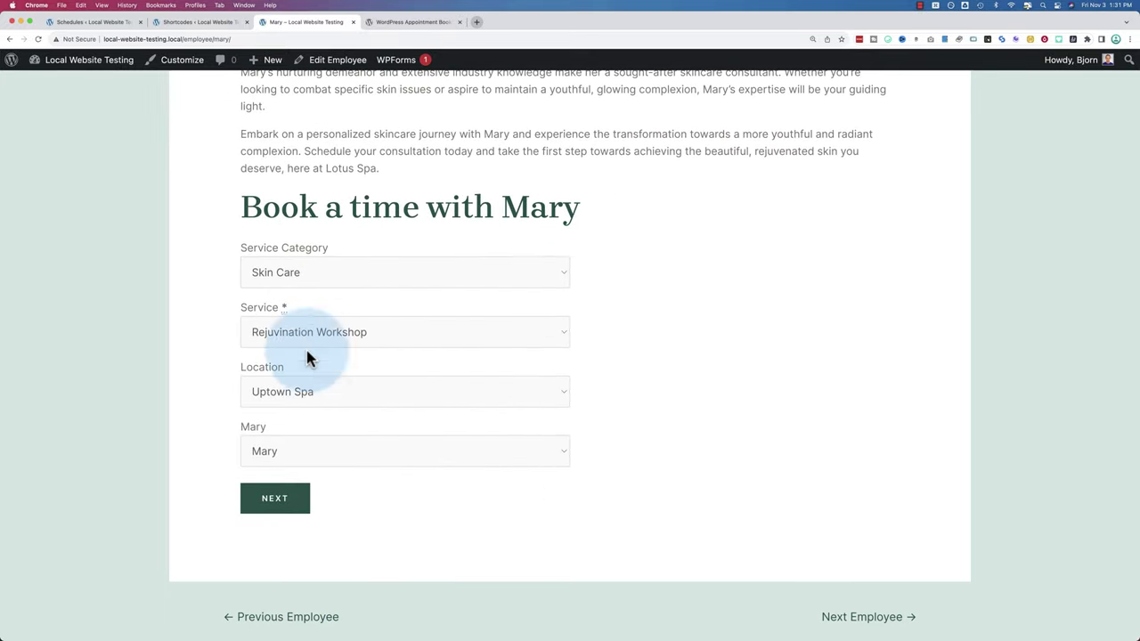
- Add an Appointment Form shortcode titled with the third employee's name followed by "Appointment Form"
left_click(206, 23)
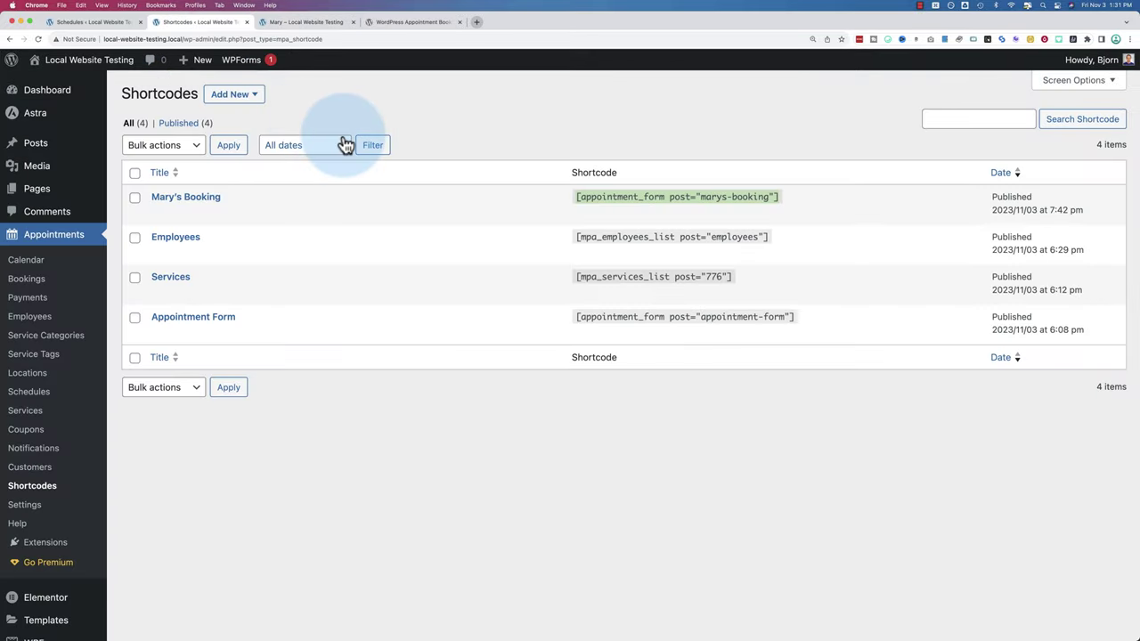
left_click(252, 97)
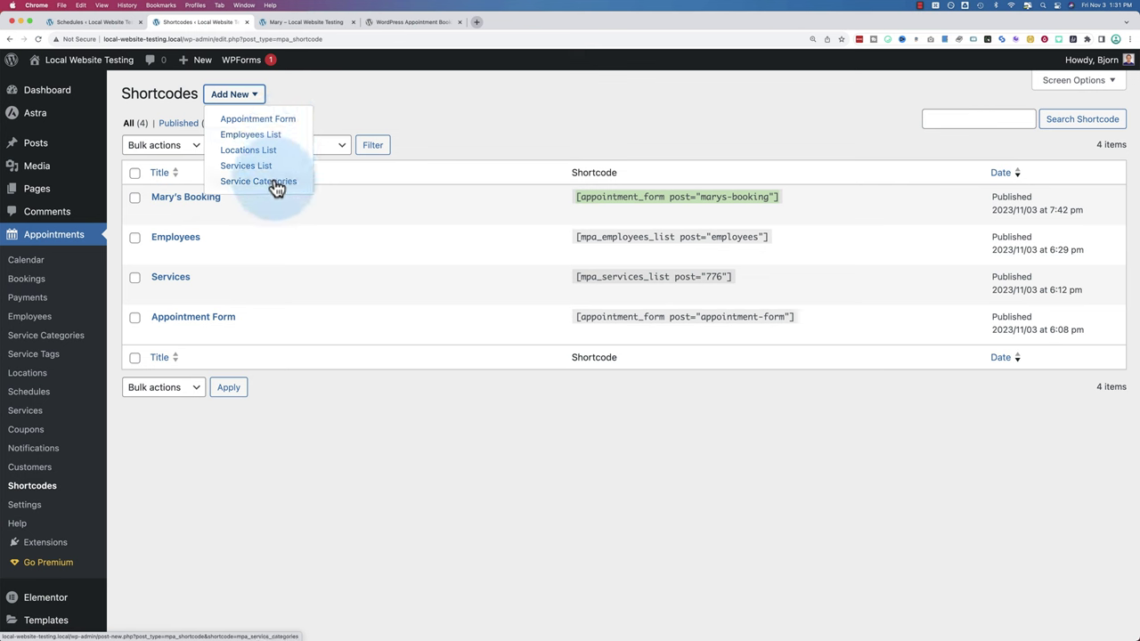
left_click(243, 124)
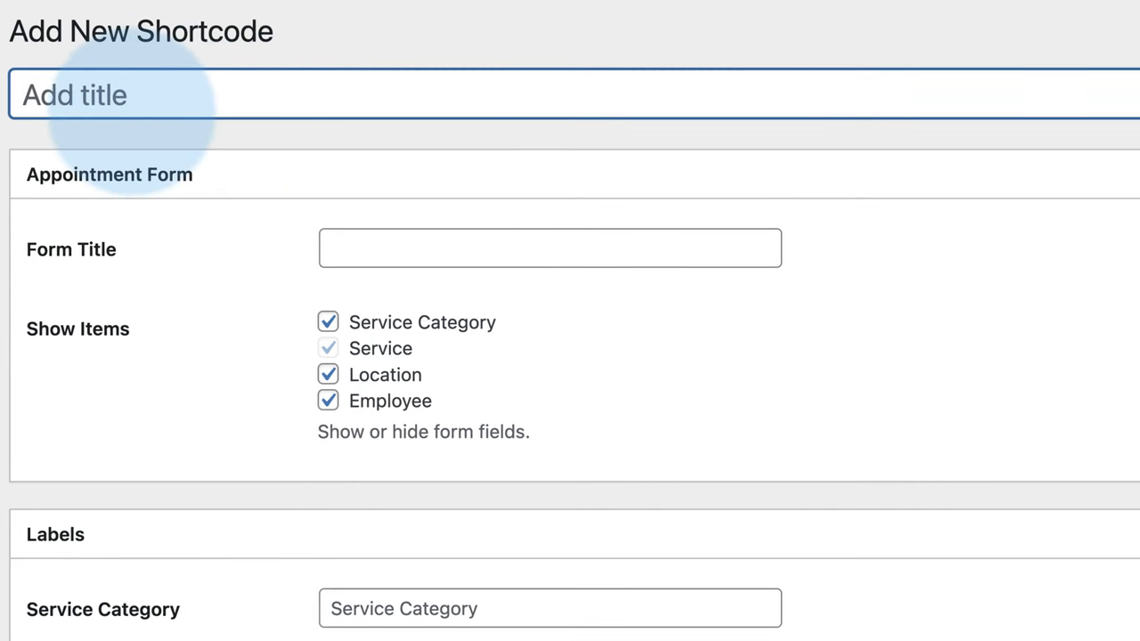
type("Sam's Appointment Form")
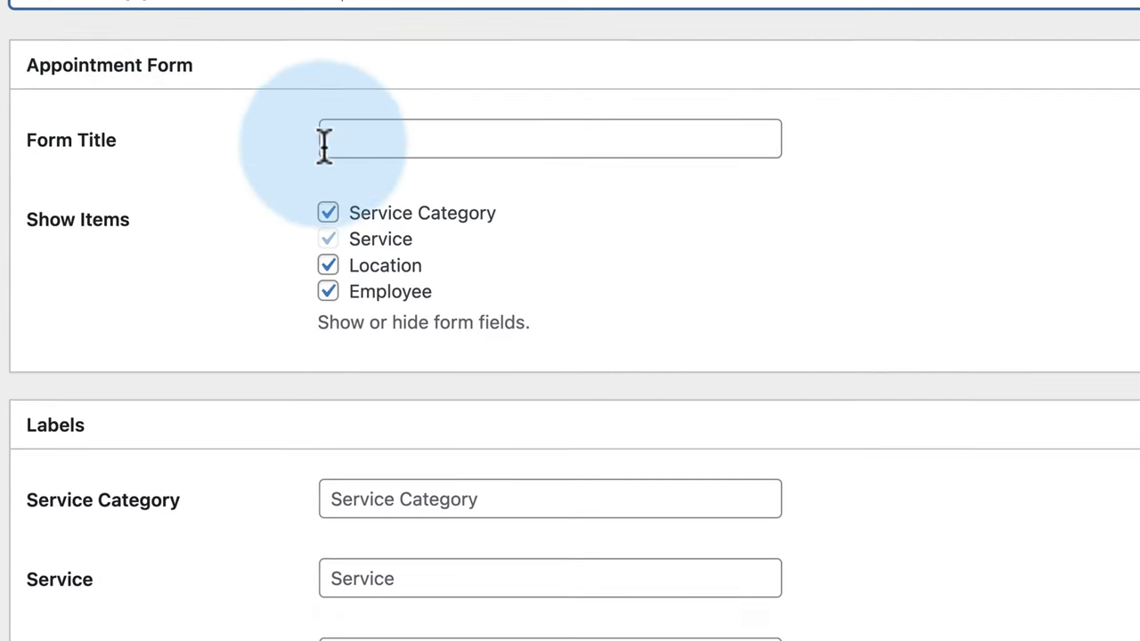
- Check the heading above the existing employee booking form, and set the new form's title to the employee's name plus "Appointment Form"
left_click(363, 140)
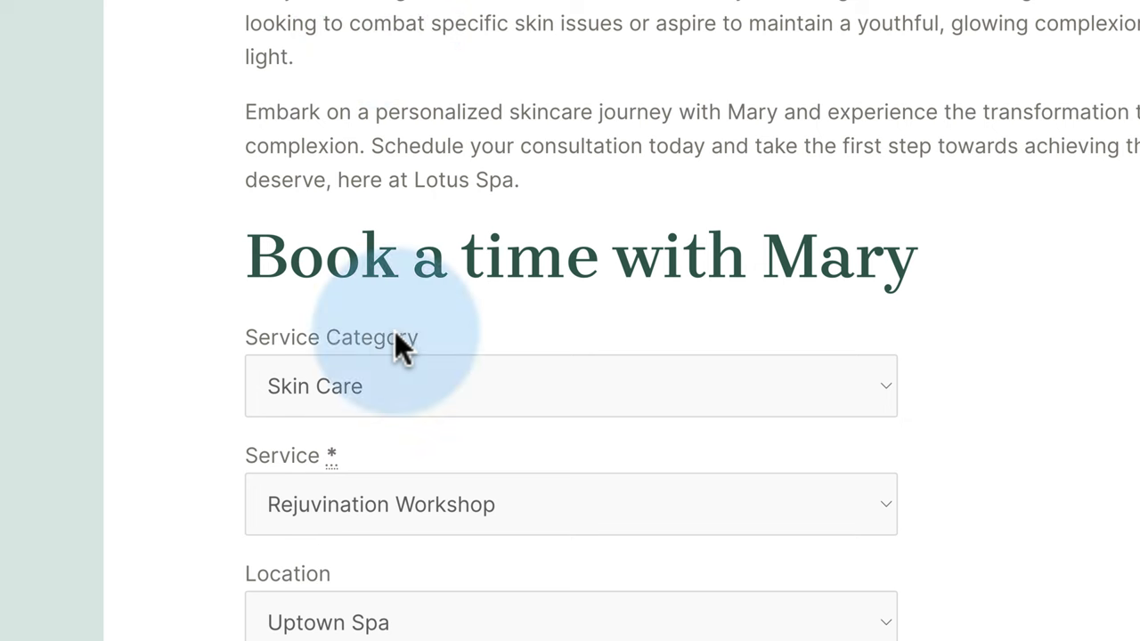
left_click_drag(250, 256, 953, 259)
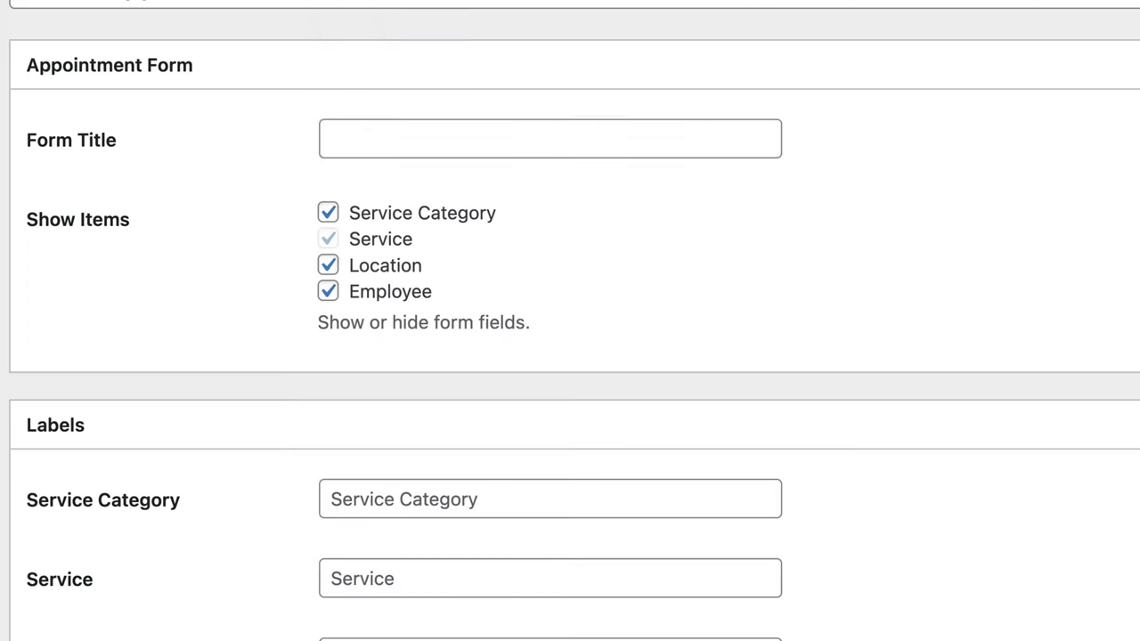
left_click(468, 125)
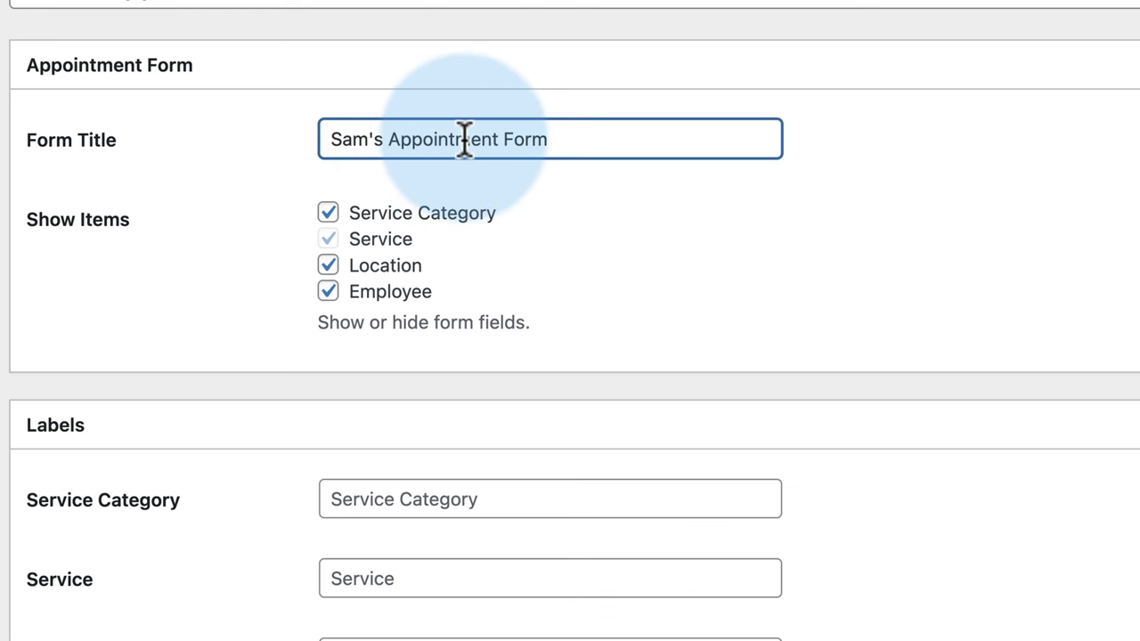
- Review which fields the new appointment form can show and the labels that can be customized
scroll(204, 228, "down", 2)
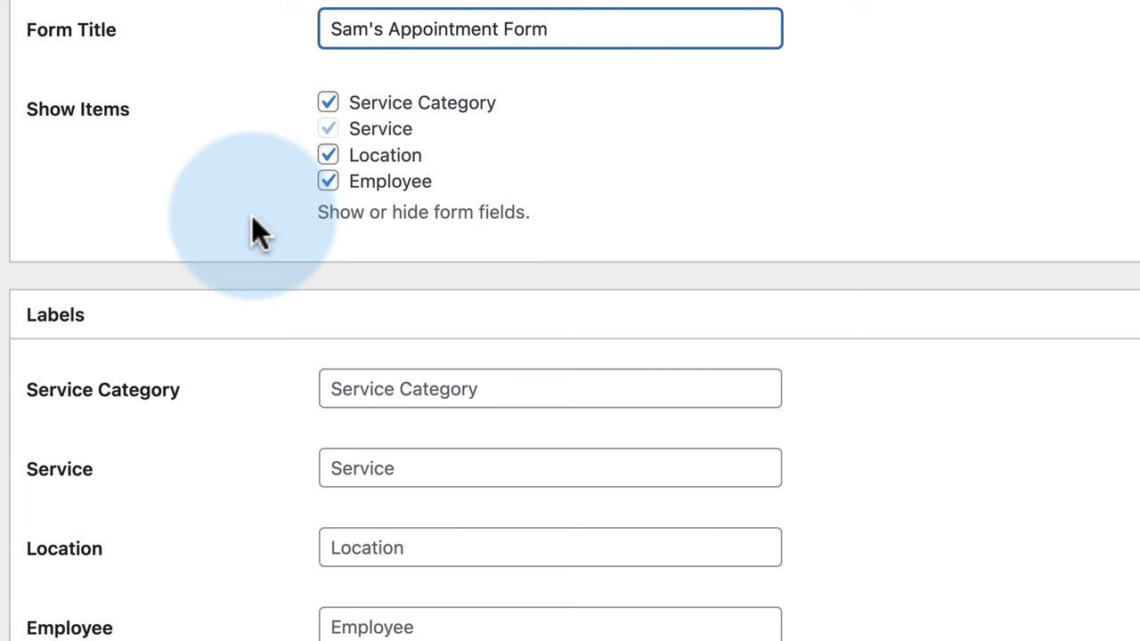
scroll(251, 222, "down", 3)
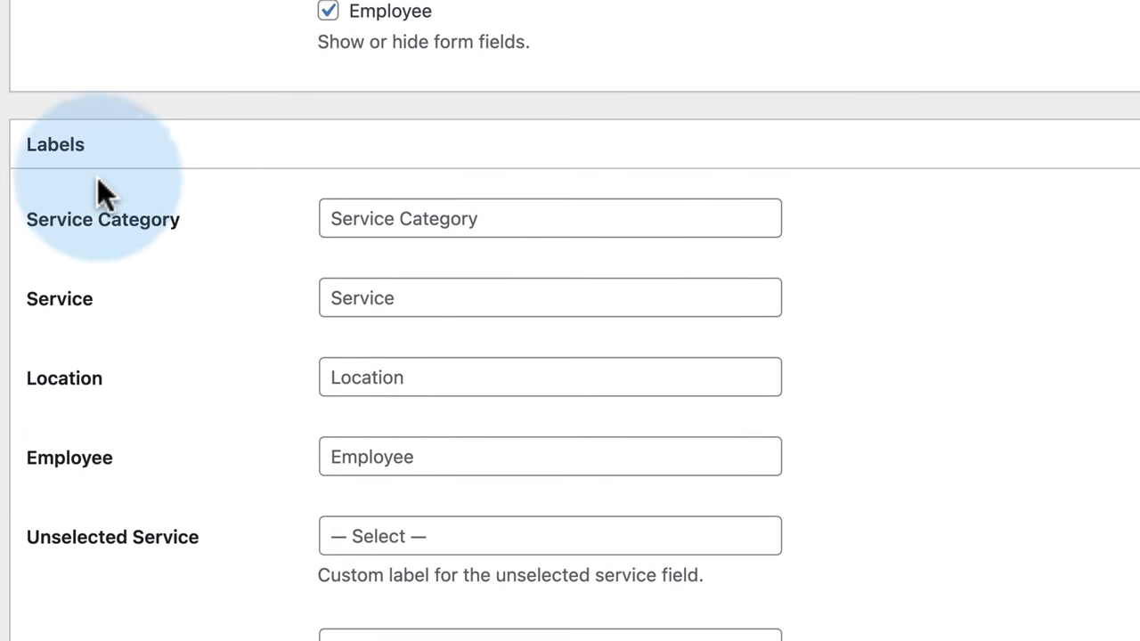
scroll(268, 162, "down", 1)
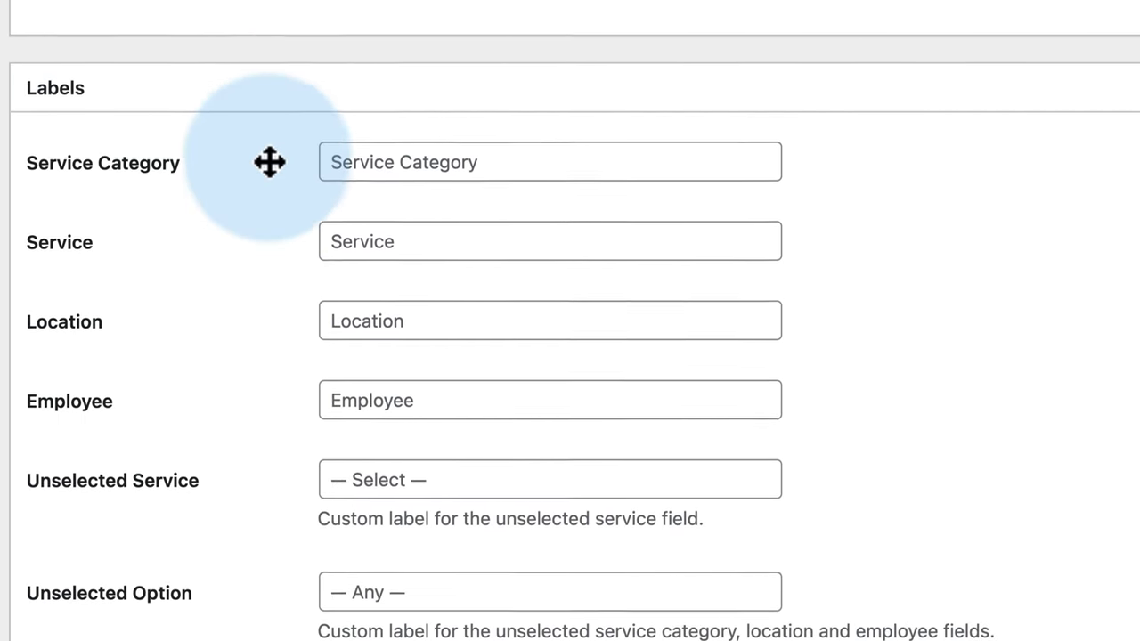
scroll(271, 161, "down", 1)
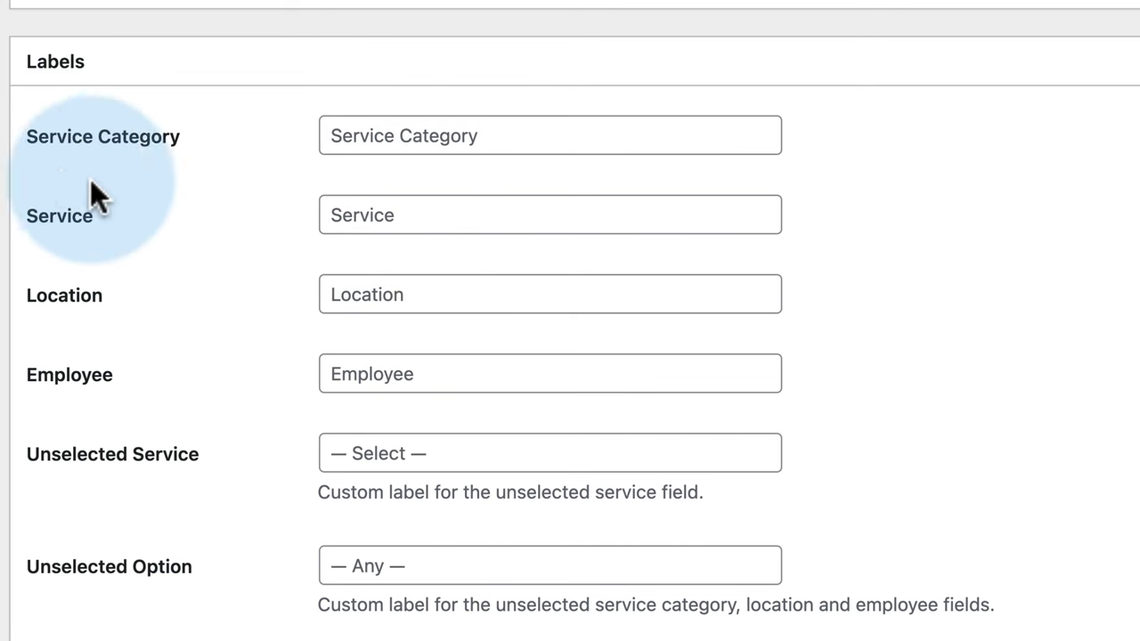
- Look over the label and service category options, and set the new form's default employee to the third employee
double_click(57, 222)
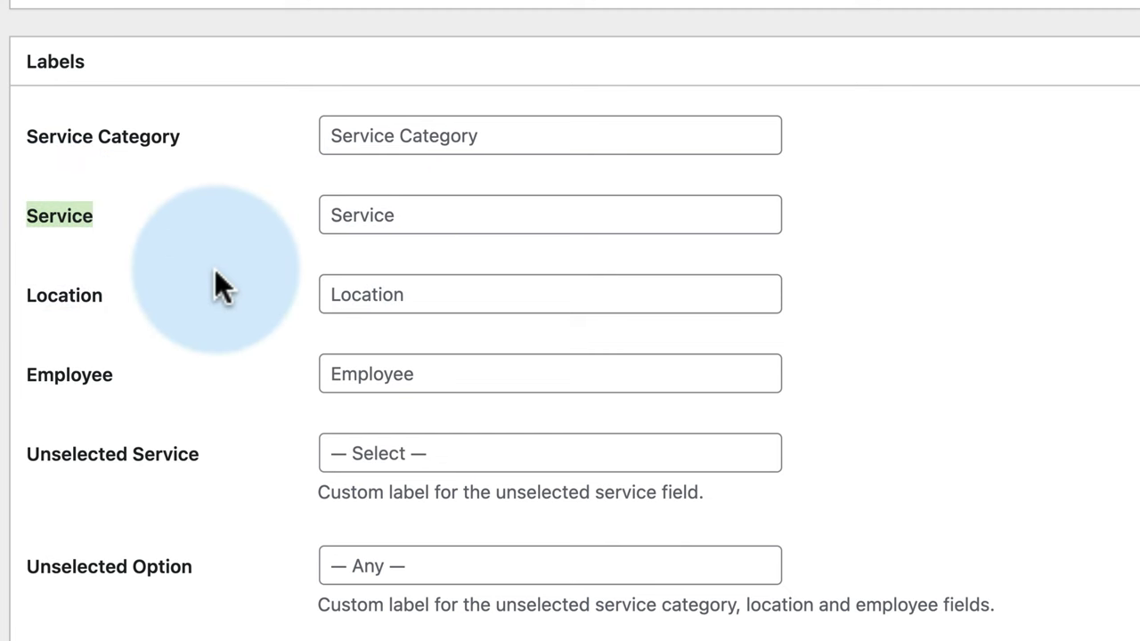
scroll(214, 270, "down", 10)
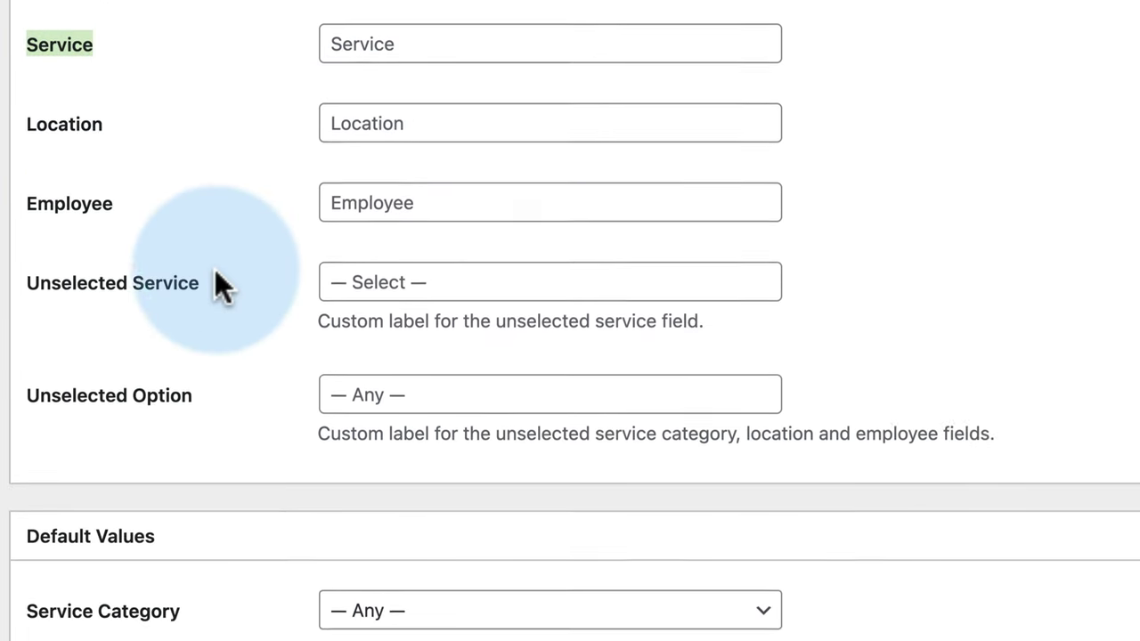
scroll(214, 272, "down", 2)
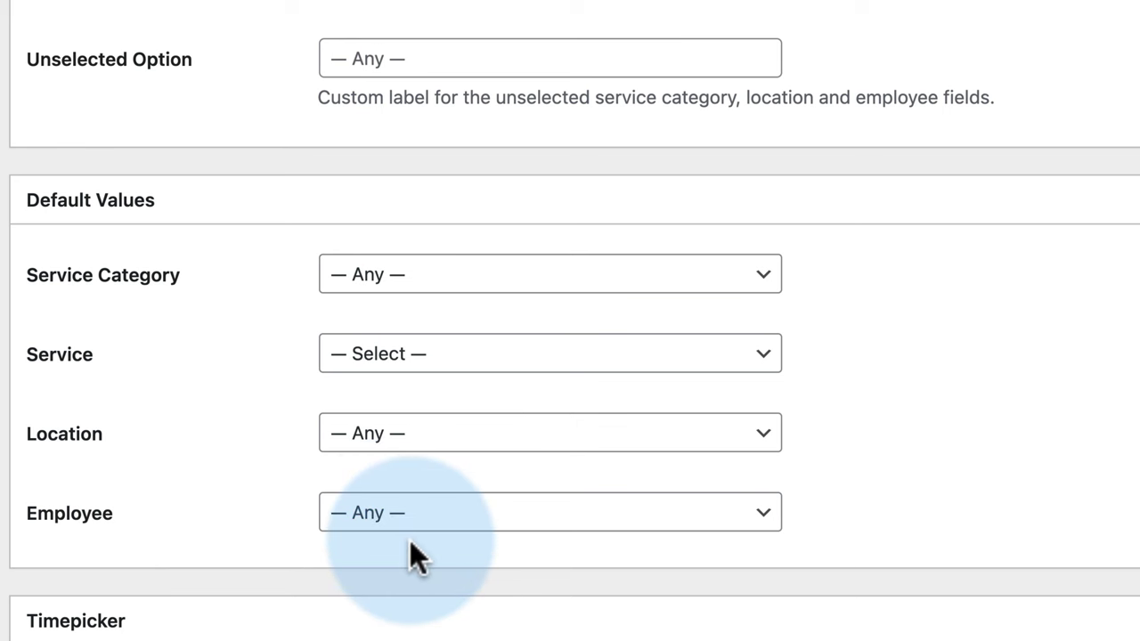
left_click(391, 284)
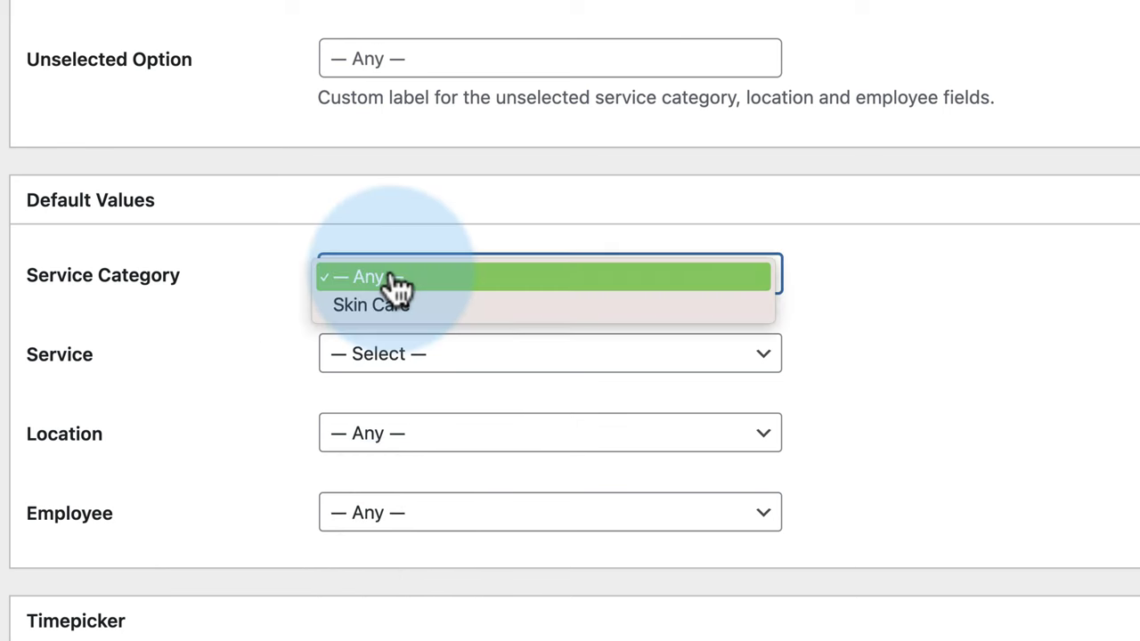
left_click(369, 454)
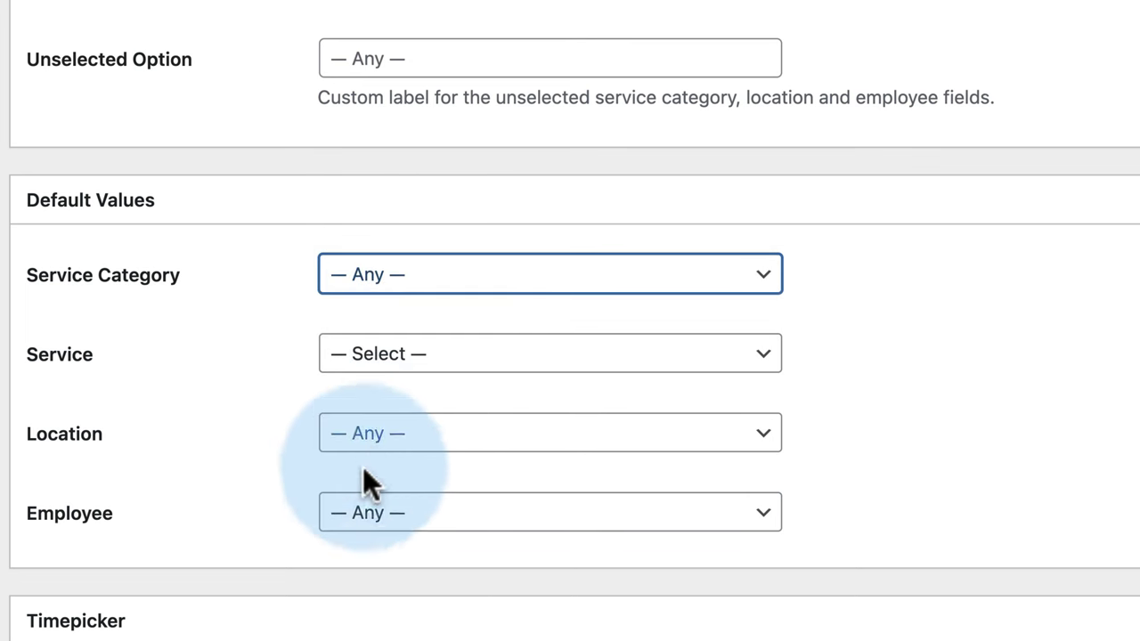
left_click(365, 516)
left_click(356, 611)
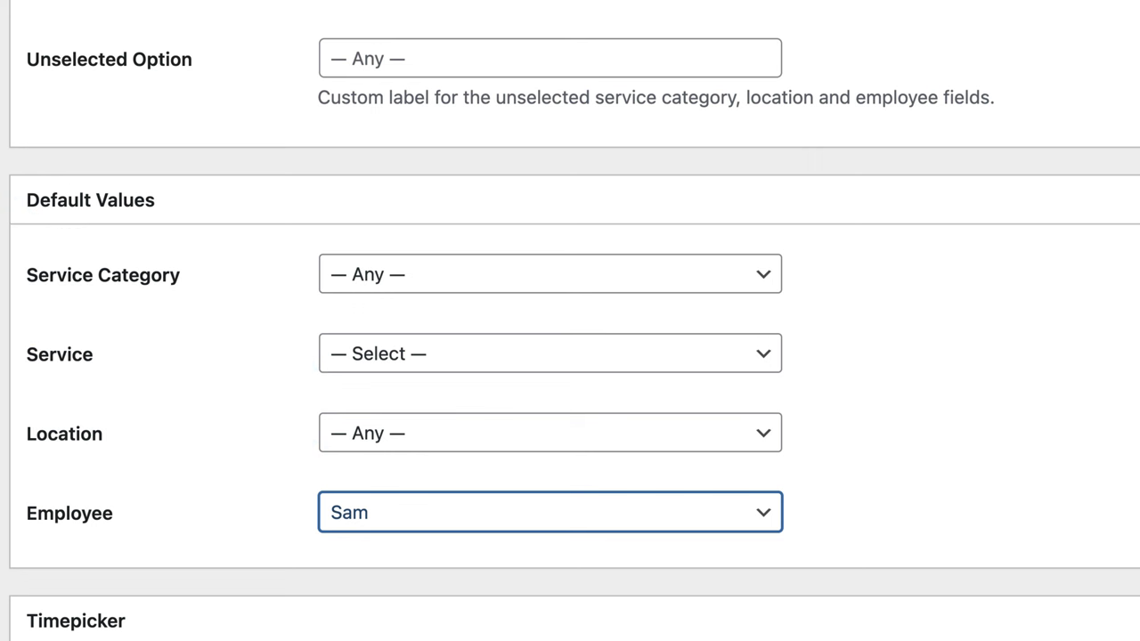
- Publish the appointment form with the Service Category field hidden and copy its generated shortcode
scroll(349, 213, "down", 6)
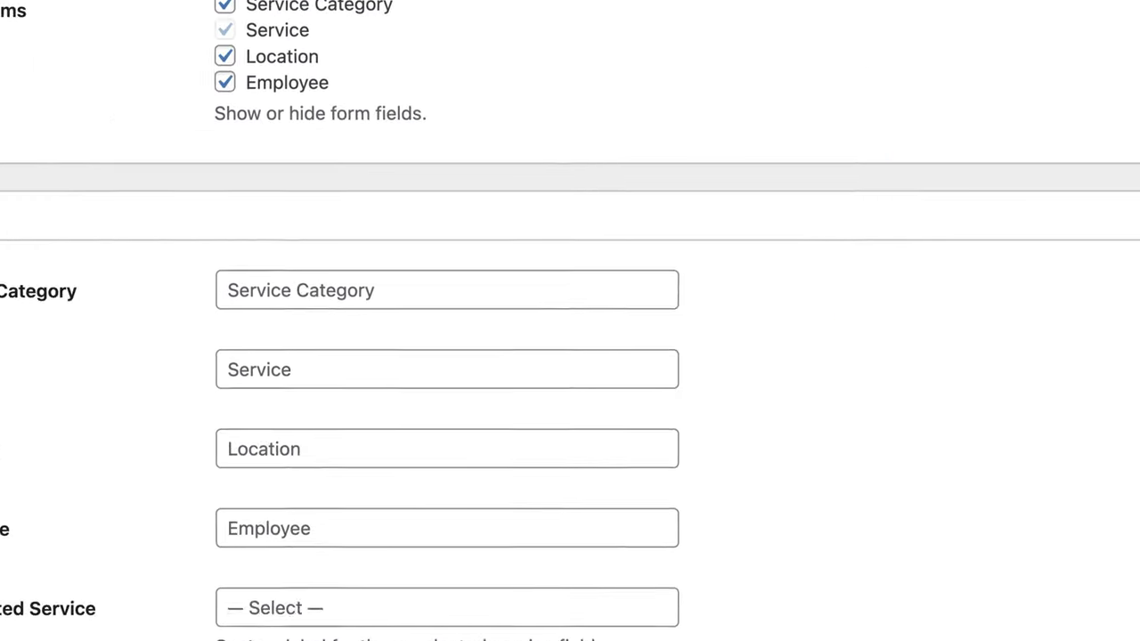
left_click(1050, 287)
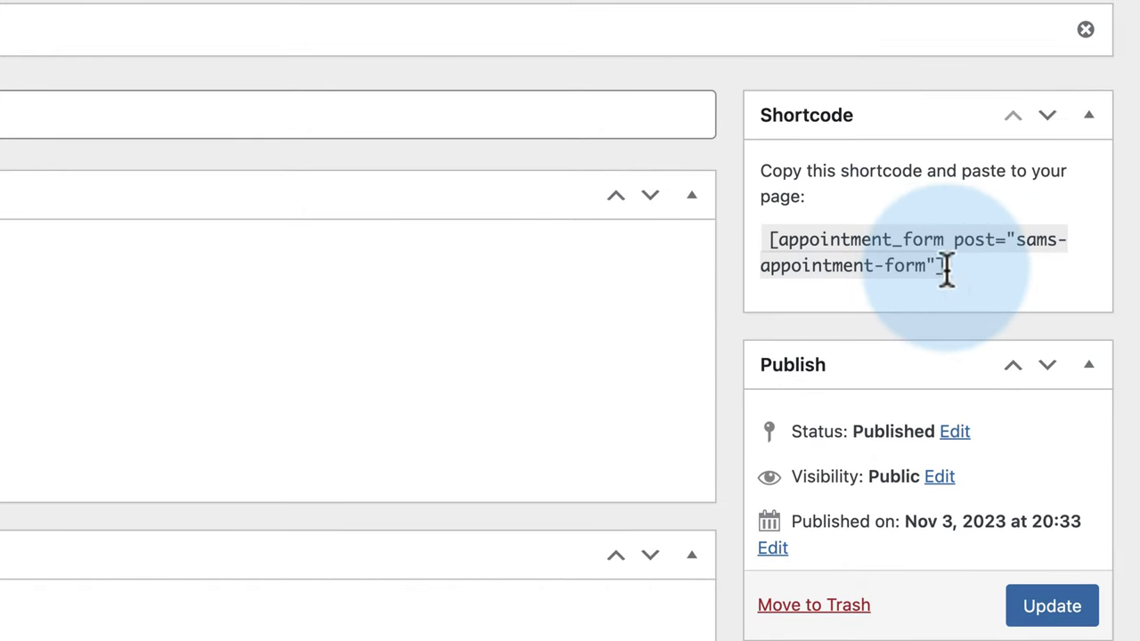
left_click_drag(947, 269, 771, 242)
key("super+c")
right_click(803, 242)
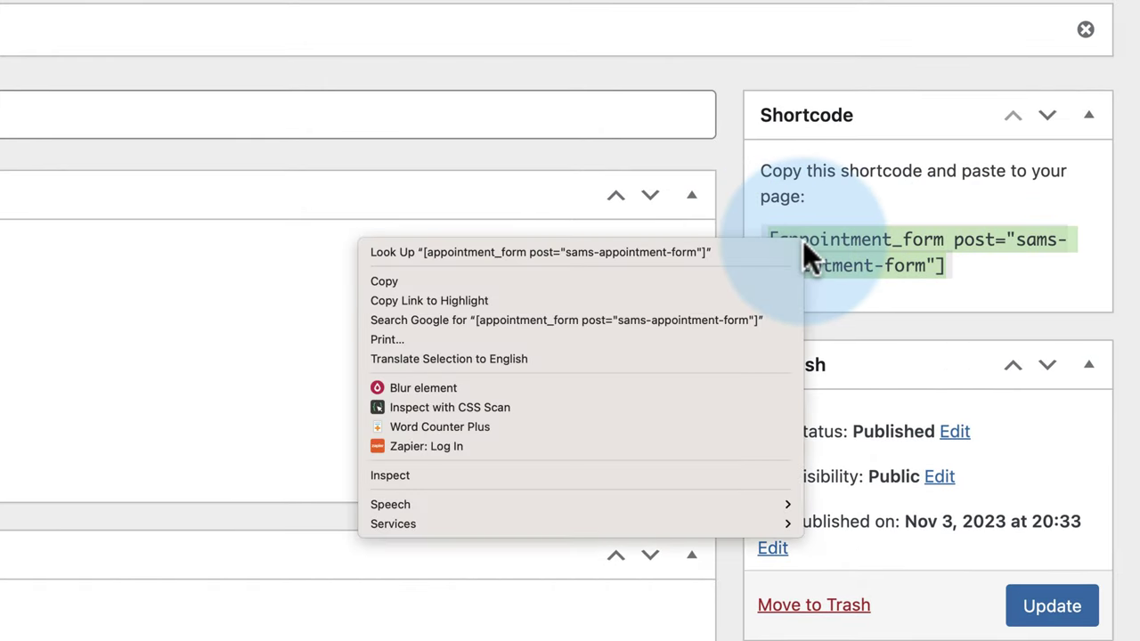
left_click(633, 281)
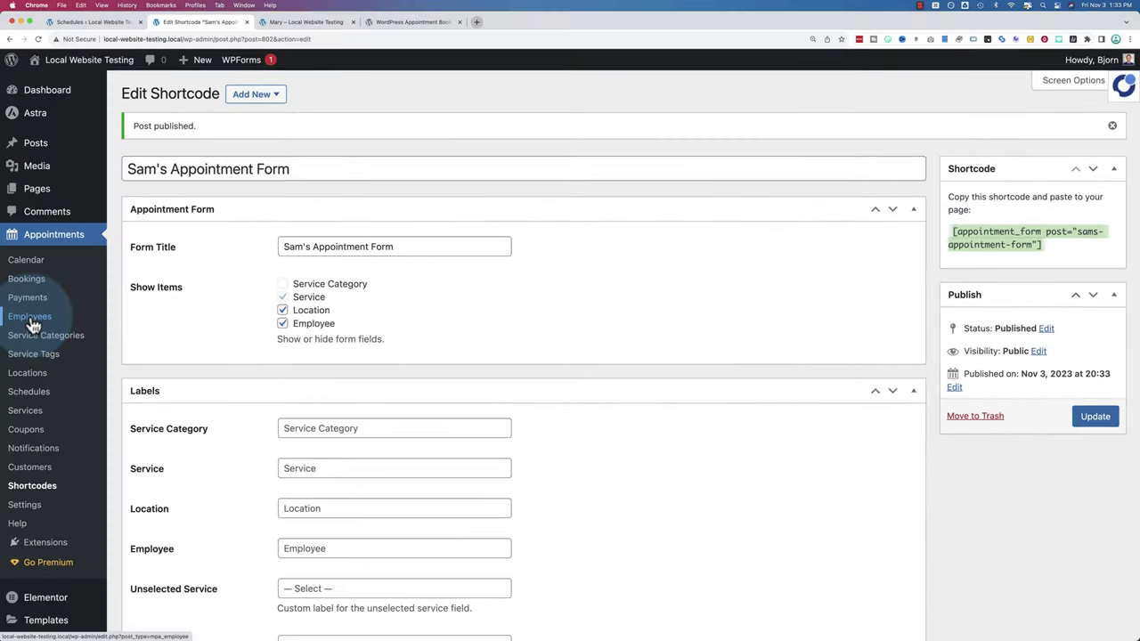
- Open the third employee's page for editing and add a Shortcode block below the biography text
left_click(31, 319)
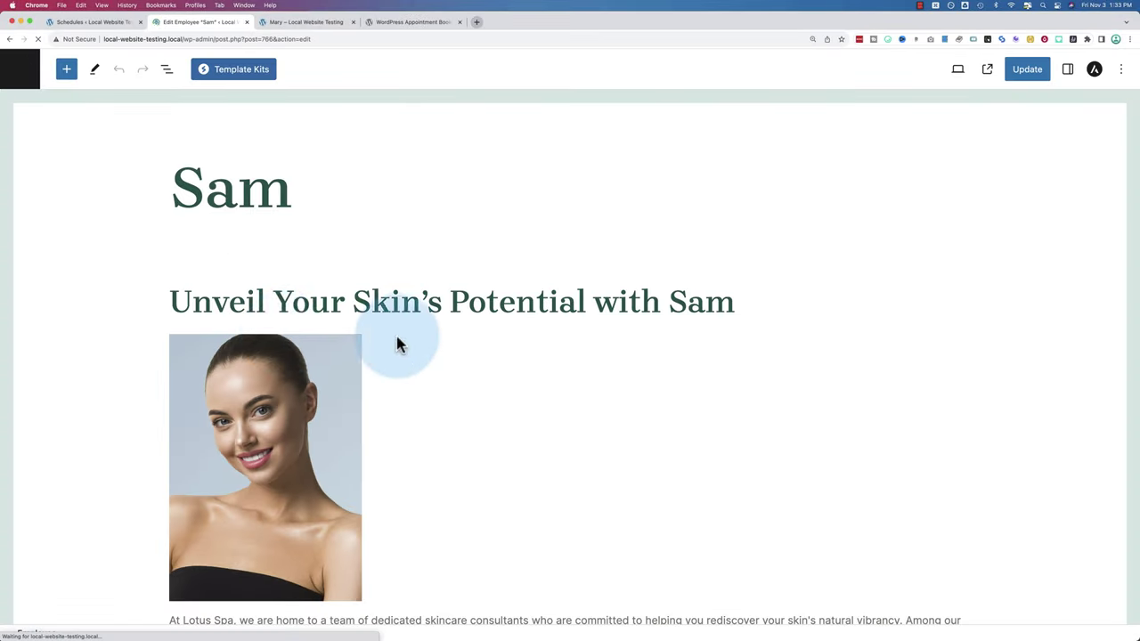
scroll(458, 347, "down", 10)
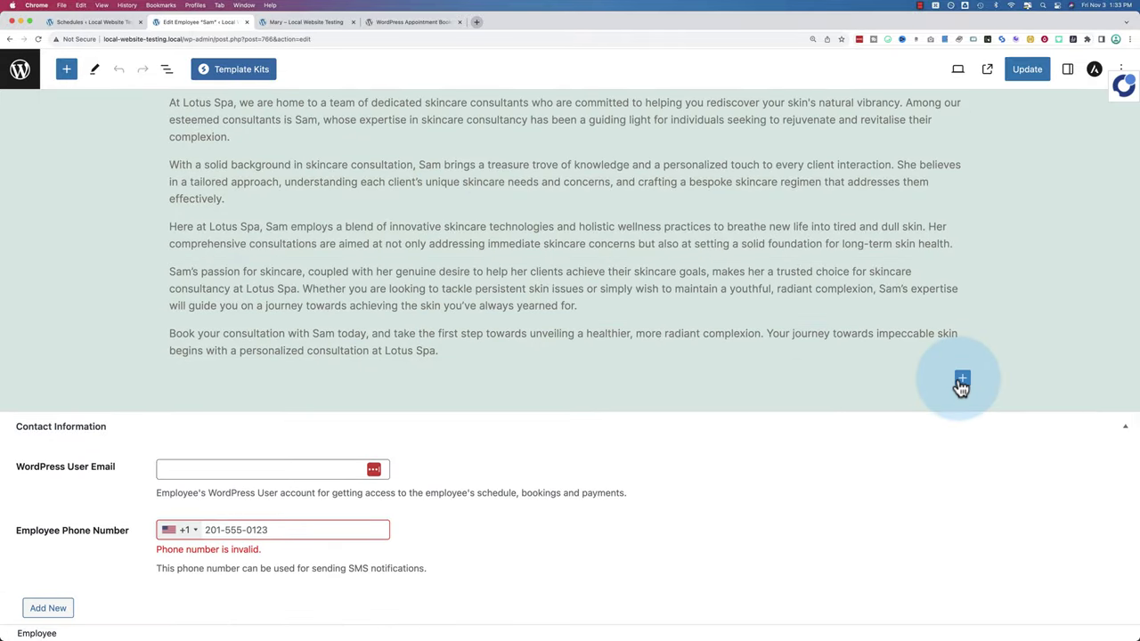
left_click(961, 378)
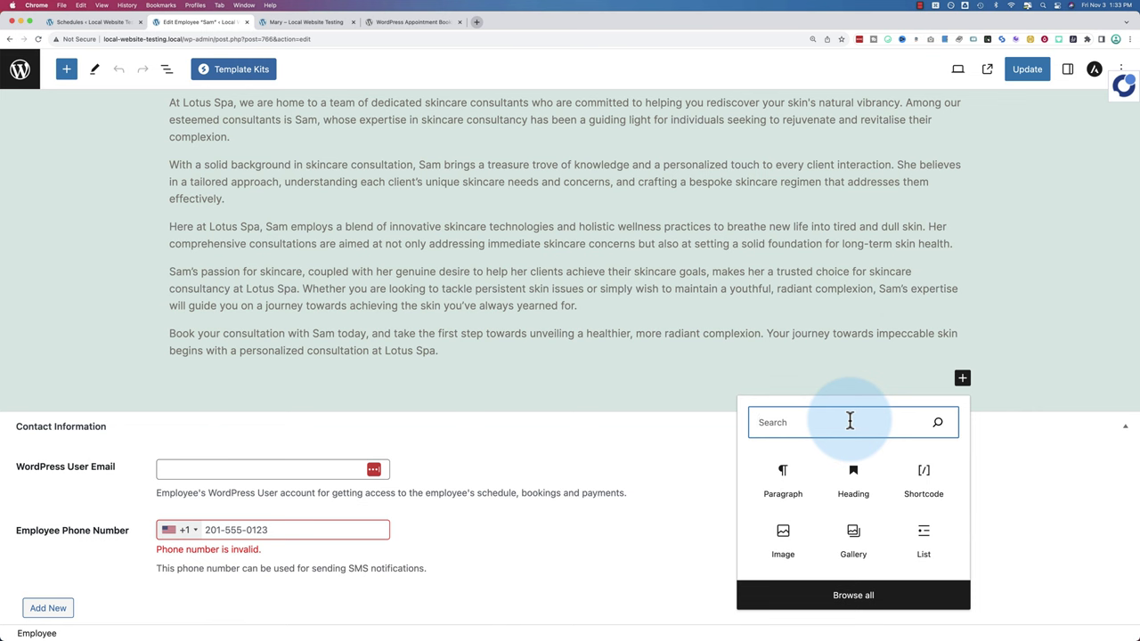
type("shorto")
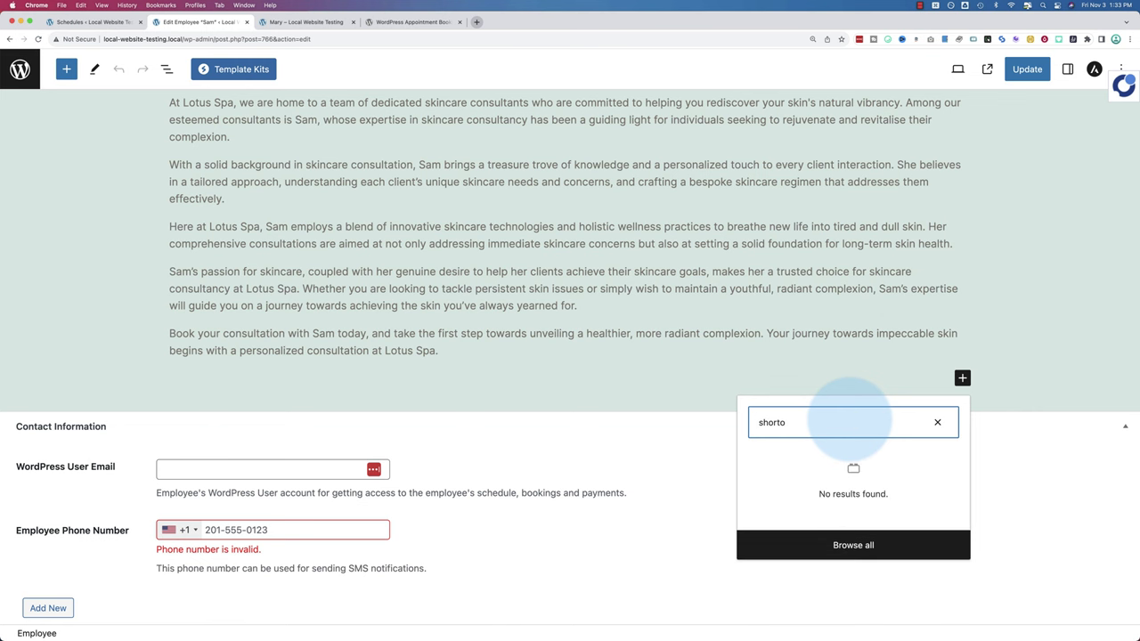
key("BackSpace")
type("c")
left_click(771, 478)
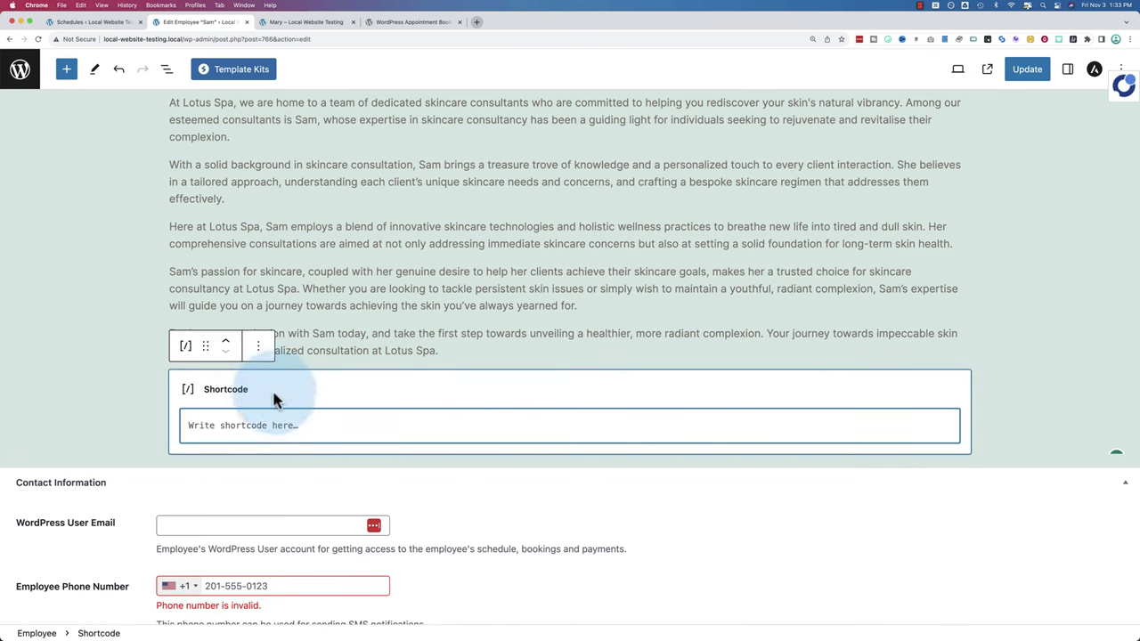
- Paste the copied appointment form shortcode into the new Shortcode block and update the employee page
right_click(258, 418)
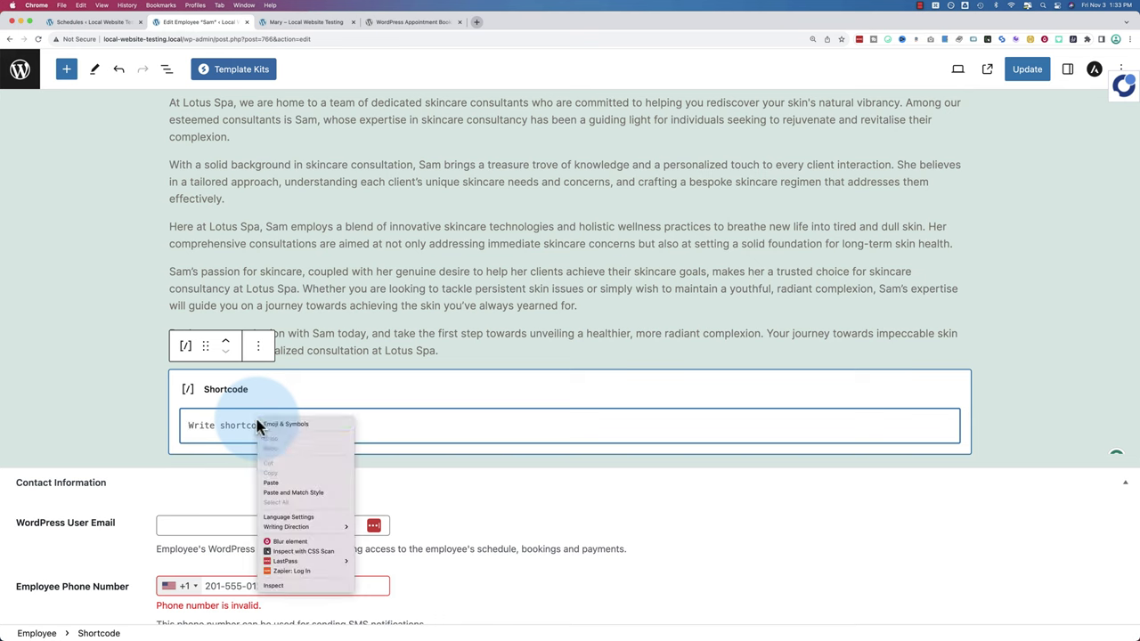
left_click(271, 485)
left_click(1029, 70)
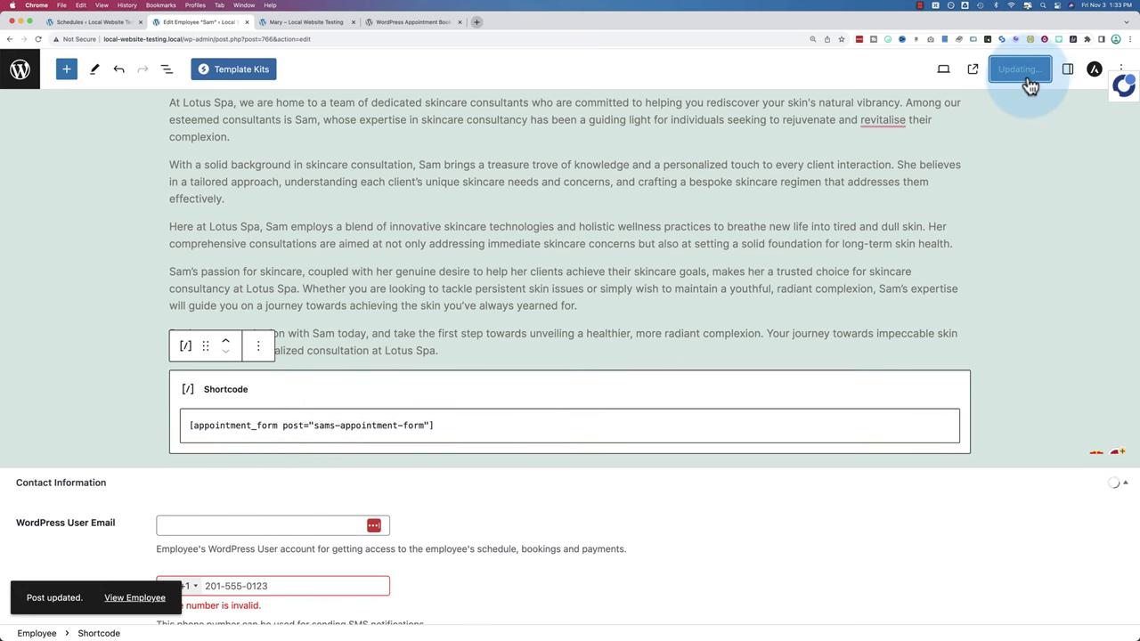
- View the employee's live page and test its booking form with the Skin Care Retreat service and the Downtown Spa location
left_click(972, 69)
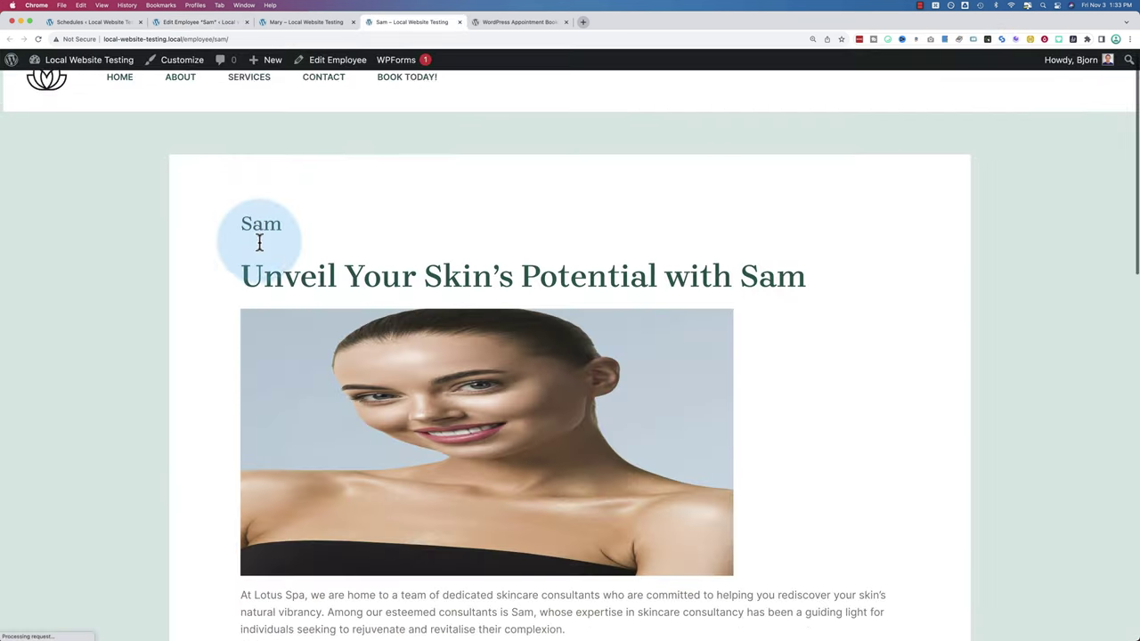
scroll(255, 246, "down", 2)
scroll(271, 311, "down", 10)
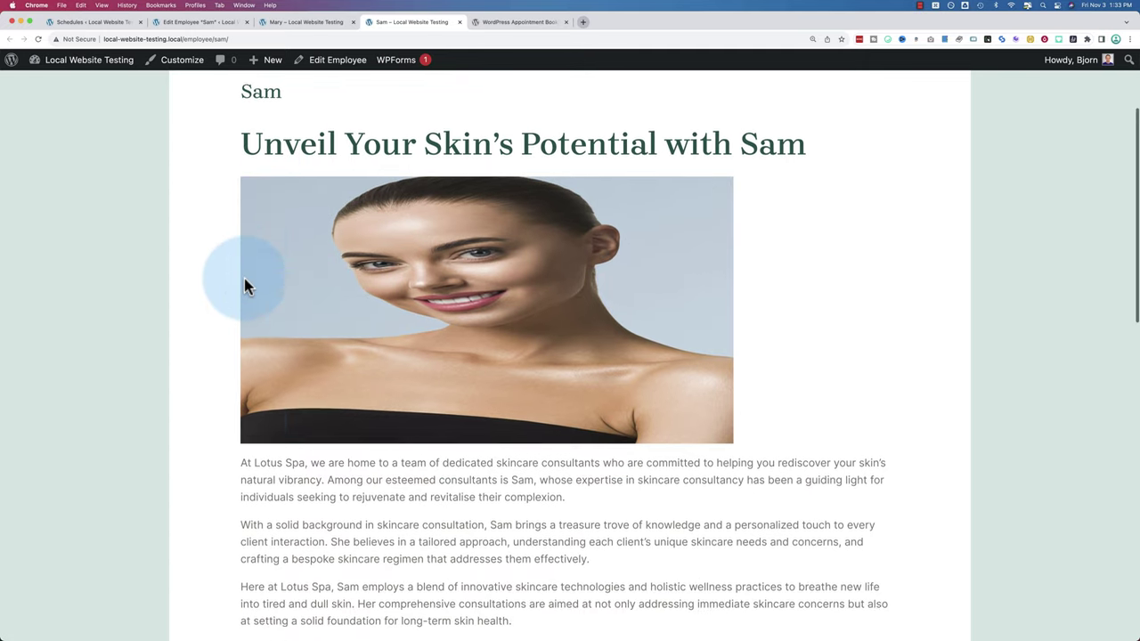
scroll(241, 275, "down", 2)
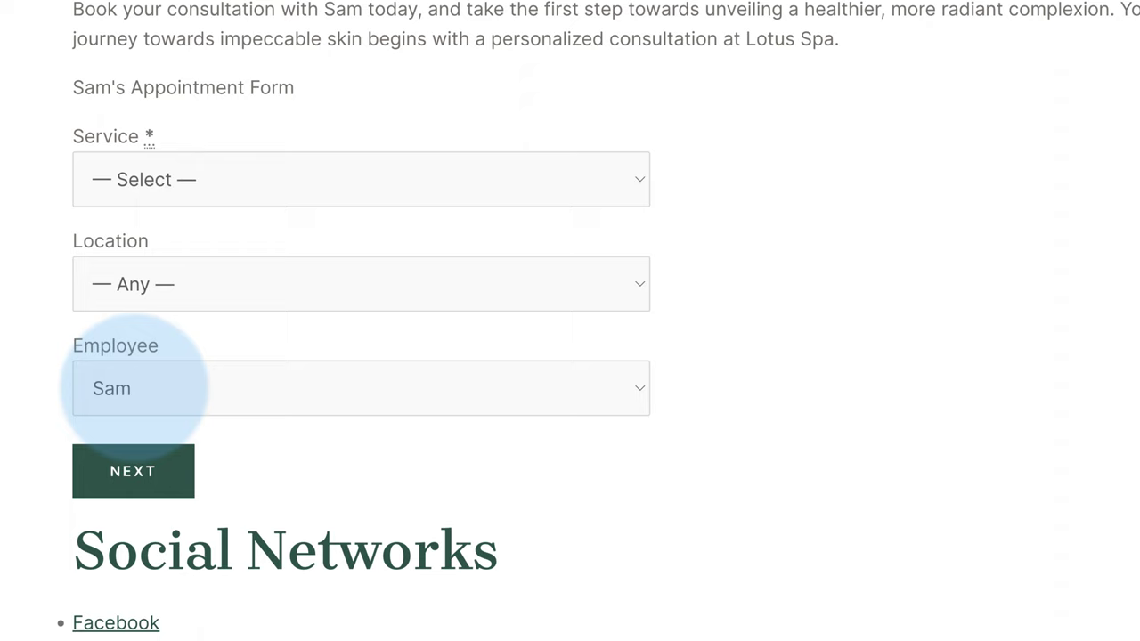
left_click(167, 174)
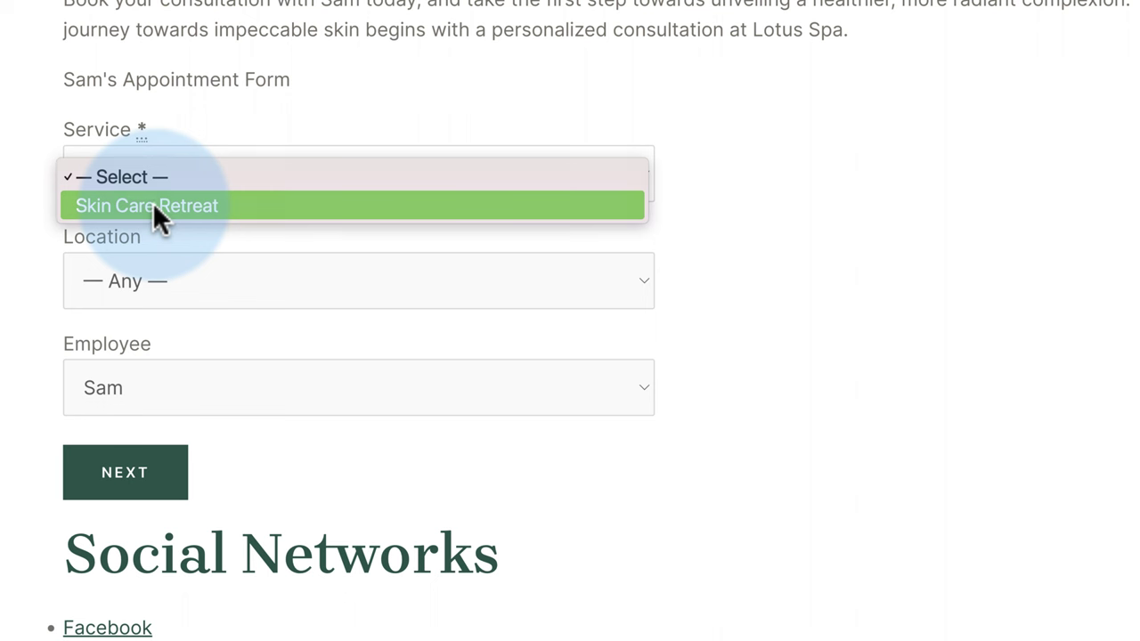
left_click(152, 203)
left_click(140, 275)
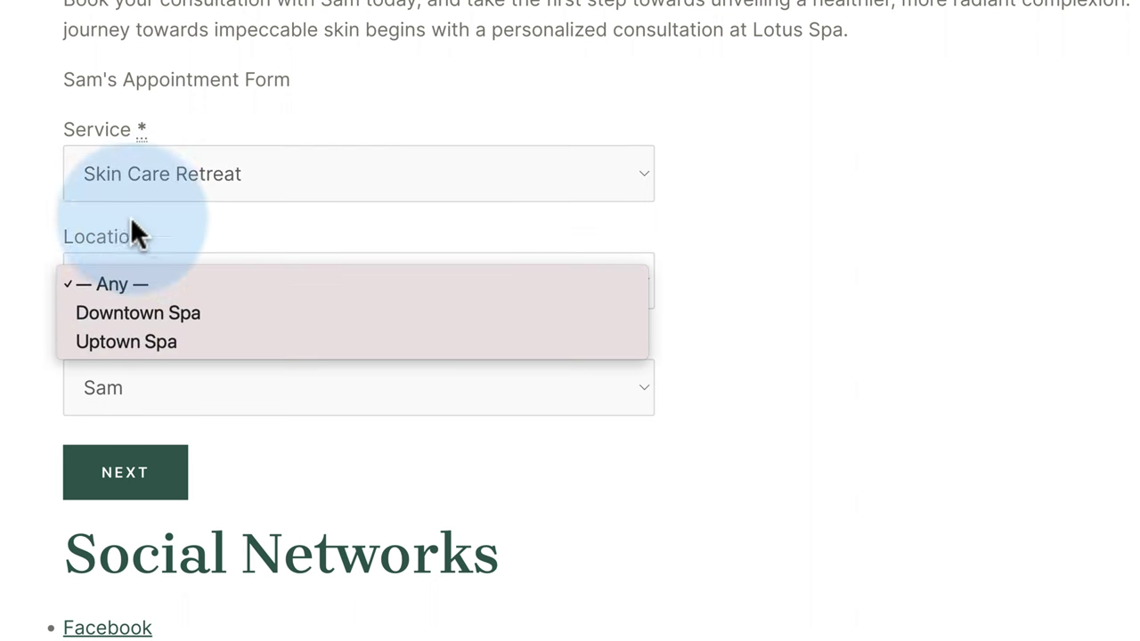
left_click(496, 369)
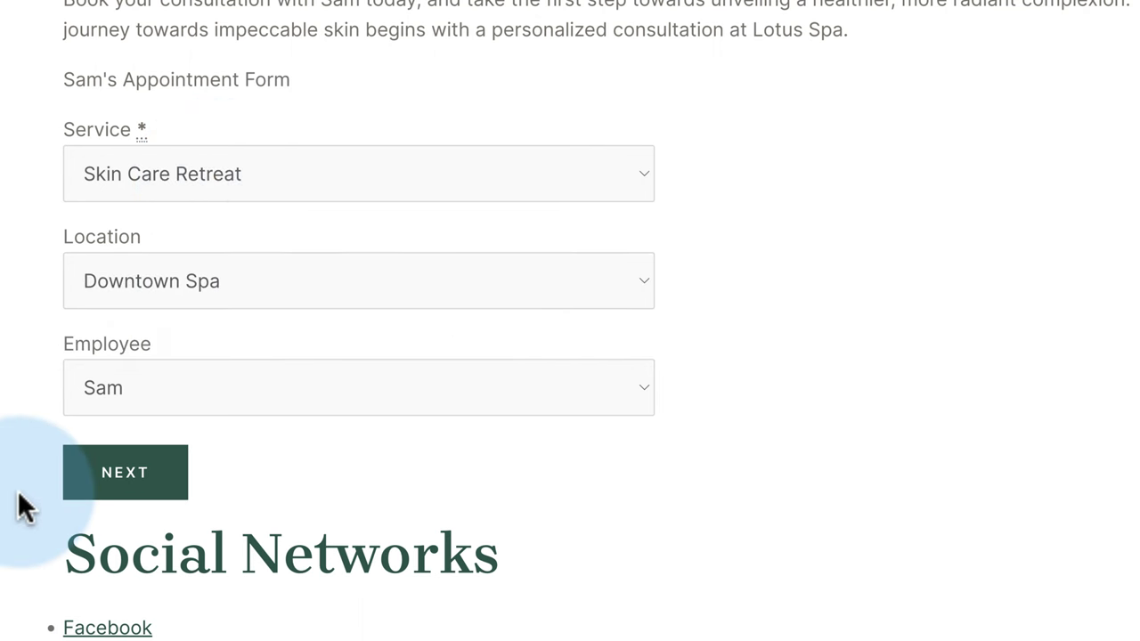
left_click_drag(63, 89, 341, 94)
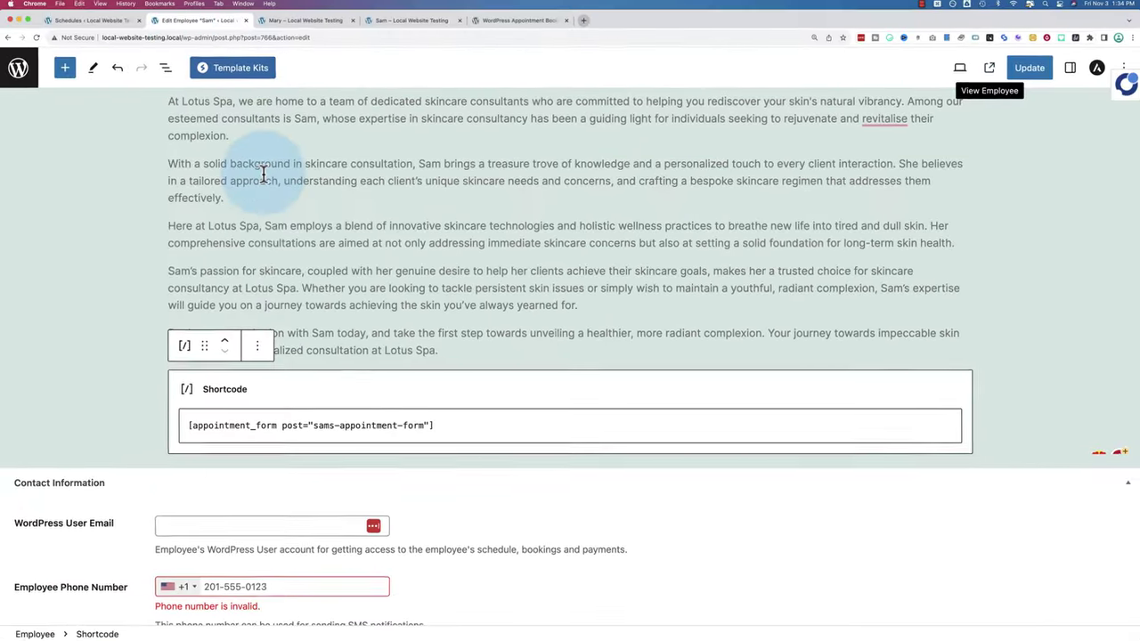
- Copy and clear the Form Title in the third employee's appointment form shortcode, update it, and reload the employee's live page
left_click(89, 19)
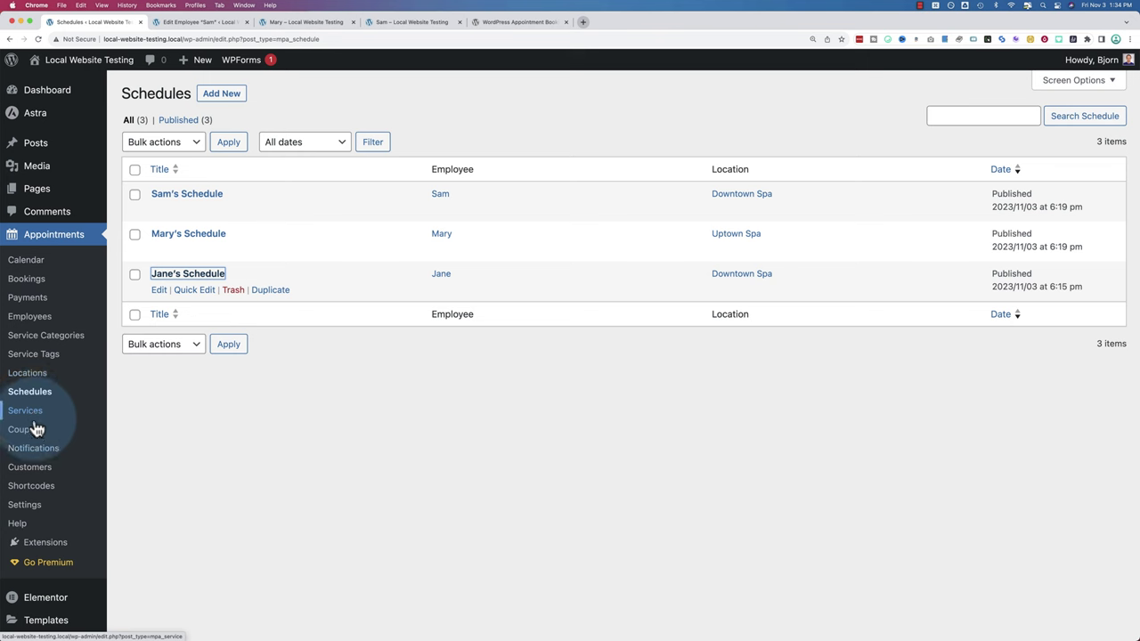
left_click(36, 487)
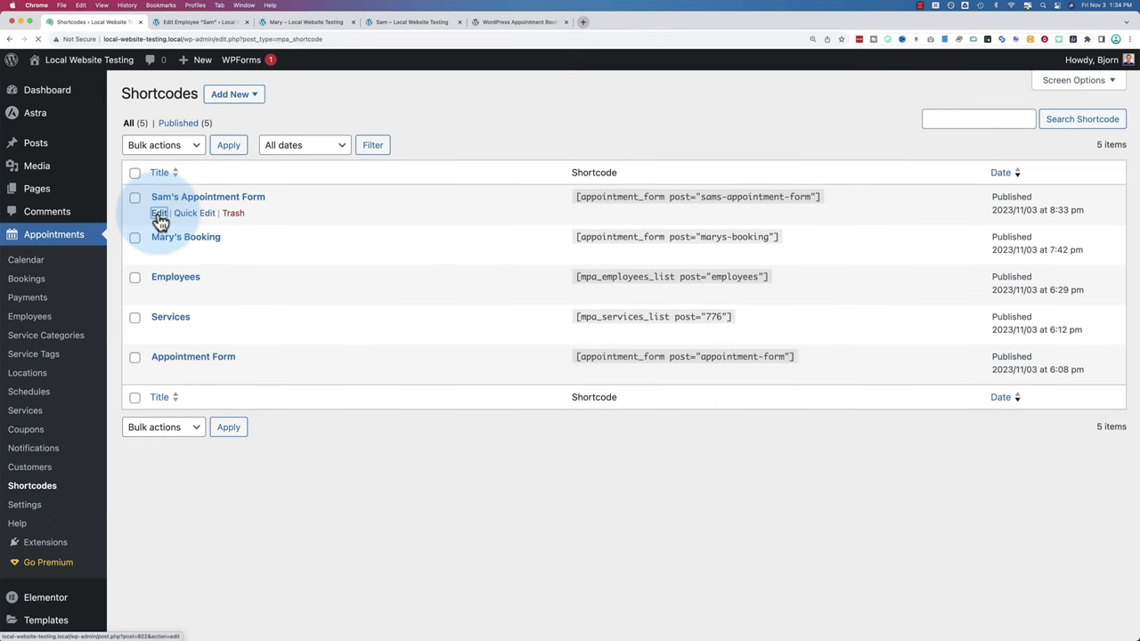
scroll(267, 227, "down", 1)
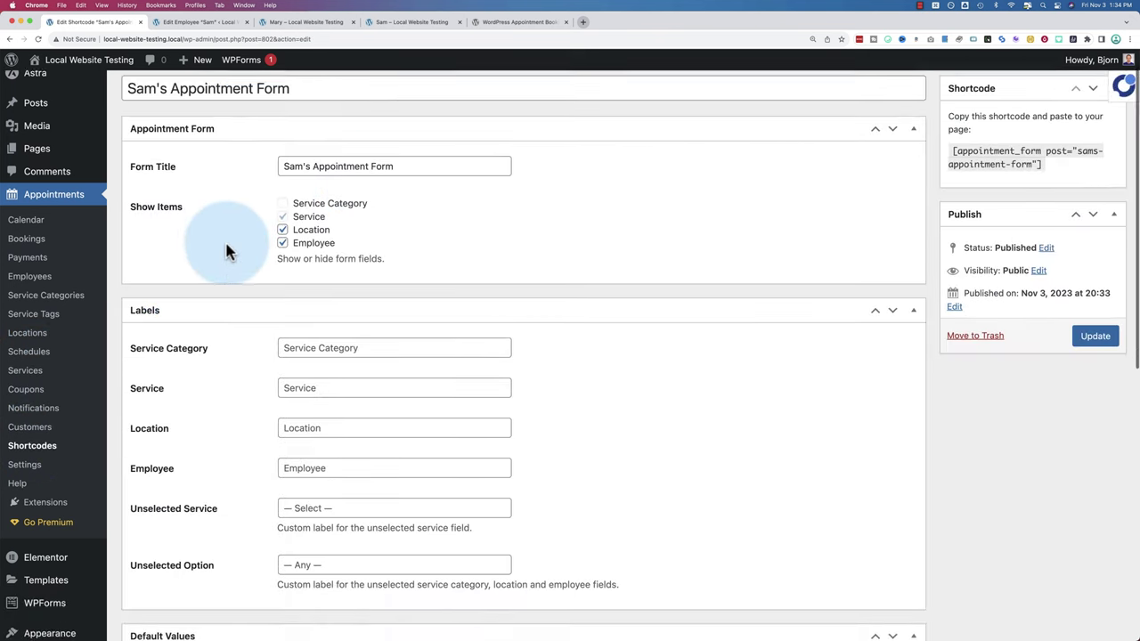
left_click_drag(283, 158, 451, 157)
key("super+c")
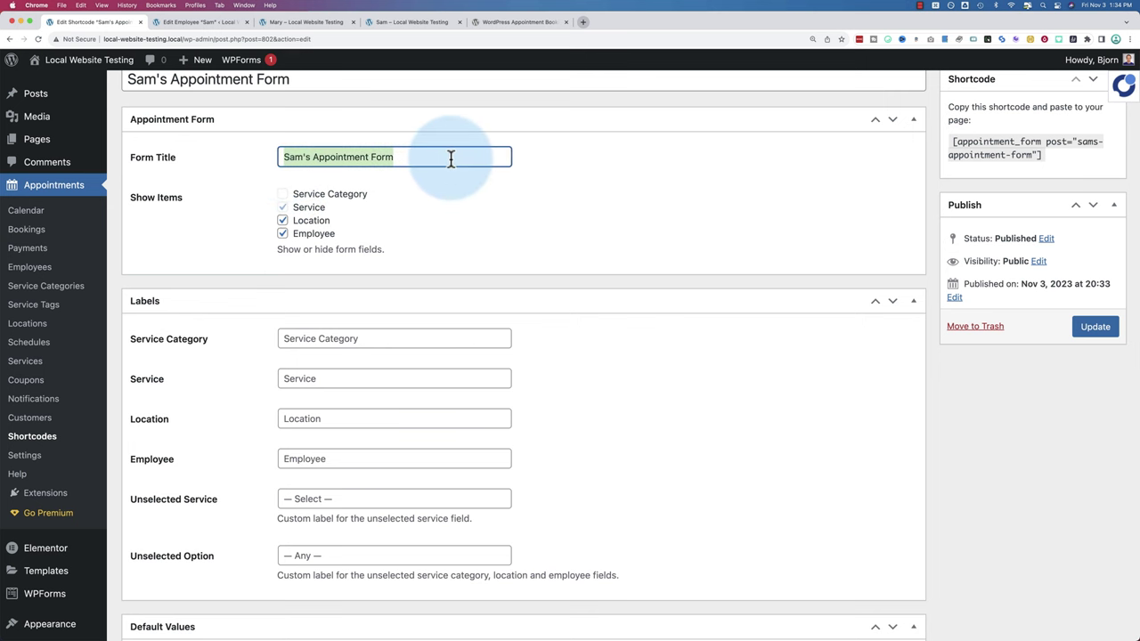
key("BackSpace")
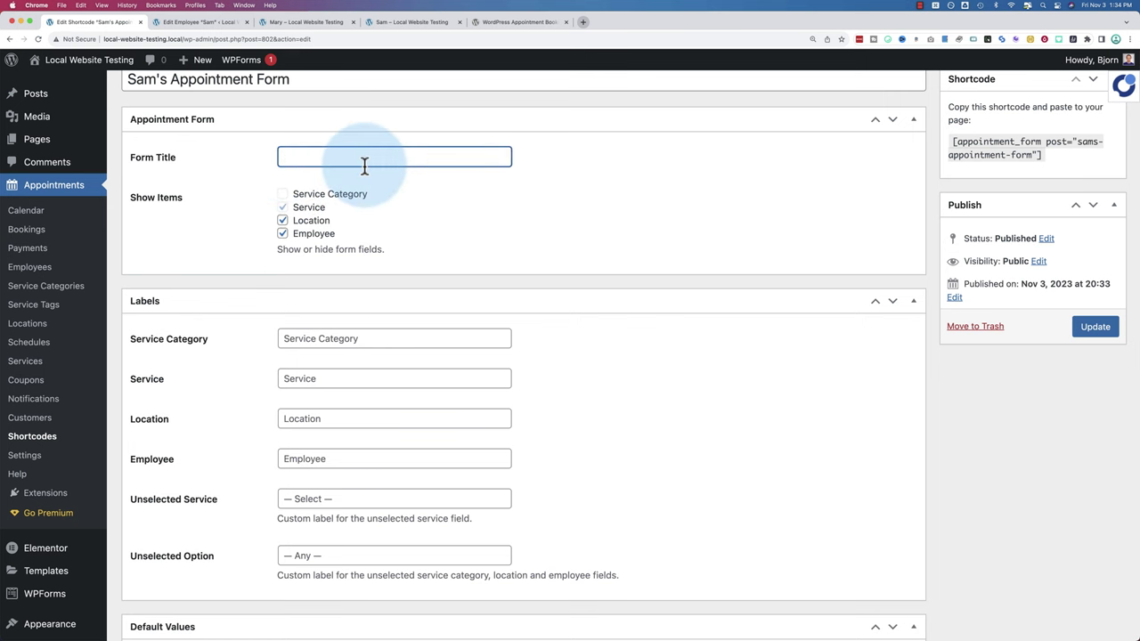
left_click(1102, 328)
left_click(409, 22)
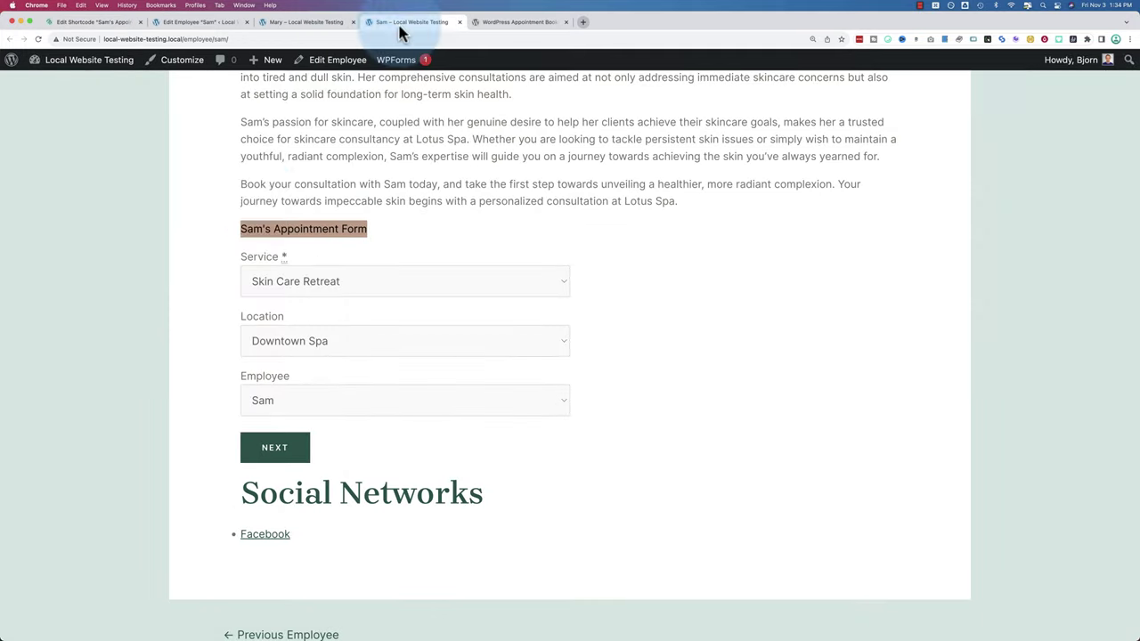
key("super+r")
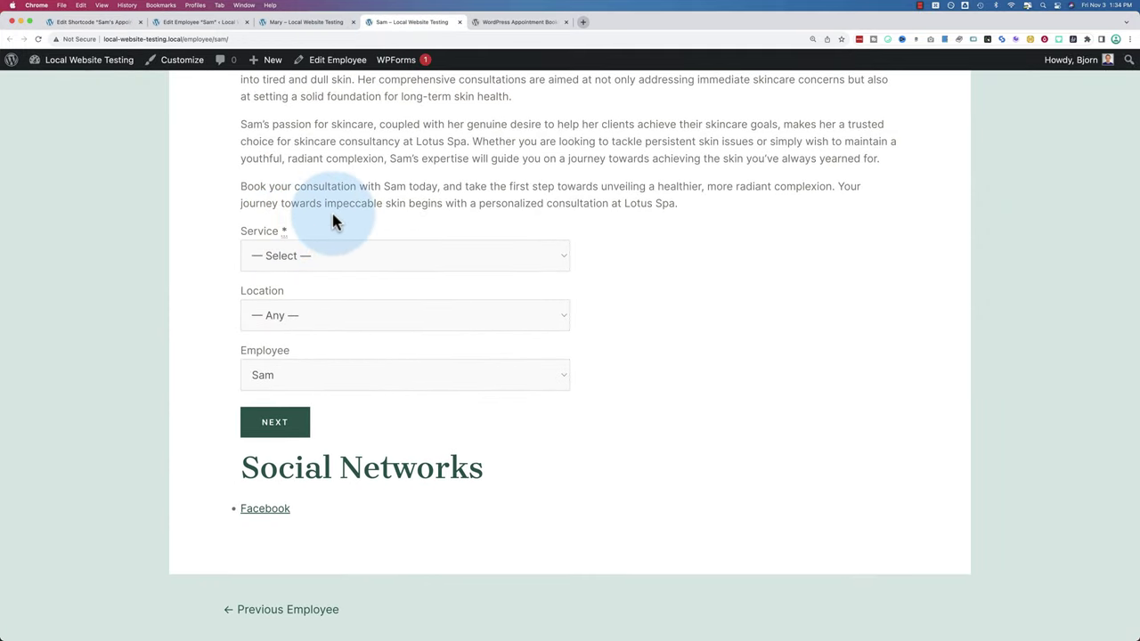
- Add the copied form title to the employee page as an H2 heading directly above the Shortcode block
left_click(195, 24)
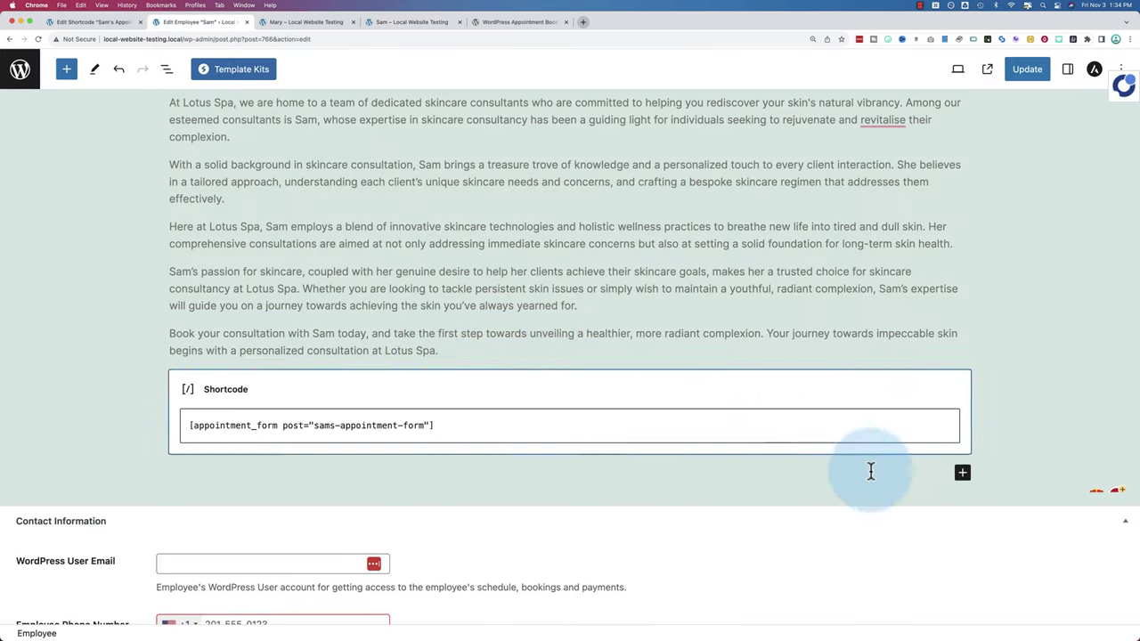
left_click(961, 473)
left_click(783, 571)
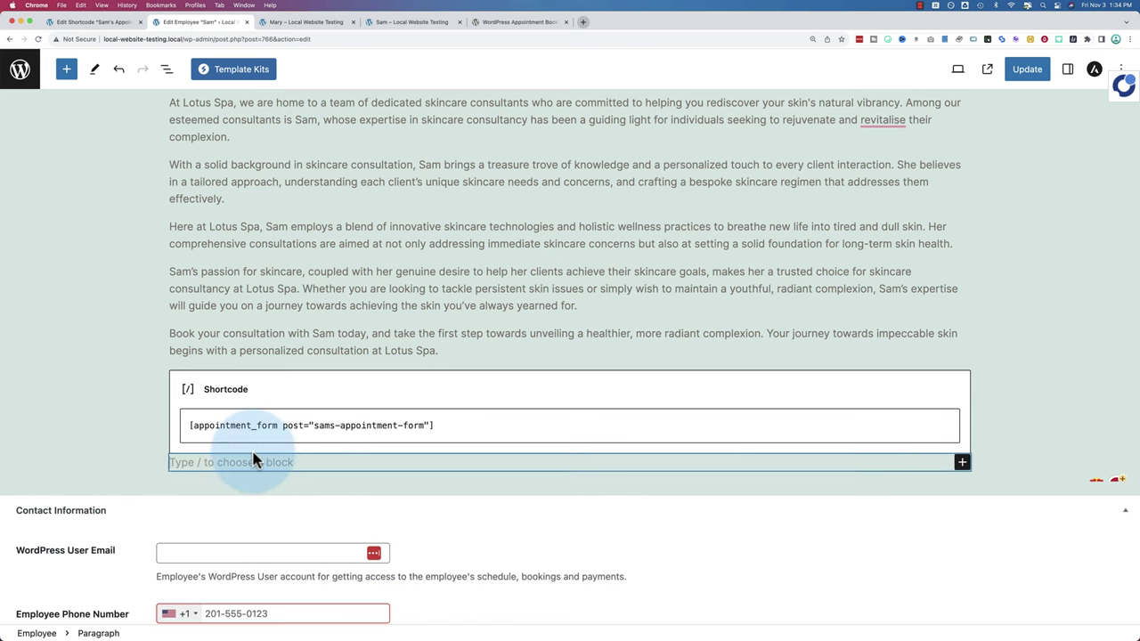
key("super+v")
left_click(186, 430)
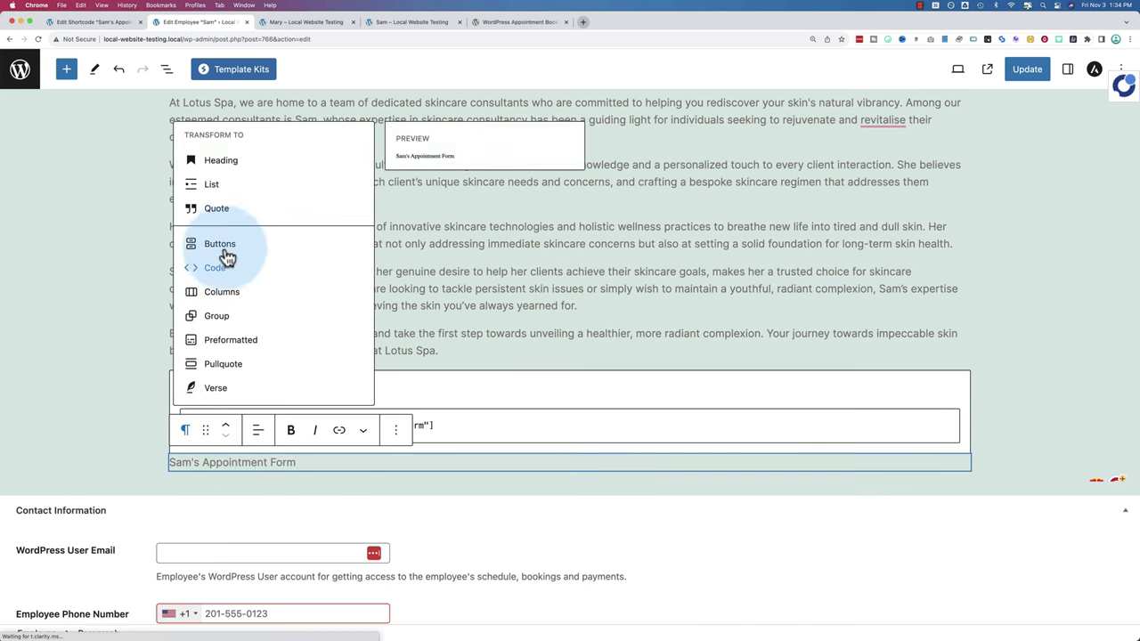
left_click(221, 168)
left_click(225, 425)
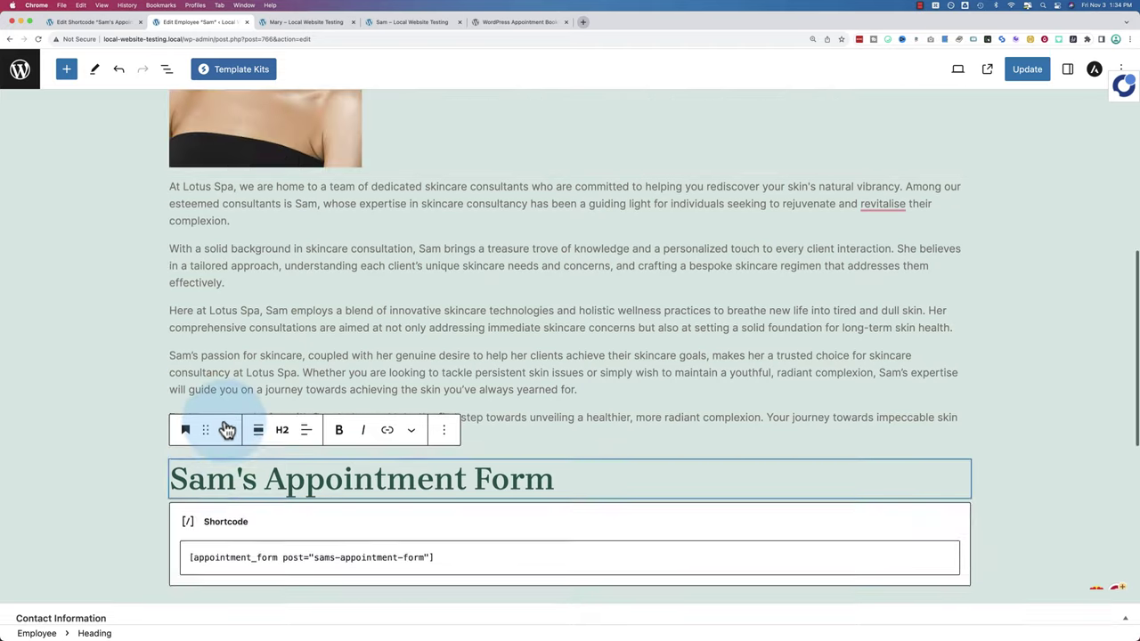
- Update the employee page and reload its live page to check the heading above the booking form
left_click(1026, 69)
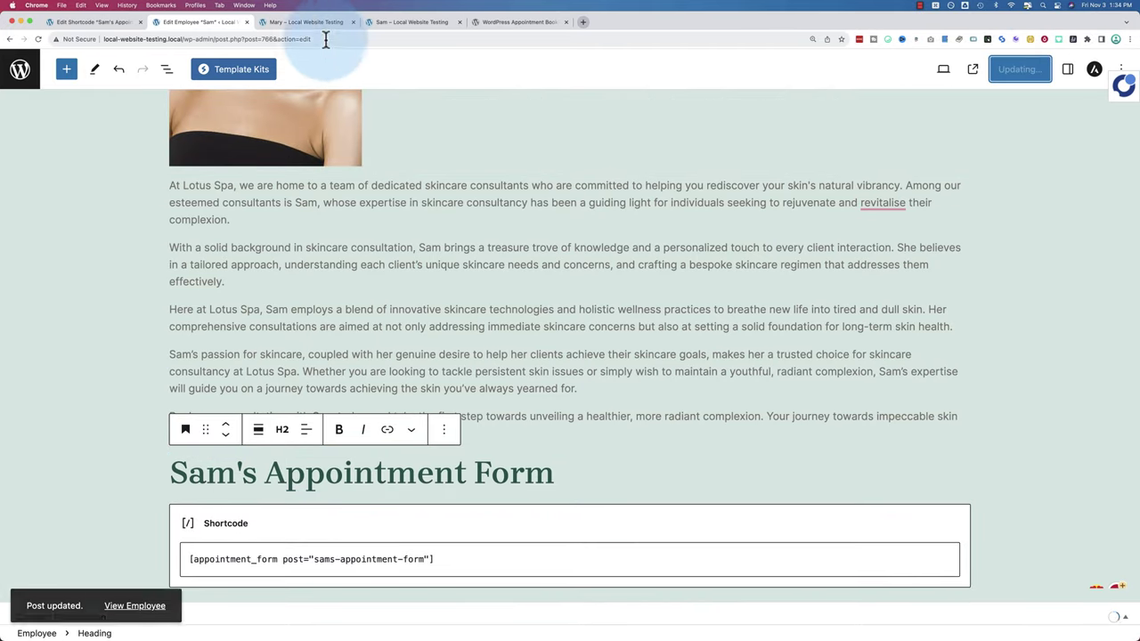
left_click(400, 25)
key("super+r")
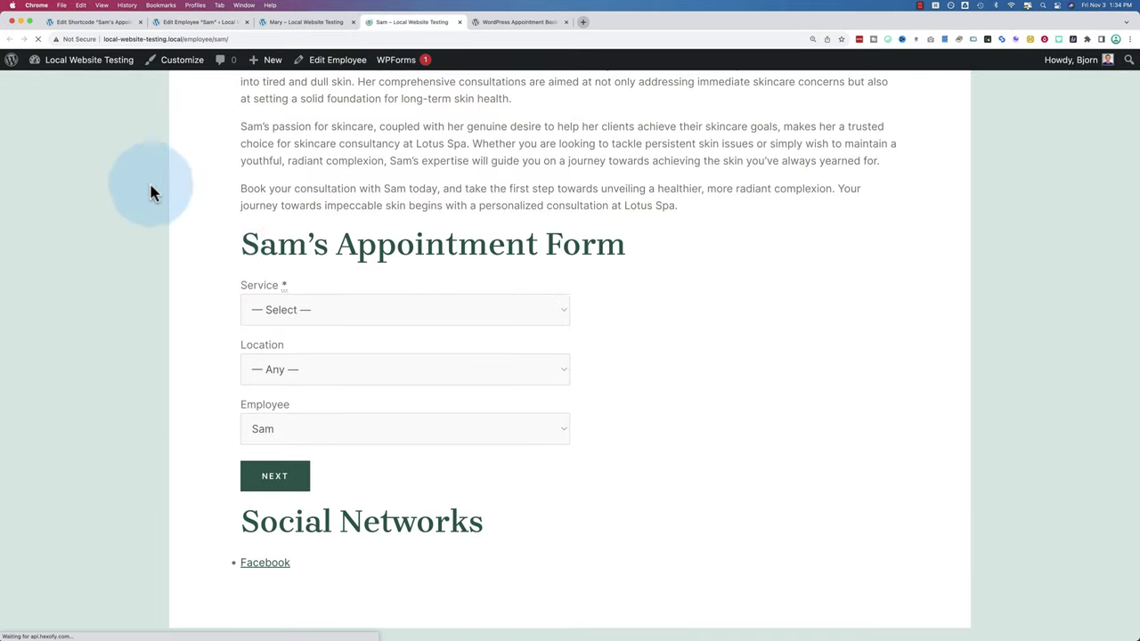
left_click_drag(253, 246, 626, 258)
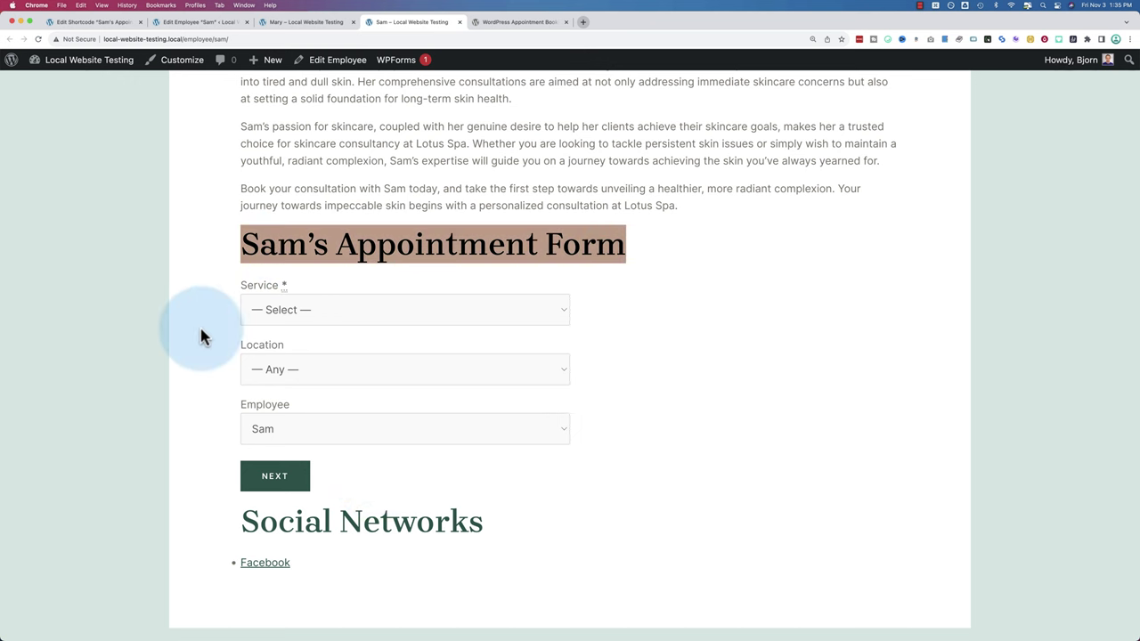
left_click(223, 422)
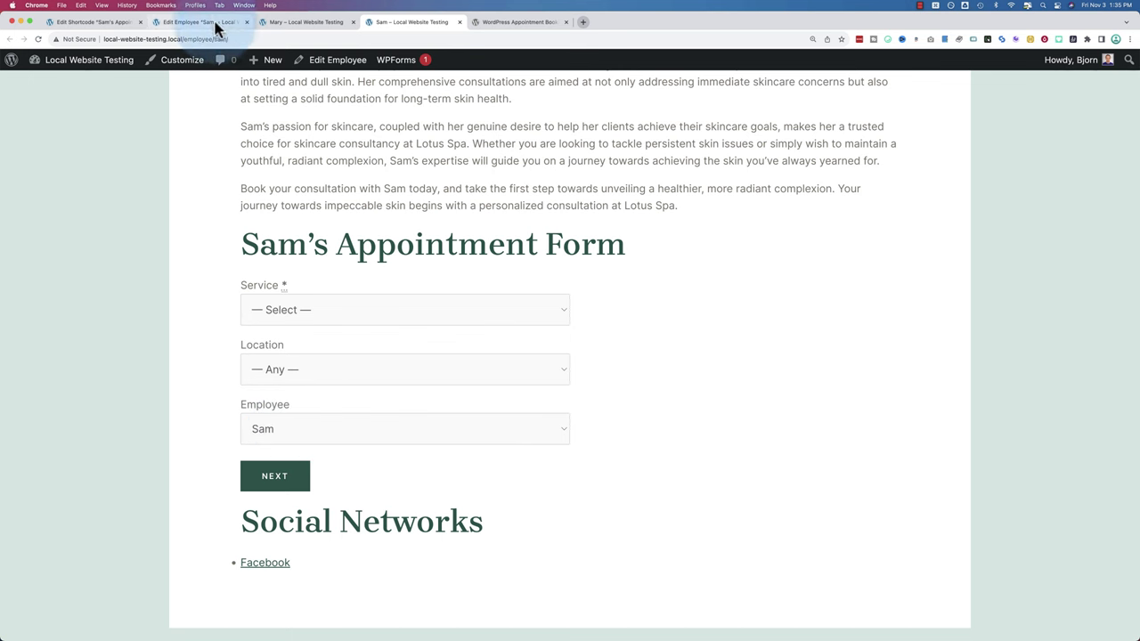
- Review the employee appointment form shortcode's settings, including the default Location and Service options
left_click(103, 23)
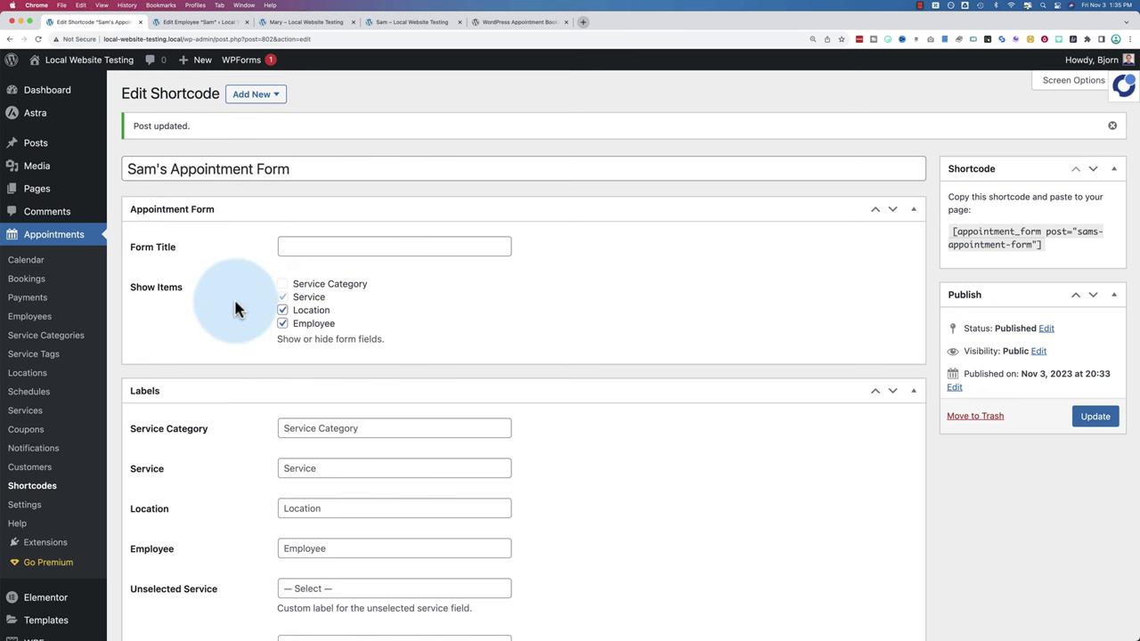
scroll(235, 303, "down", 1)
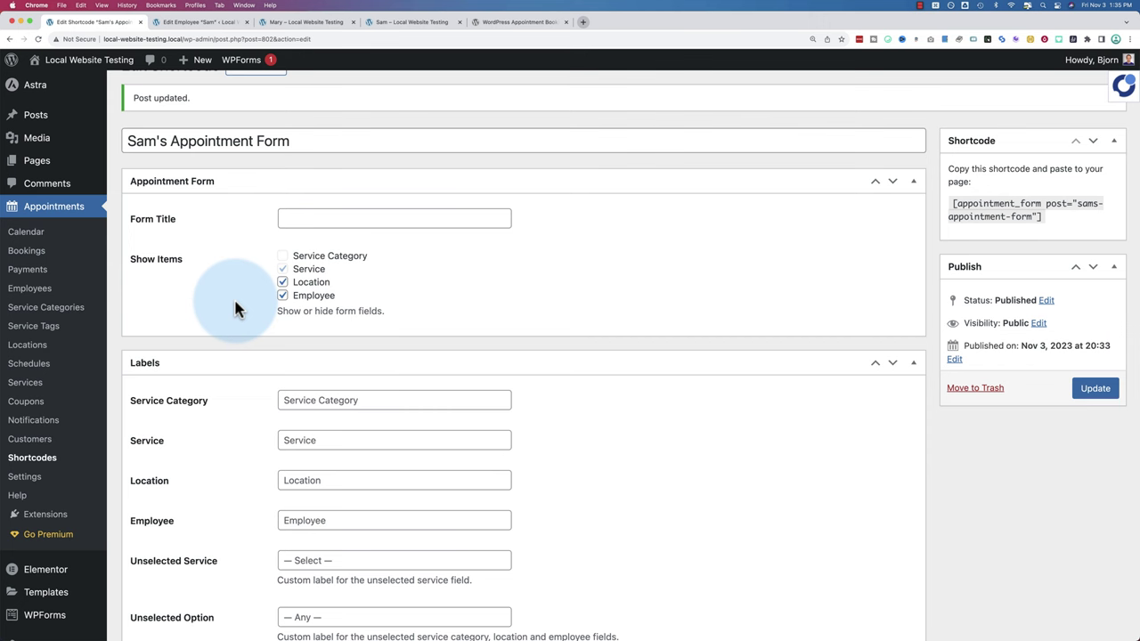
scroll(235, 304, "down", 5)
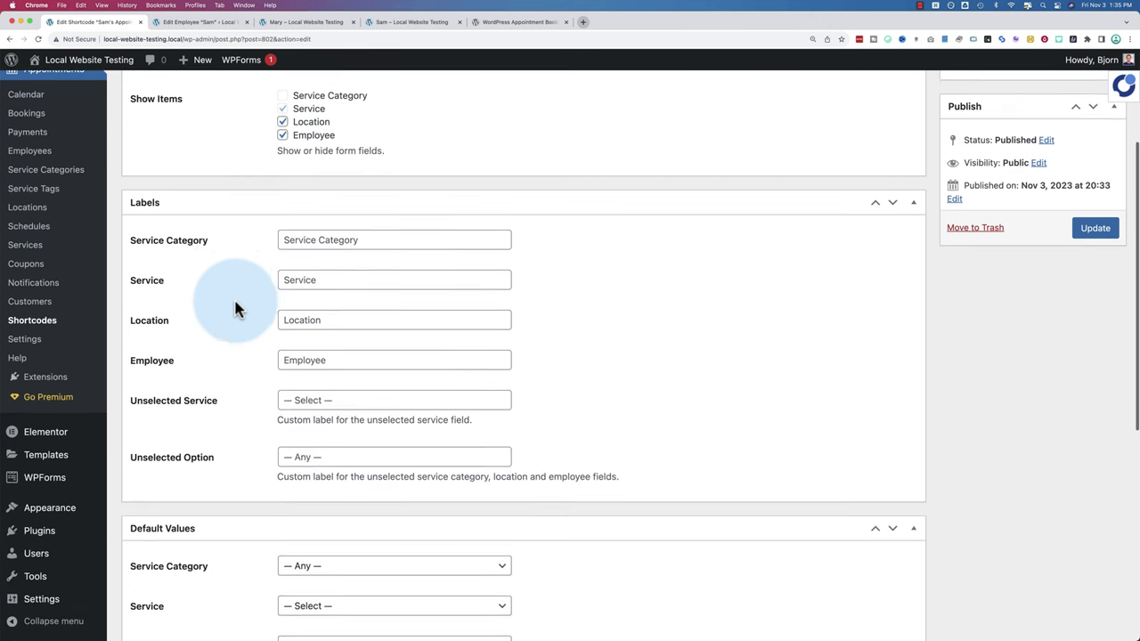
scroll(326, 416, "down", 5)
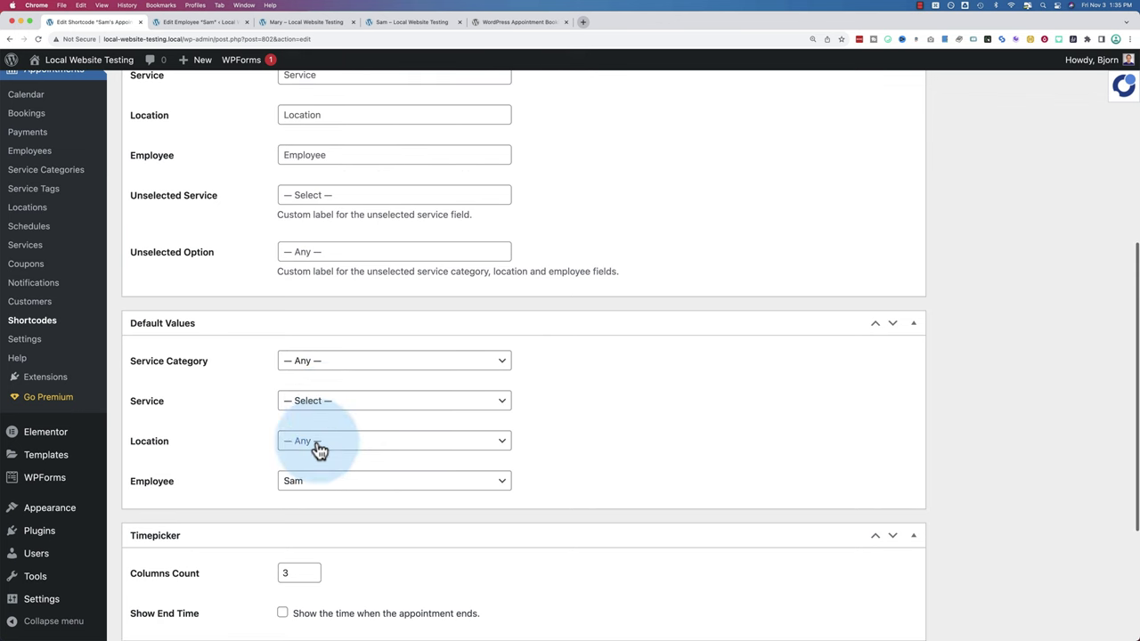
left_click(316, 445)
left_click(231, 421)
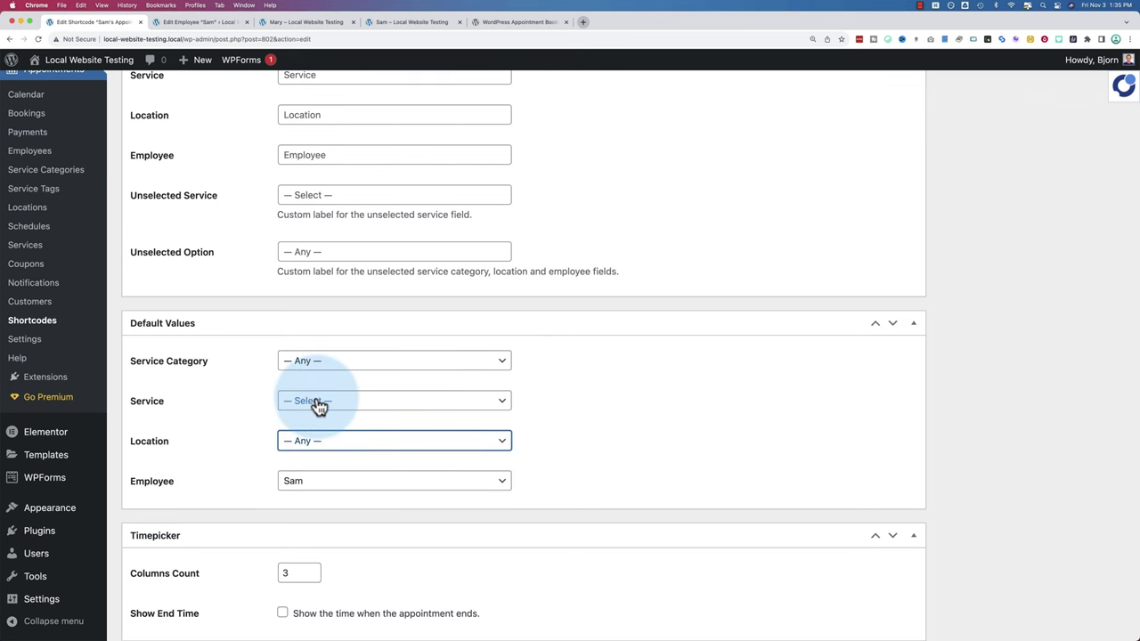
left_click(318, 406)
left_click(232, 356)
scroll(194, 318, "up", 5)
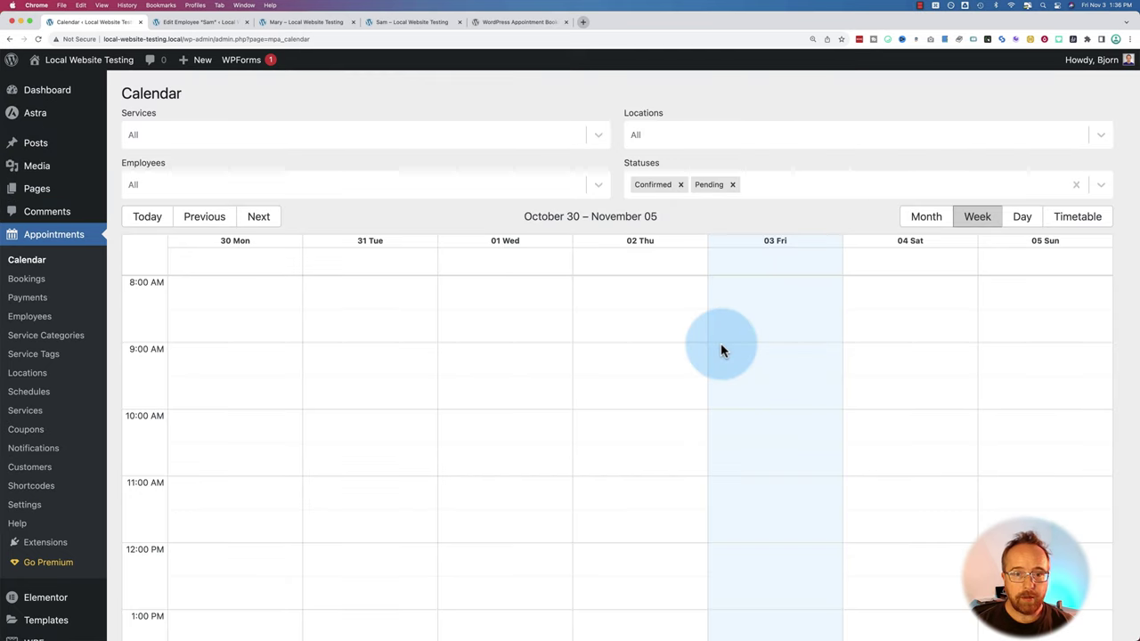
- Look over the appointments calendar, the bookings list and the payments list
scroll(720, 347, "down", 1)
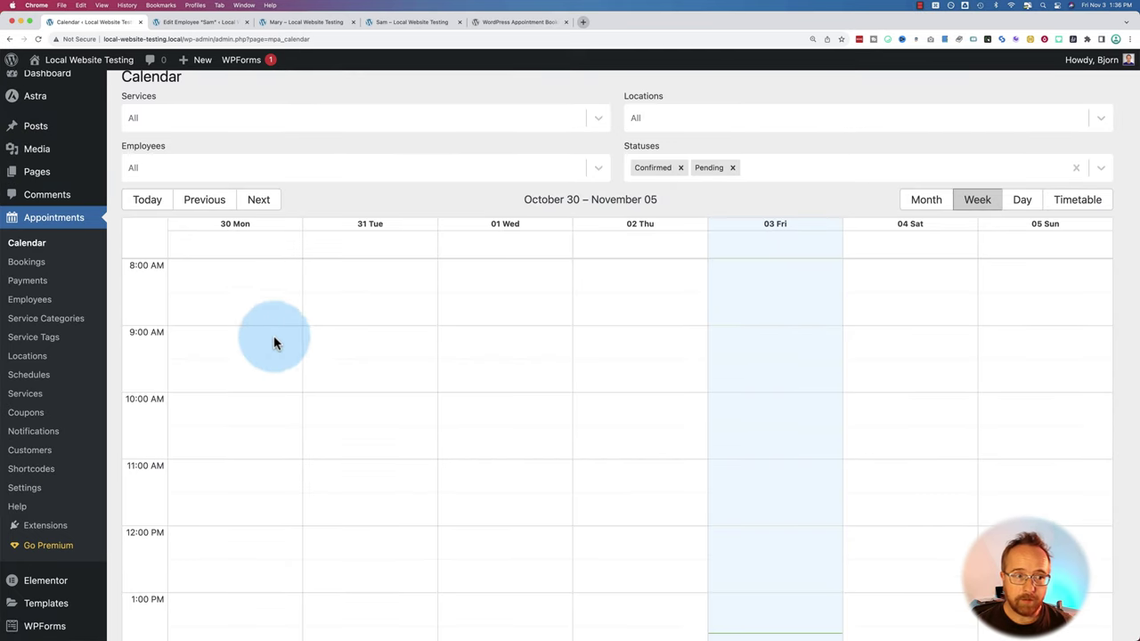
left_click(25, 262)
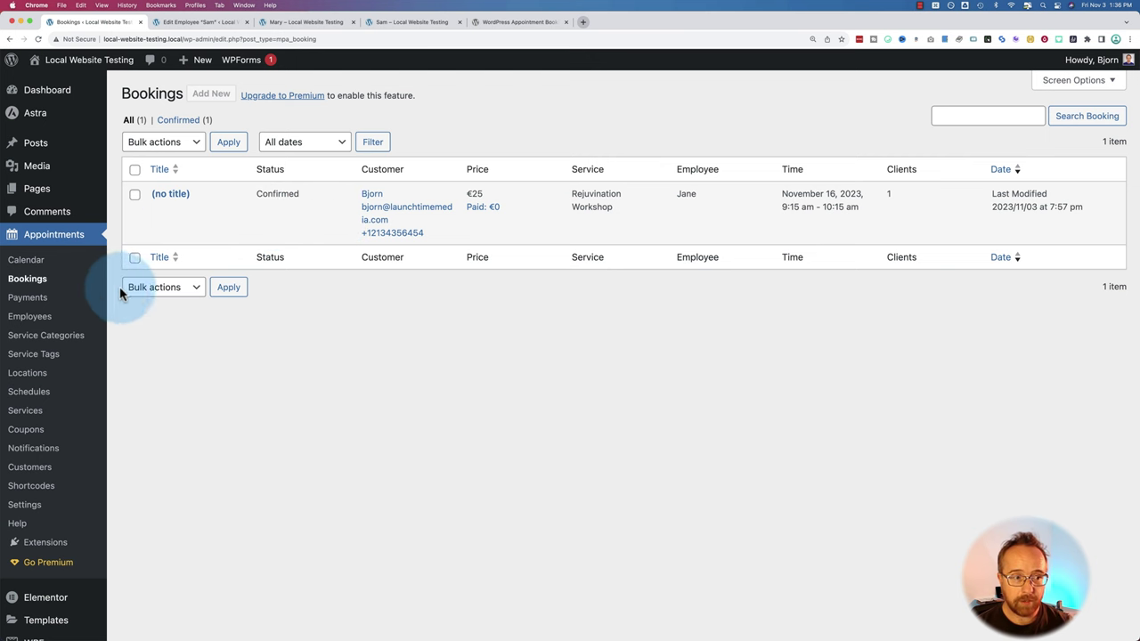
left_click(32, 297)
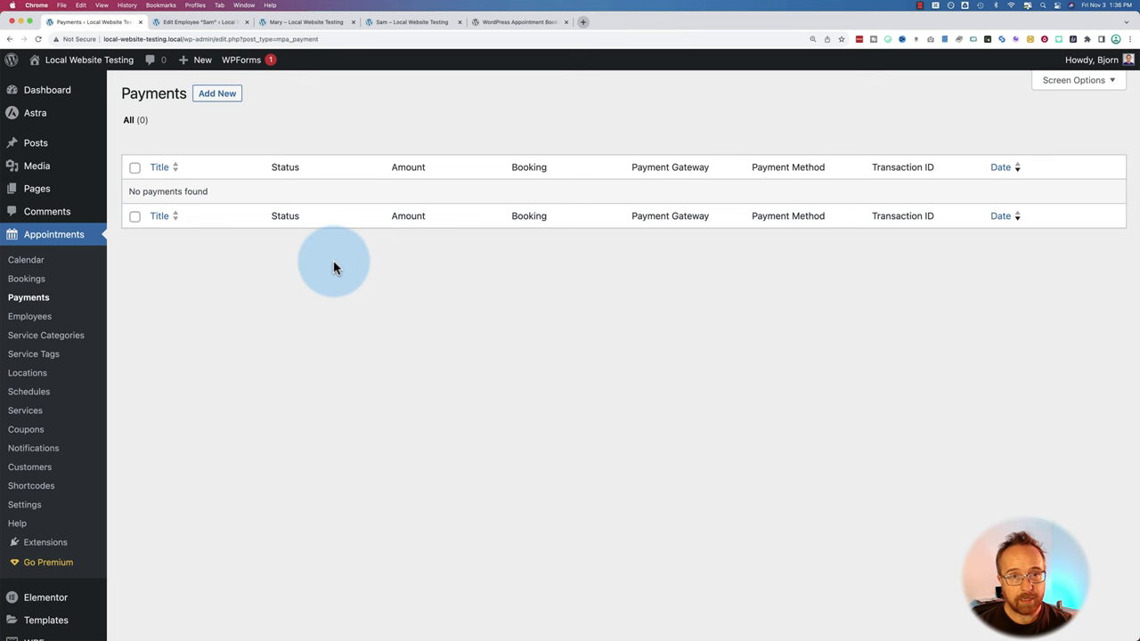
- Add a manual payment of 25 in Euro (€) to the Rejuvination Workshop booking
left_click(36, 281)
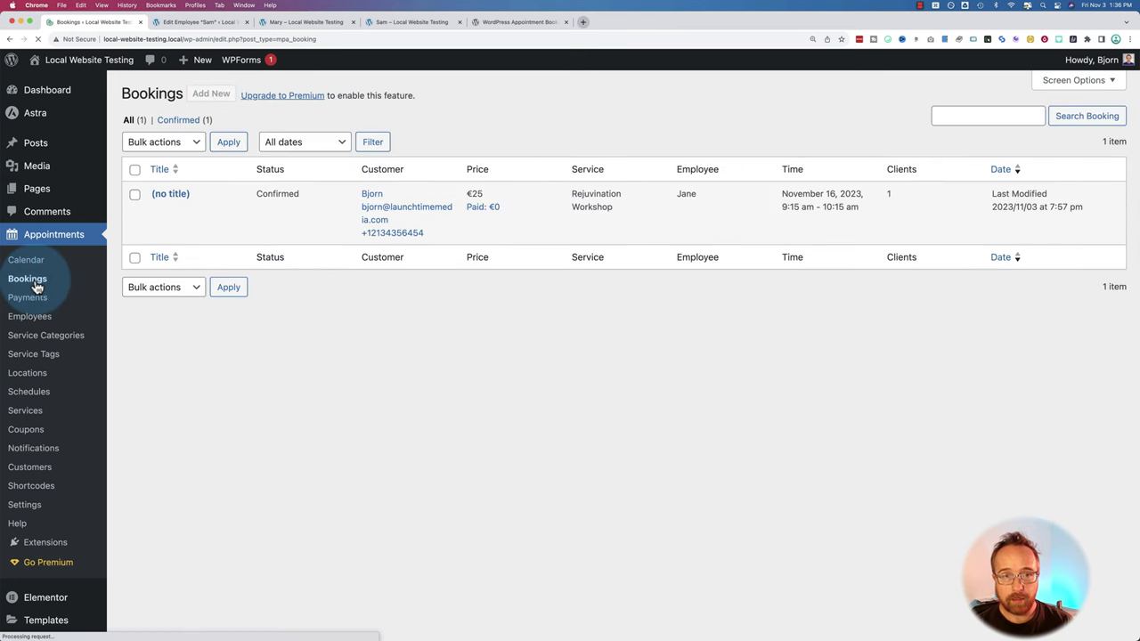
left_click(160, 211)
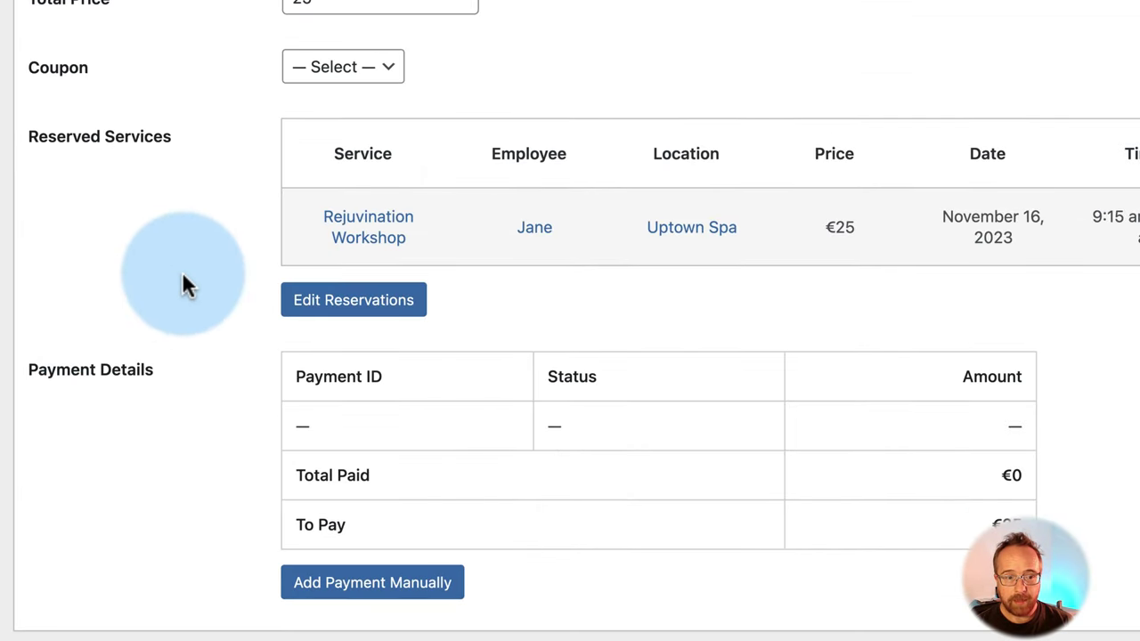
left_click(389, 595)
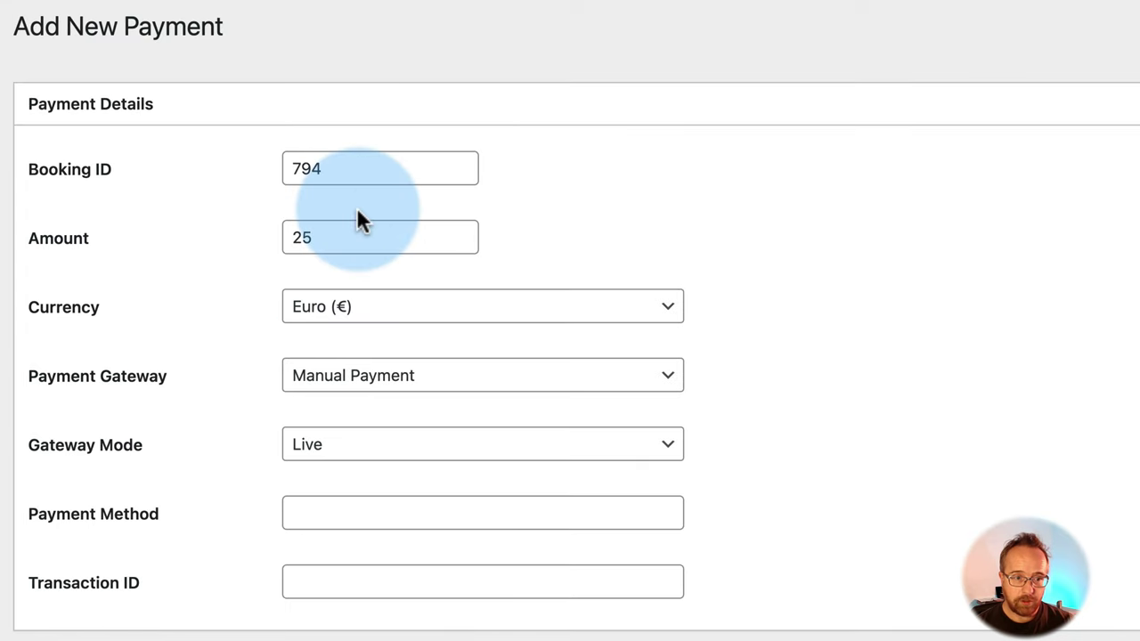
left_click(362, 311)
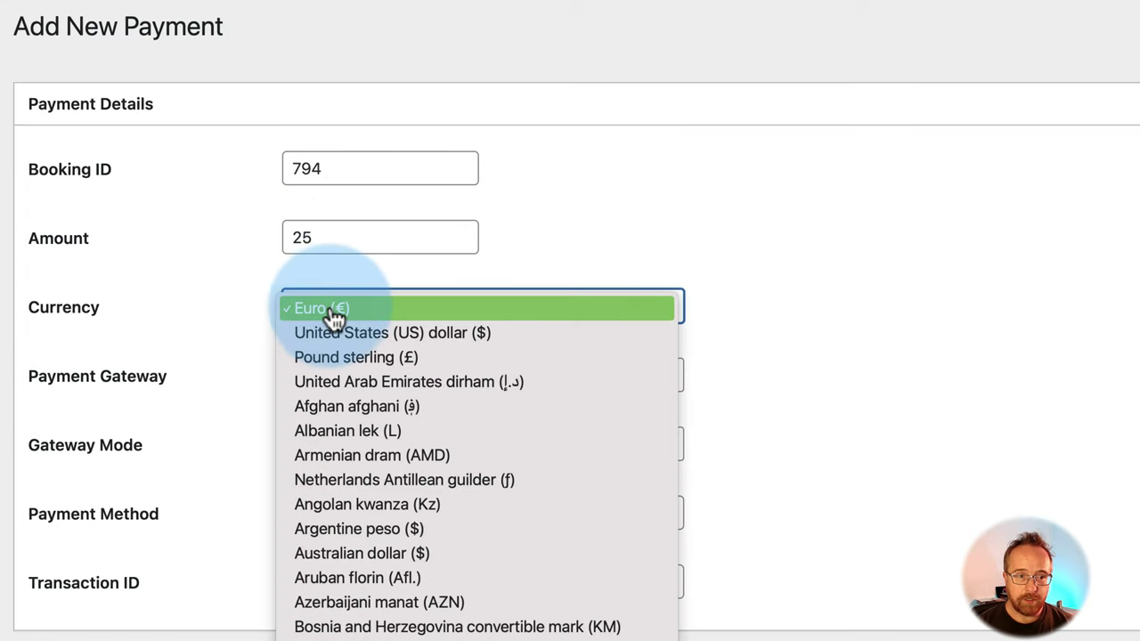
left_click(338, 316)
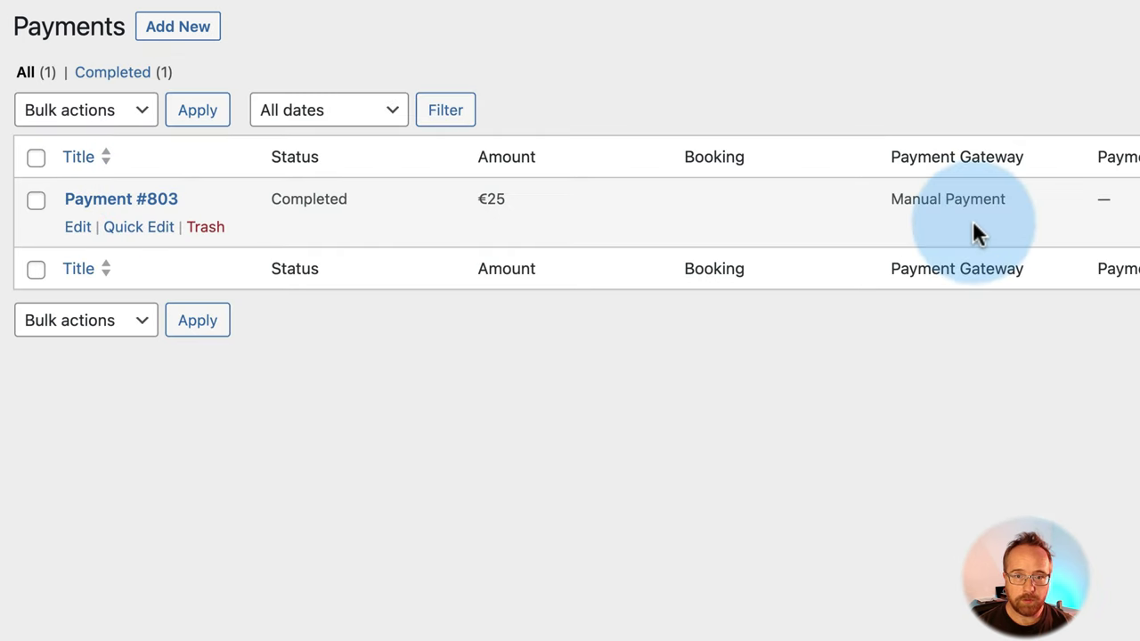
- Inspect the manual payment's details and return to the bookings list
left_click(107, 191)
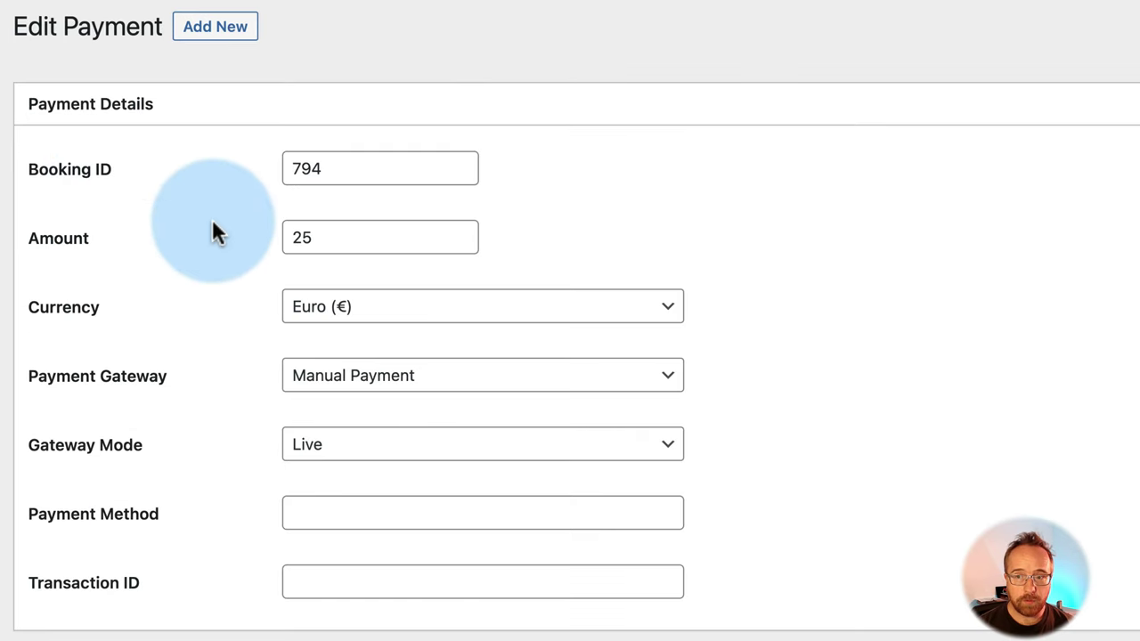
key("super+bracketleft")
key("super+bracketleft")
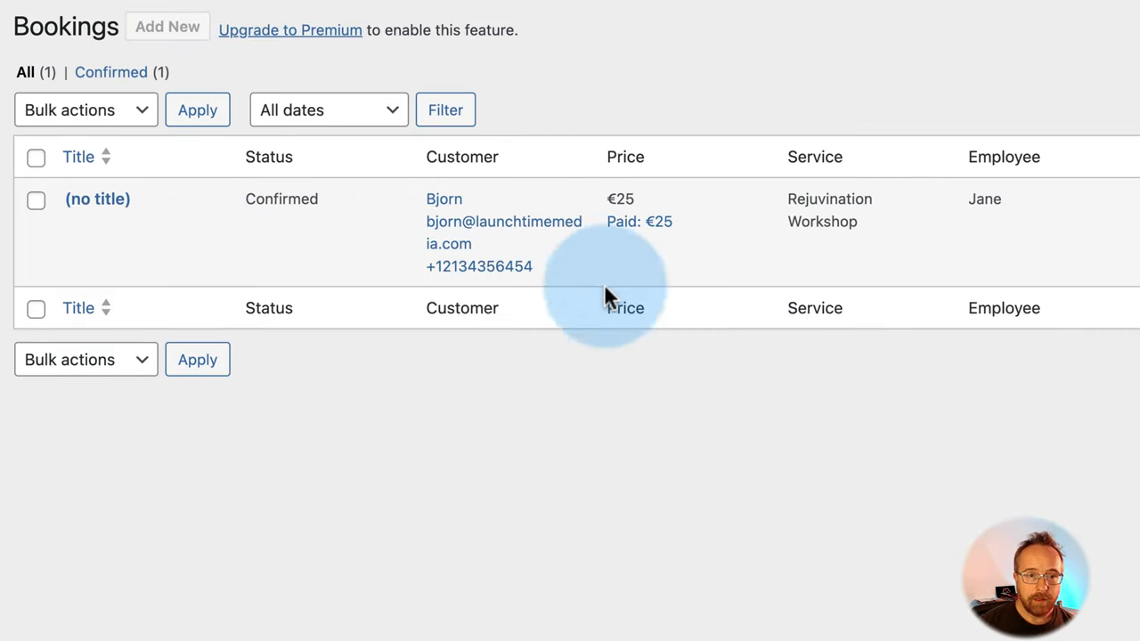
- Compare the booking's price with its paid amount and read the premium upgrade notice for adding bookings
left_click_drag(600, 200, 670, 208)
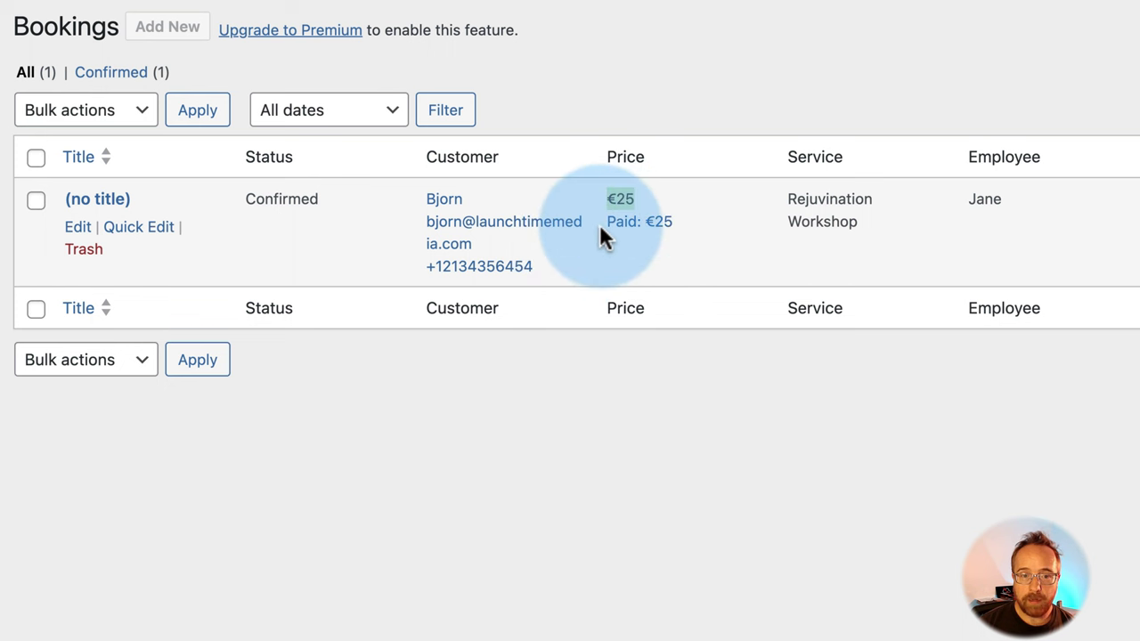
left_click_drag(601, 222, 679, 228)
left_click(683, 251)
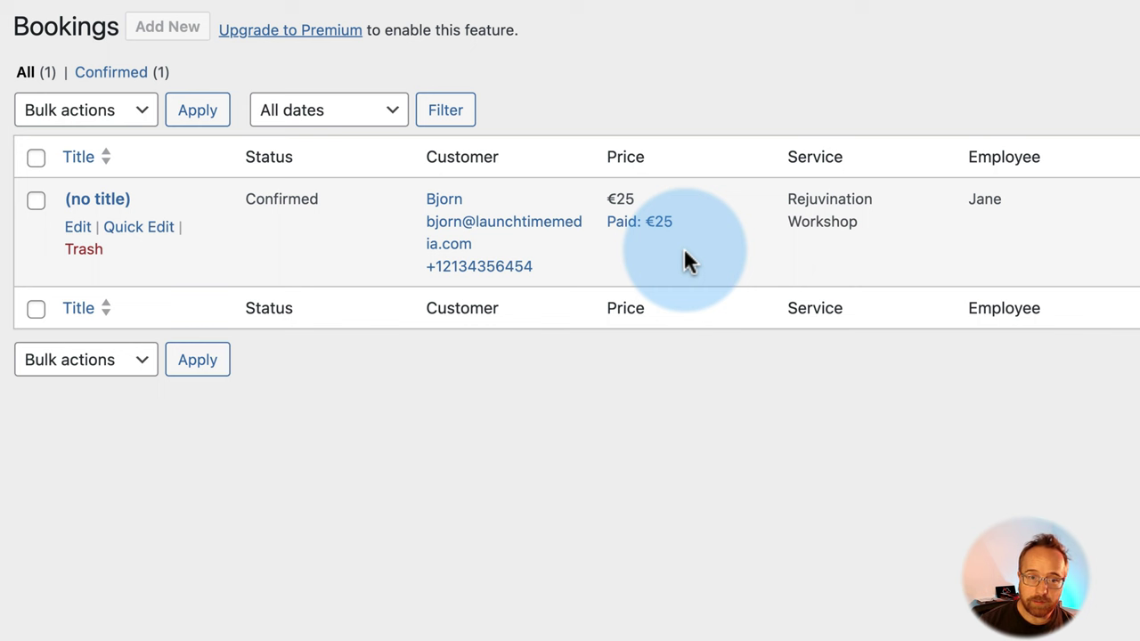
left_click_drag(690, 218, 600, 226)
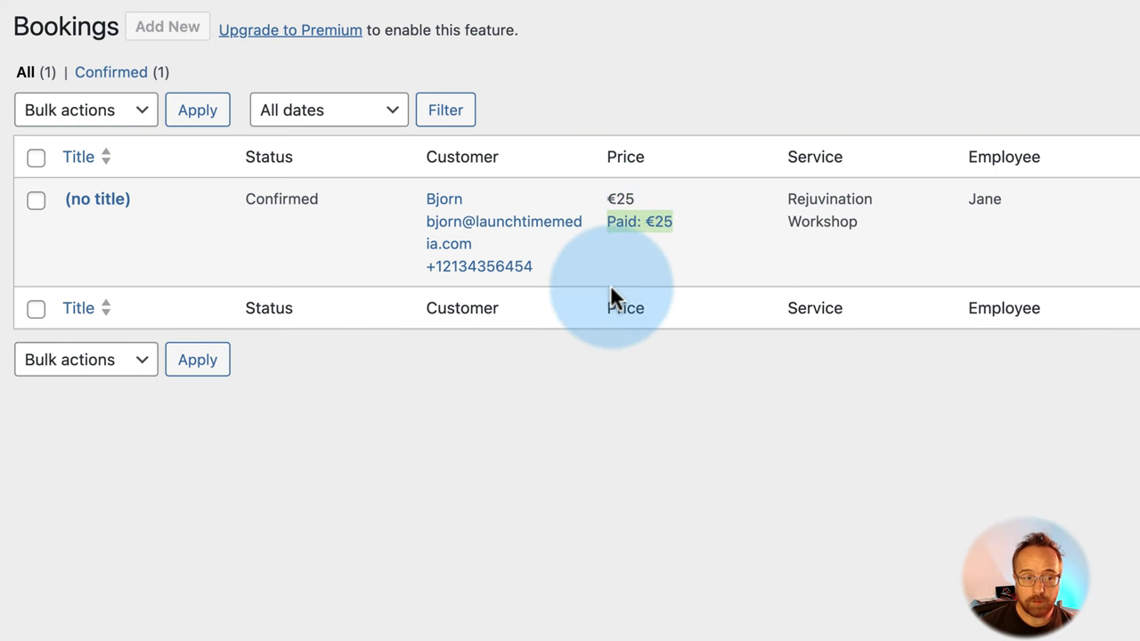
left_click(286, 510)
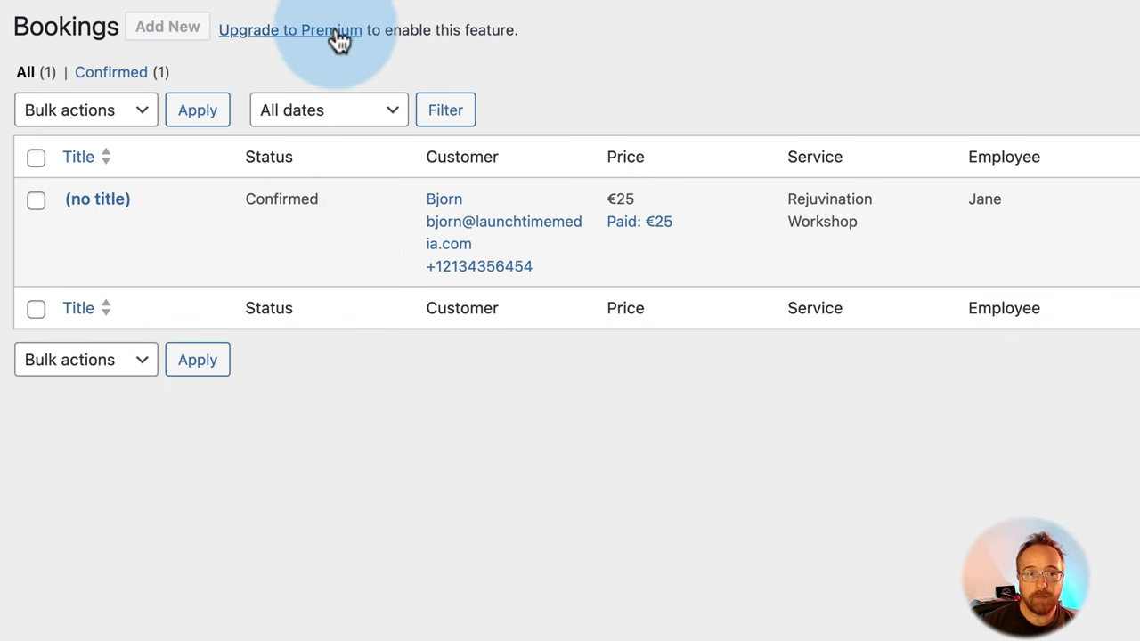
left_click_drag(364, 33, 219, 30)
left_click(393, 38)
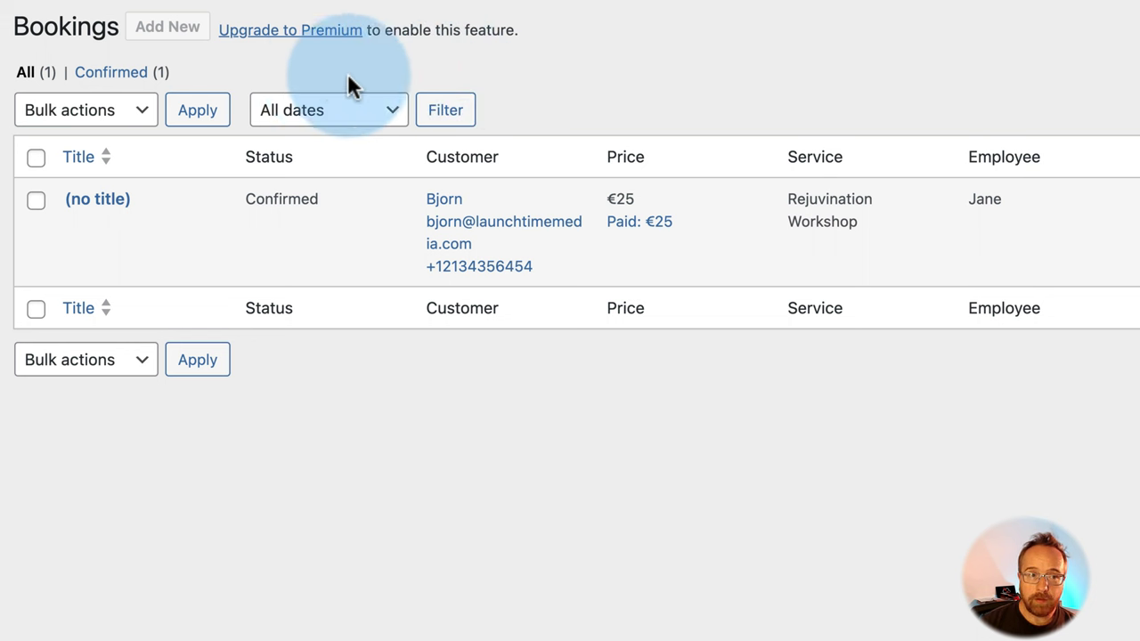
- Start a new coupon with the coupon code 10OFF
mouse_move(140, 272)
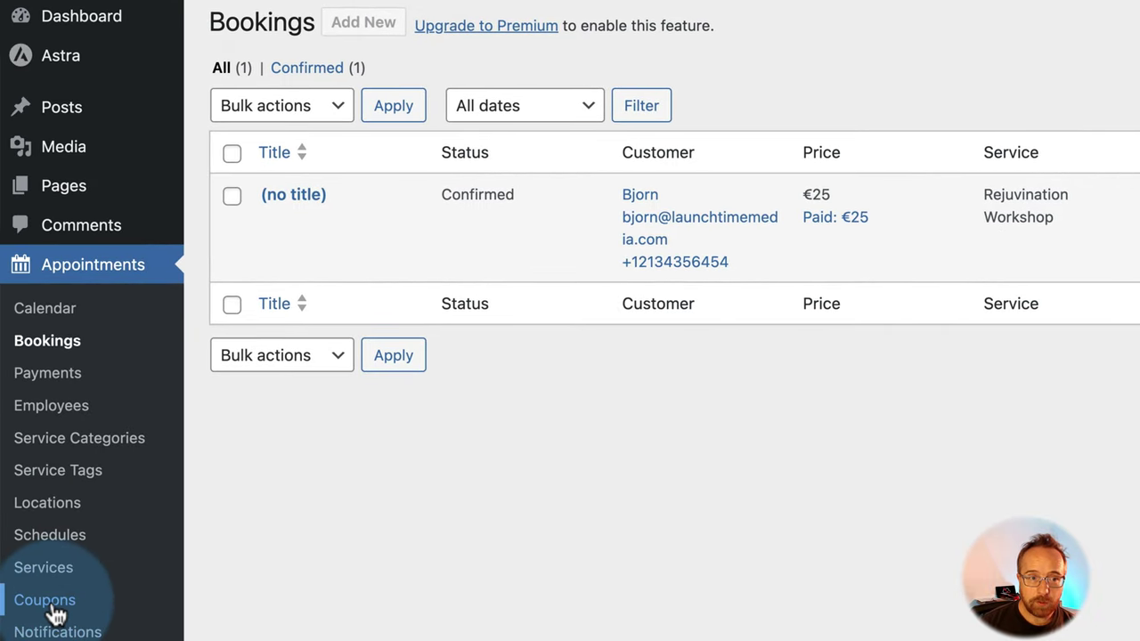
left_click(54, 609)
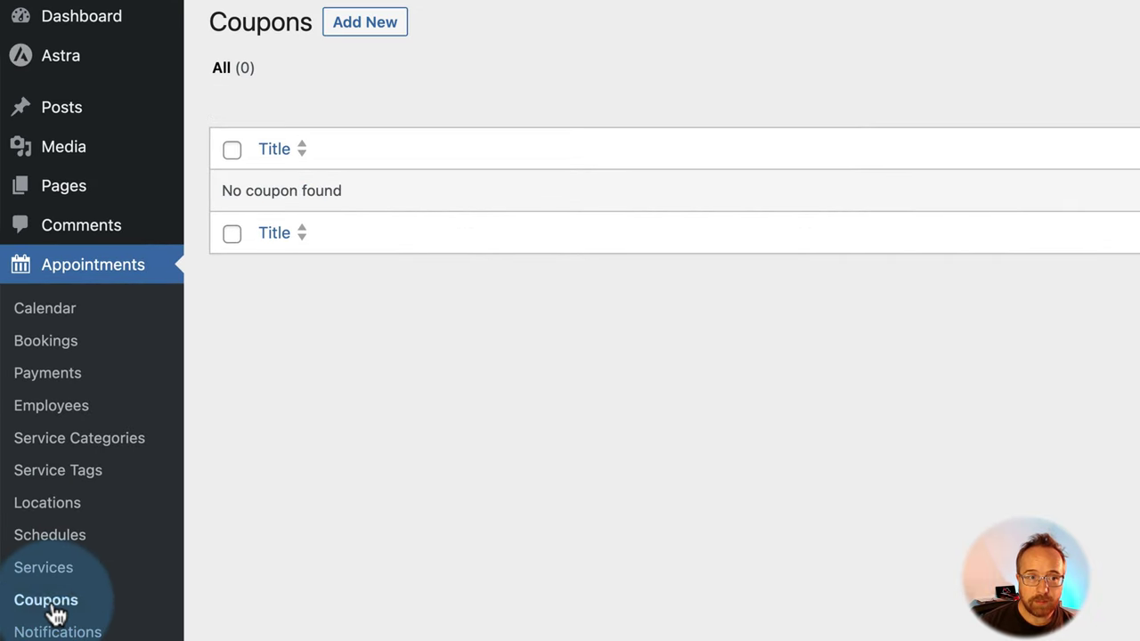
left_click(363, 27)
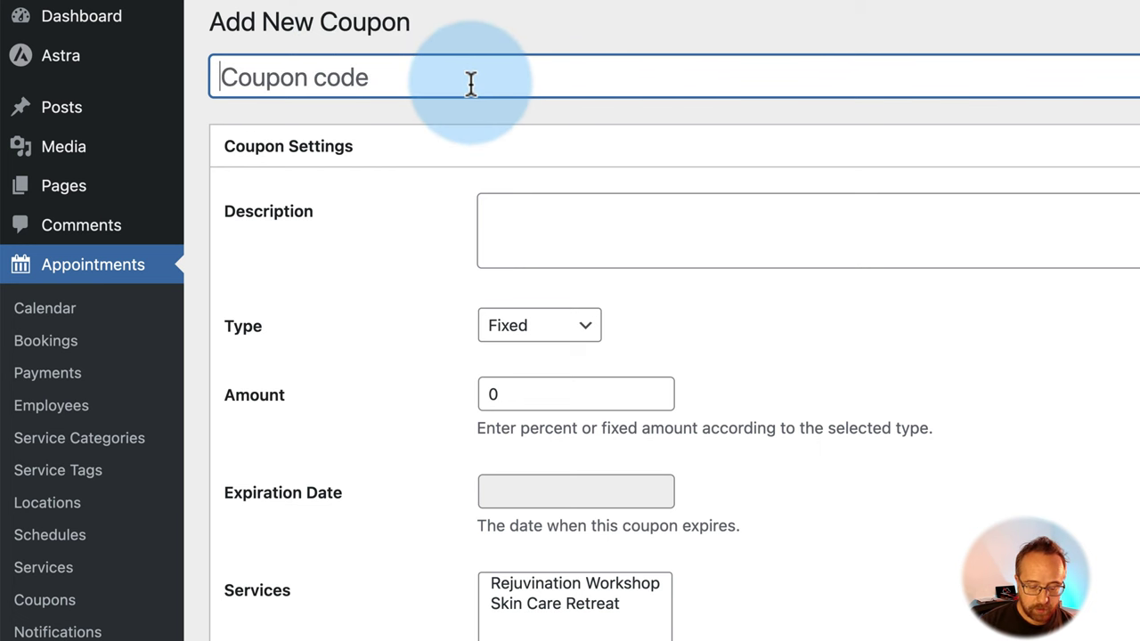
type("10OFF")
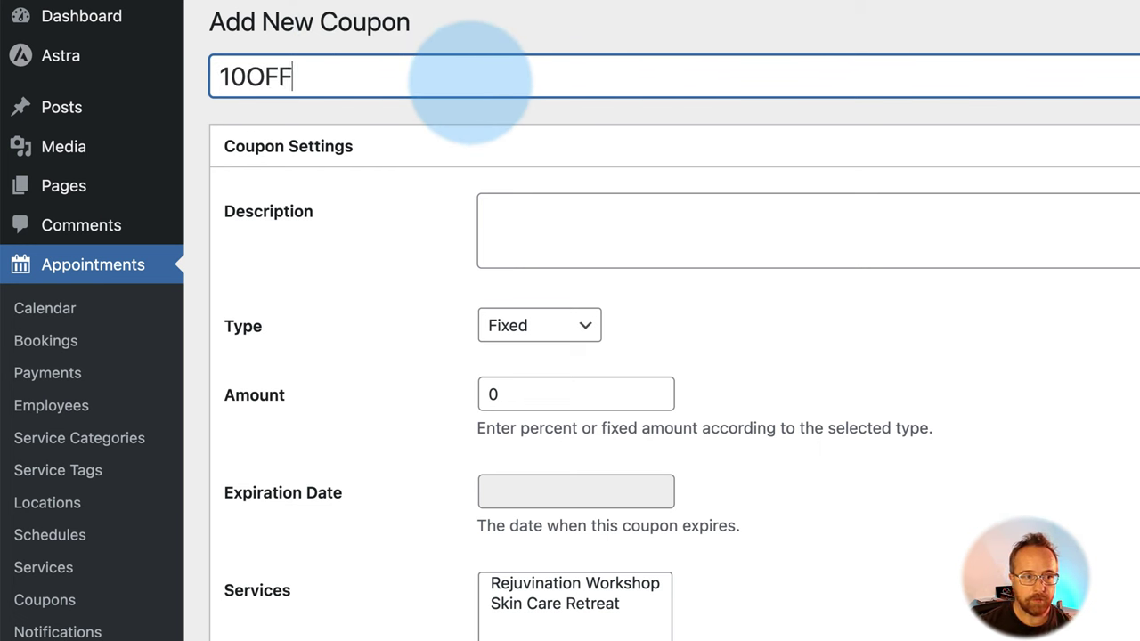
double_click(324, 77)
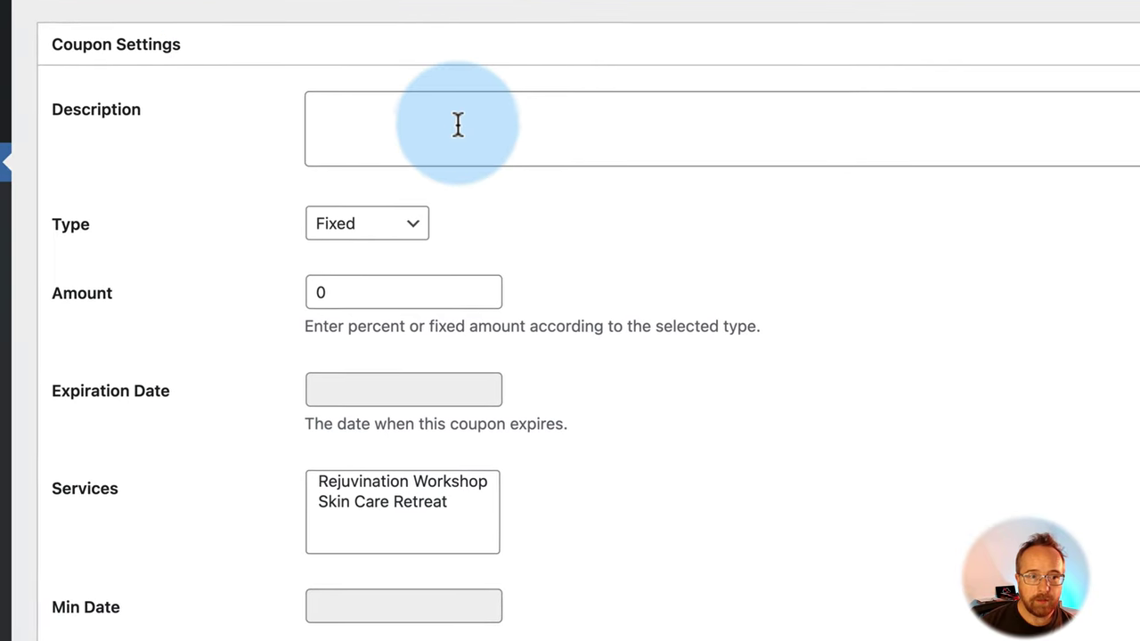
- Set the coupon's type to Percentage and its amount to 10
left_click(365, 233)
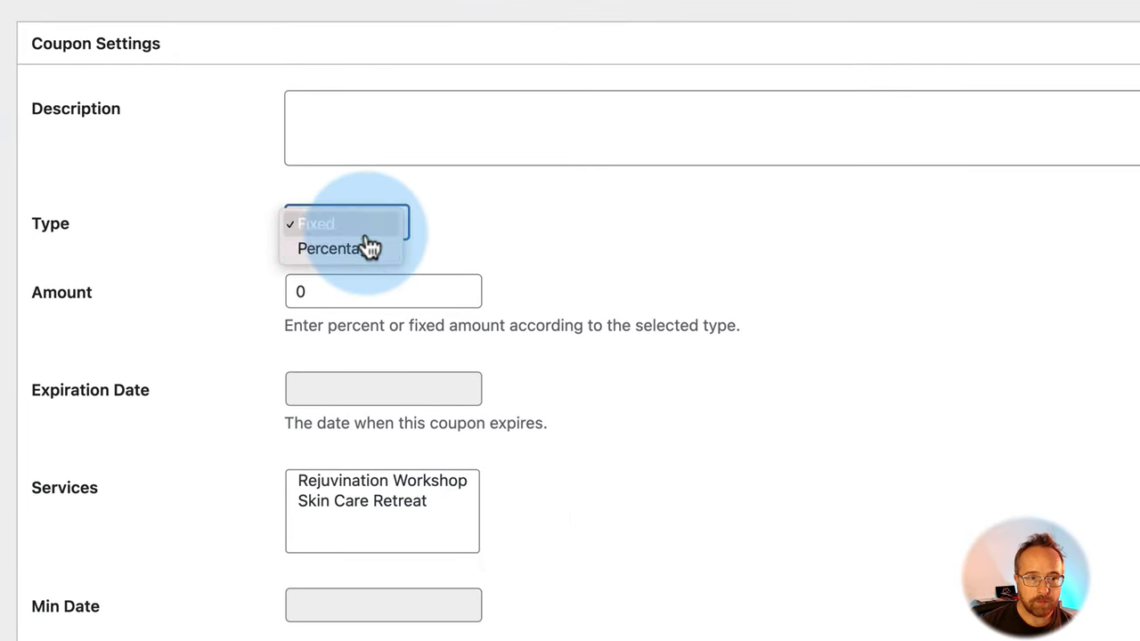
left_click(365, 251)
double_click(343, 282)
type("10")
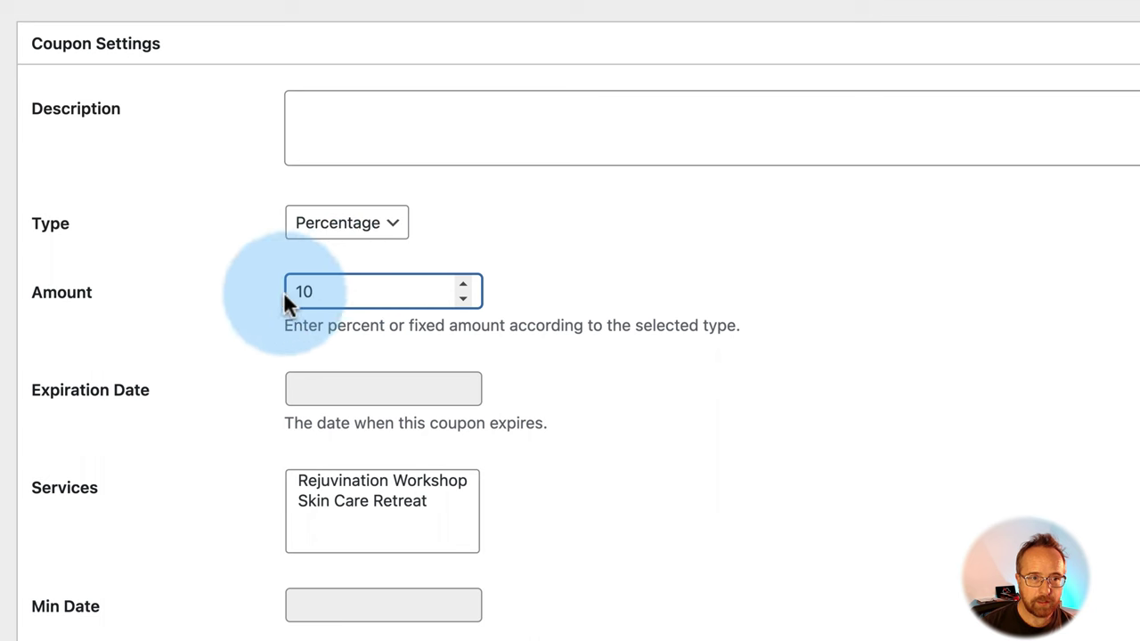
left_click(309, 139)
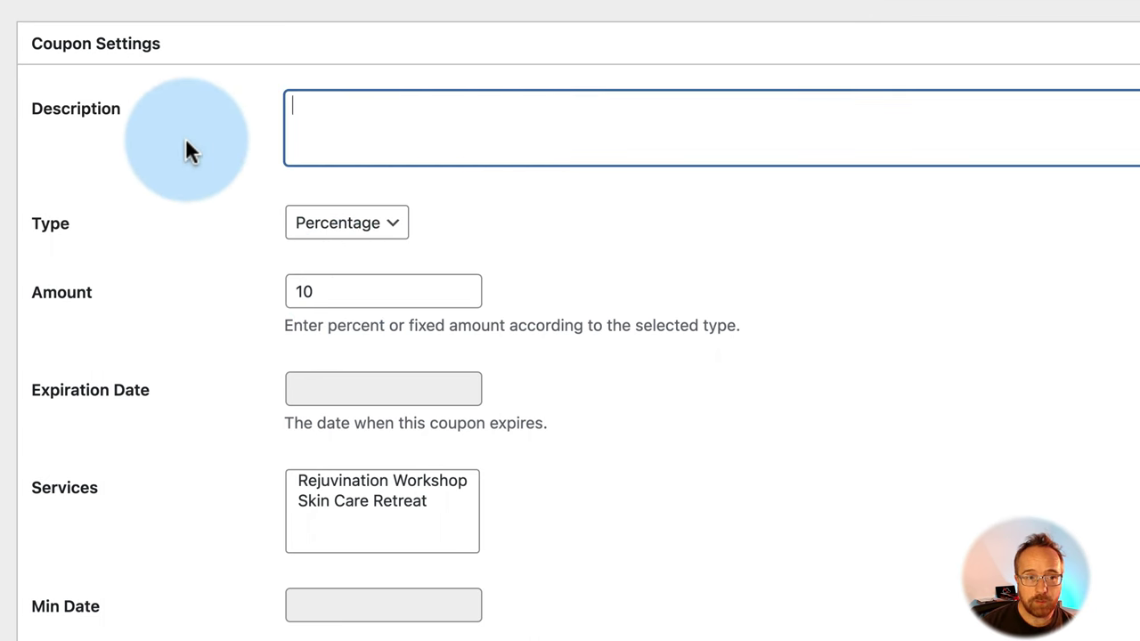
- Review the coupon's code, expiration date, services, and minimum and maximum date options
scroll(191, 151, "up", 1)
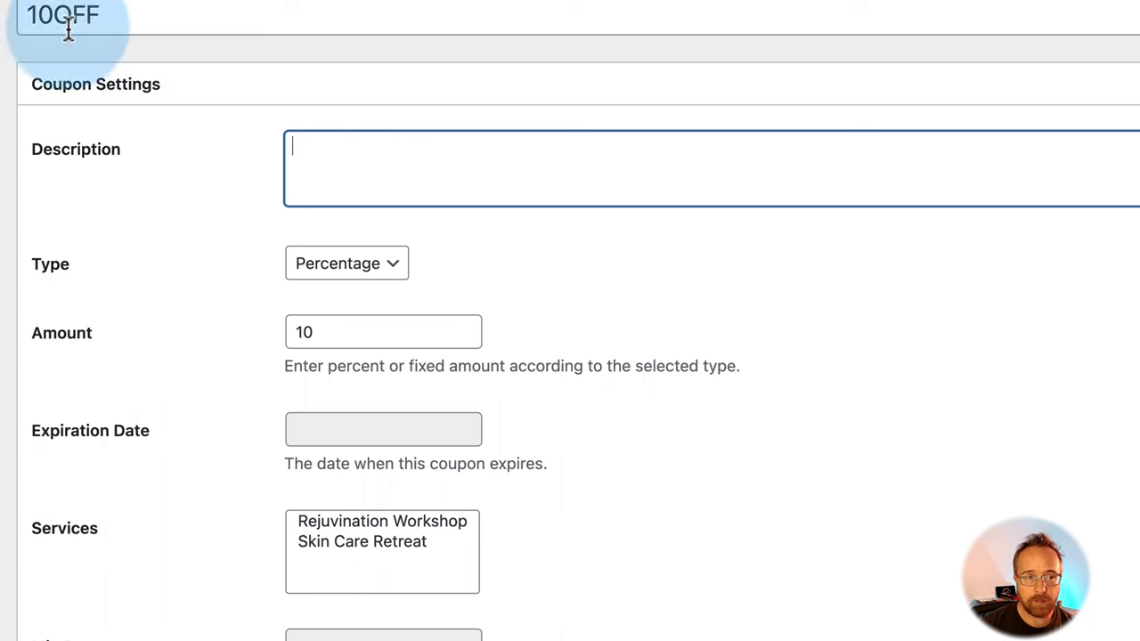
scroll(185, 271, "down", 2)
left_click(339, 257)
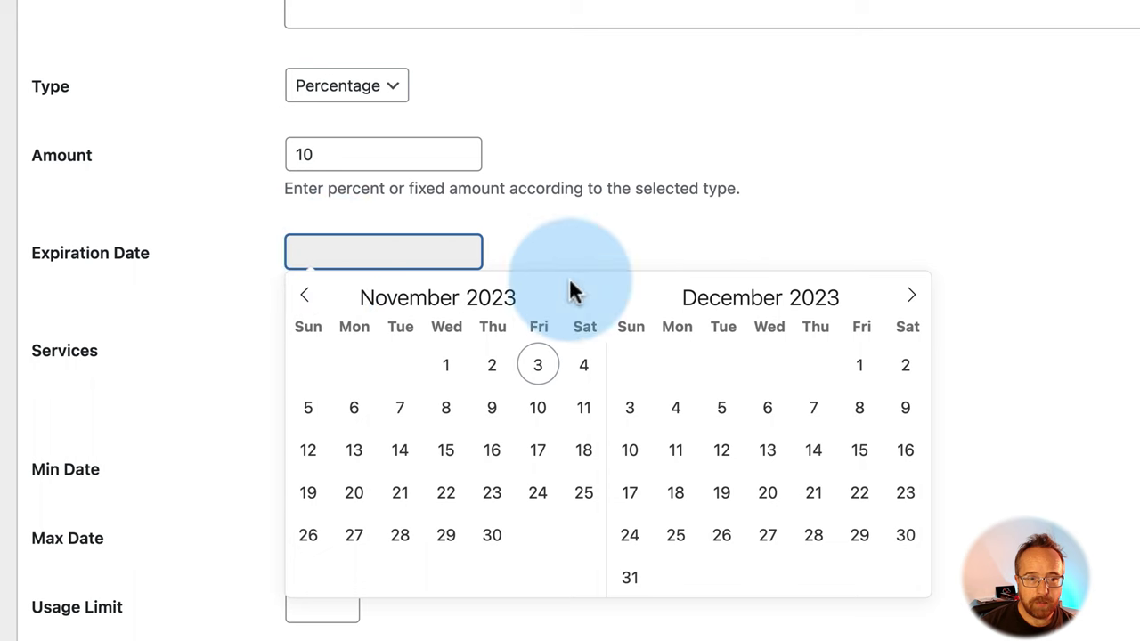
left_click(239, 307)
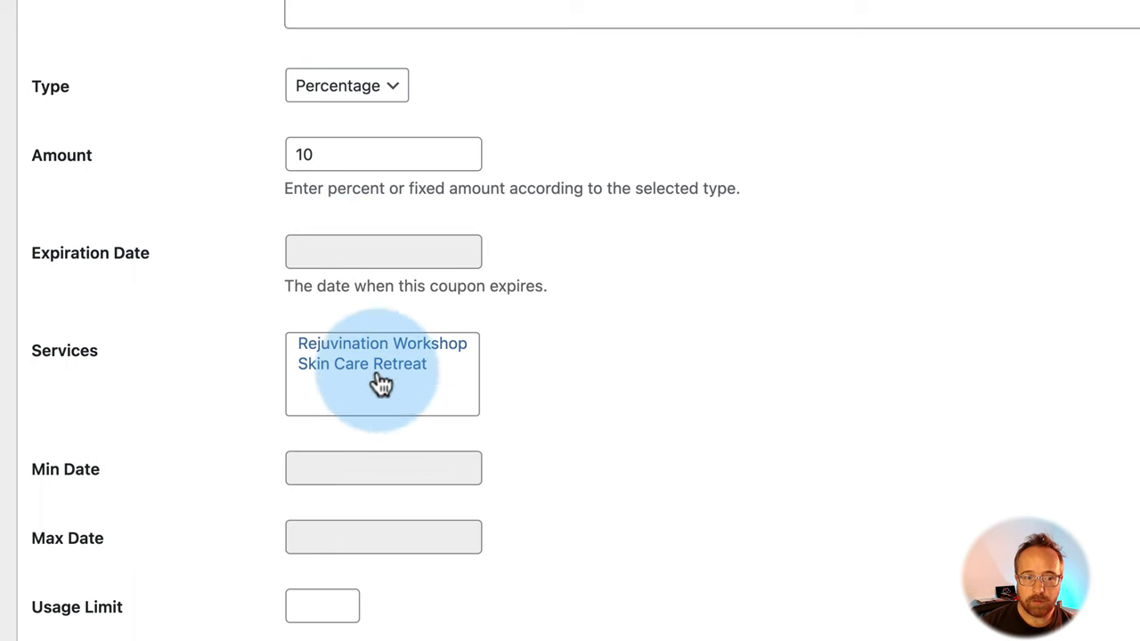
scroll(287, 536, "down", 1)
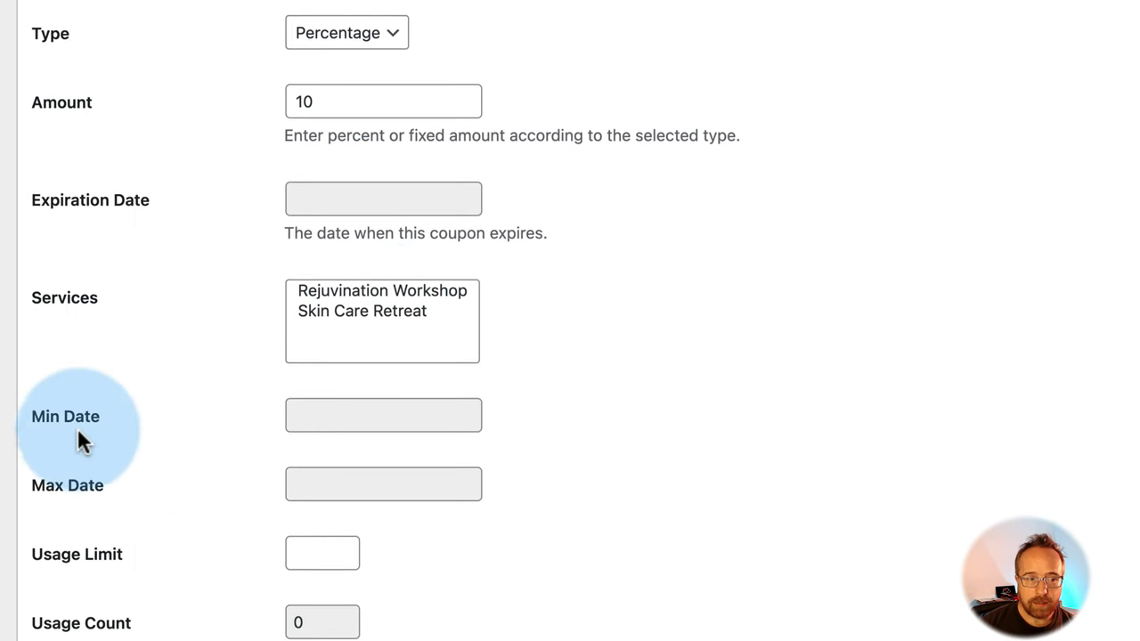
left_click(306, 418)
left_click(145, 481)
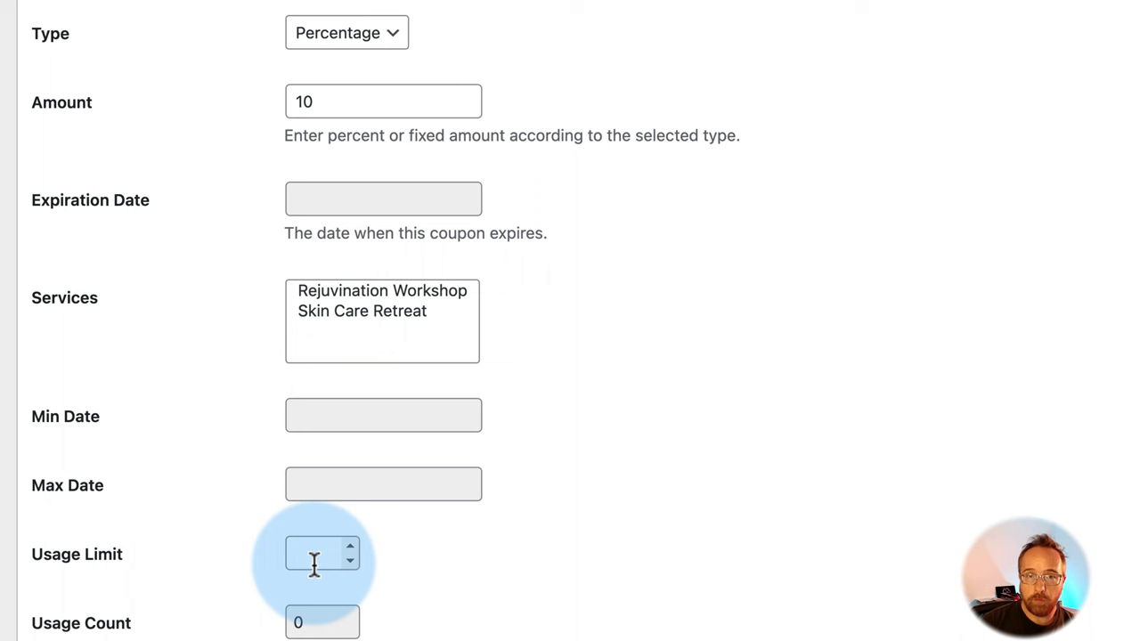
scroll(313, 562, "up", 5)
double_click(36, 70)
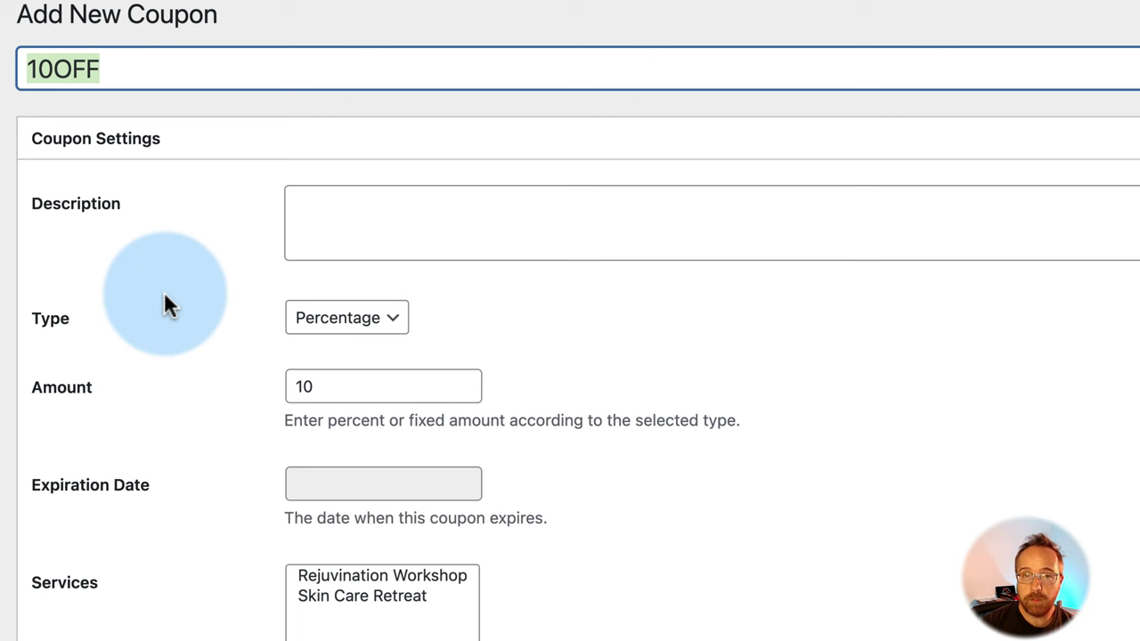
- Try a usage limit of 100 on the coupon and clear the value again
scroll(164, 292, "down", 5)
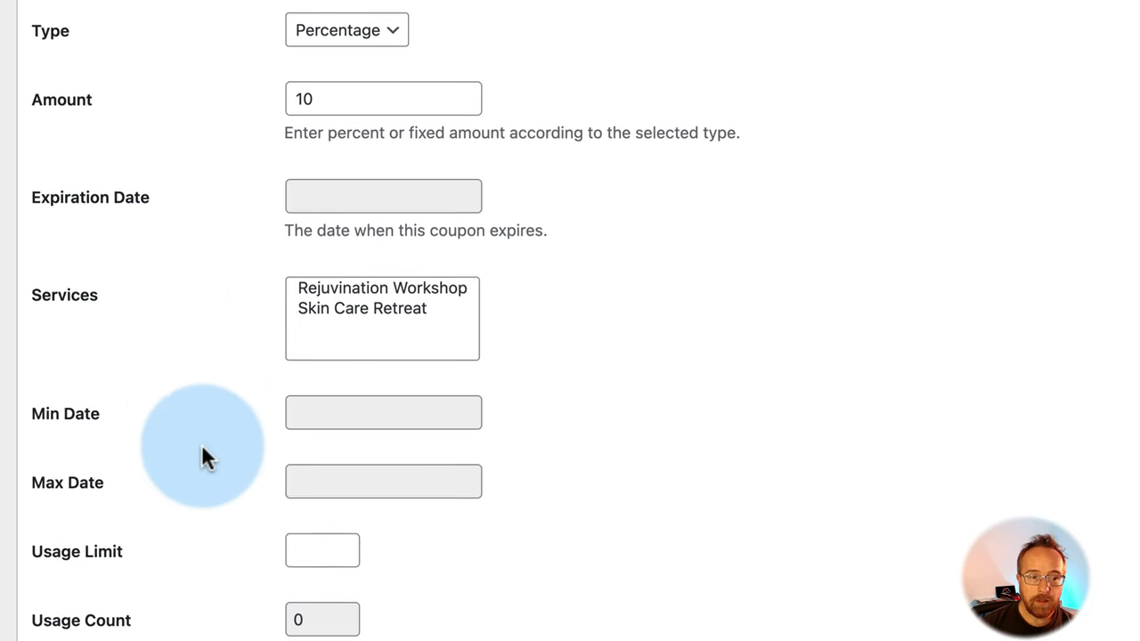
left_click(322, 555)
type("100")
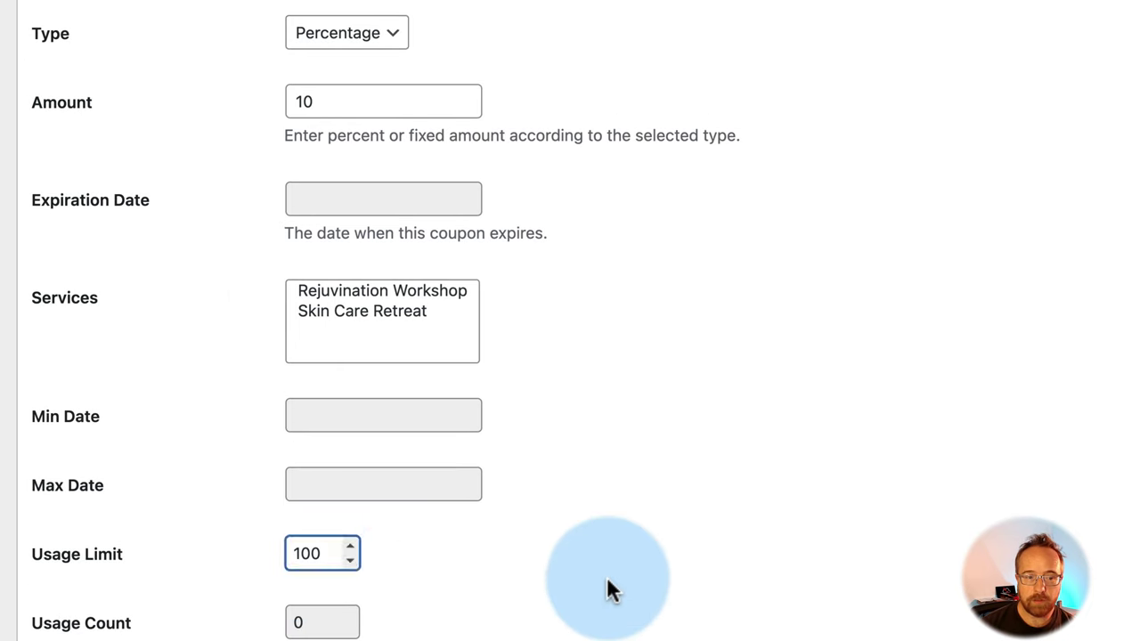
left_click(606, 576)
double_click(307, 552)
key("BackSpace")
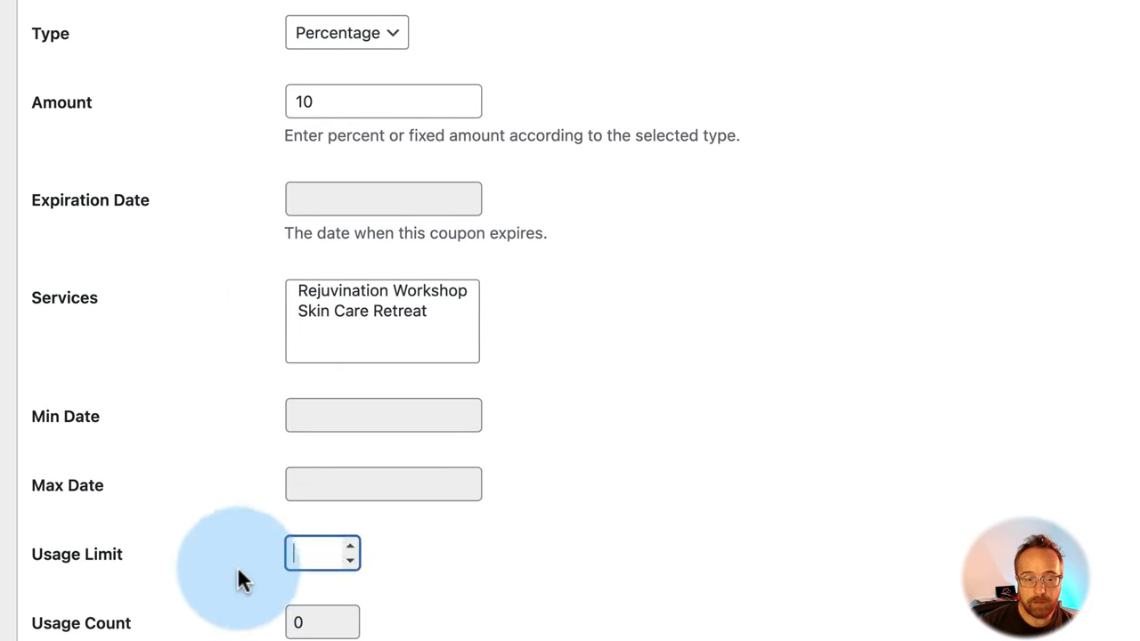
left_click(184, 577)
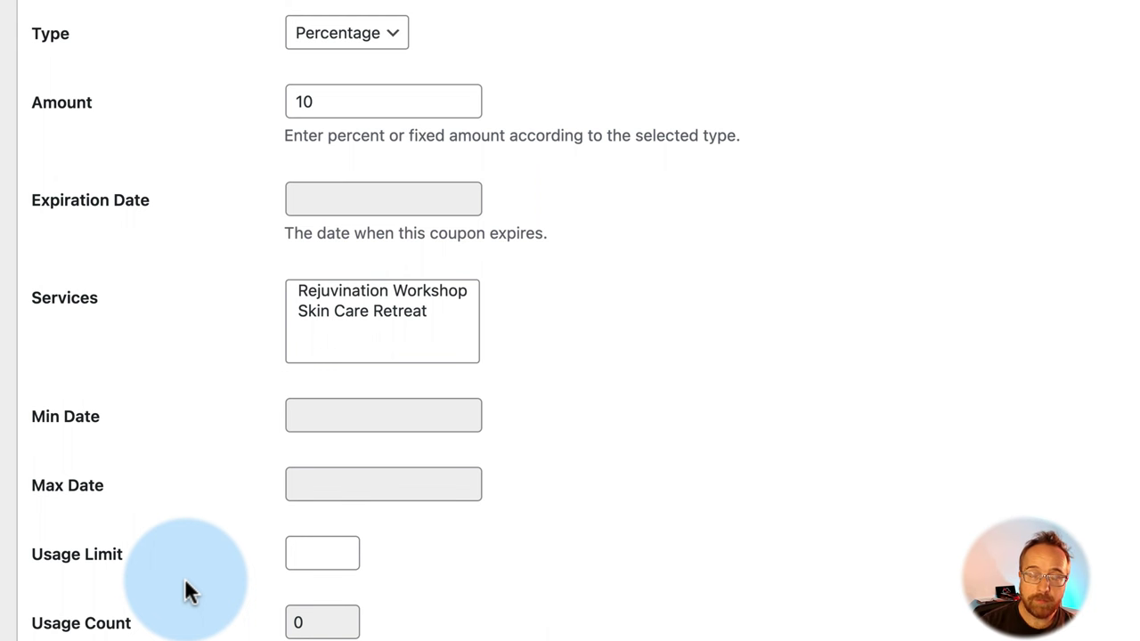
- Go to the appointment notifications, start a new notification and check its notification type options, keeping Email
scroll(659, 312, "up", 5)
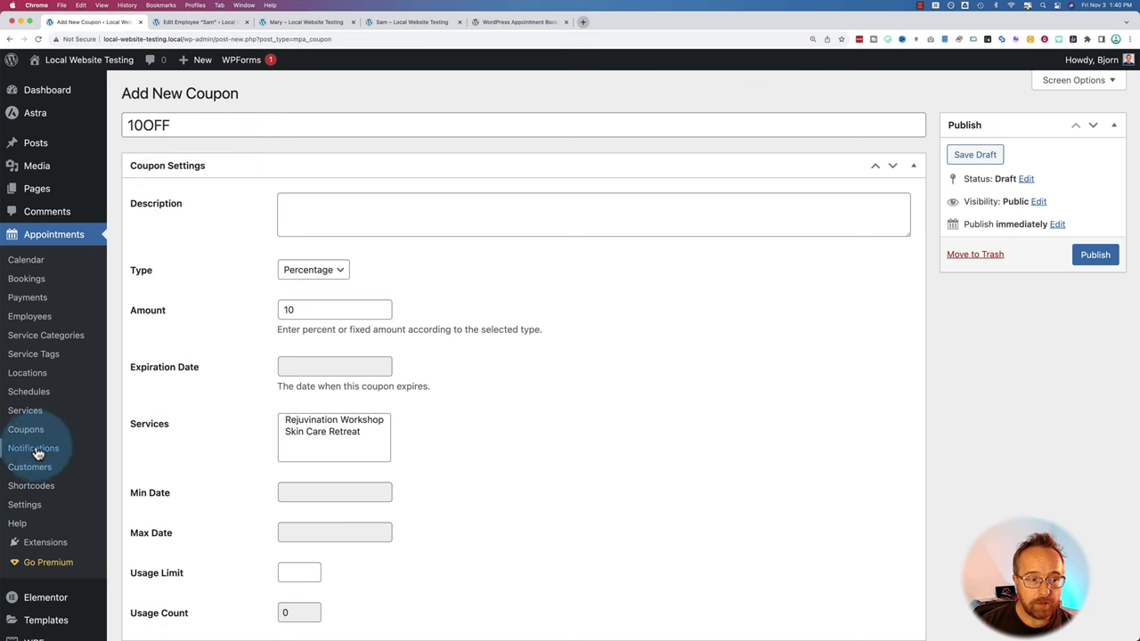
left_click(30, 450)
left_click(602, 222)
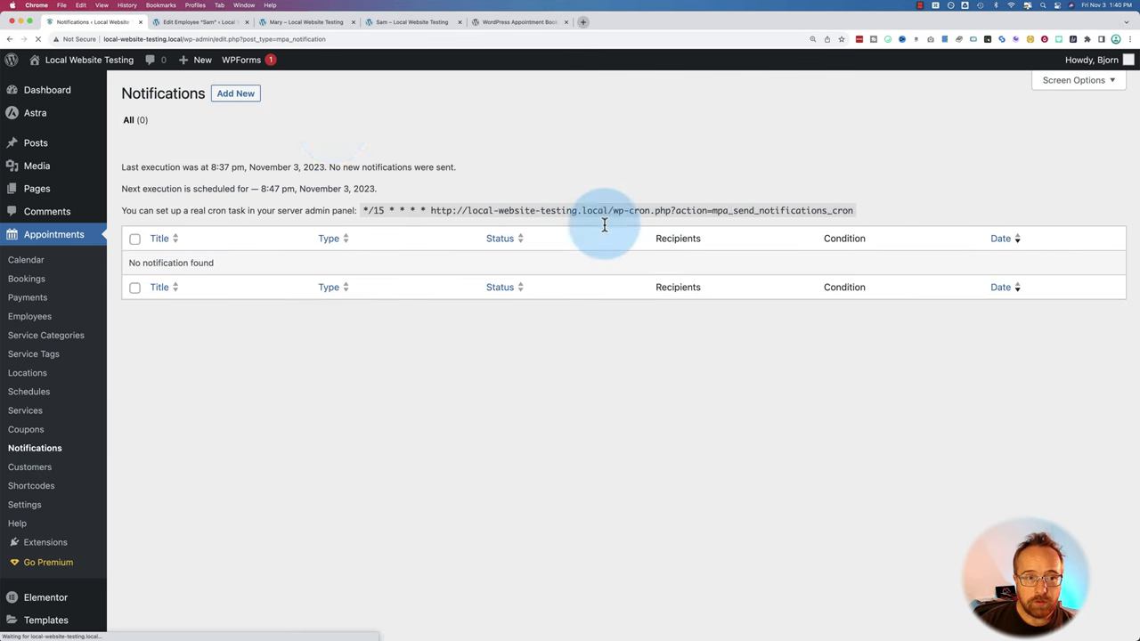
left_click(236, 96)
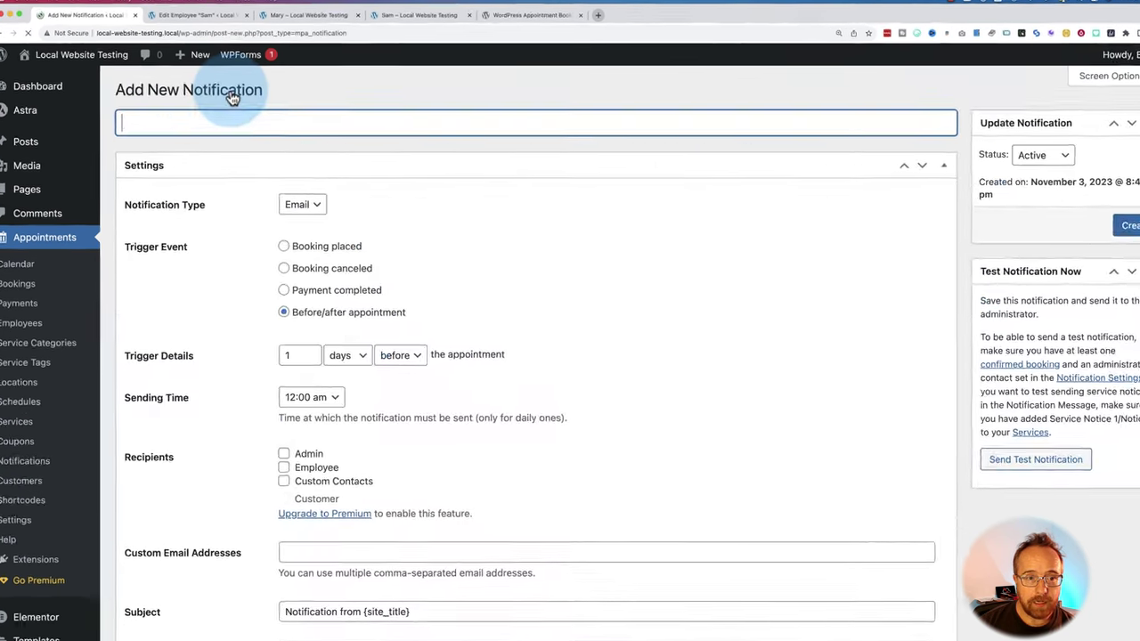
left_click(314, 212)
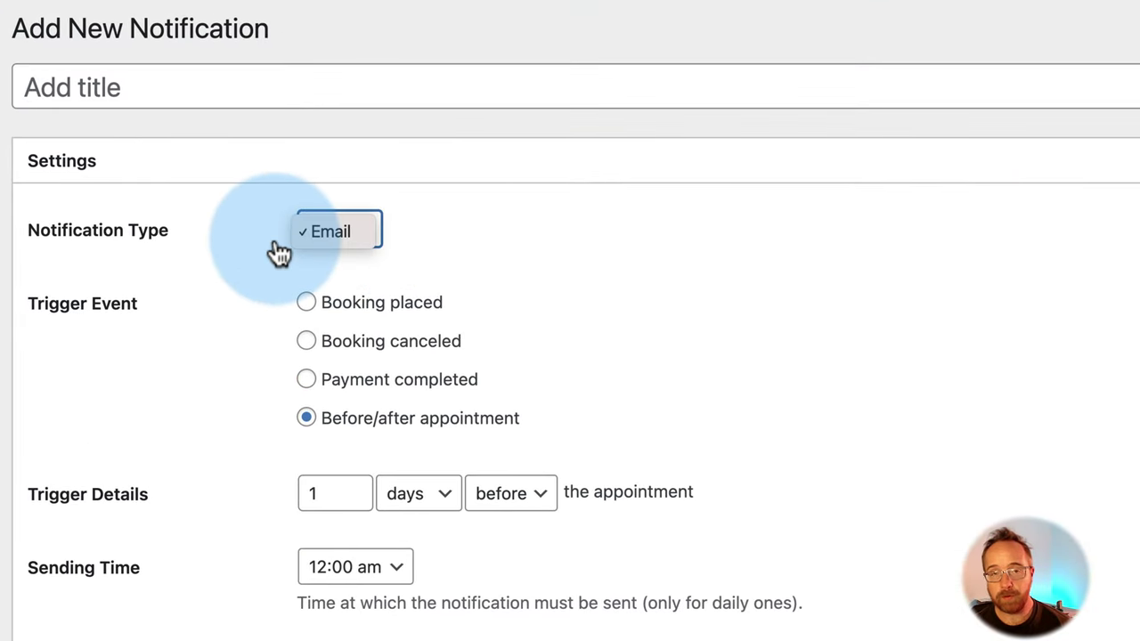
left_click(337, 239)
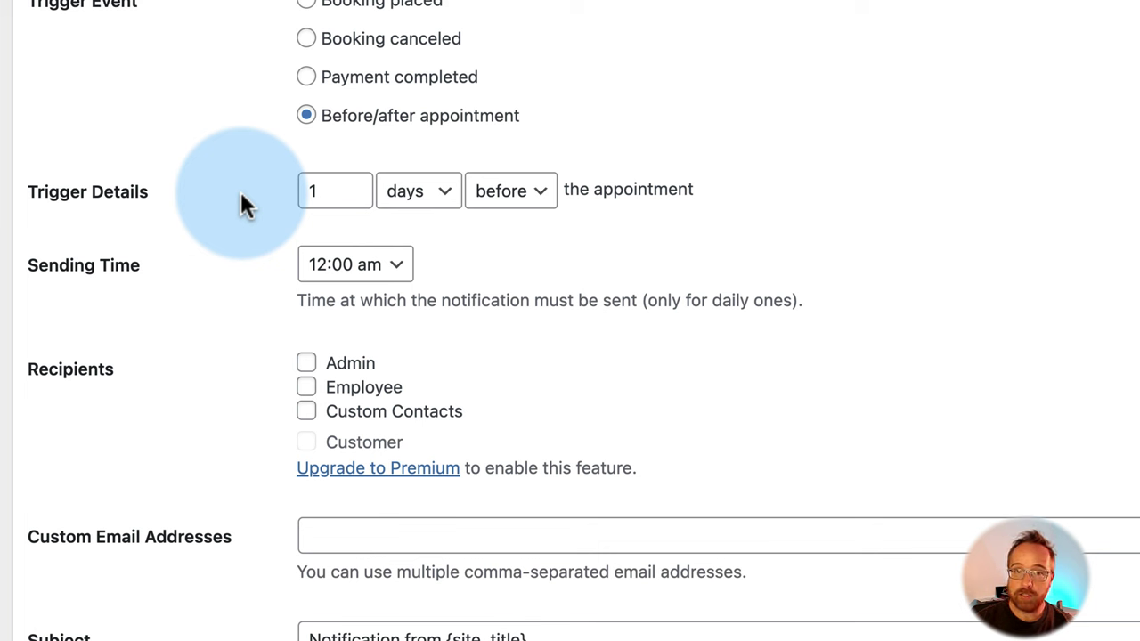
- Examine the new notification's trigger timing options, recipients, email subject, message template and available tags
left_click(415, 197)
left_click(503, 205)
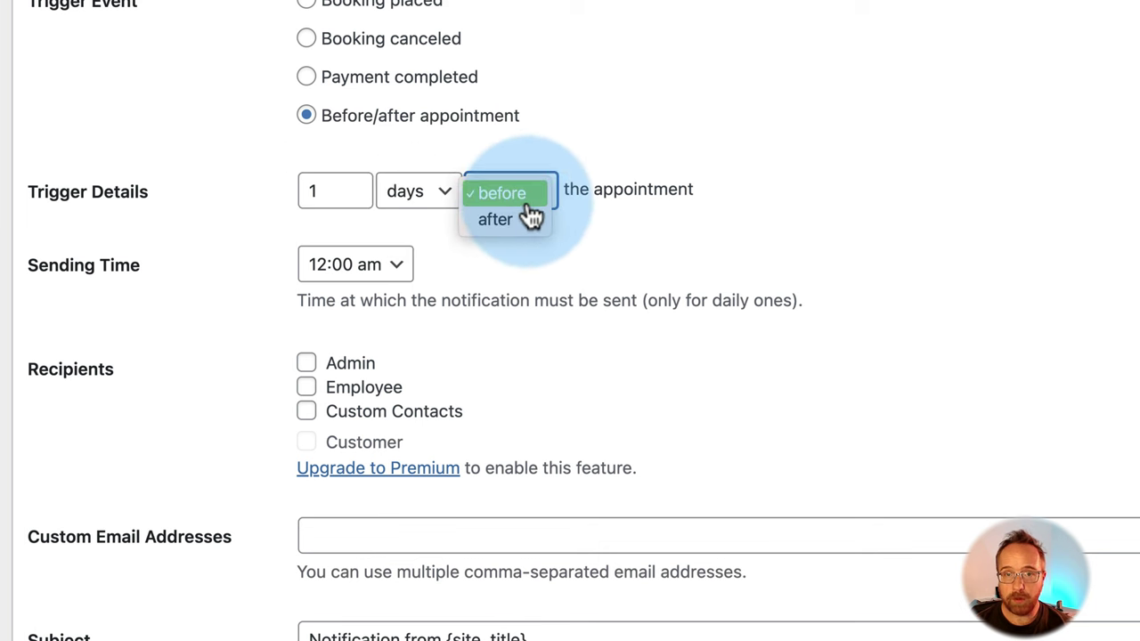
left_click(496, 267)
scroll(229, 297, "down", 6)
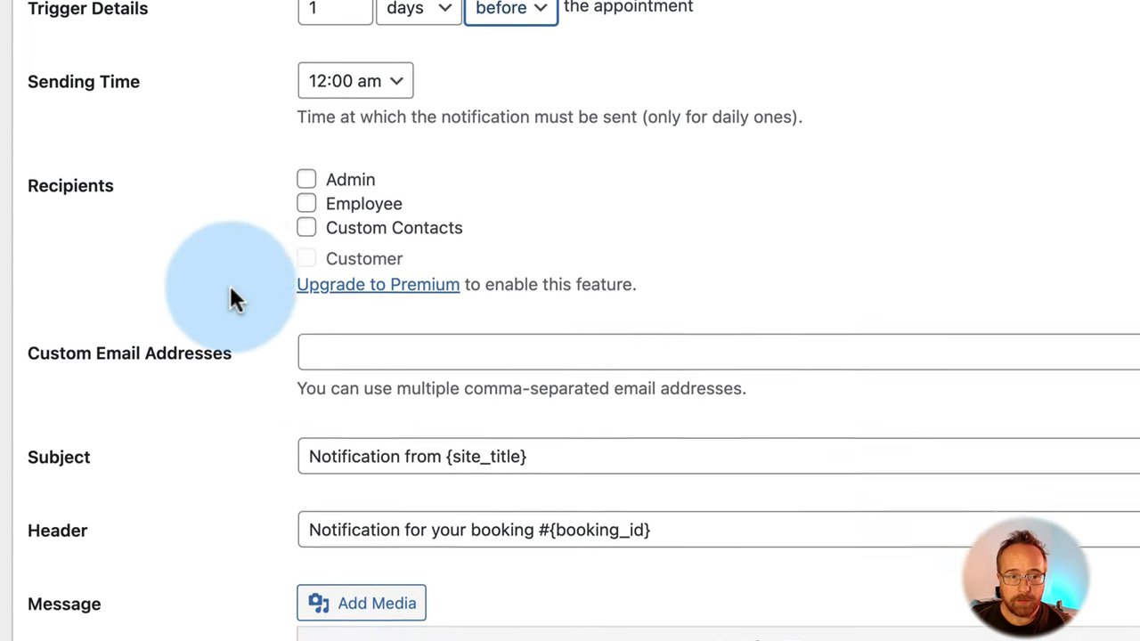
scroll(170, 497, "down", 6)
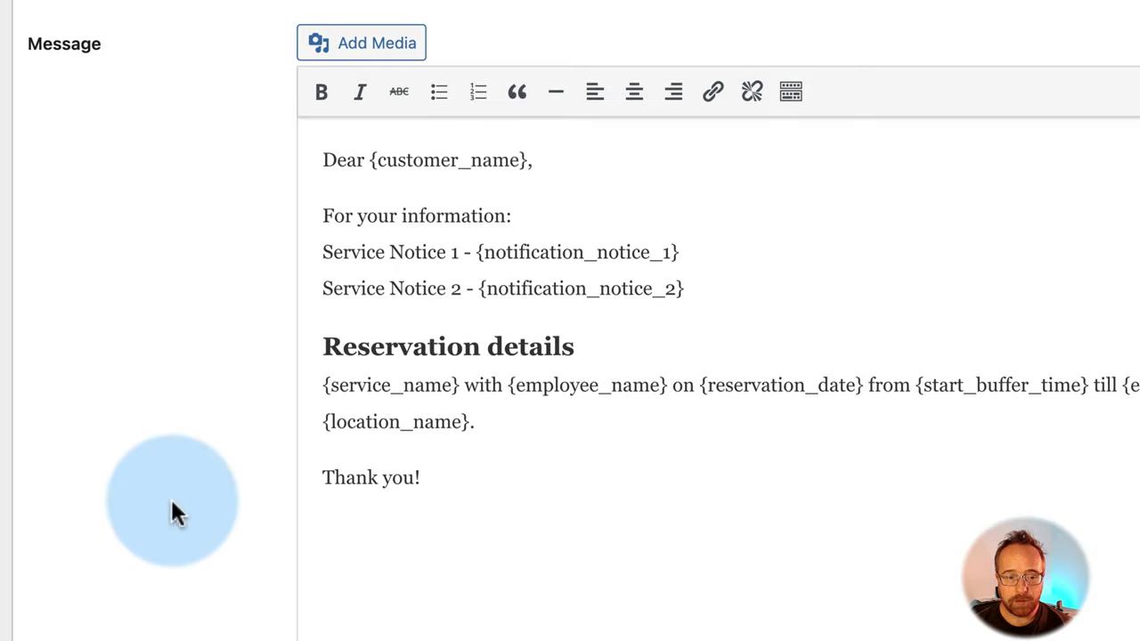
scroll(299, 292, "down", 1)
scroll(306, 290, "down", 5)
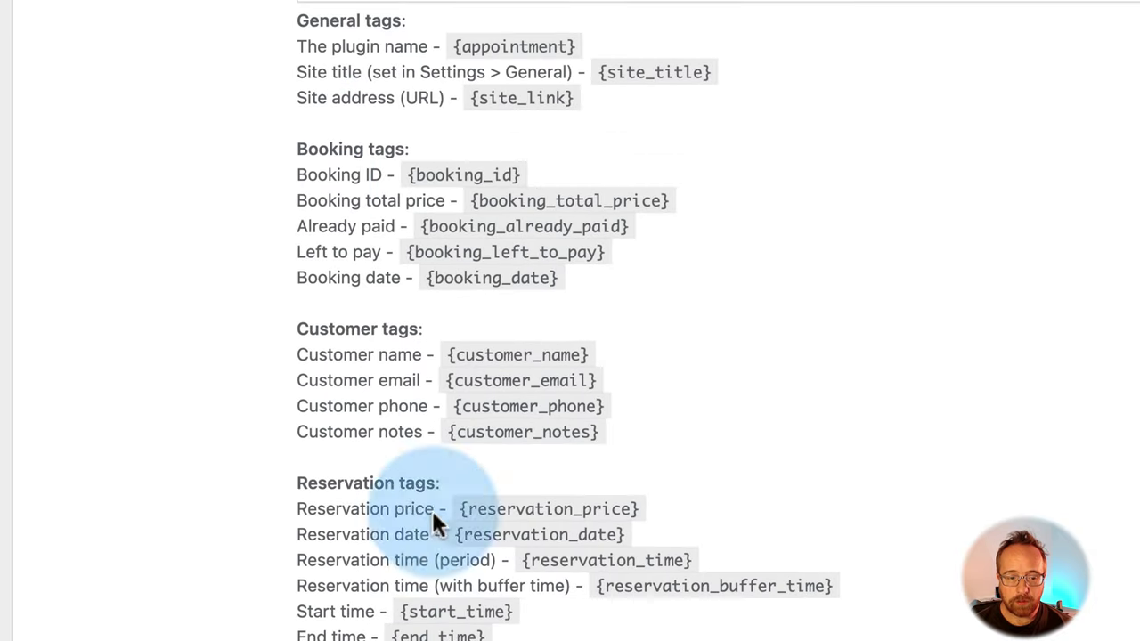
scroll(312, 397, "down", 14)
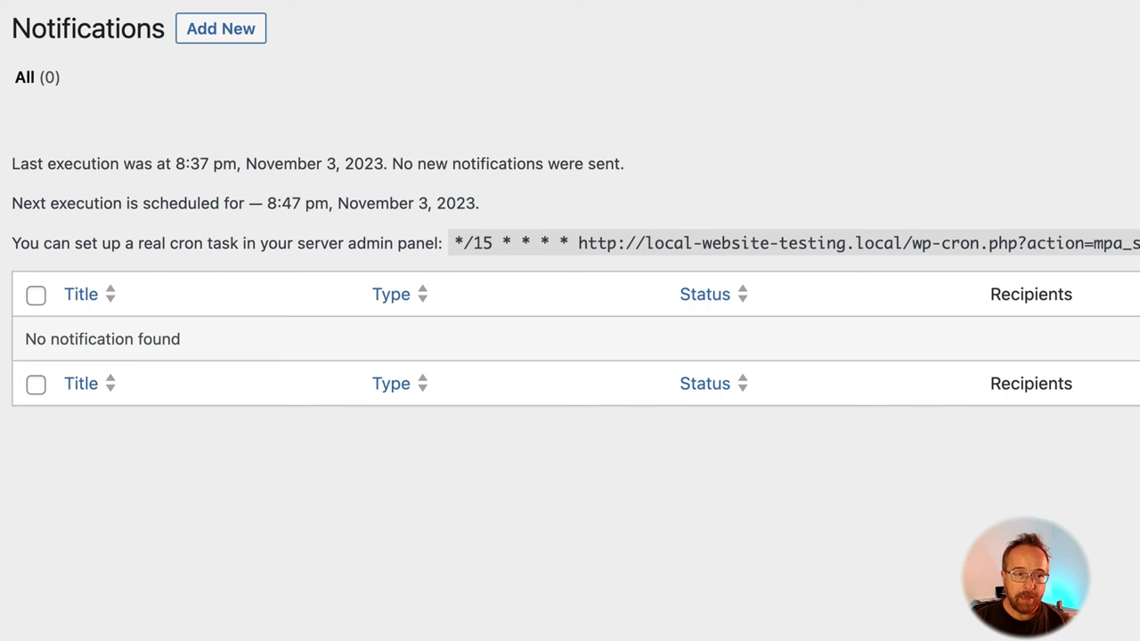
- Reopen the new notification form and check the sending time options for daily notifications
left_click(213, 32)
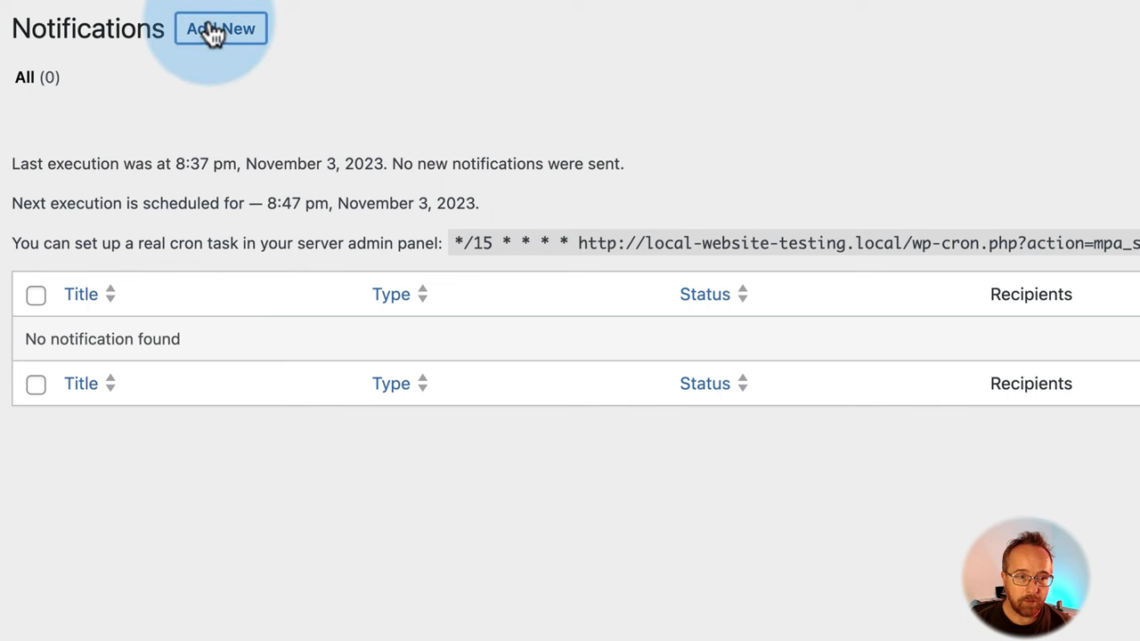
scroll(237, 415, "down", 3)
scroll(241, 419, "down", 2)
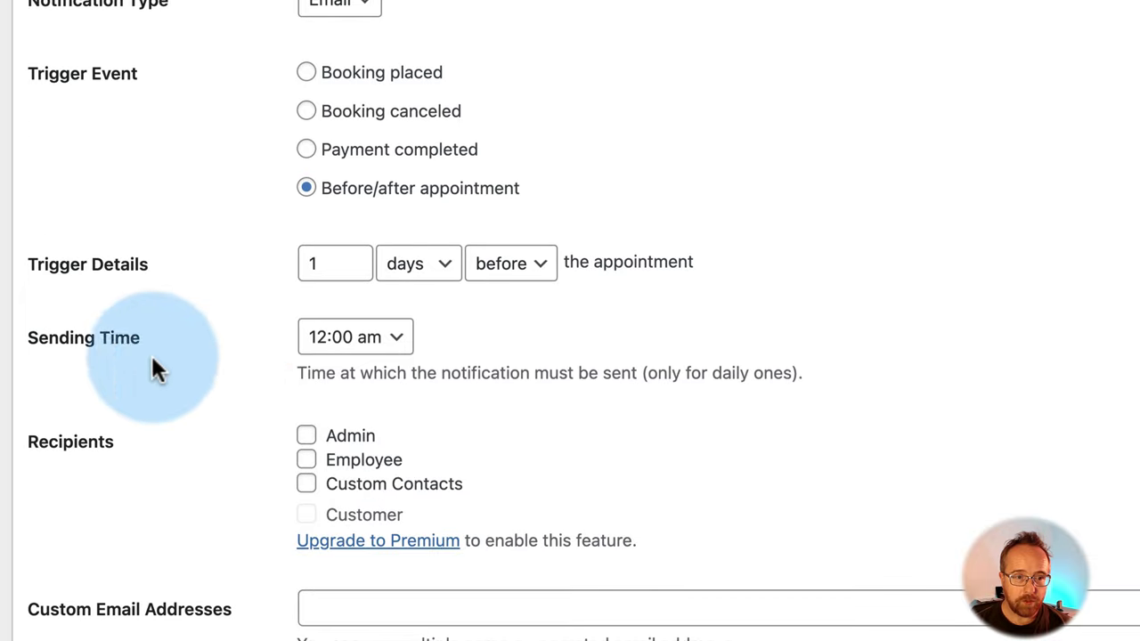
left_click(405, 338)
key("Escape")
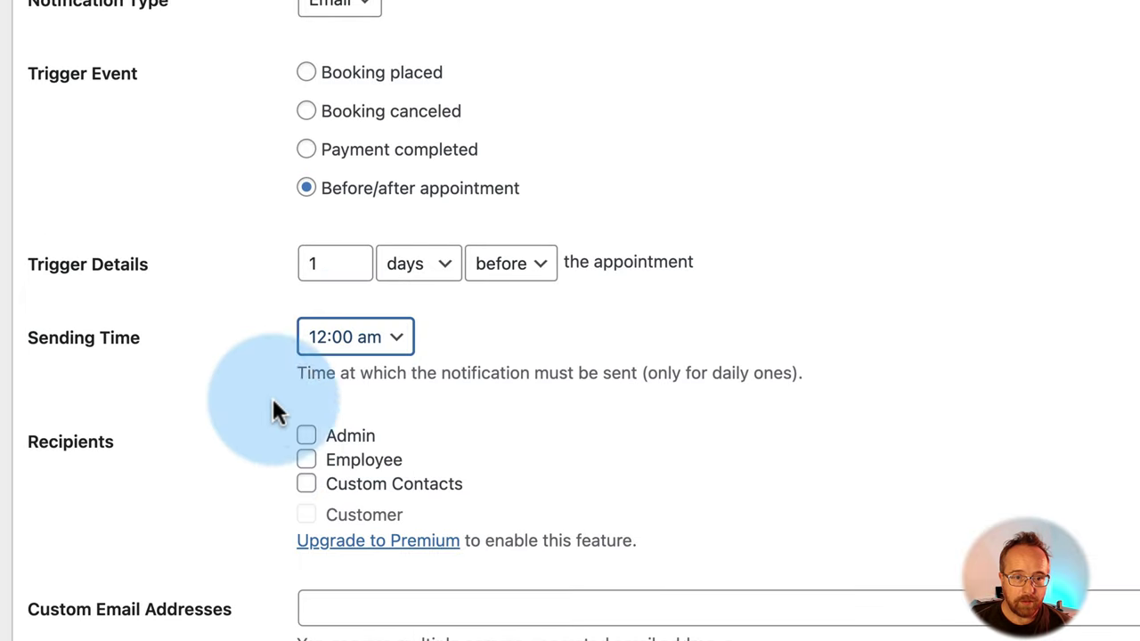
left_click_drag(793, 373, 713, 415)
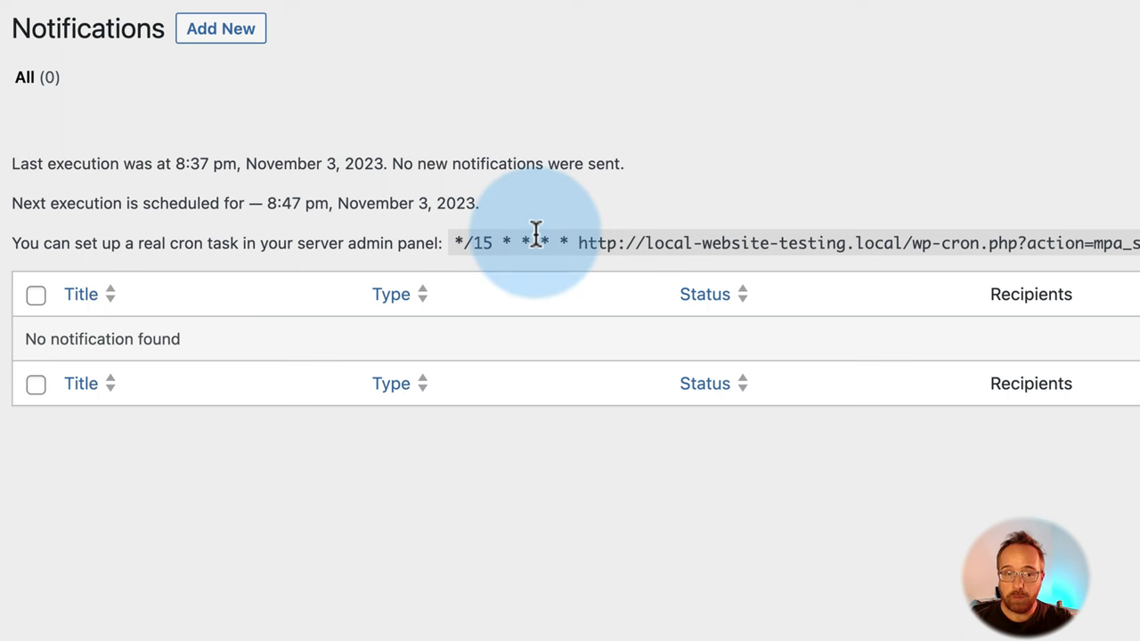
- Highlight the cron task command on the notifications list for setup in the server admin panel
left_click_drag(518, 243, 476, 245)
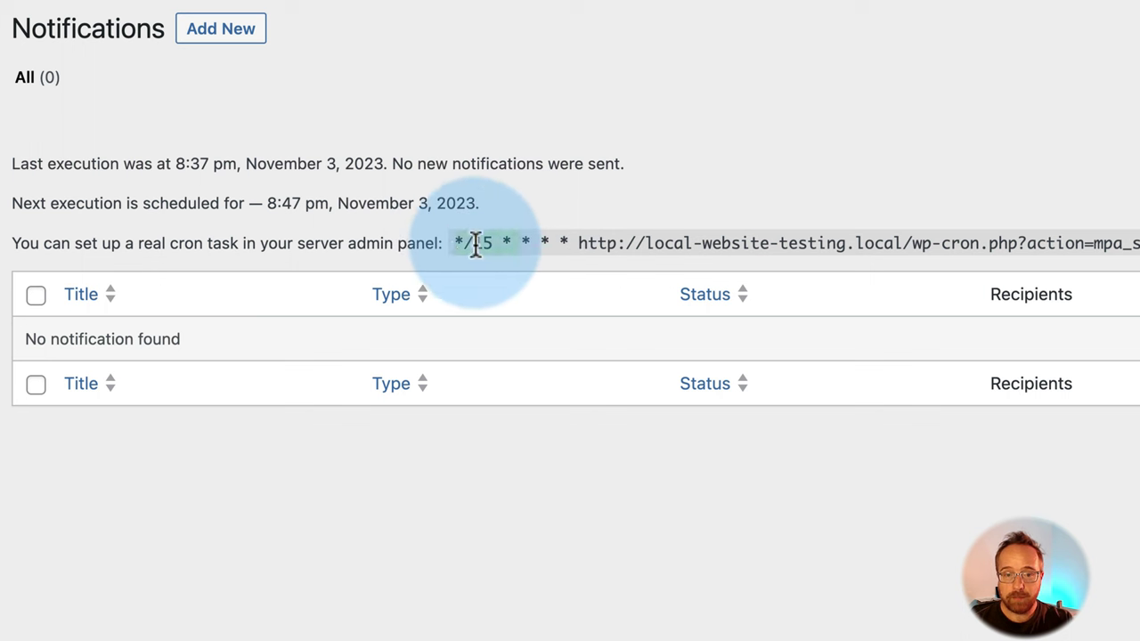
left_click(476, 245)
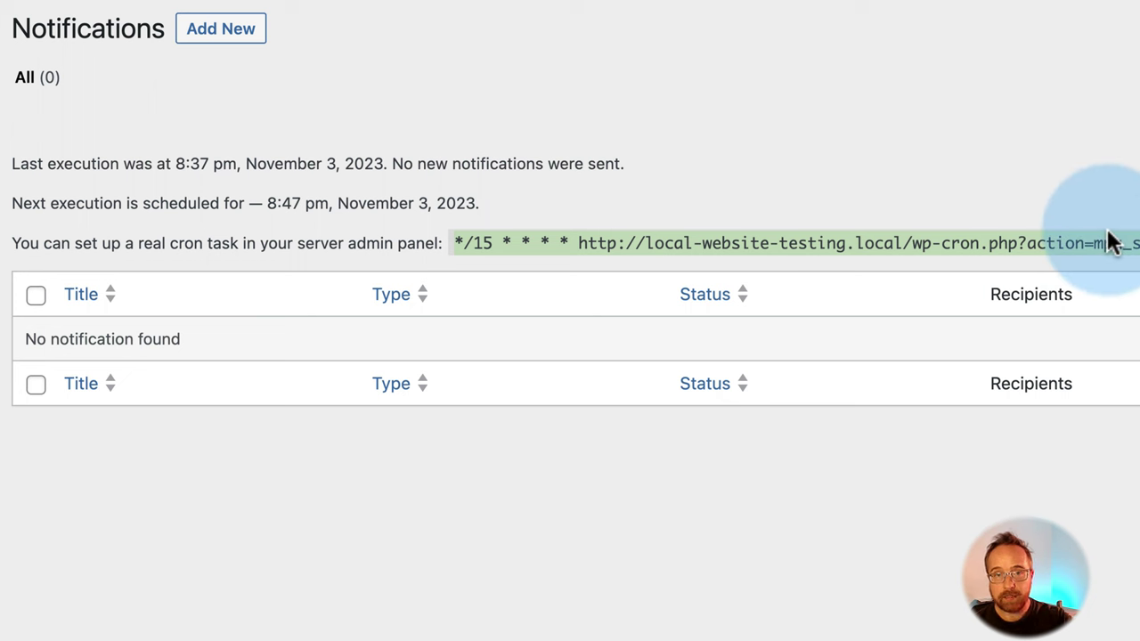
left_click_drag(491, 247, 463, 252)
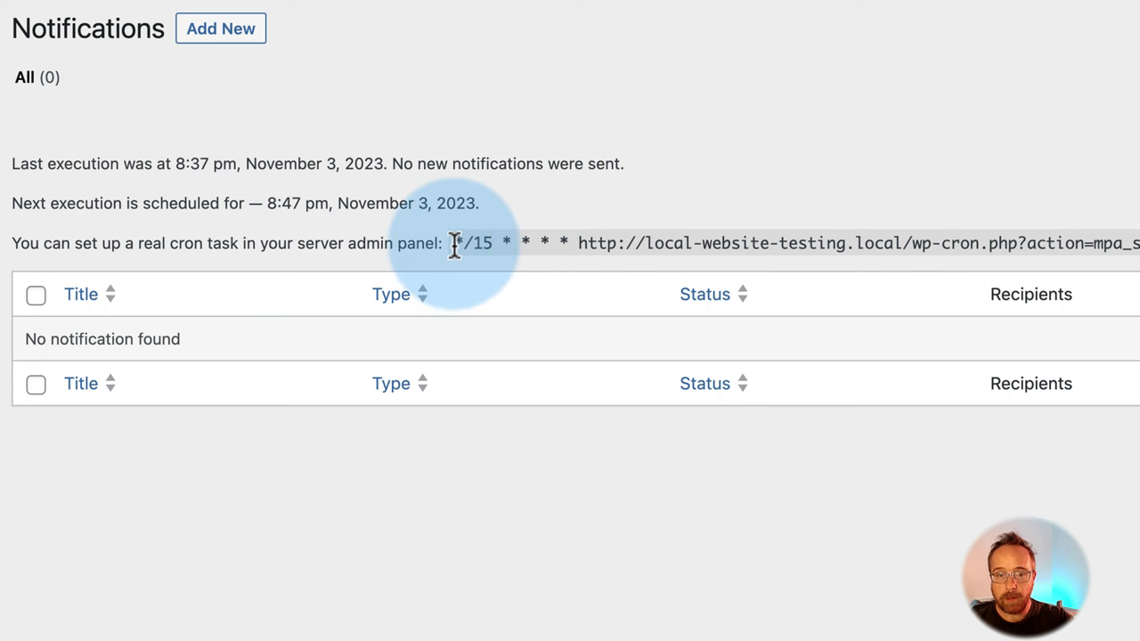
triple_click(463, 252)
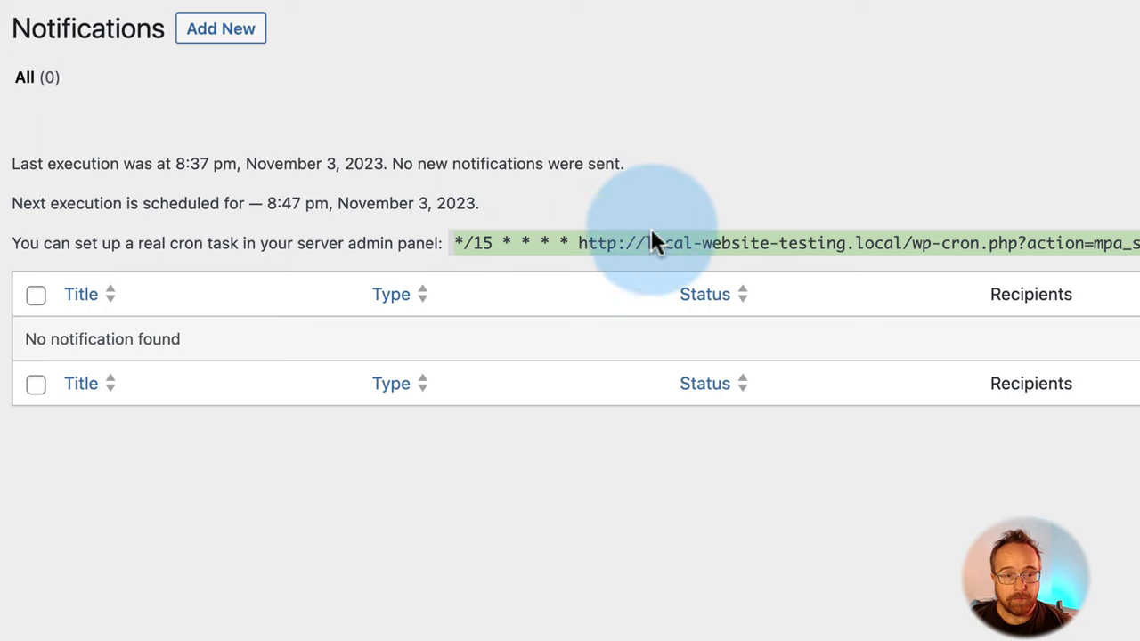
left_click(455, 243)
left_click_drag(454, 243, 1139, 245)
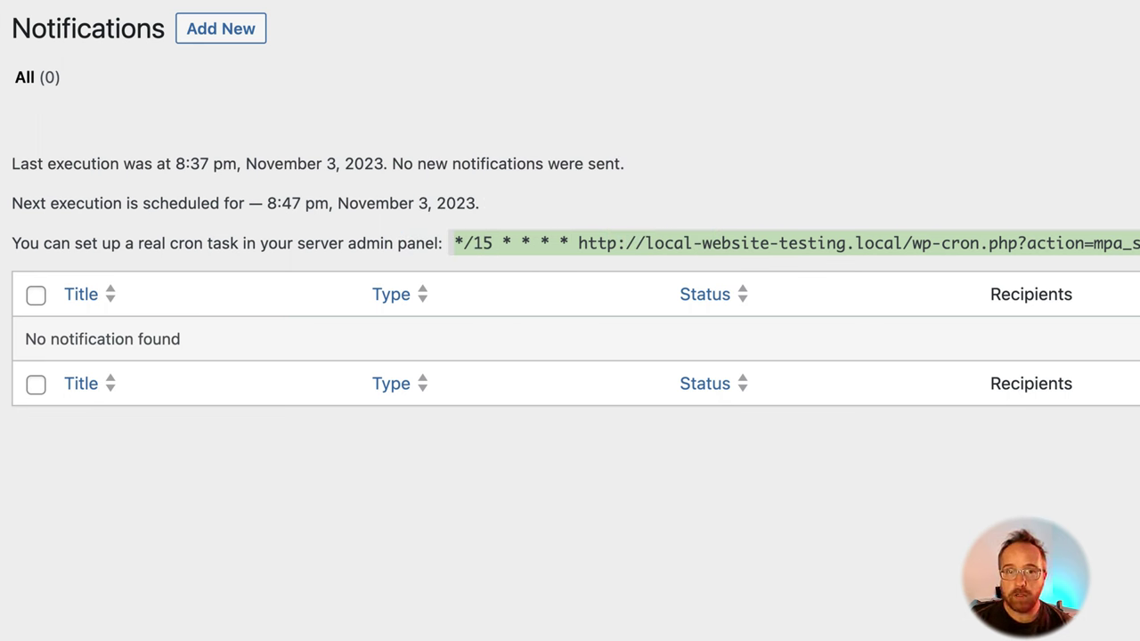
left_click_drag(1139, 245, 599, 245)
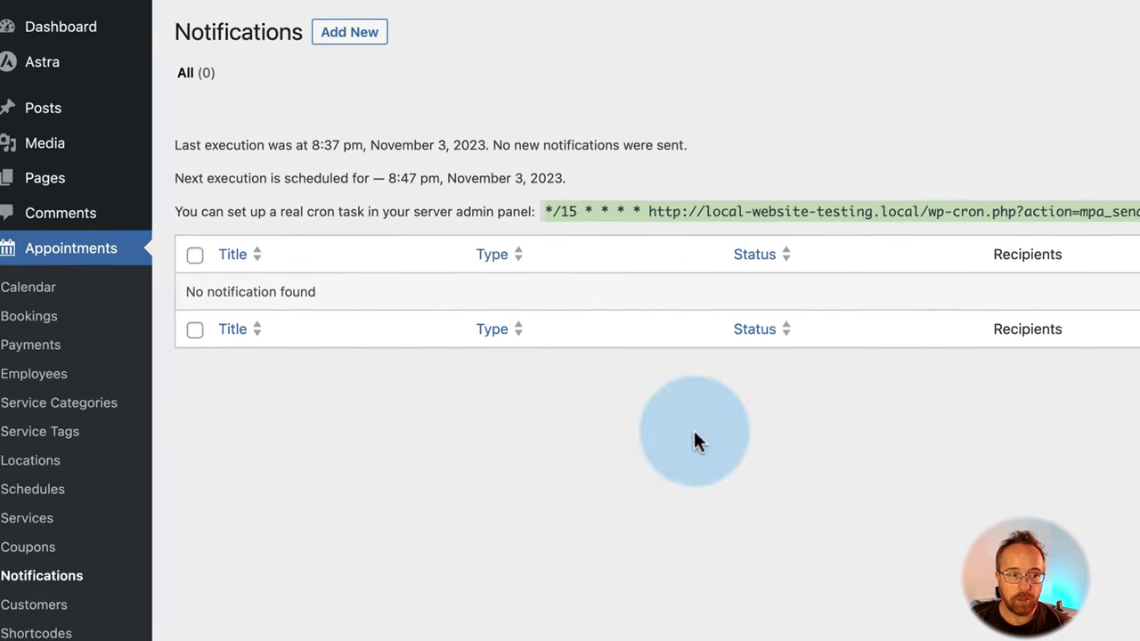
- Open the customers list, inspect the listed customer's record and return to the list
left_click(49, 605)
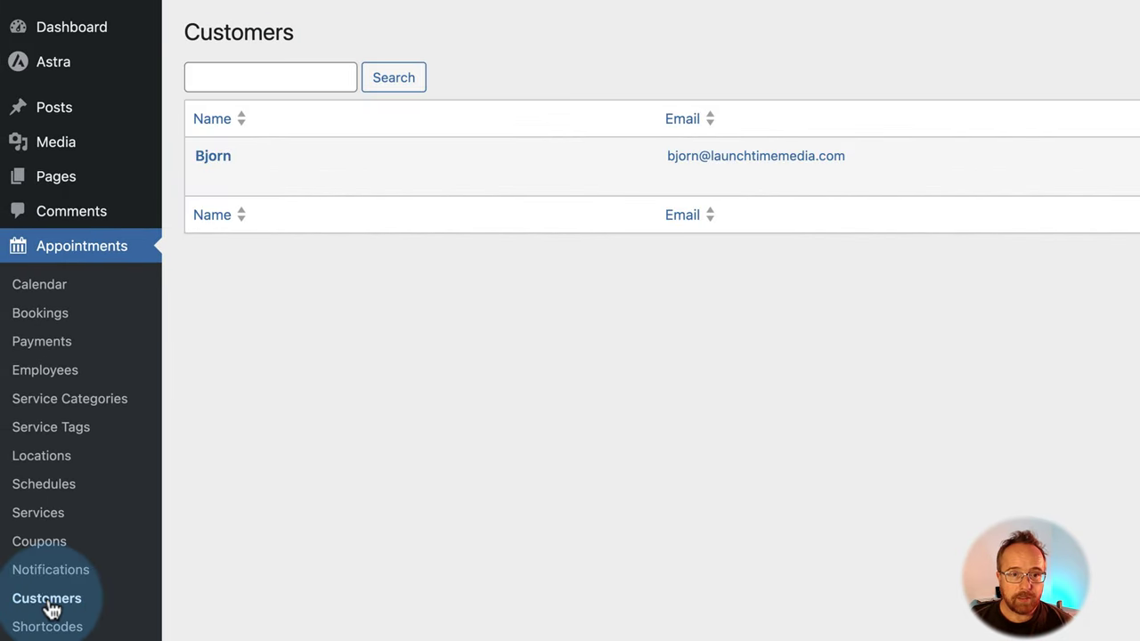
mouse_move(556, 156)
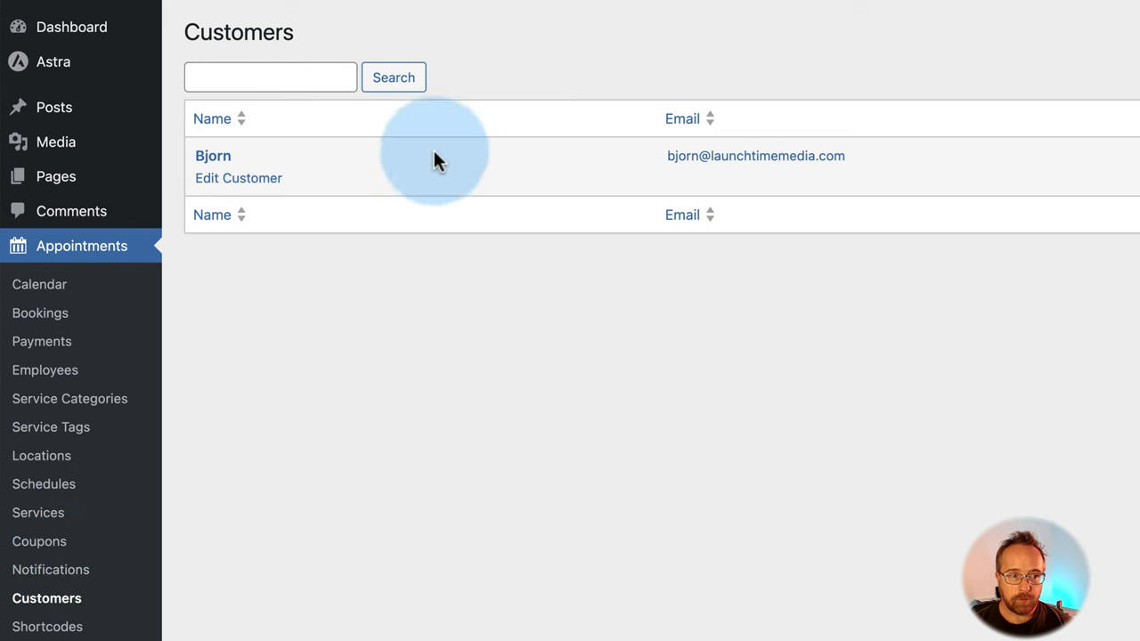
left_click(218, 182)
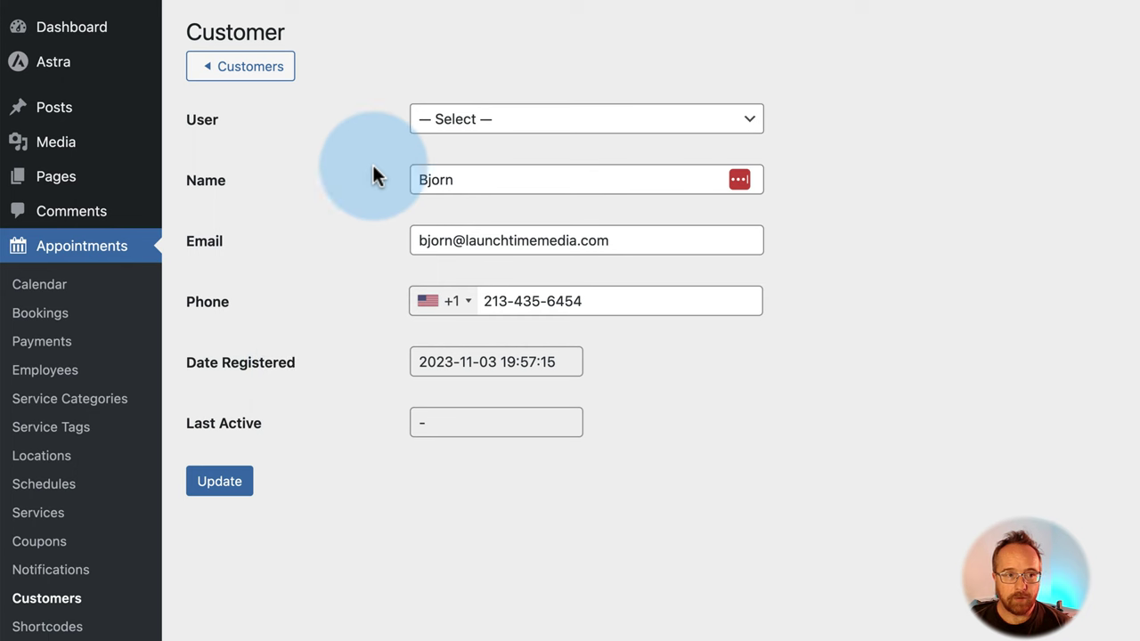
left_click(203, 73)
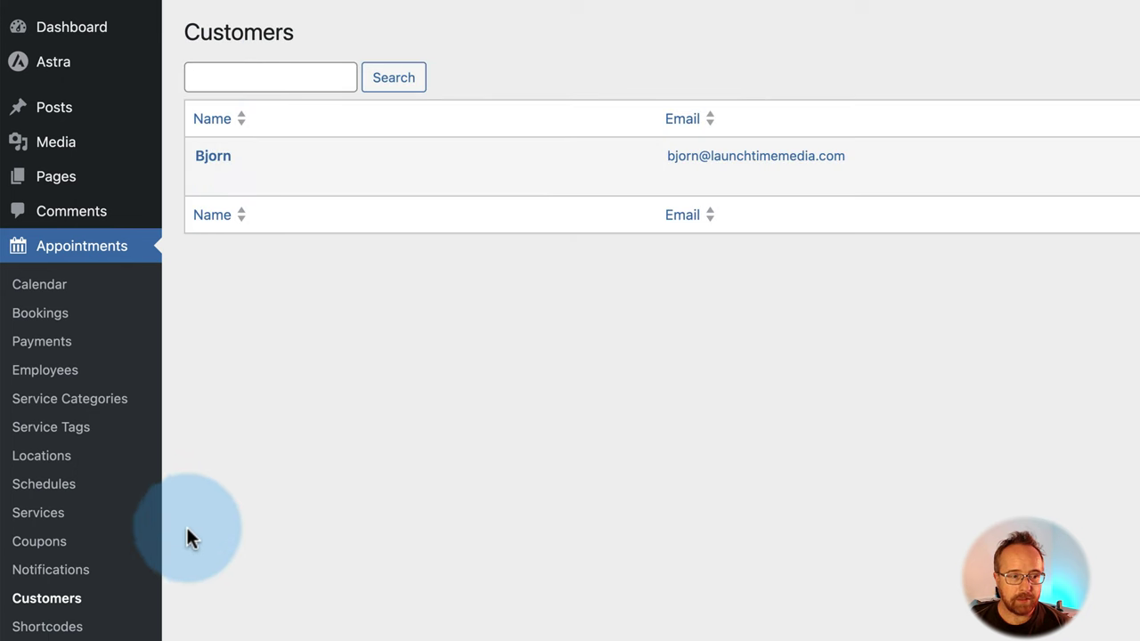
scroll(26, 634, "down", 1)
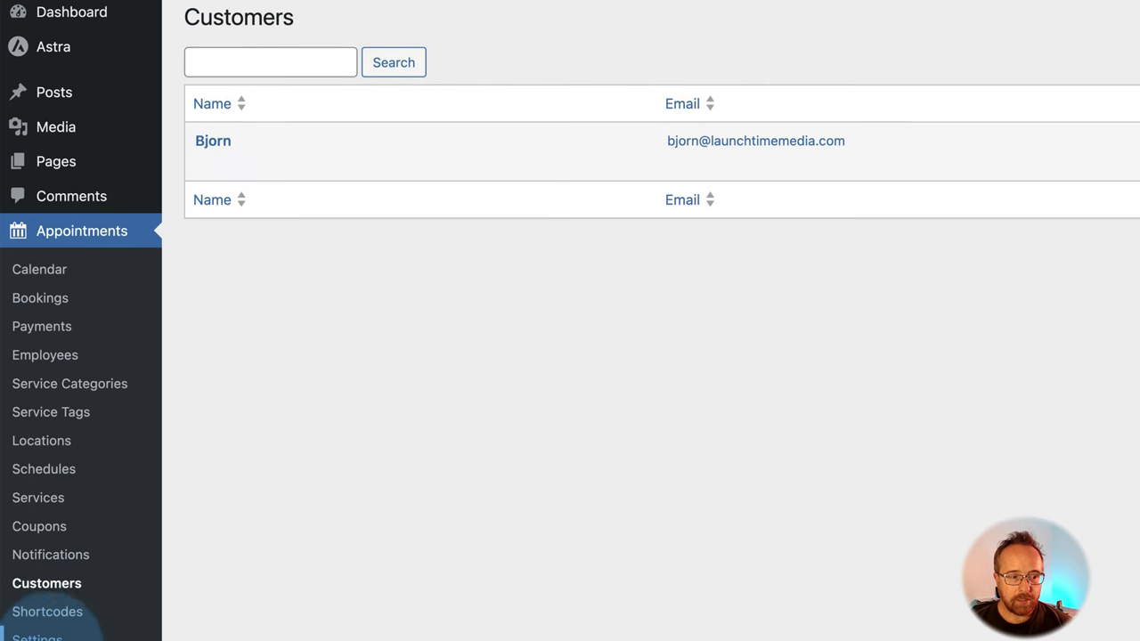
- Open the plugin's Help page and examine the appointment form shortcode parameters, highlighting show_service and its description
scroll(27, 634, "down", 3)
left_click(27, 628)
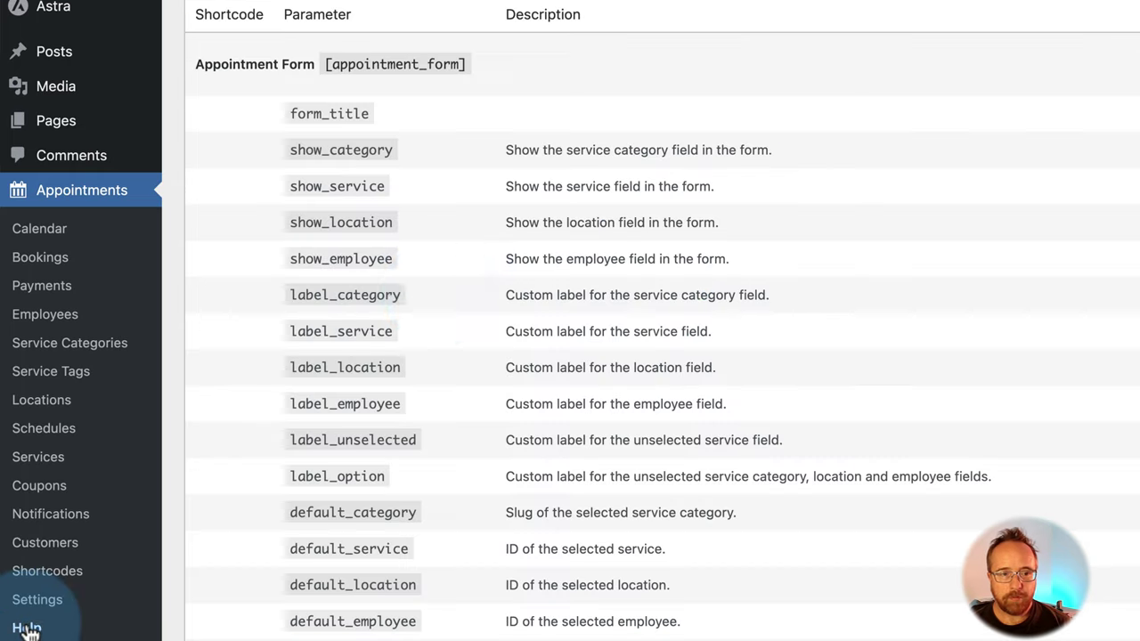
scroll(568, 193, "down", 1)
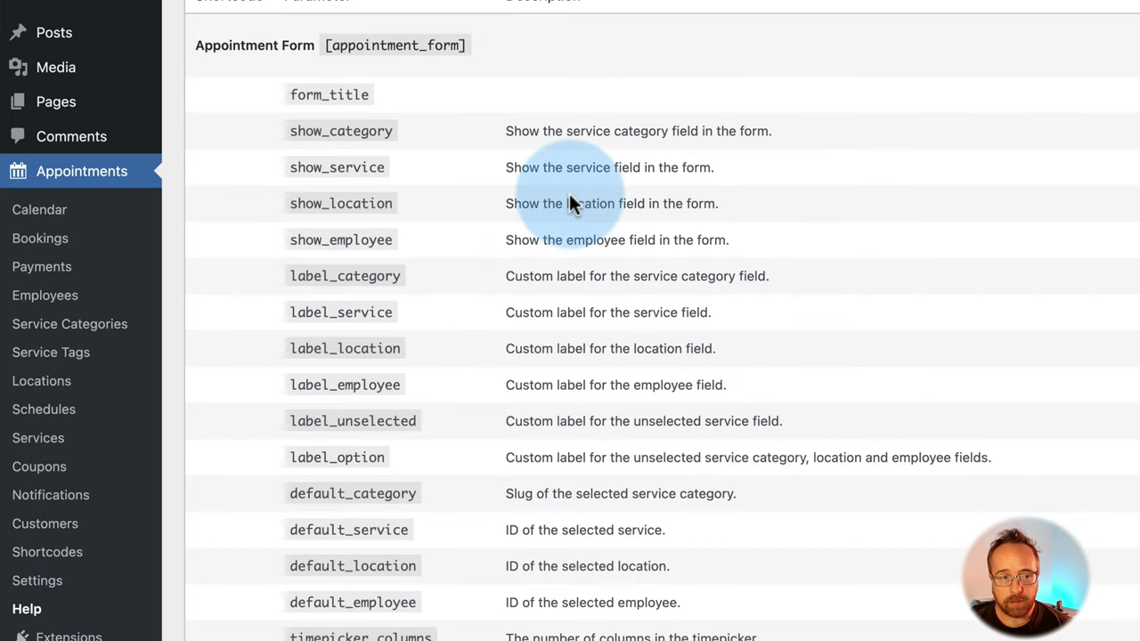
scroll(569, 203, "down", 1)
left_click_drag(387, 165, 285, 153)
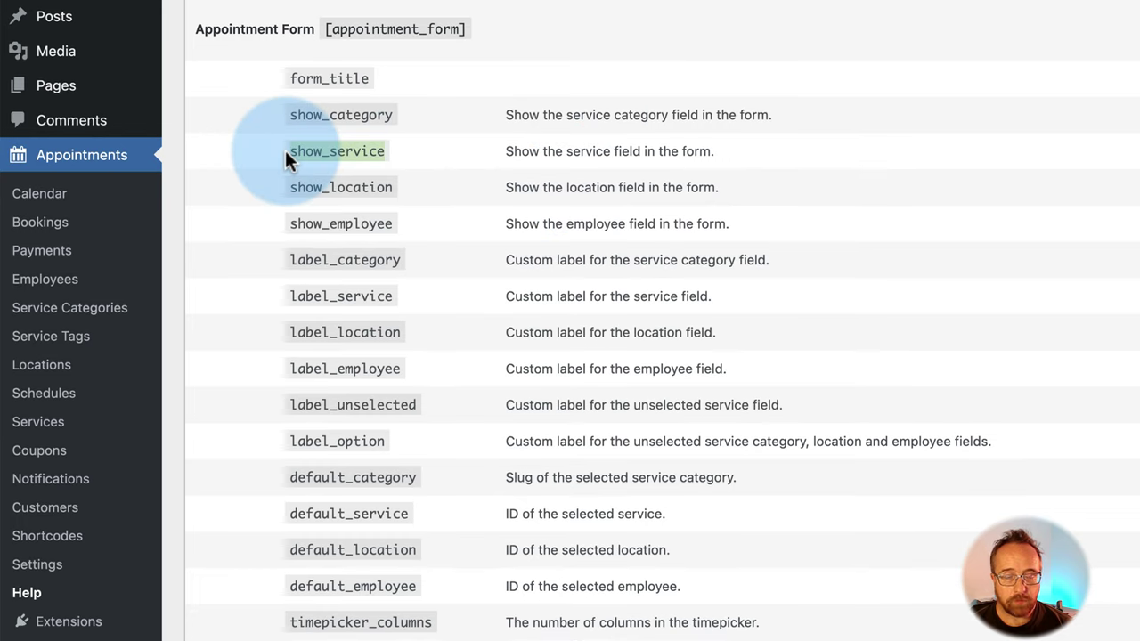
left_click_drag(505, 152, 801, 153)
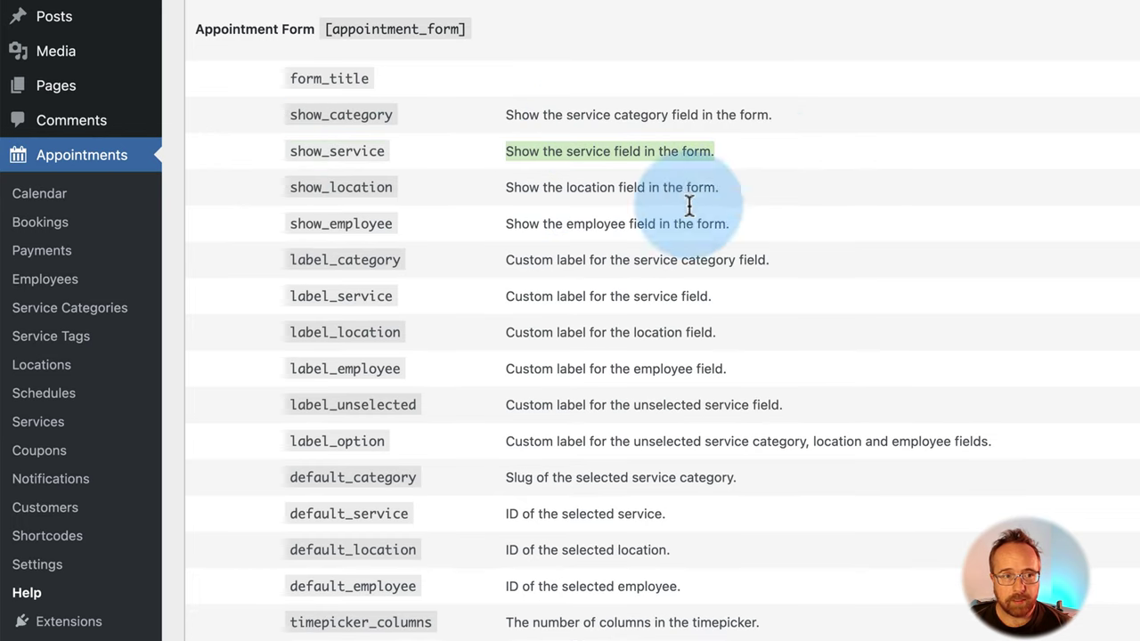
- Examine the Services List and Service Categories shortcode parameters, highlighting show_image and its description
scroll(688, 206, "down", 15)
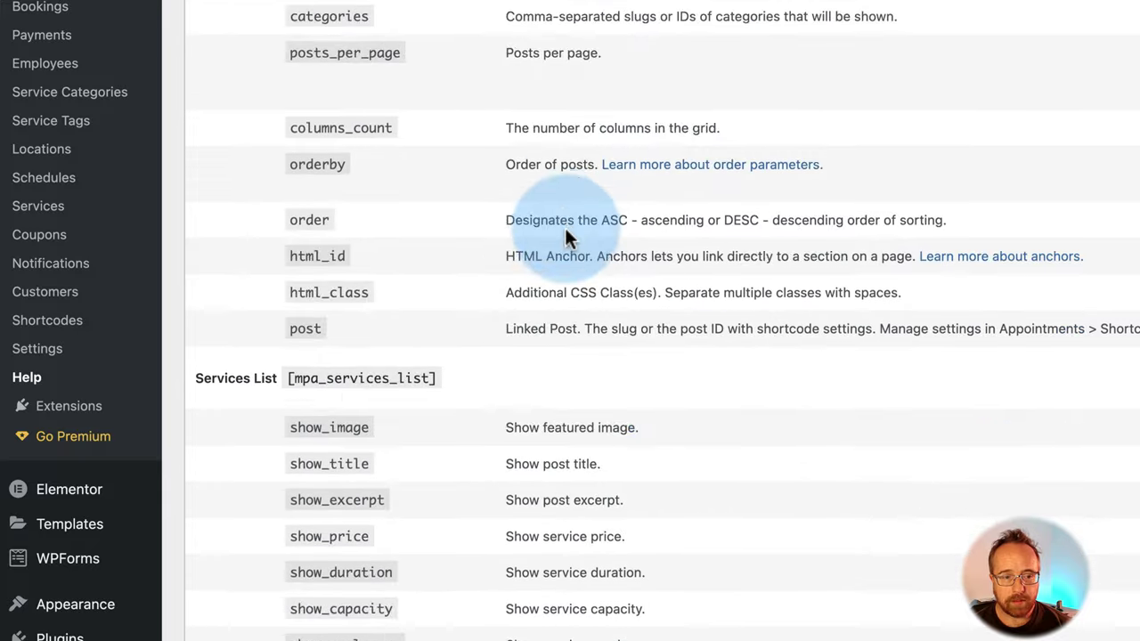
scroll(565, 226, "down", 5)
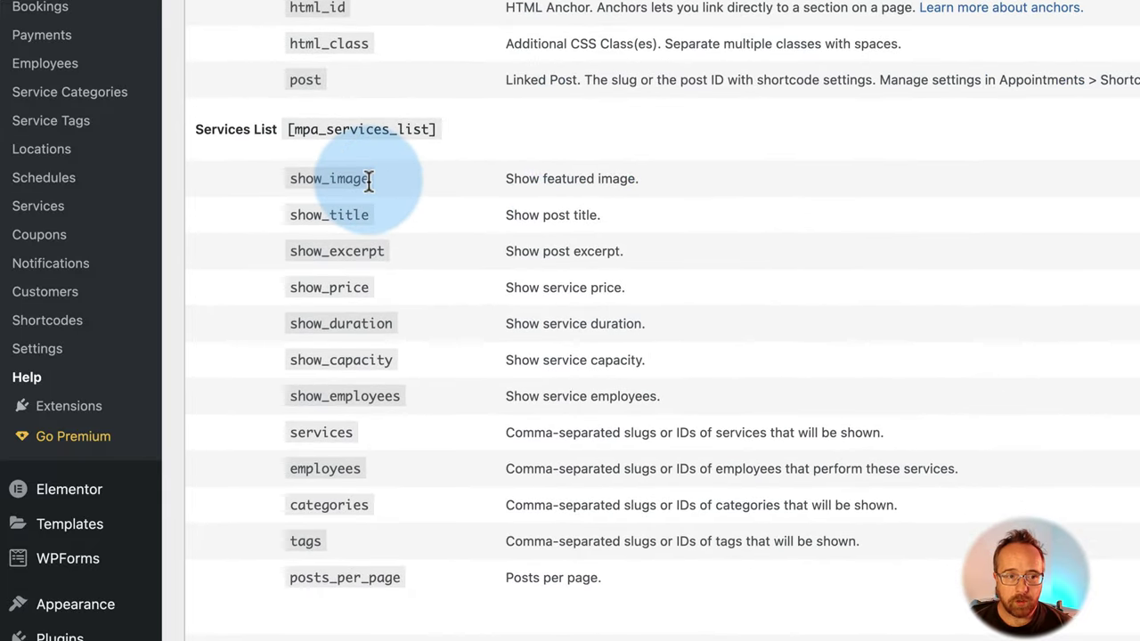
left_click_drag(288, 178, 348, 179)
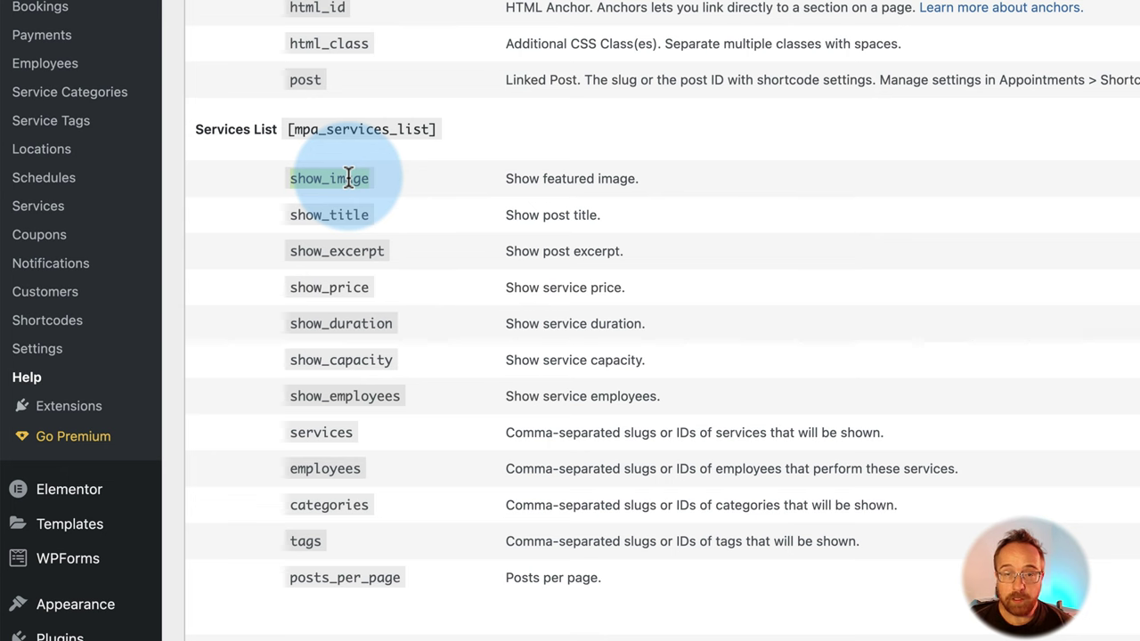
left_click(348, 178)
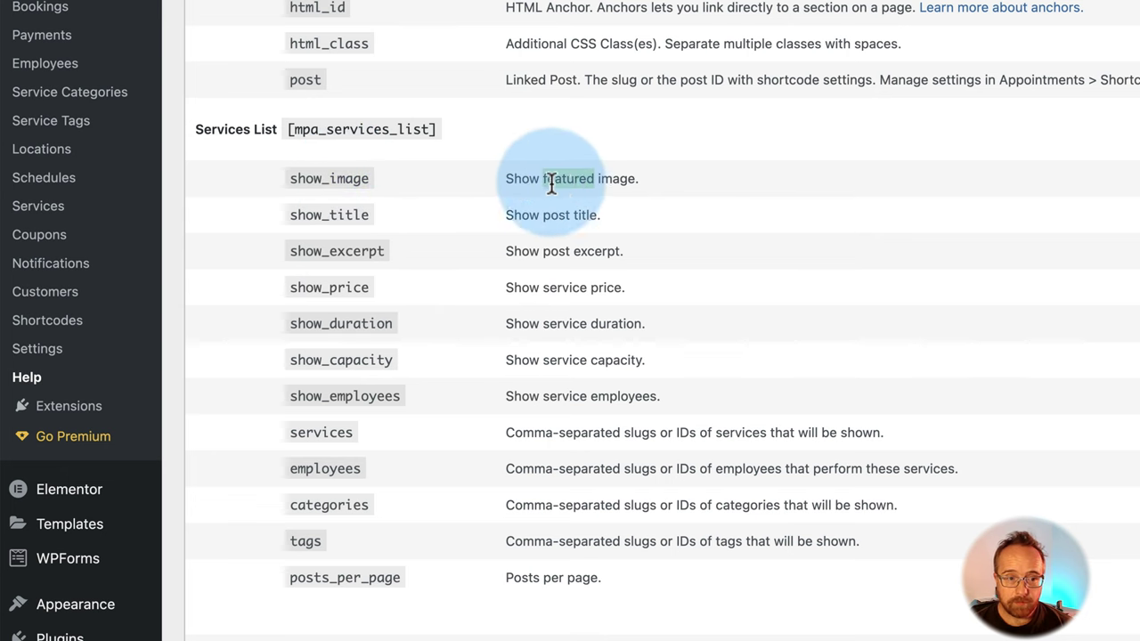
triple_click(521, 181)
scroll(551, 242, "down", 8)
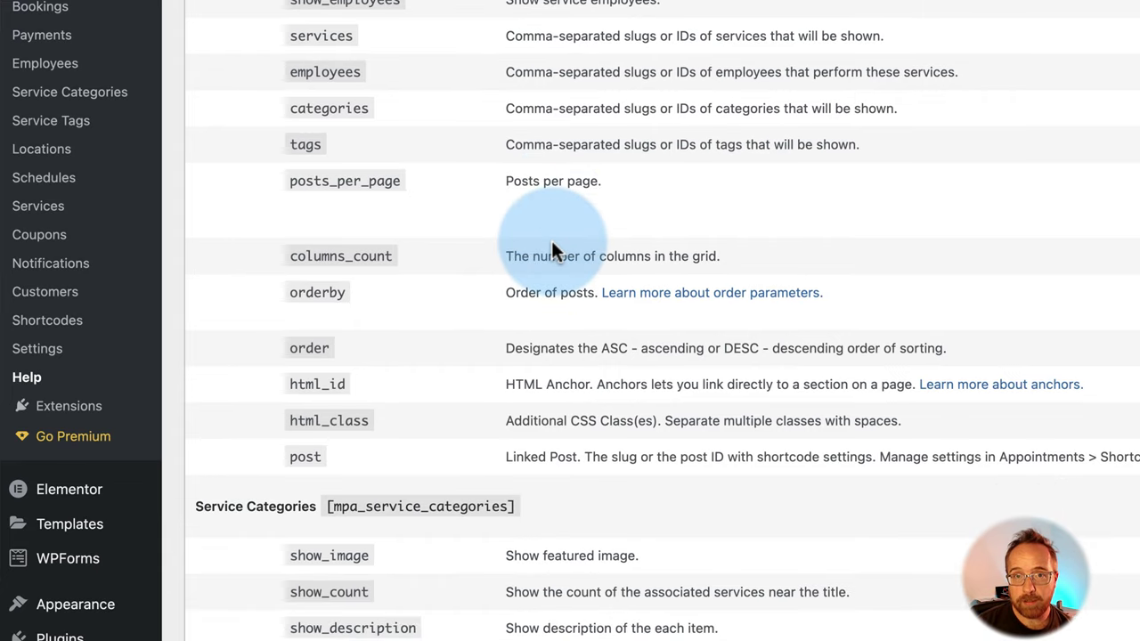
scroll(551, 242, "down", 7)
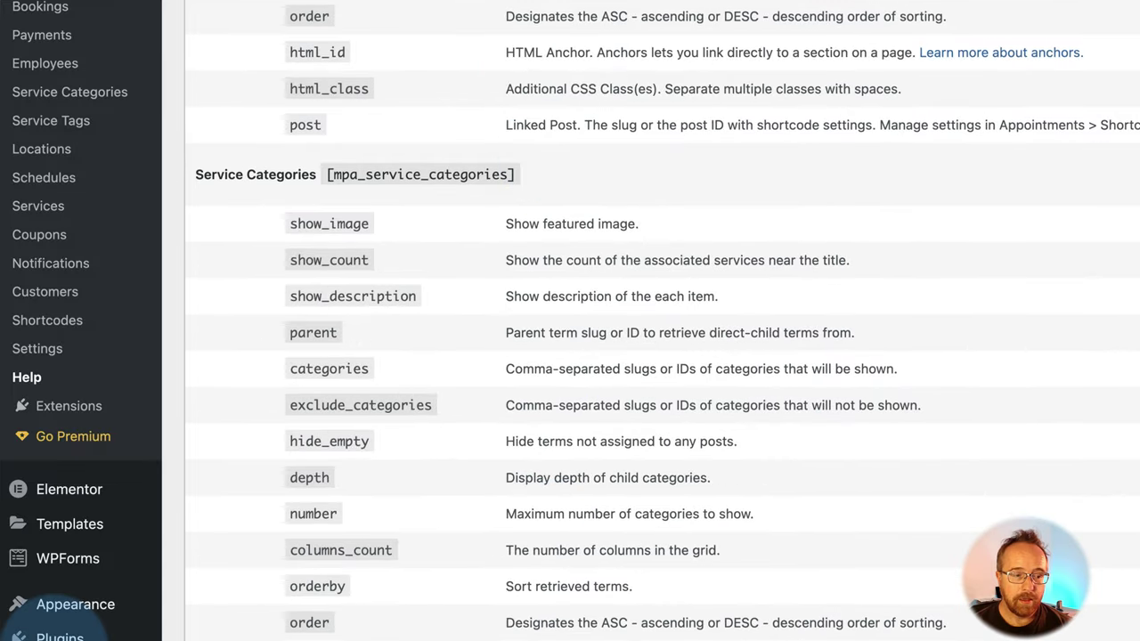
- Open the plugin's extensions page and review the Square, Google Analytics, Twilio SMS and WooCommerce payment add-ons
left_click(78, 414)
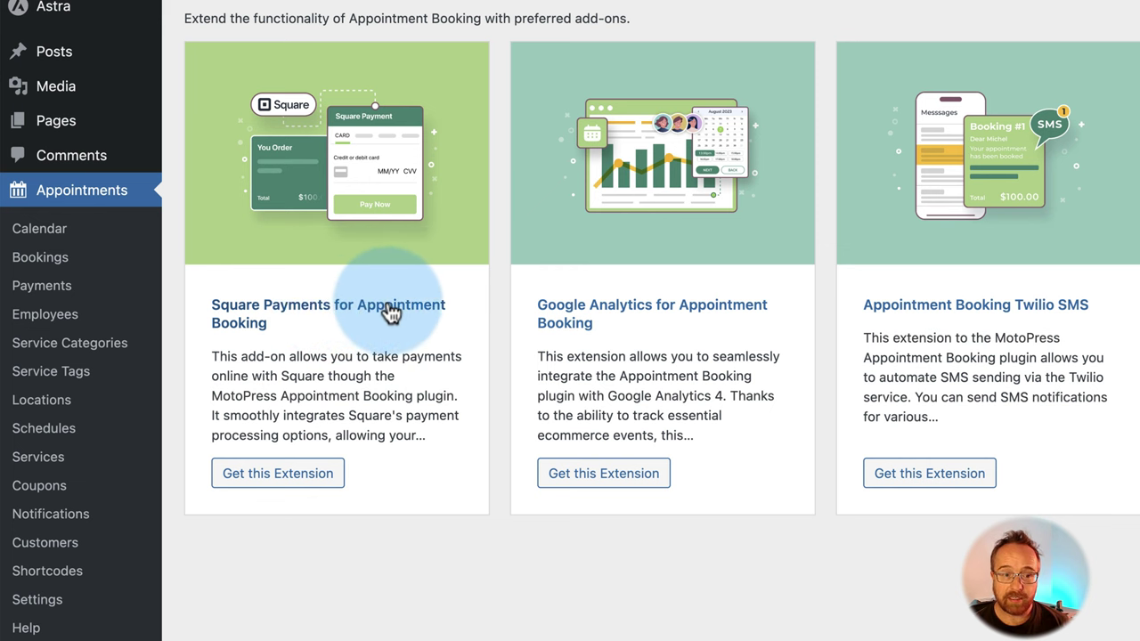
left_click_drag(646, 325, 540, 305)
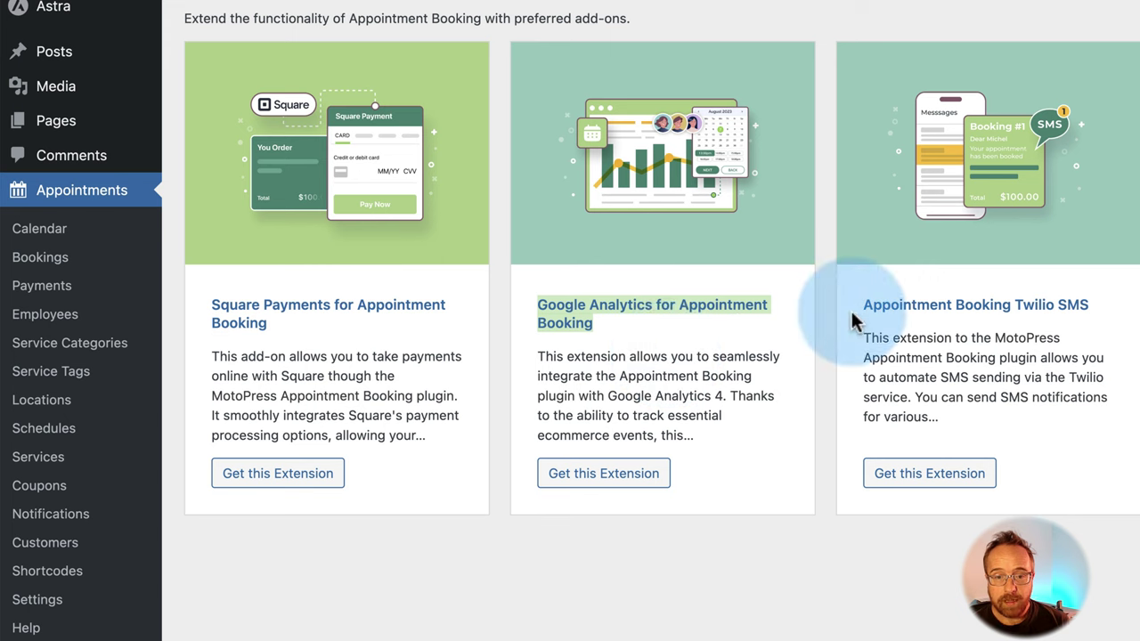
left_click_drag(861, 305, 1104, 316)
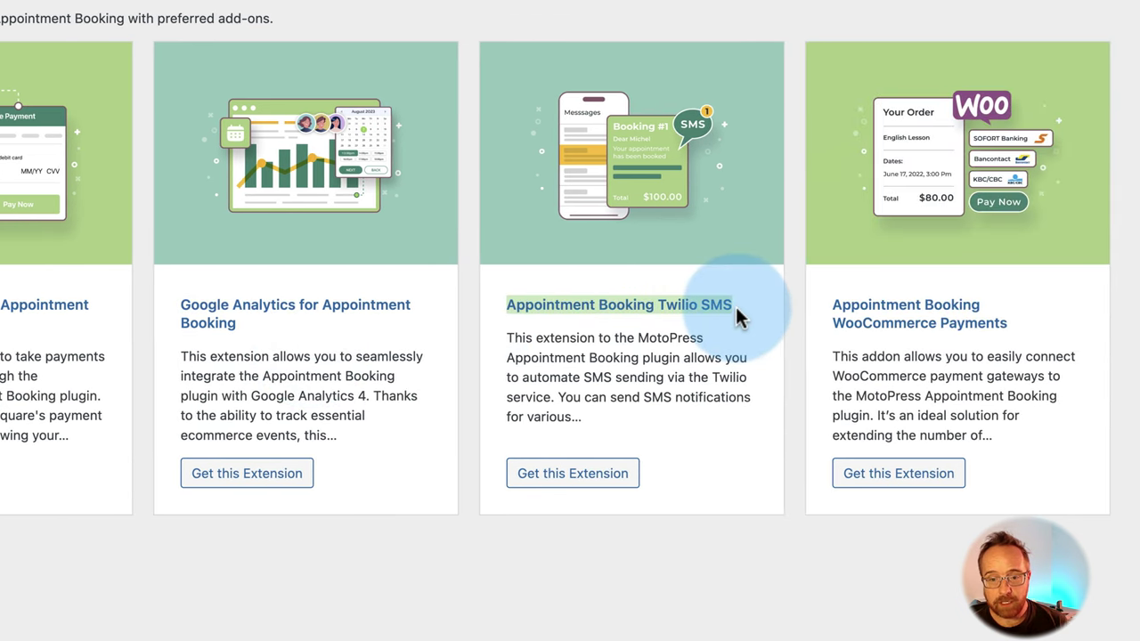
left_click(752, 305)
left_click_drag(806, 302, 1024, 316)
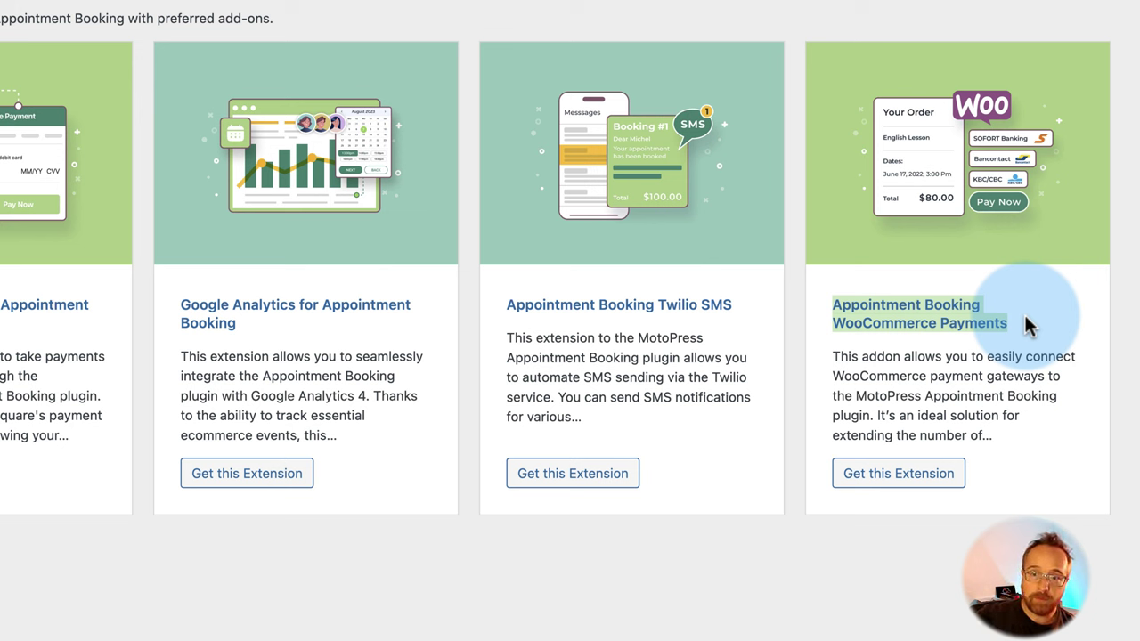
left_click(1024, 318)
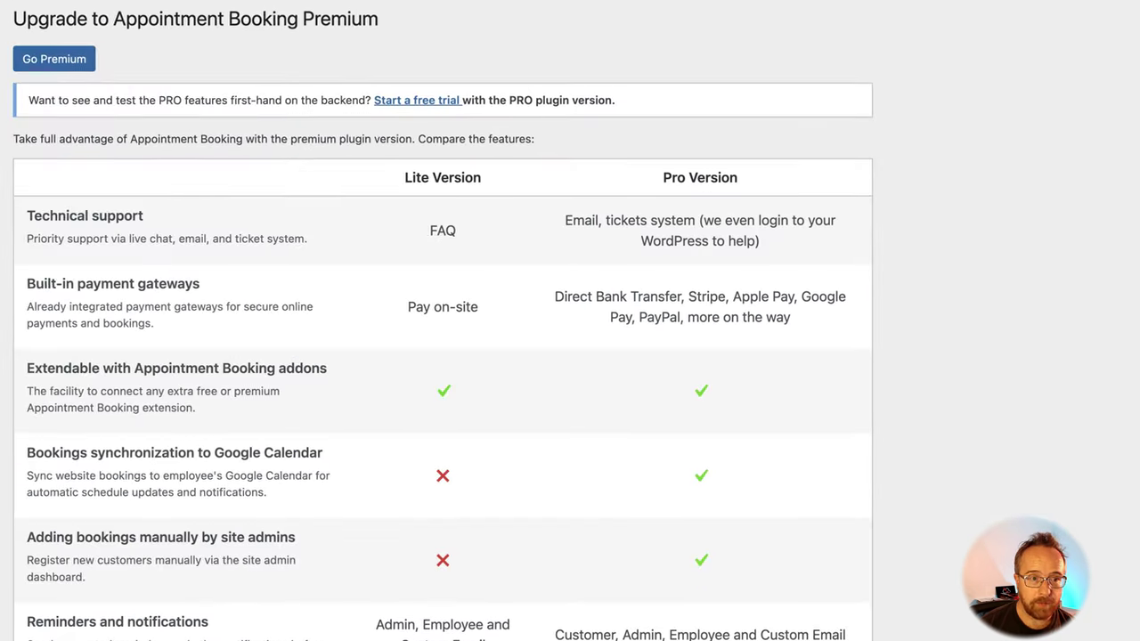
- Compare the Lite and Pro versions in the premium upgrade feature table
scroll(345, 176, "down", 5)
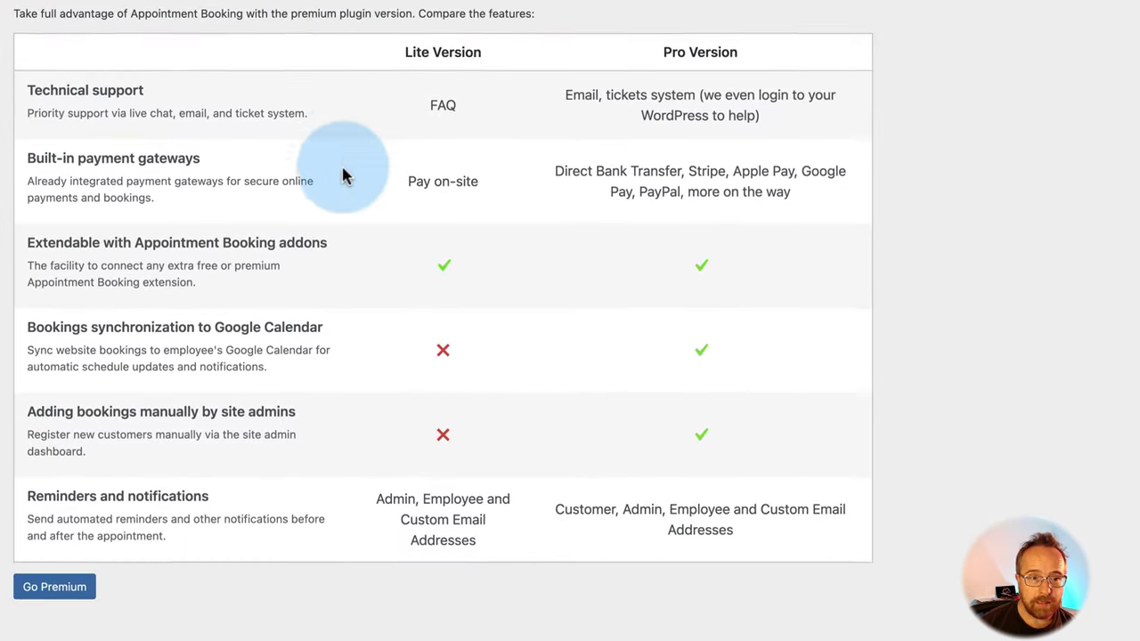
left_click_drag(674, 56, 780, 489)
left_click(774, 485)
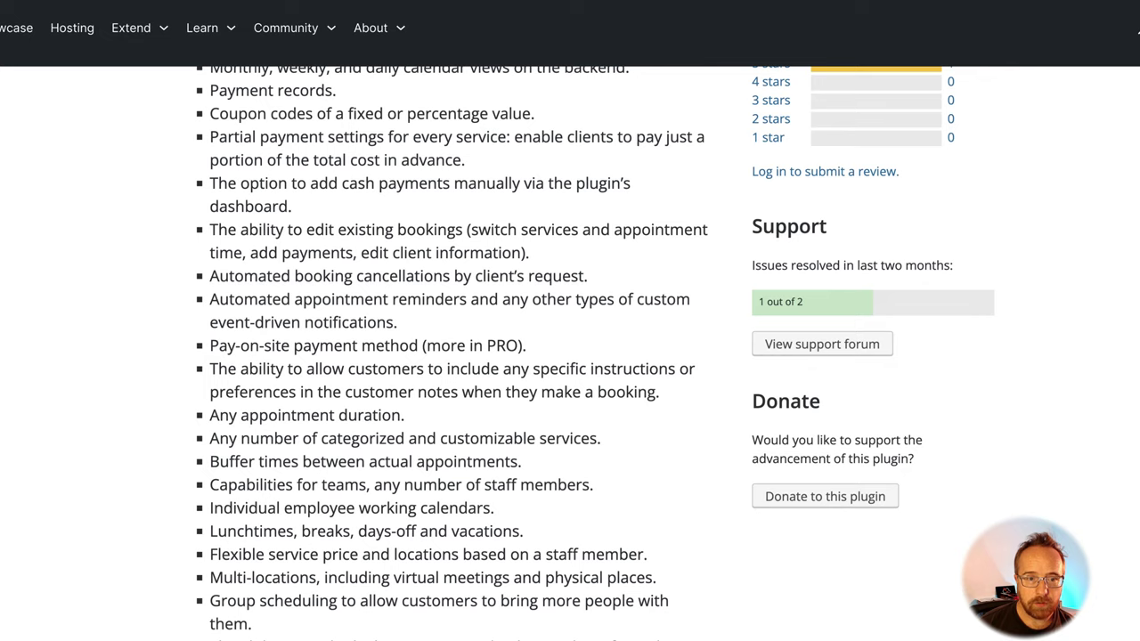
- Review the appointment booking features and PRO capabilities on the plugin's WordPress.org page
scroll(435, 243, "up", 2)
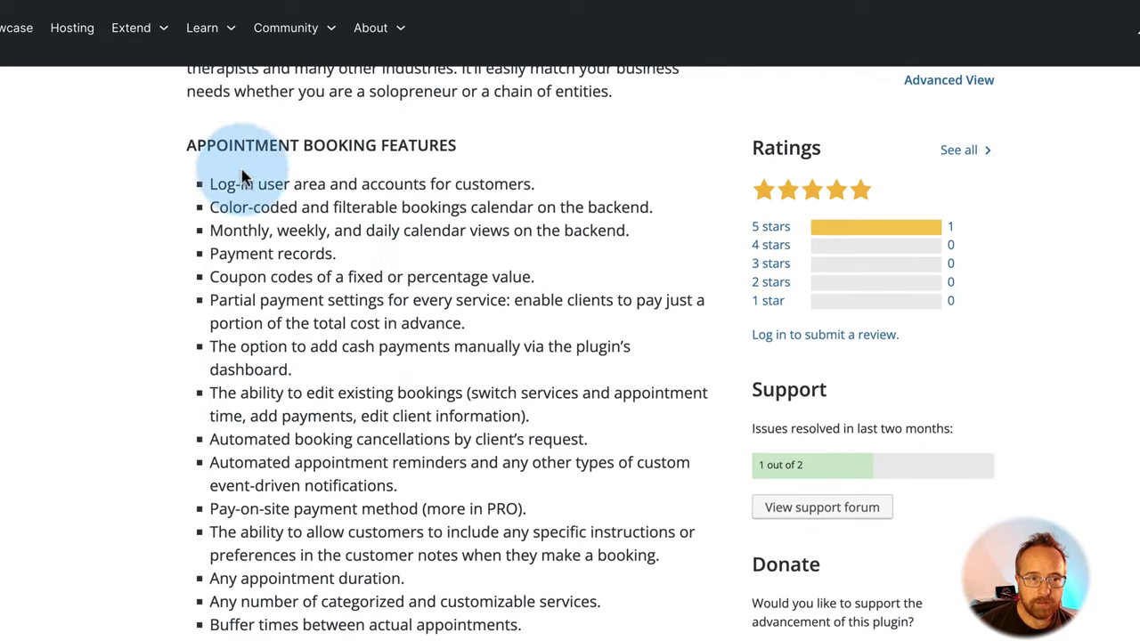
left_click_drag(191, 145, 567, 311)
scroll(567, 311, "down", 10)
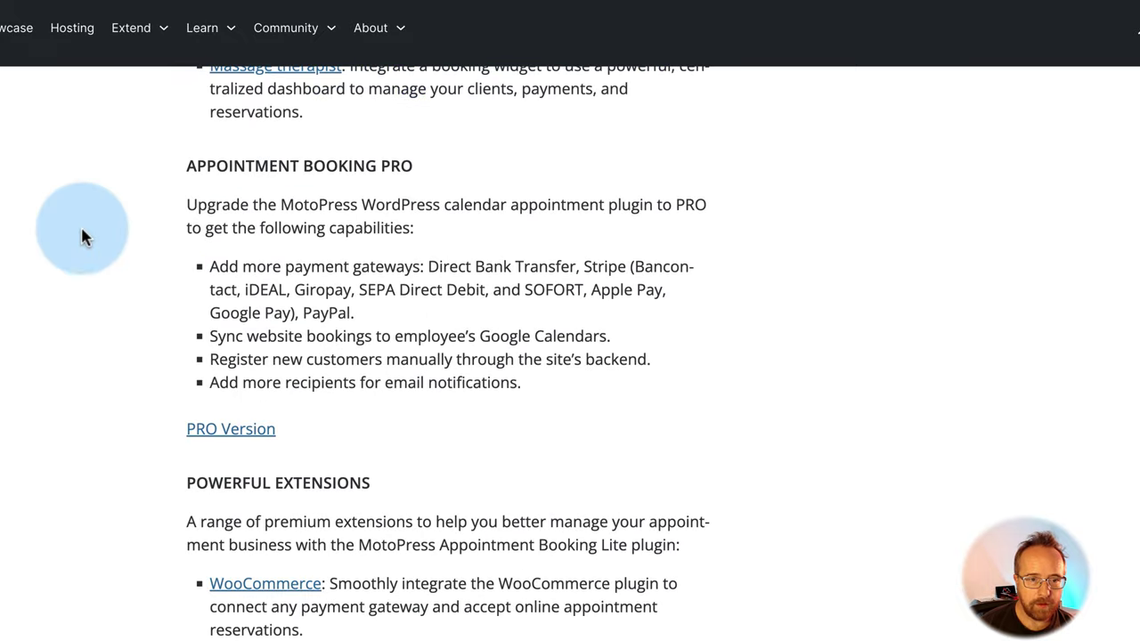
- Open the PRO Version product page and examine its pricing and online payment features
left_click(225, 433)
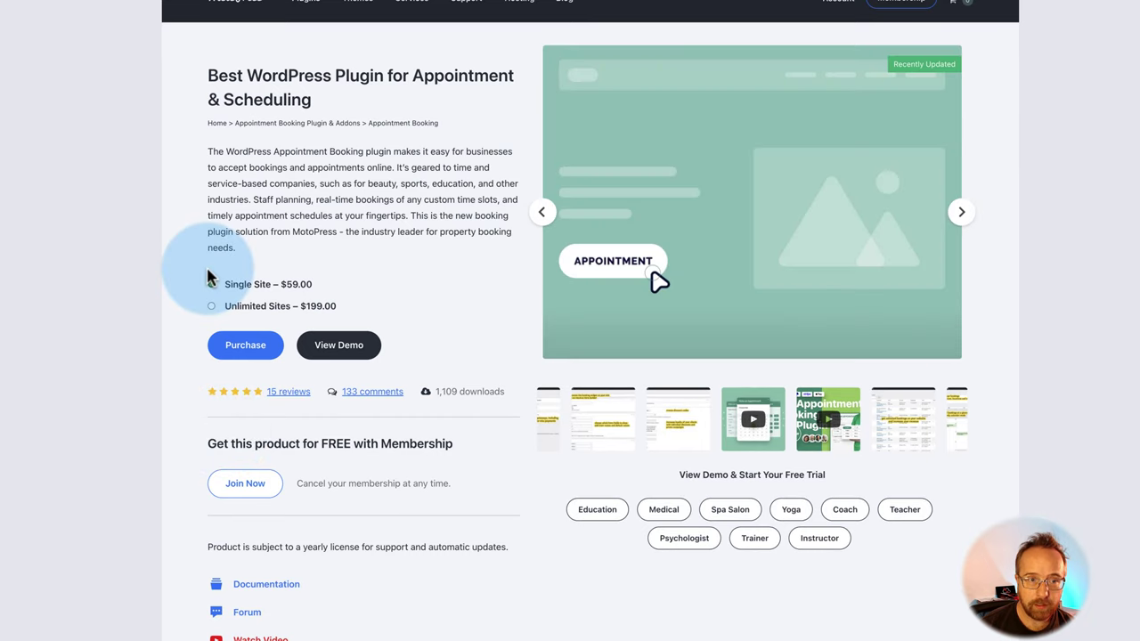
scroll(208, 275, "down", 5)
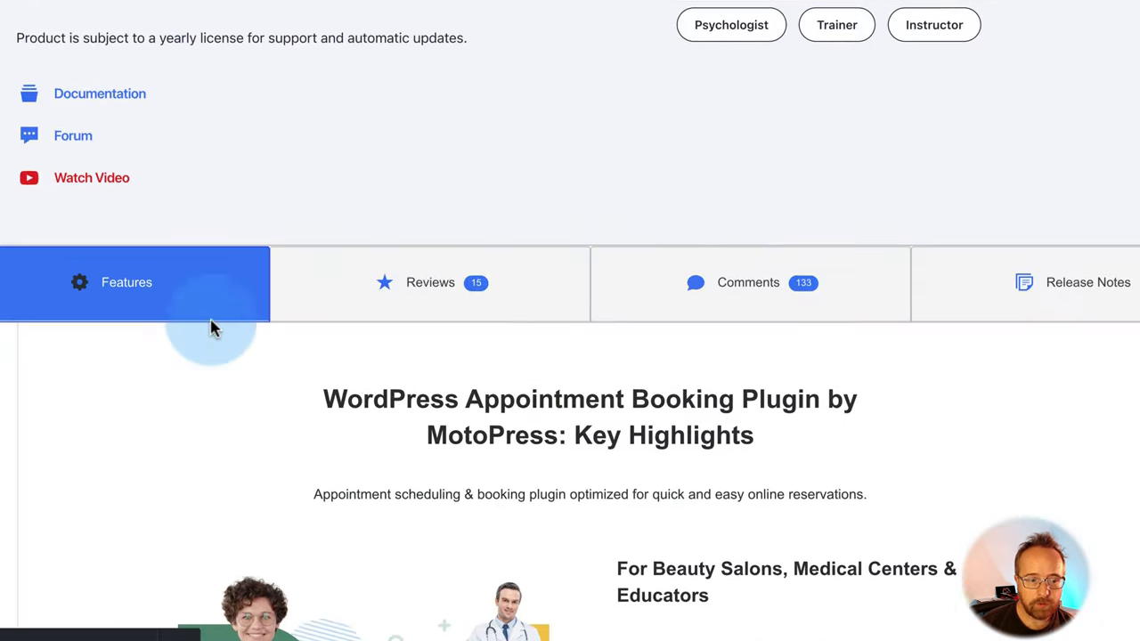
scroll(210, 327, "down", 7)
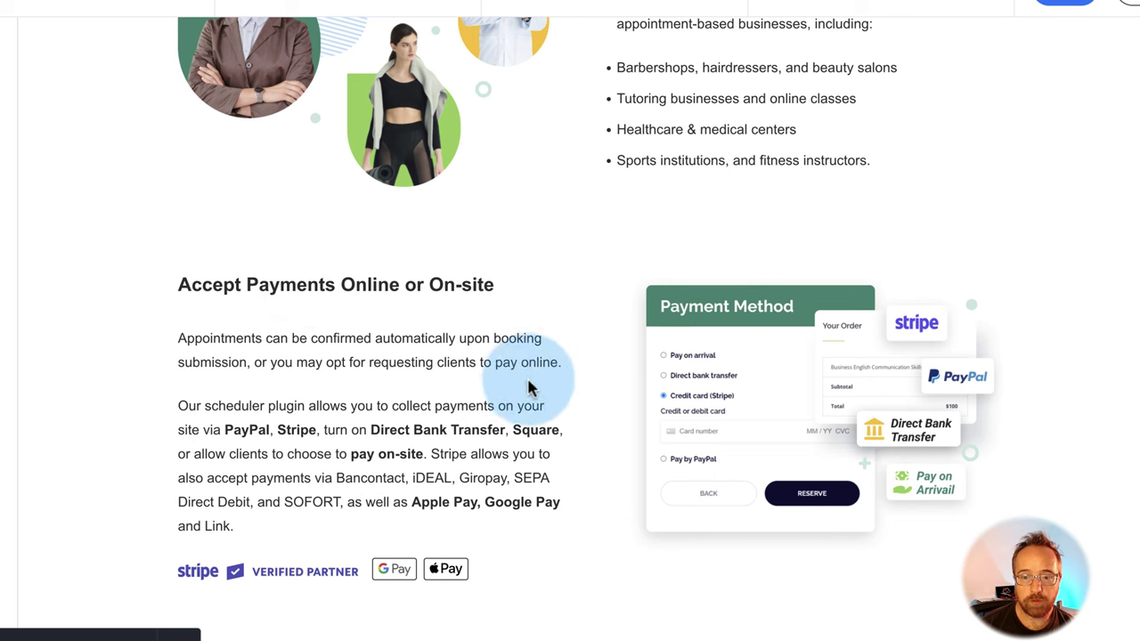
scroll(532, 391, "down", 1)
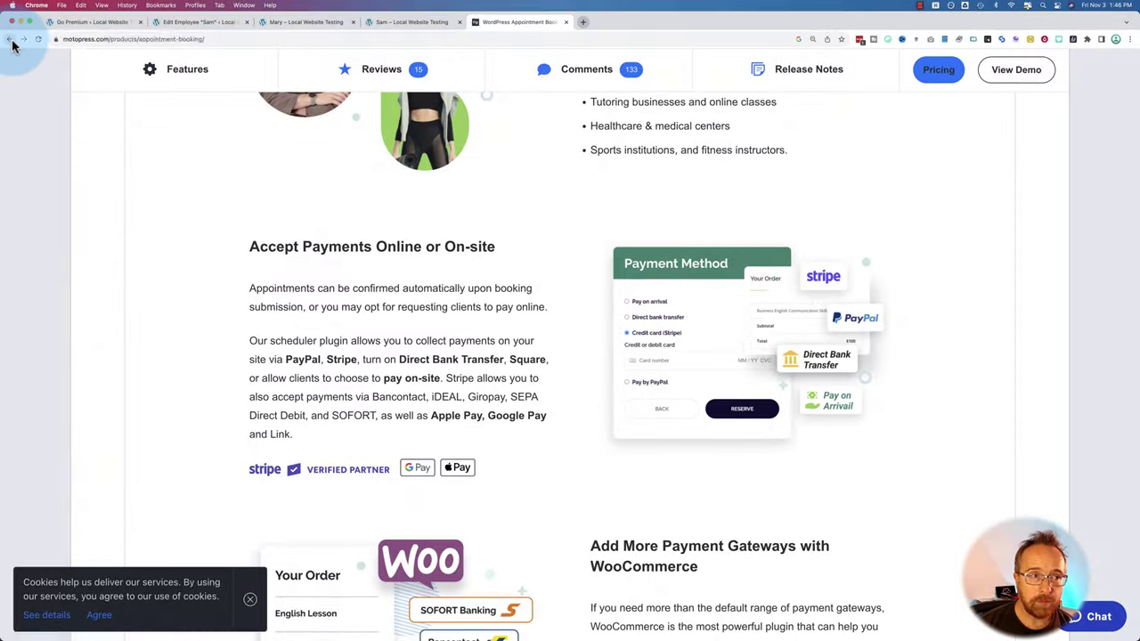
- Return to the WordPress.org plugin page and review its header, description and plugin details
left_click(10, 40)
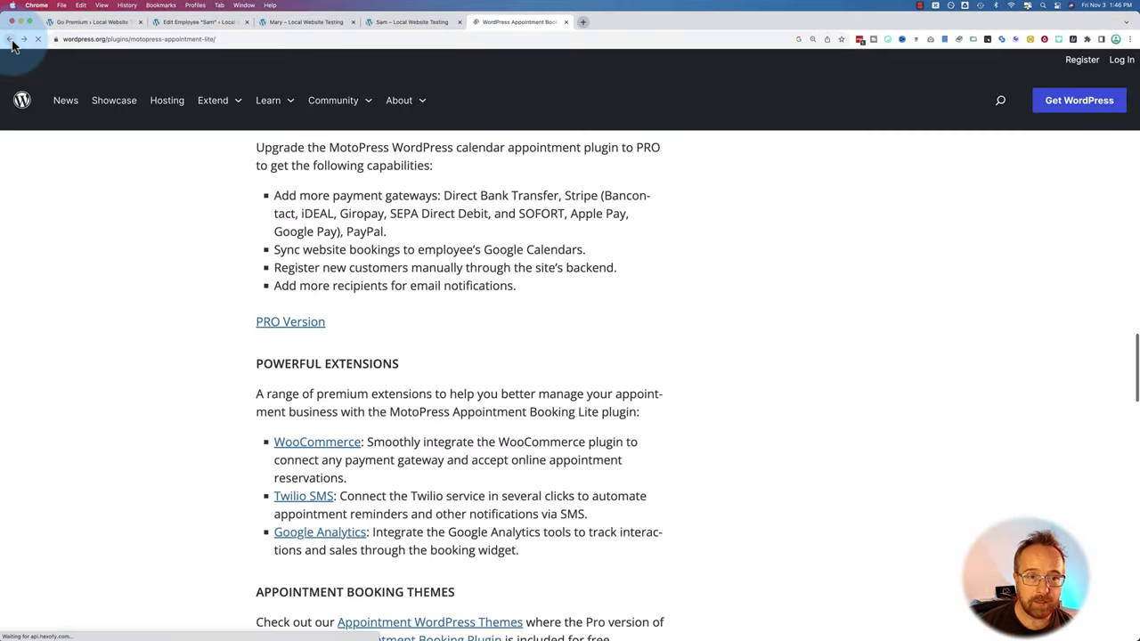
scroll(255, 285, "up", 10)
scroll(299, 287, "up", 10)
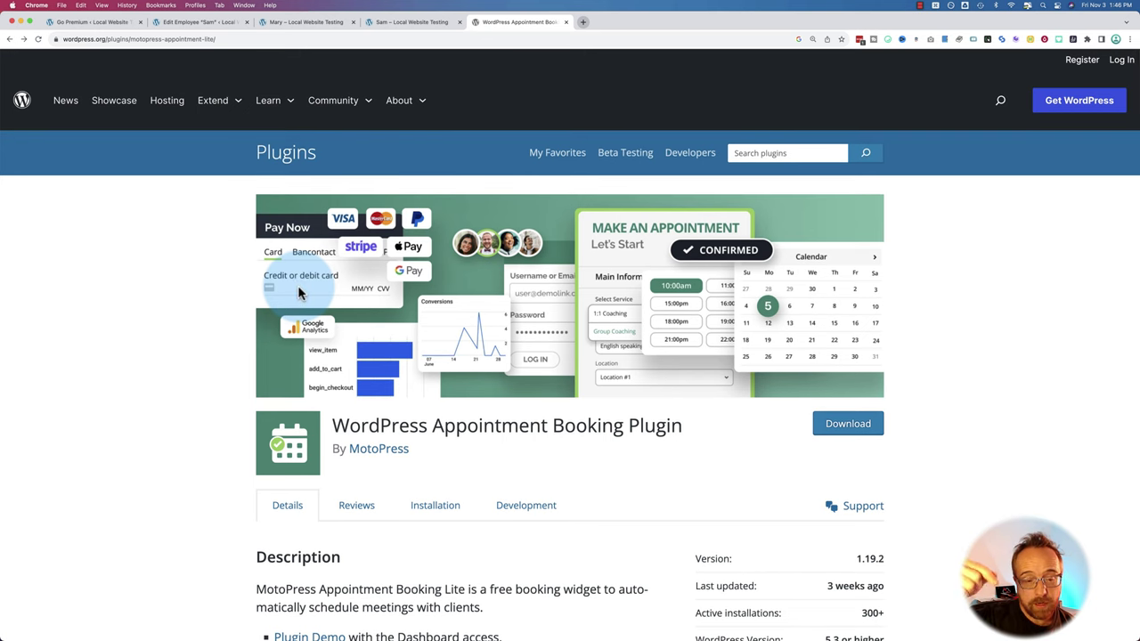
scroll(214, 391, "down", 5)
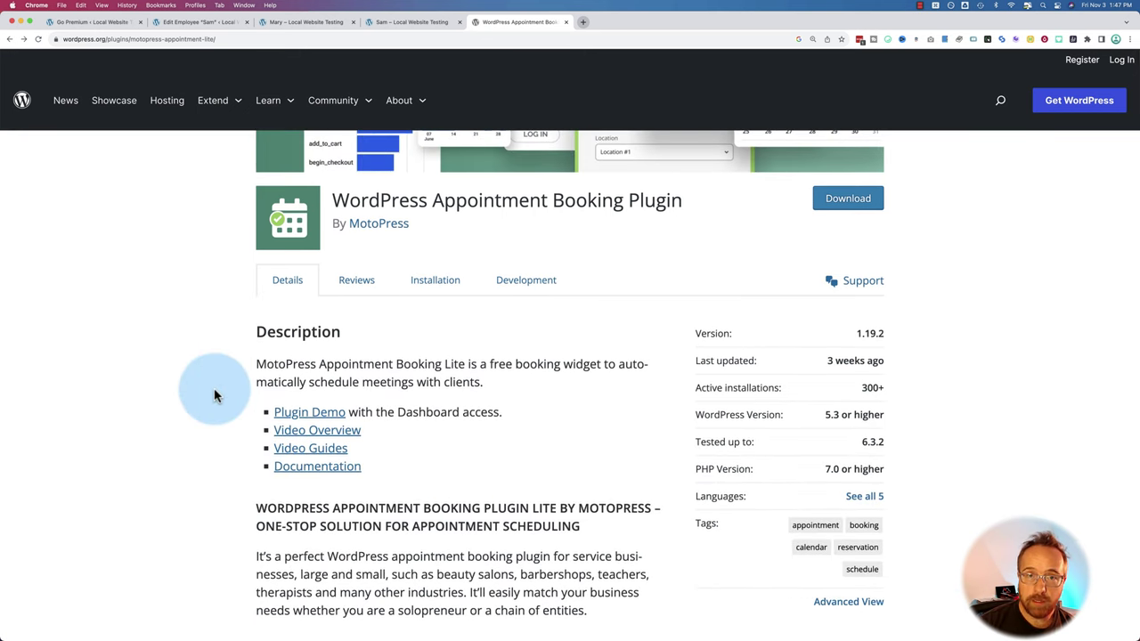
scroll(214, 395, "down", 3)
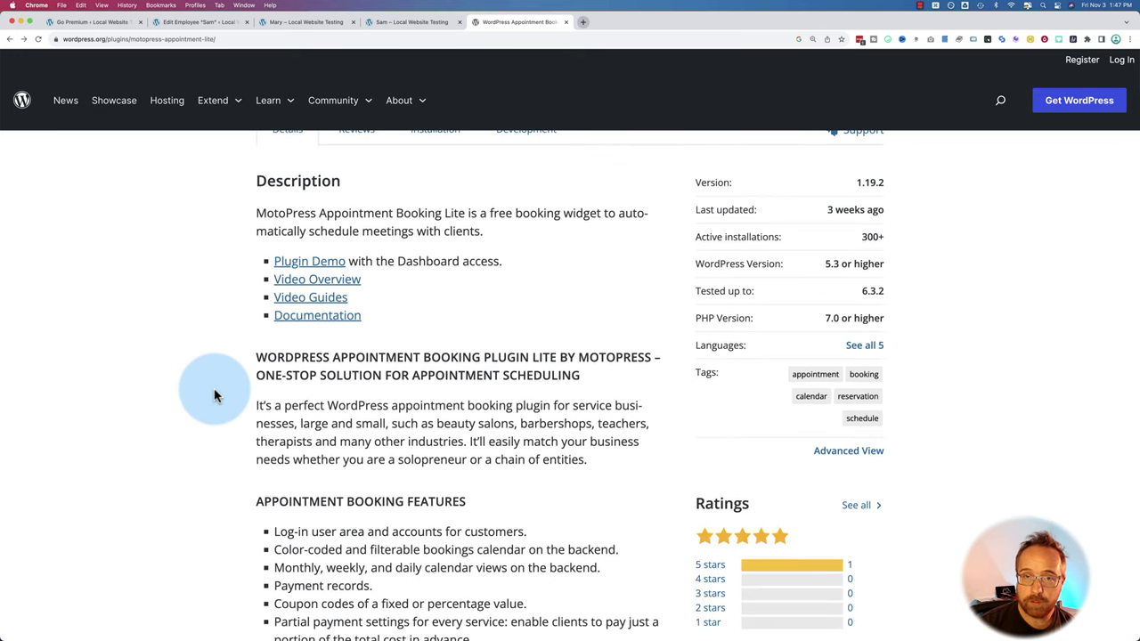
- View the Plugin Demo page, return to the WordPress.org plugin page and go to its Documentation link
left_click(296, 262)
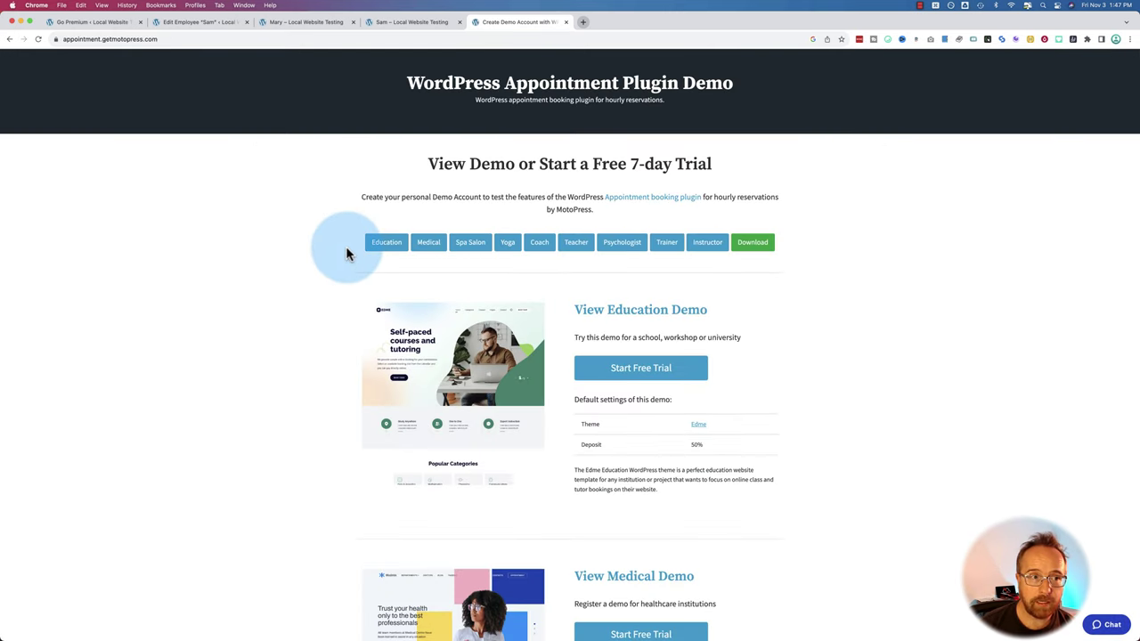
left_click(10, 40)
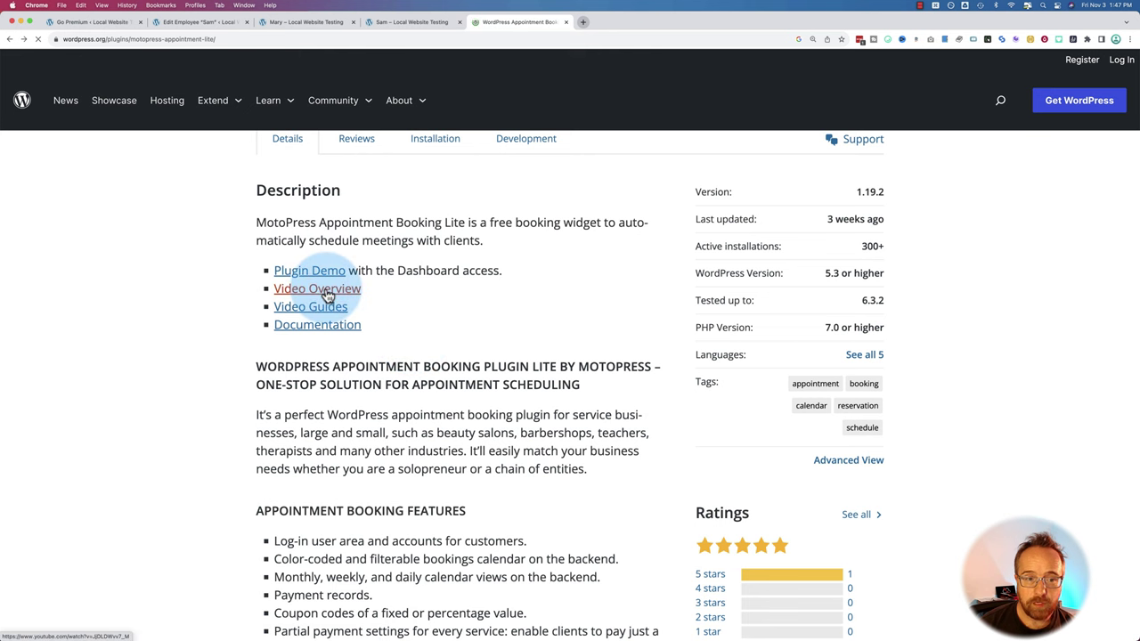
left_click(325, 331)
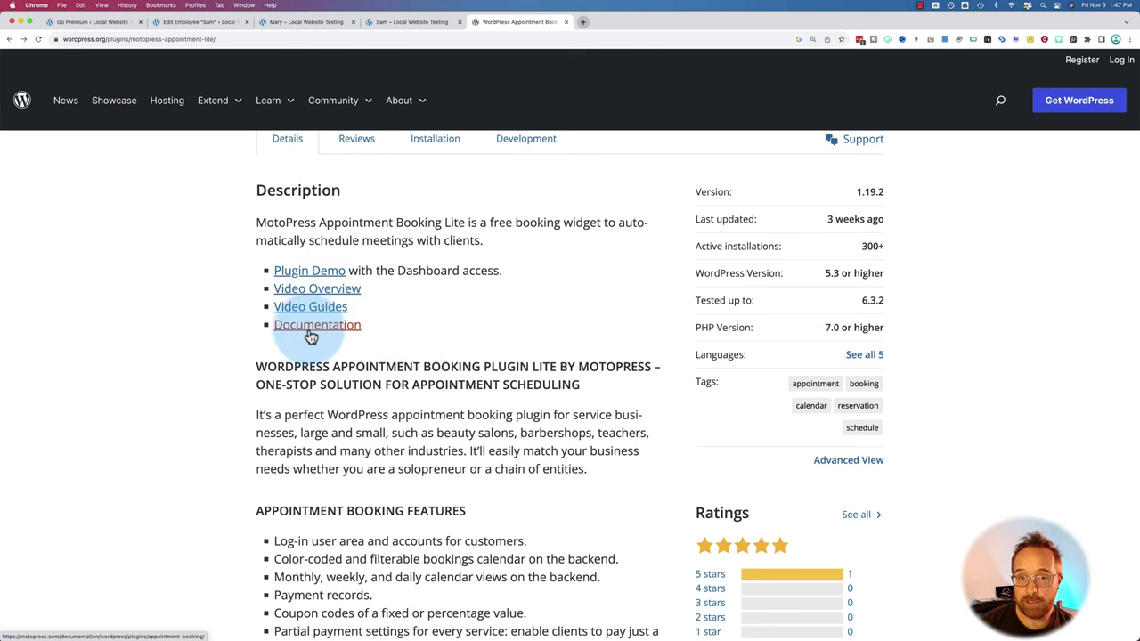